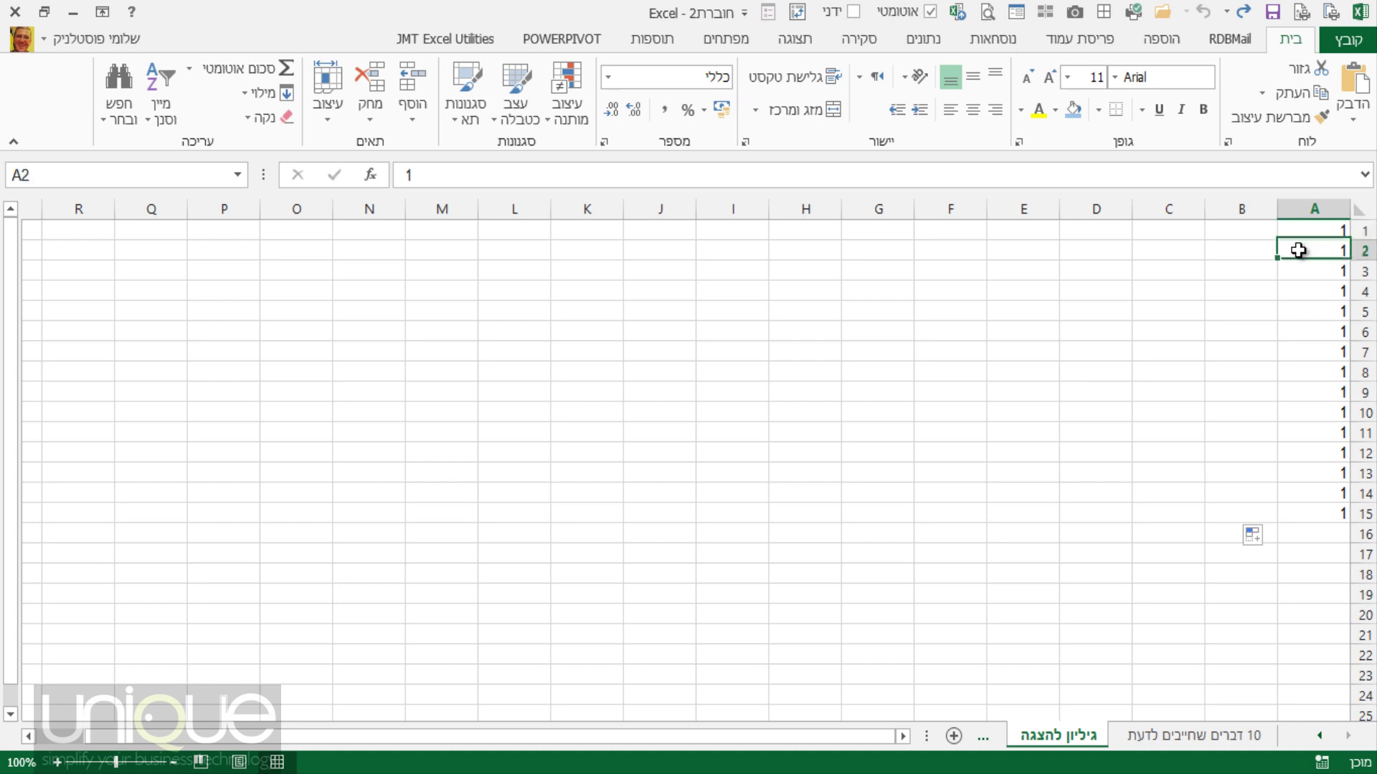
Clear the column of 1s from column A.
drag(1291, 257, 1342, 516)
click(638, 450)
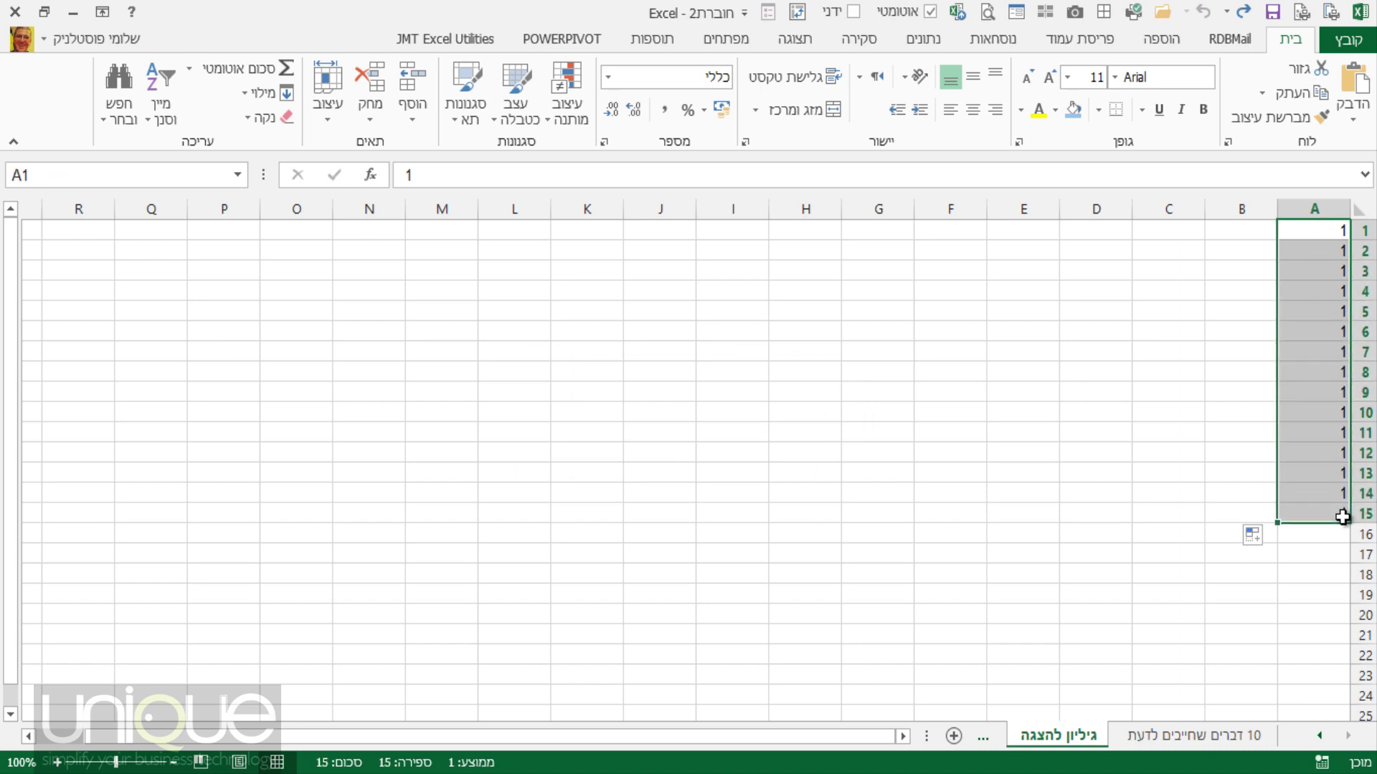
key(Delete)
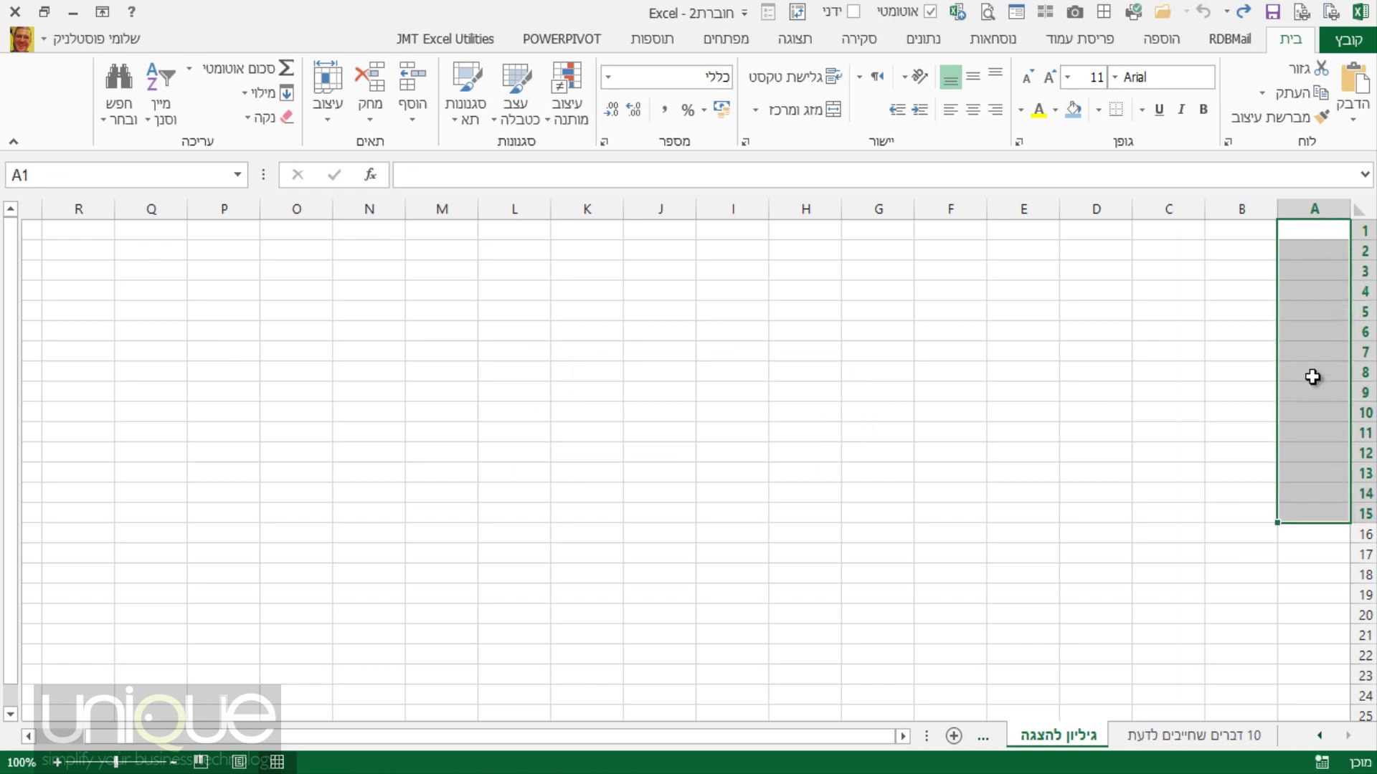
Fill a 1, 2 series down from A3, then clear the resulting numbers 1–16.
click(1301, 271)
text(1)
key(Return)
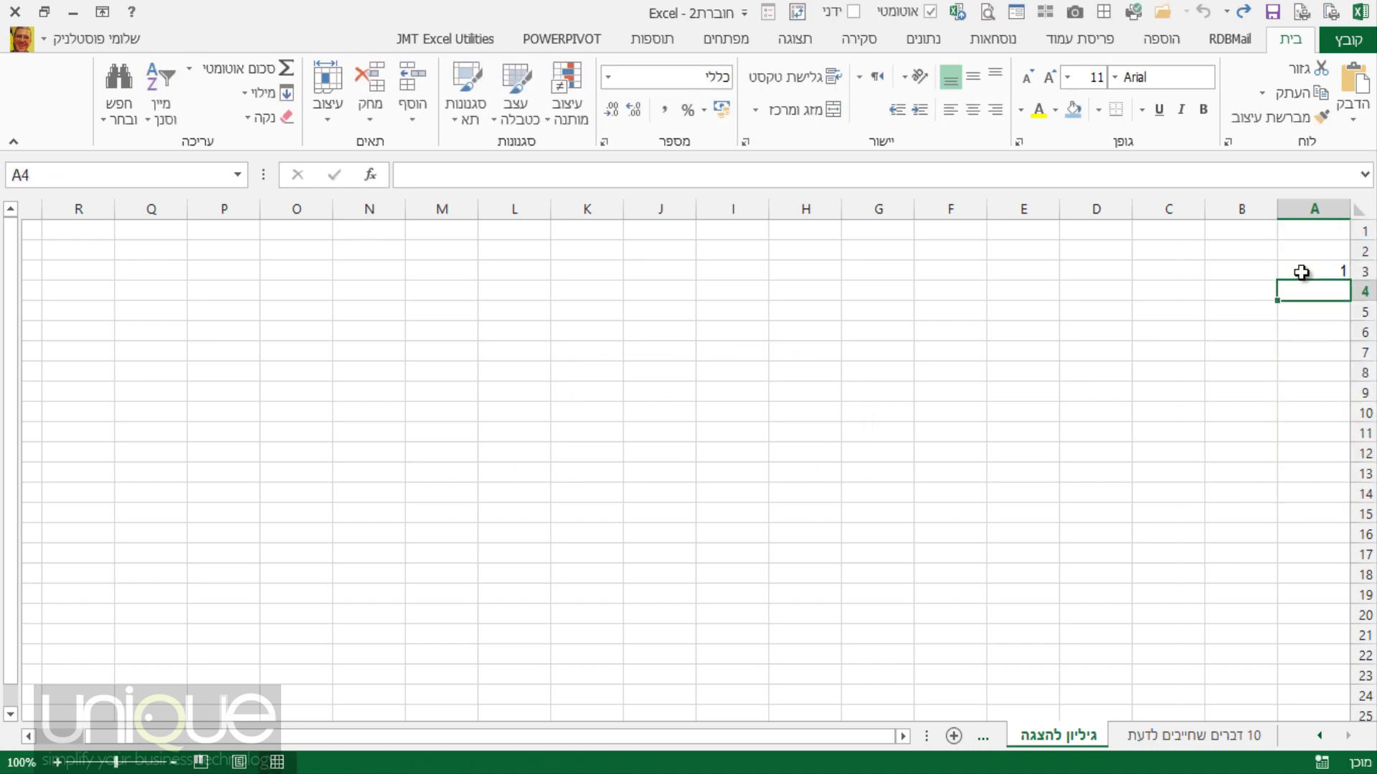
text(2)
key(Return)
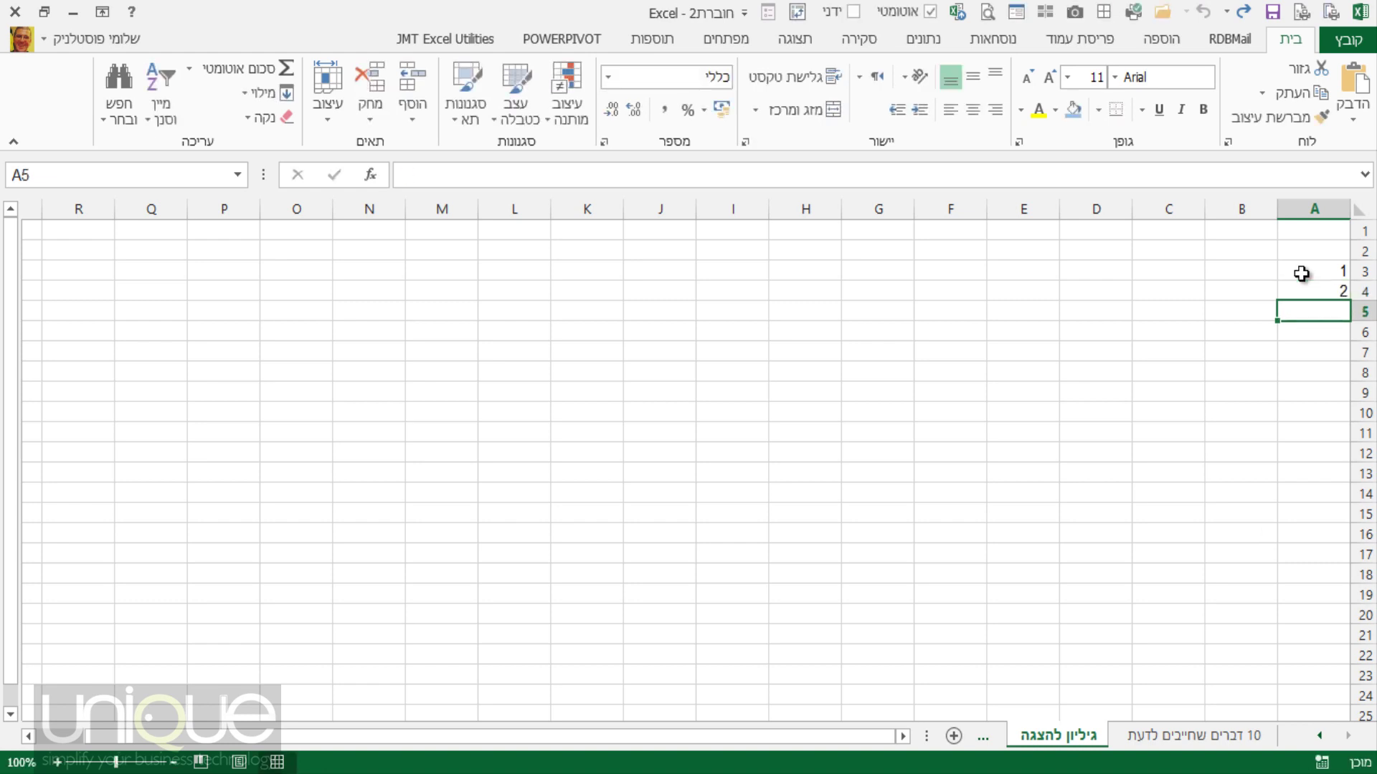
drag(1299, 276, 1295, 590)
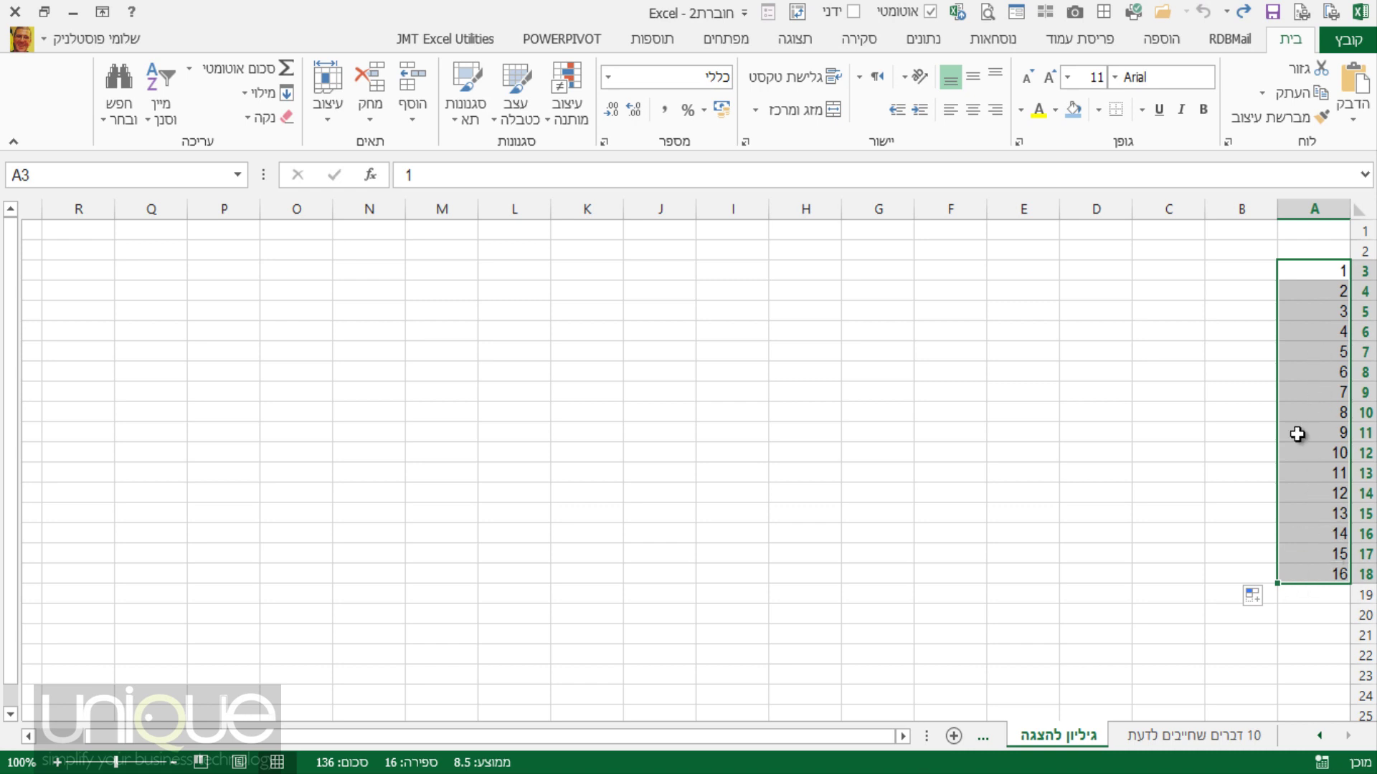
click(1301, 273)
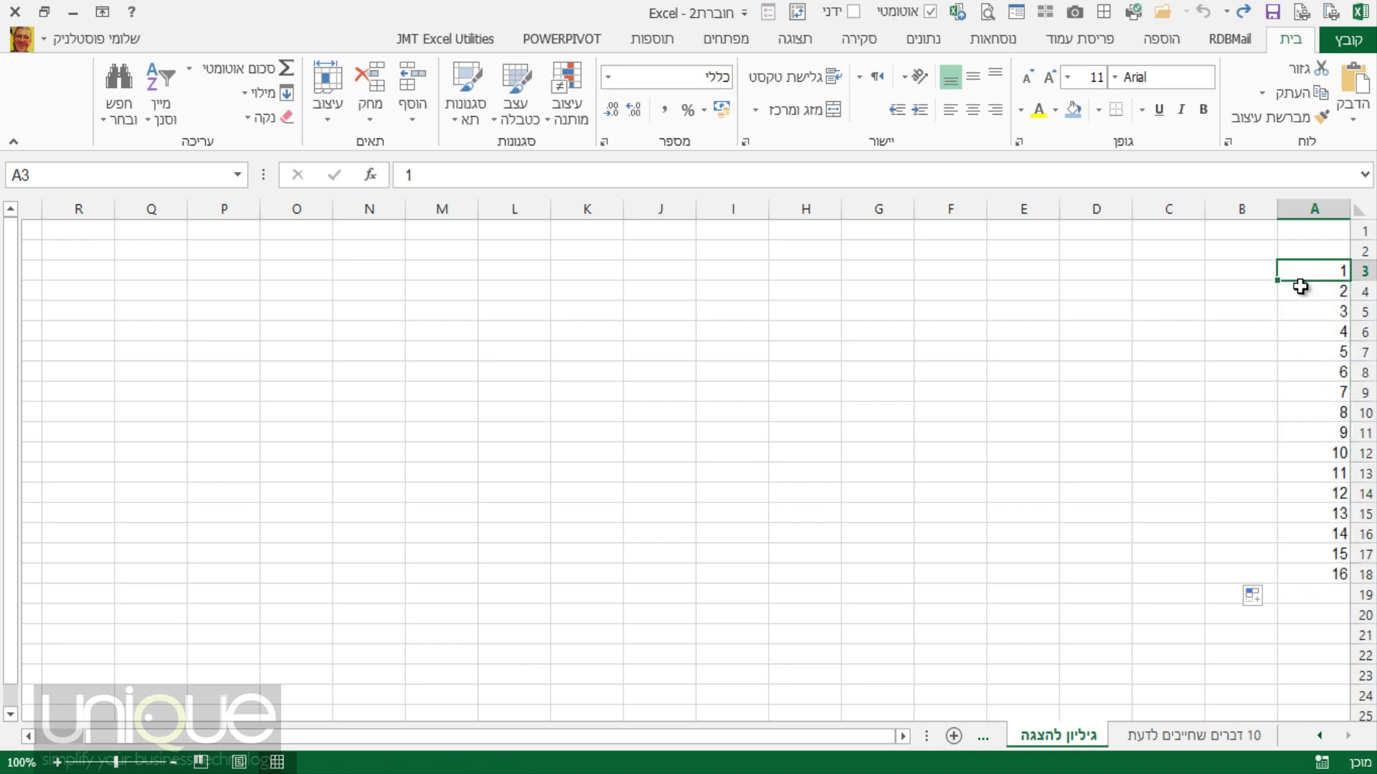
drag(1297, 283, 1327, 571)
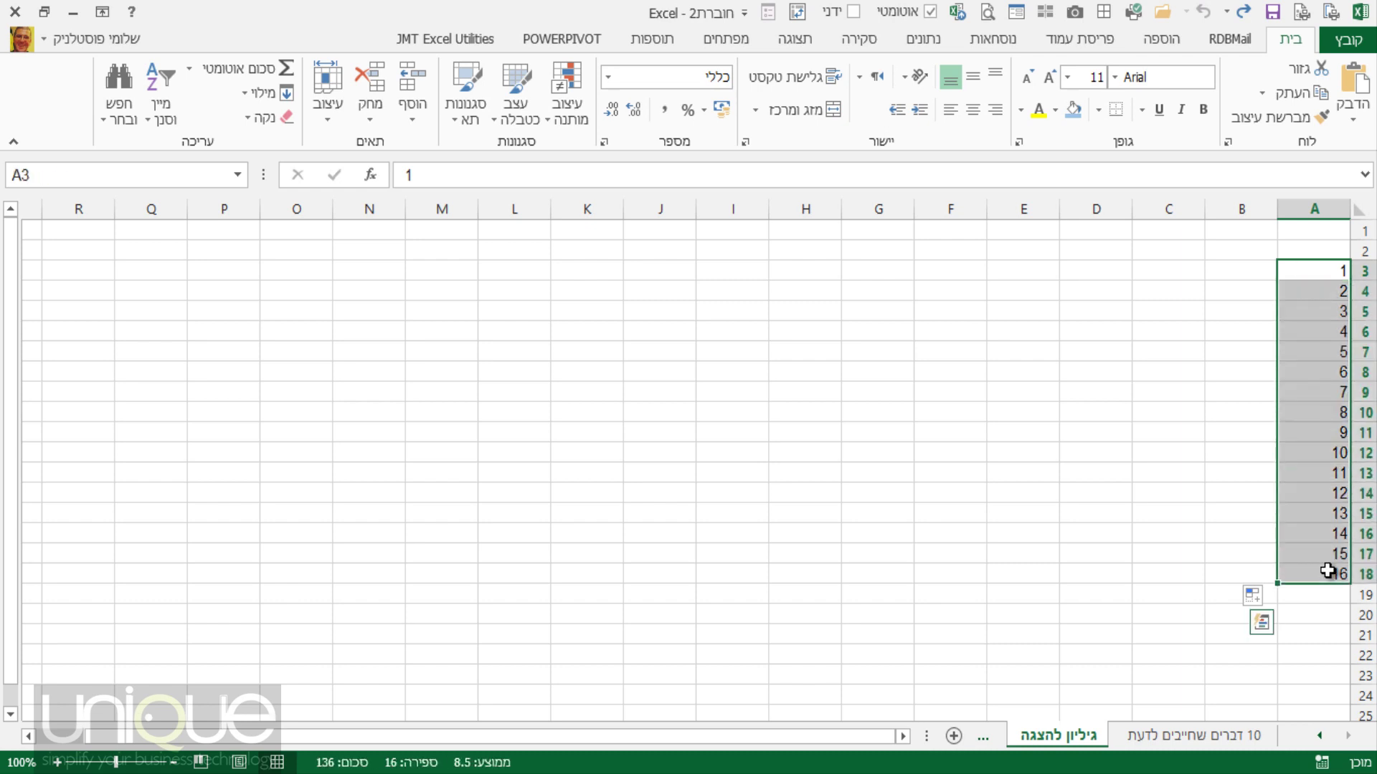
key(Delete)
Fill a step-of-4 series from 1 and 5 in A3:A4, then undo it.
click(1294, 268)
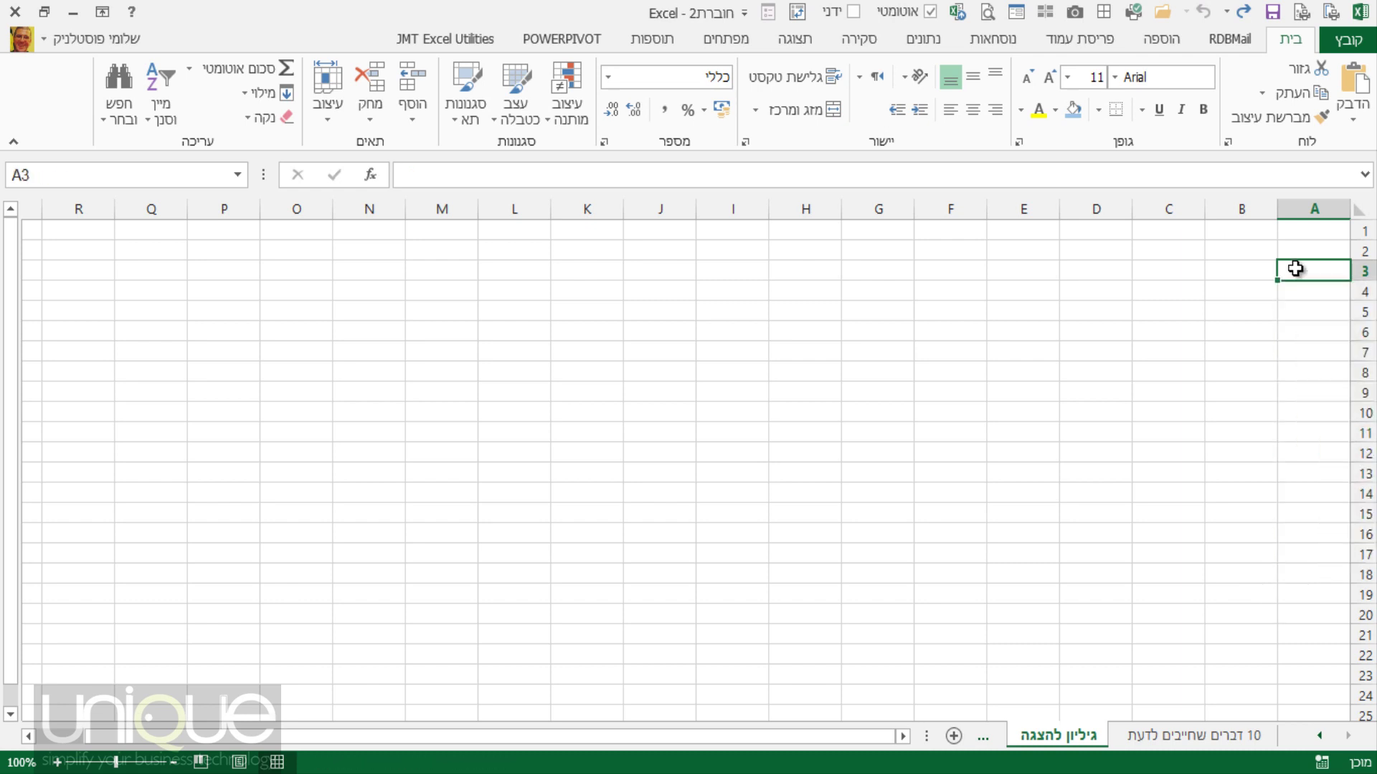
text(1)
key(Return)
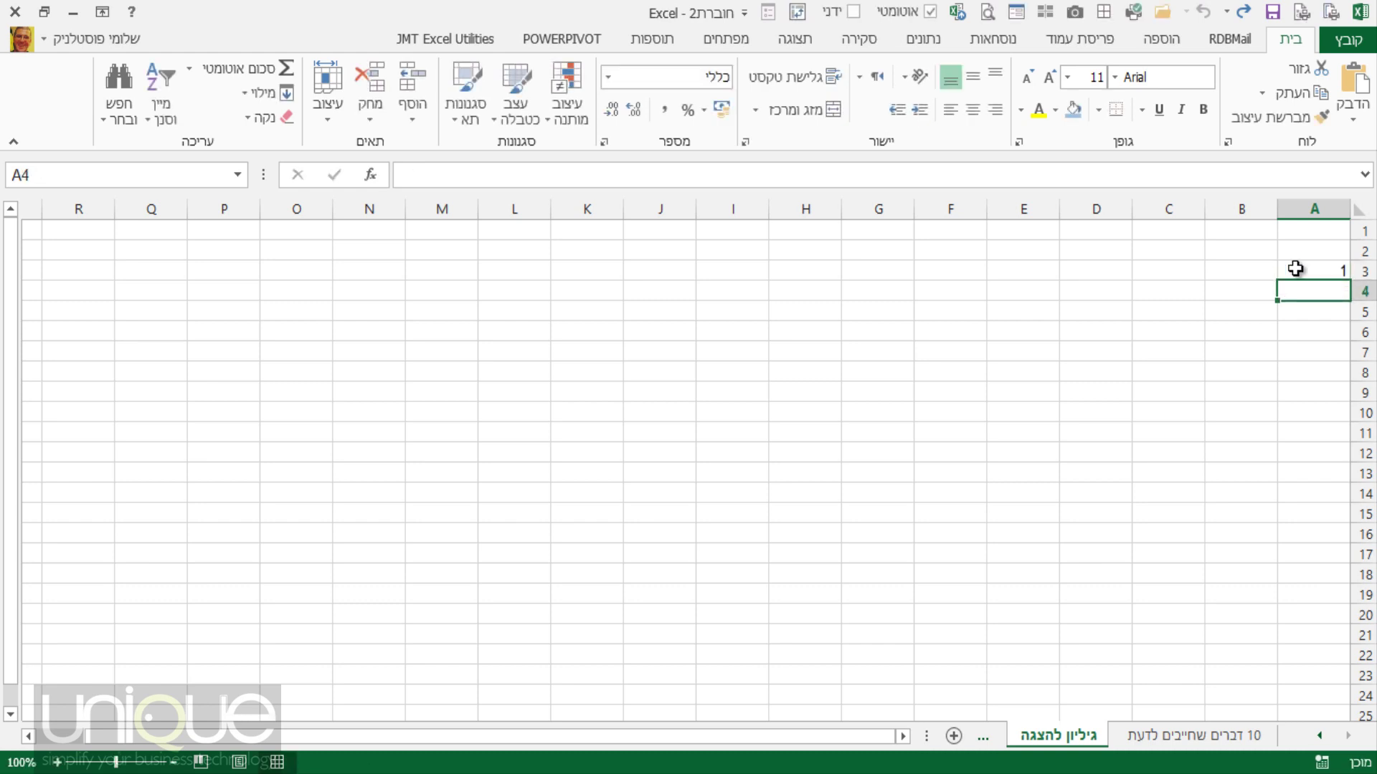
text(5)
key(Return)
drag(1294, 268, 1288, 594)
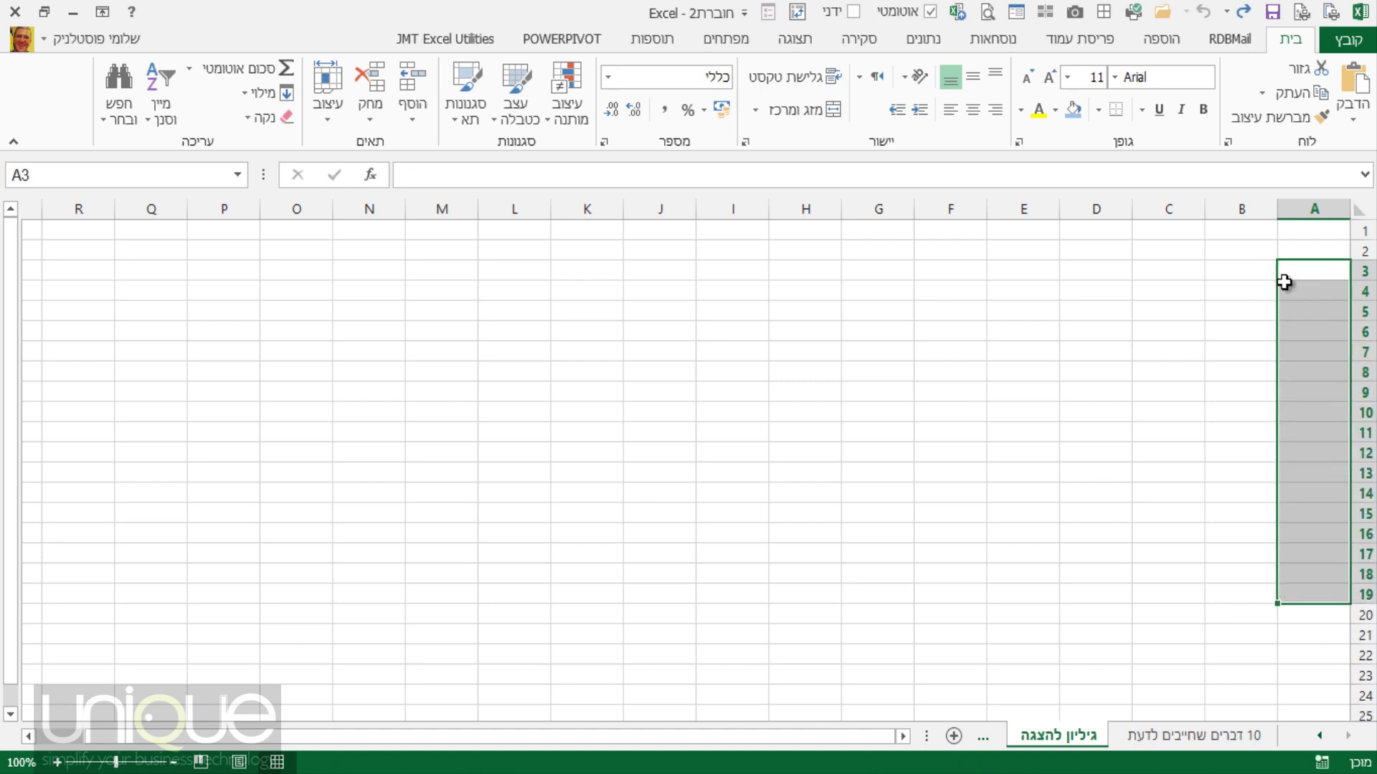
key(ctrl+z)
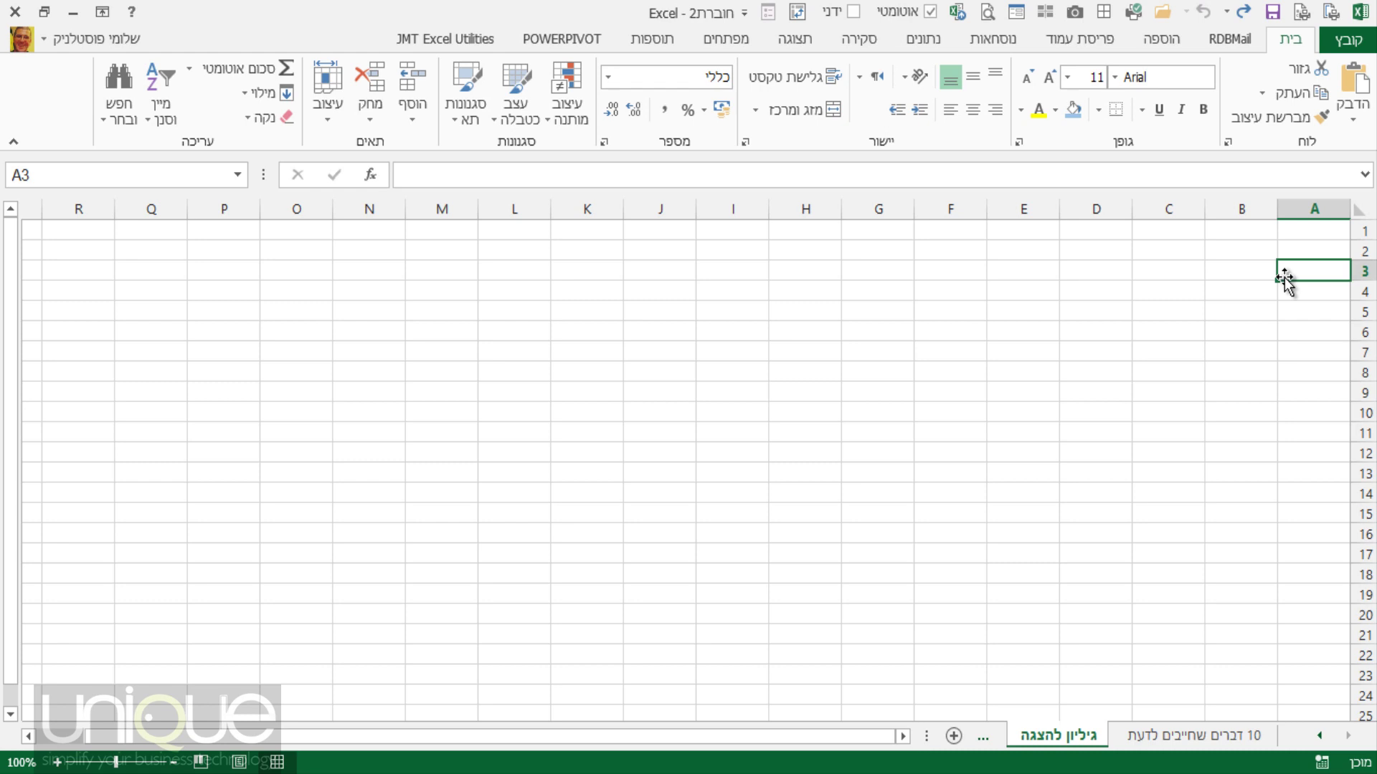
Insert today's date 11/02/2014 in A3 and fill daily dates down to 26/02/2014 in A18.
text(ף)
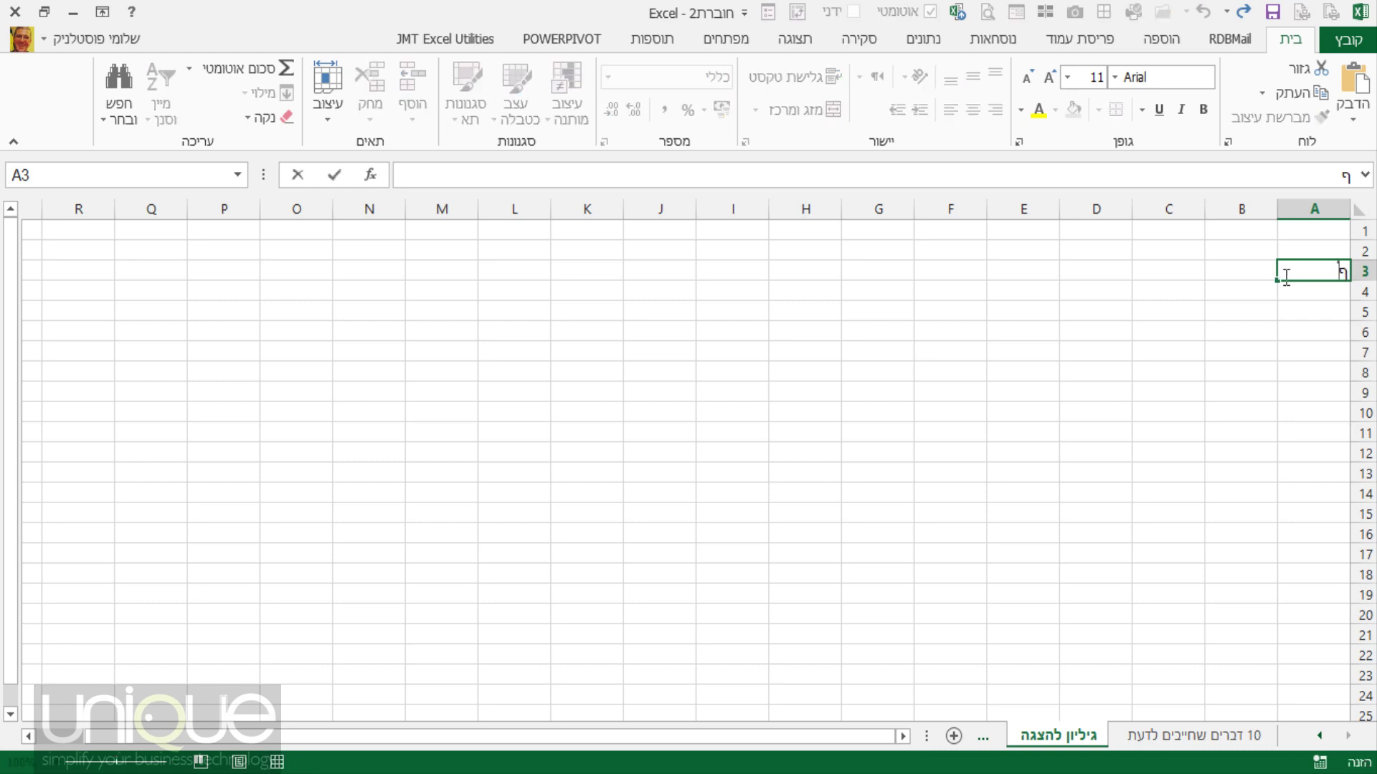
key(ctrl+semicolon)
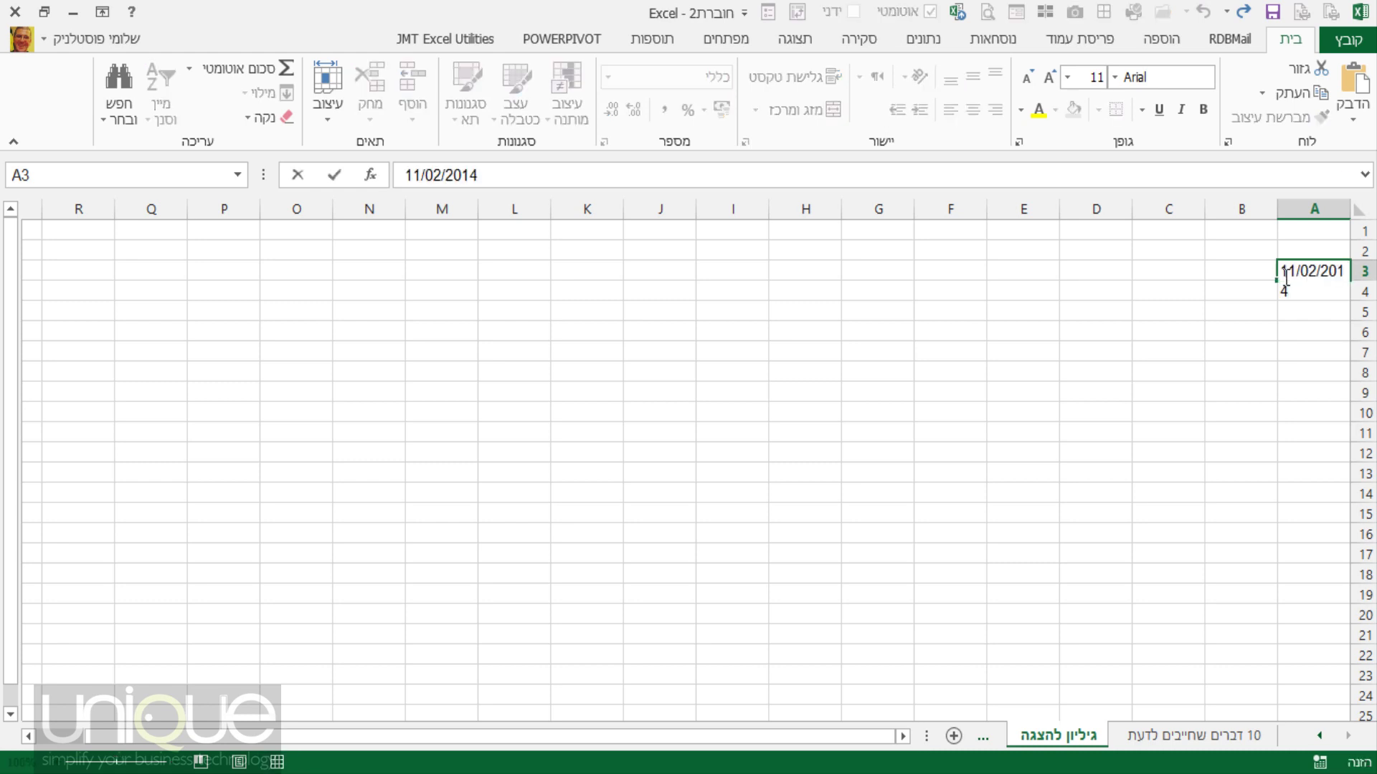
key(Return)
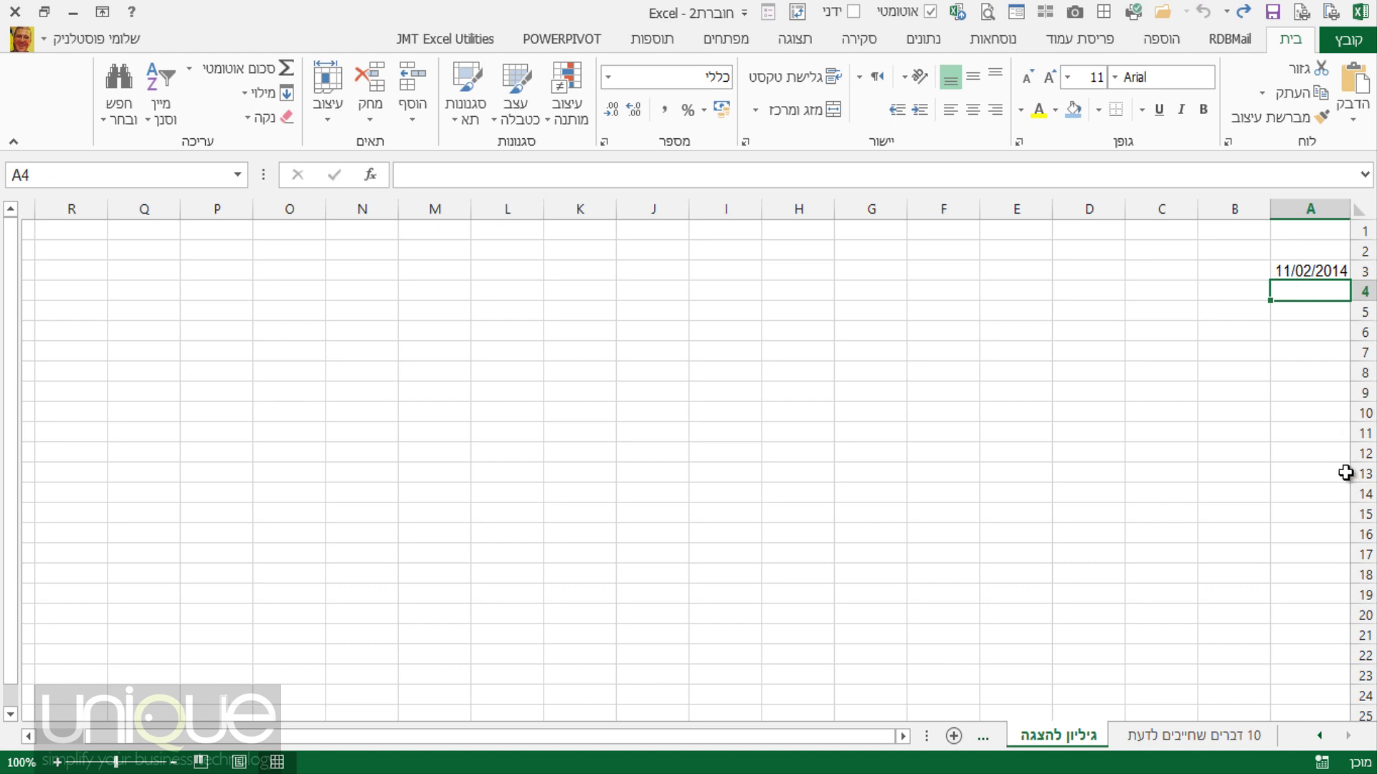
click(1286, 272)
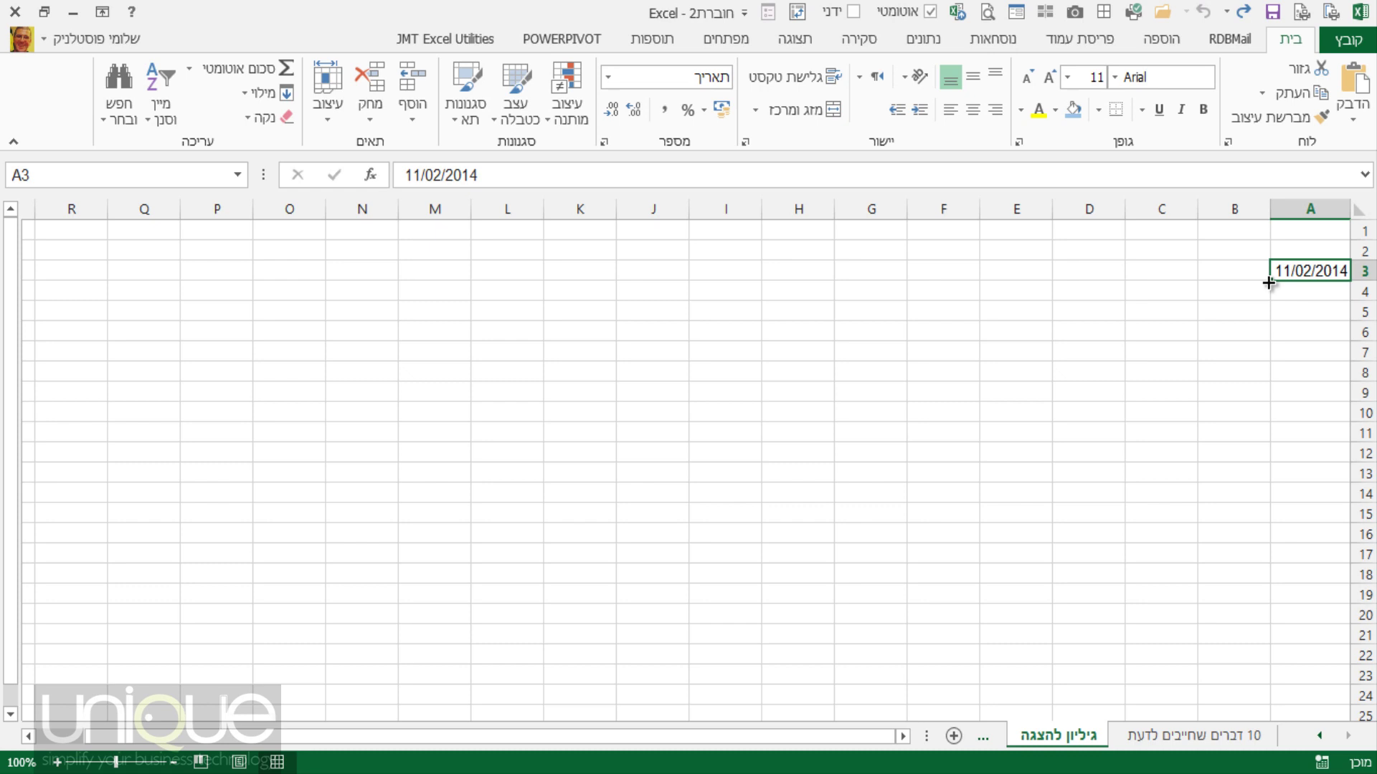
drag(1268, 284, 1289, 577)
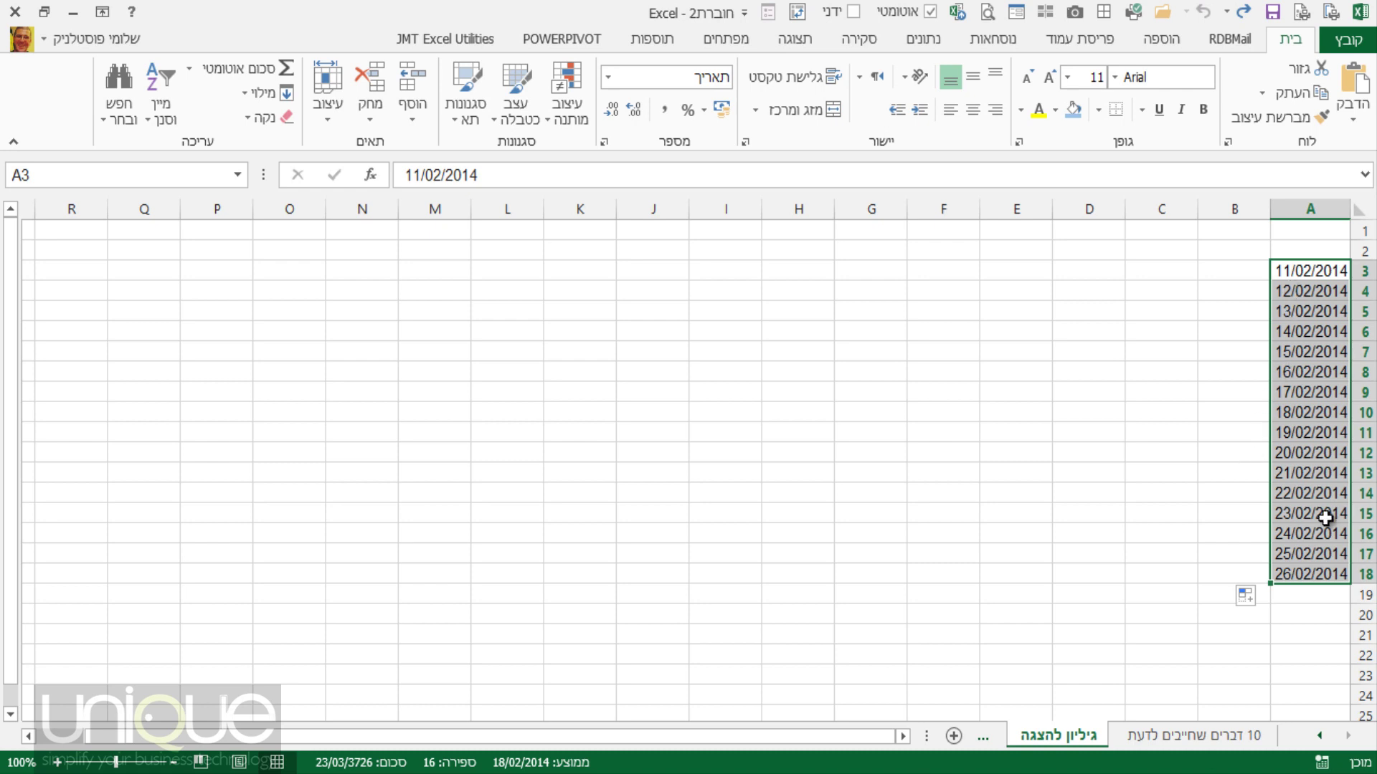
click(1299, 290)
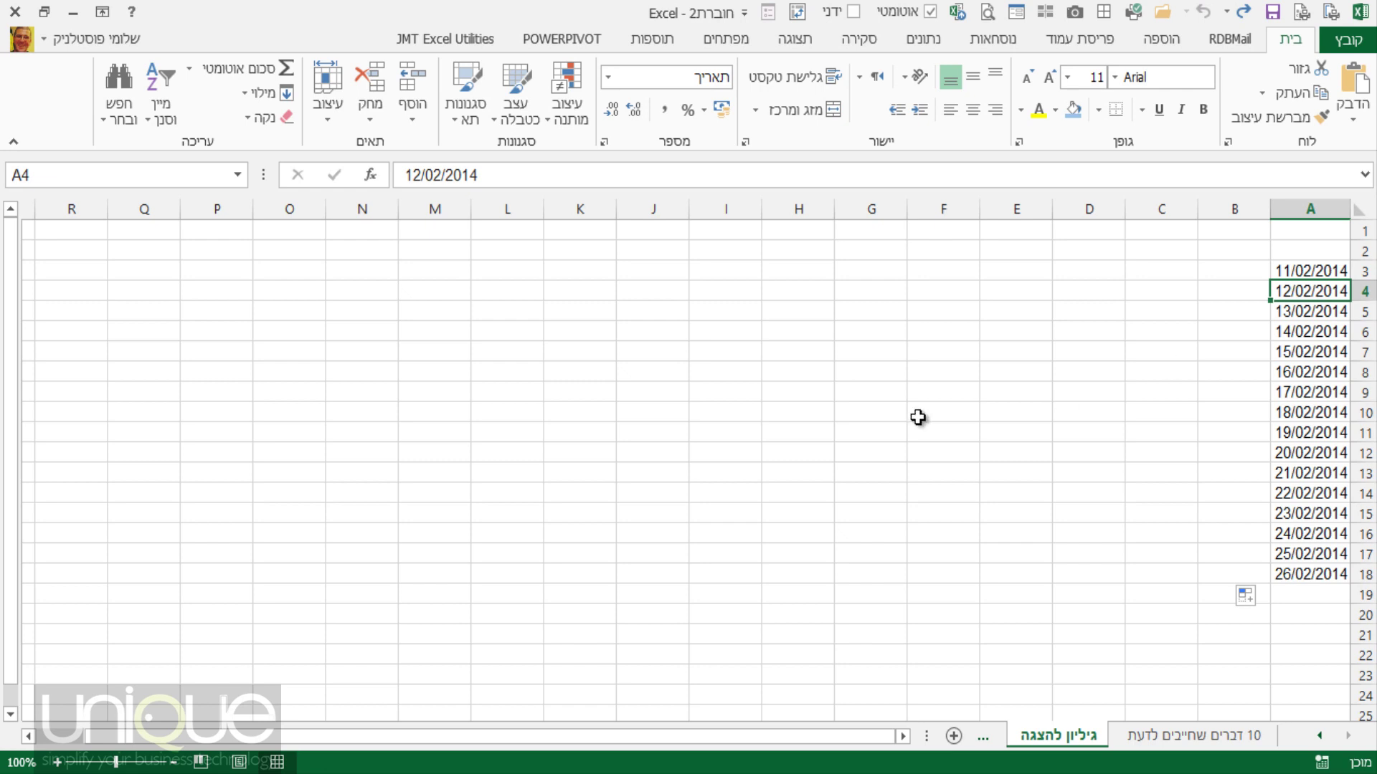
Enter 15/02 in A4 and clear the leftover daily dates below it.
text(15/0)
text(2)
key(Return)
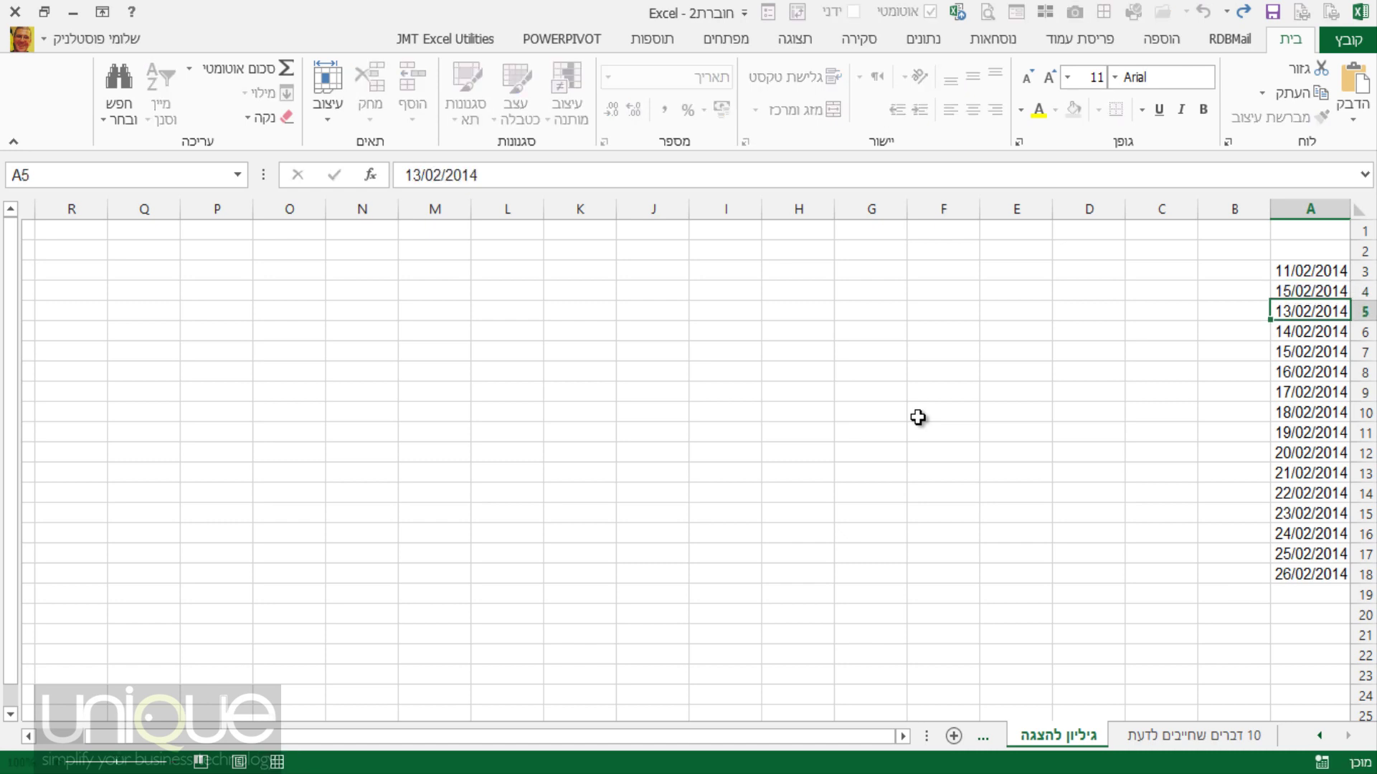
click(1299, 278)
drag(1299, 284, 1327, 574)
key(Delete)
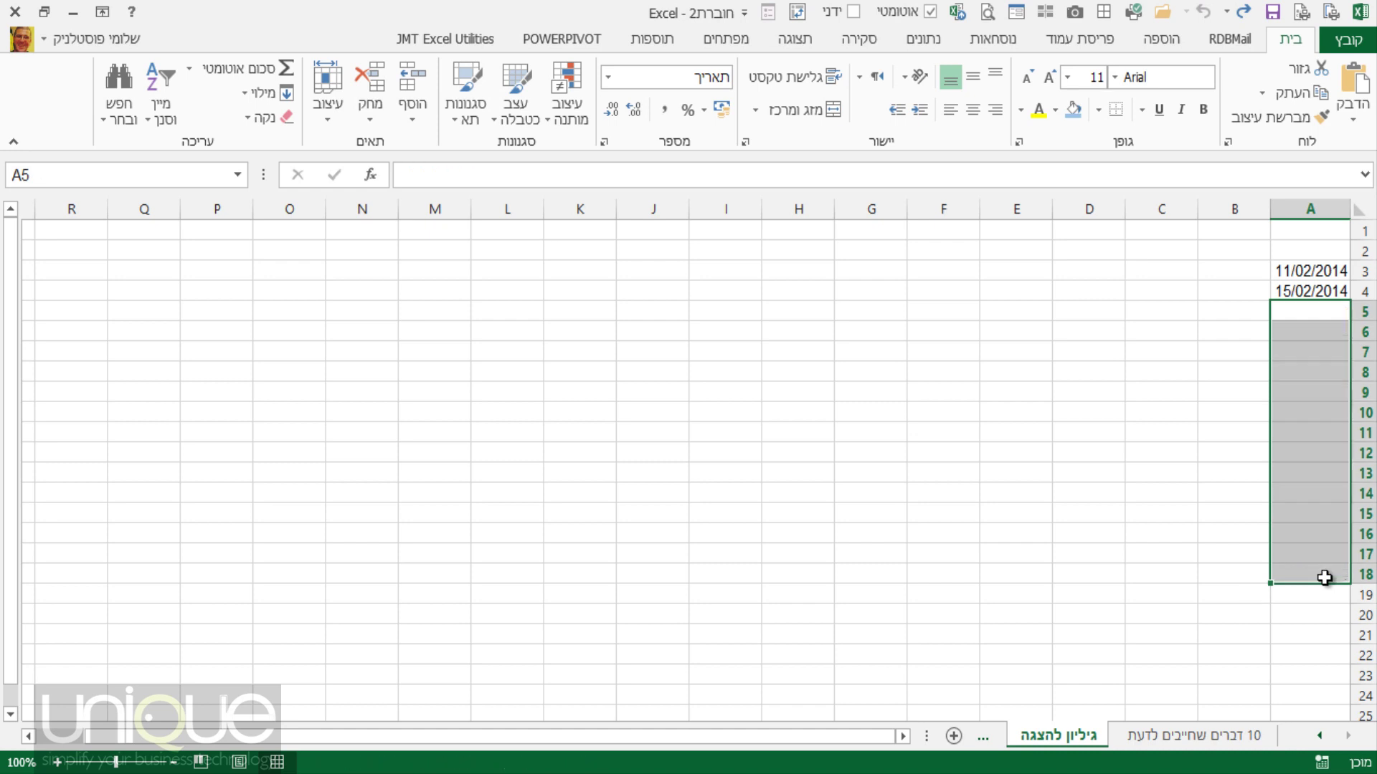
click(1306, 308)
Fill a four-day date series 11/02/2014 to 16/04/2014 in A3:A19, then clear it.
drag(1297, 272, 1291, 291)
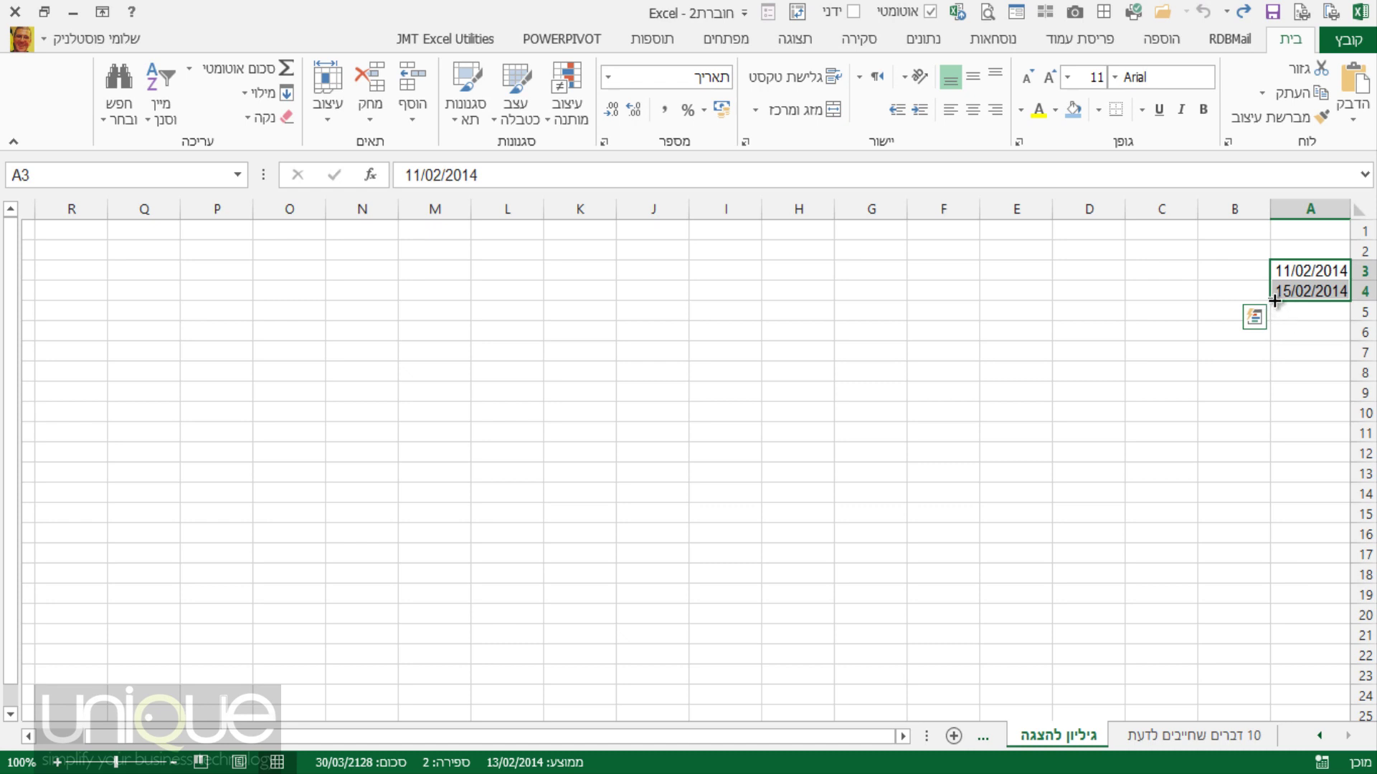
drag(1274, 301, 1268, 604)
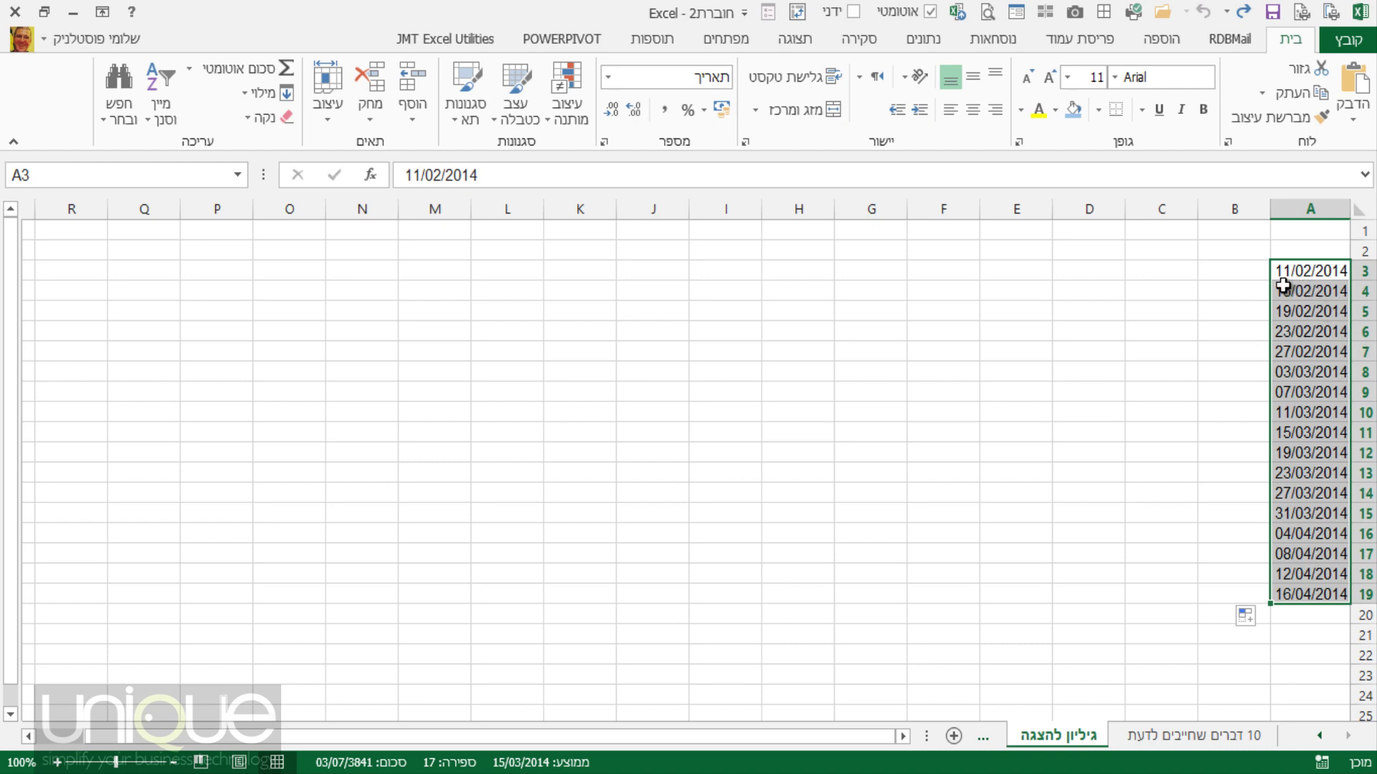
key(Delete)
click(1306, 309)
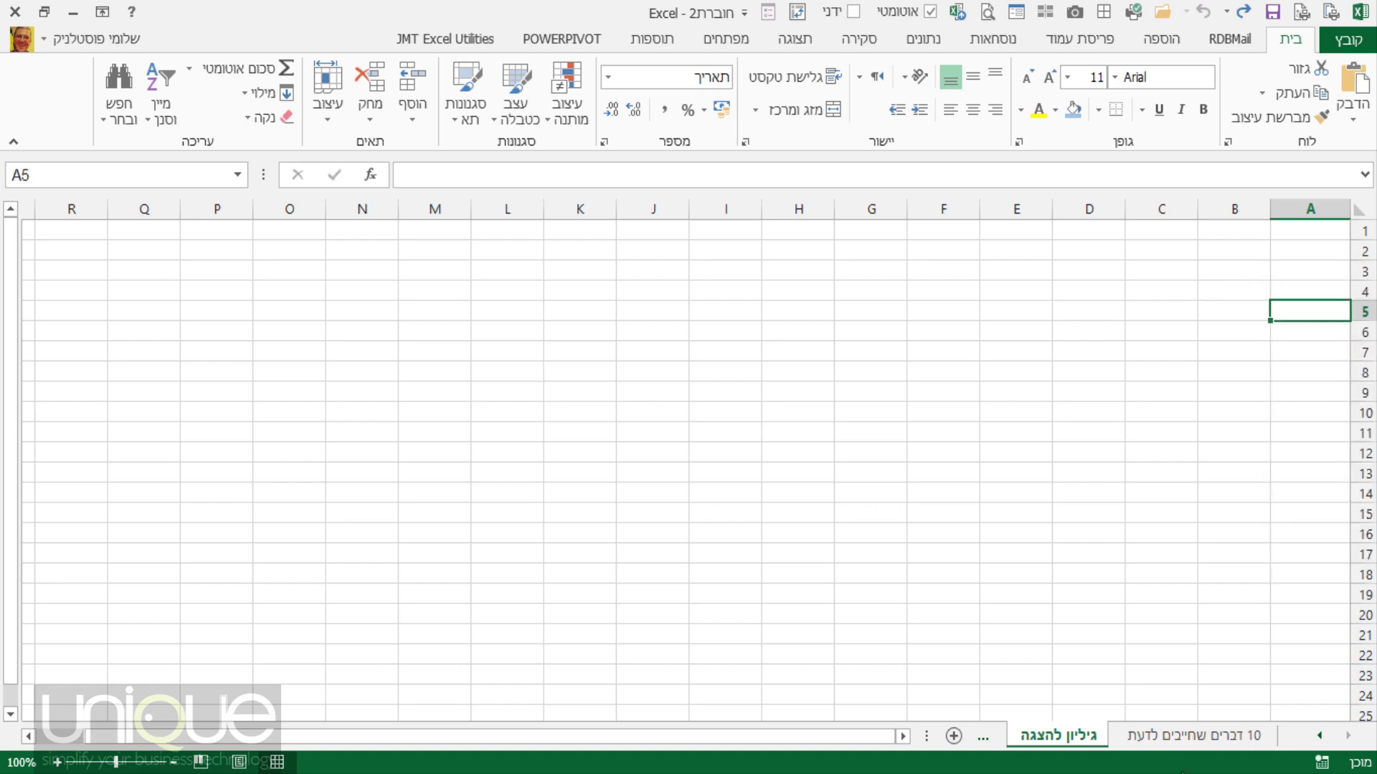
Return to the גיליון להצגה sheet and enter 1 and 2 in C3:C4.
click(1193, 744)
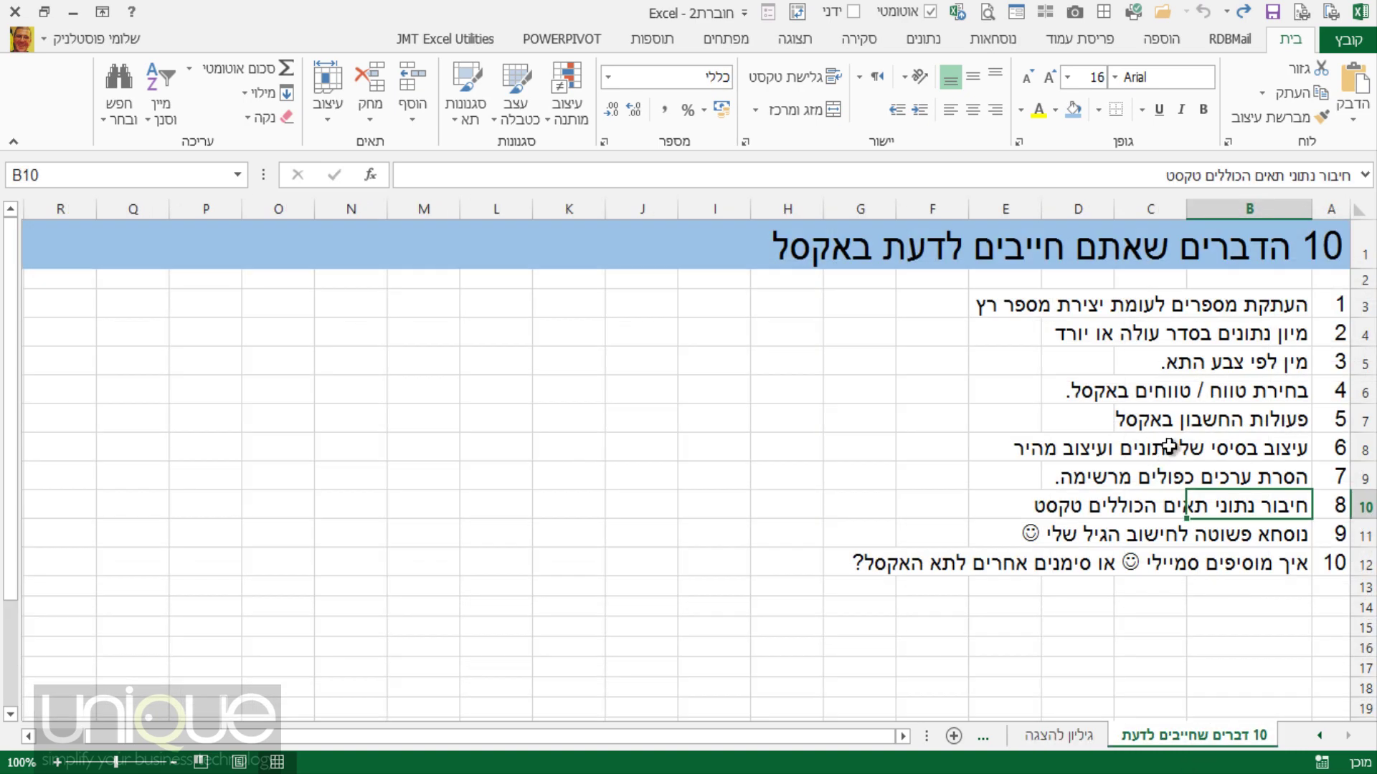
click(1082, 739)
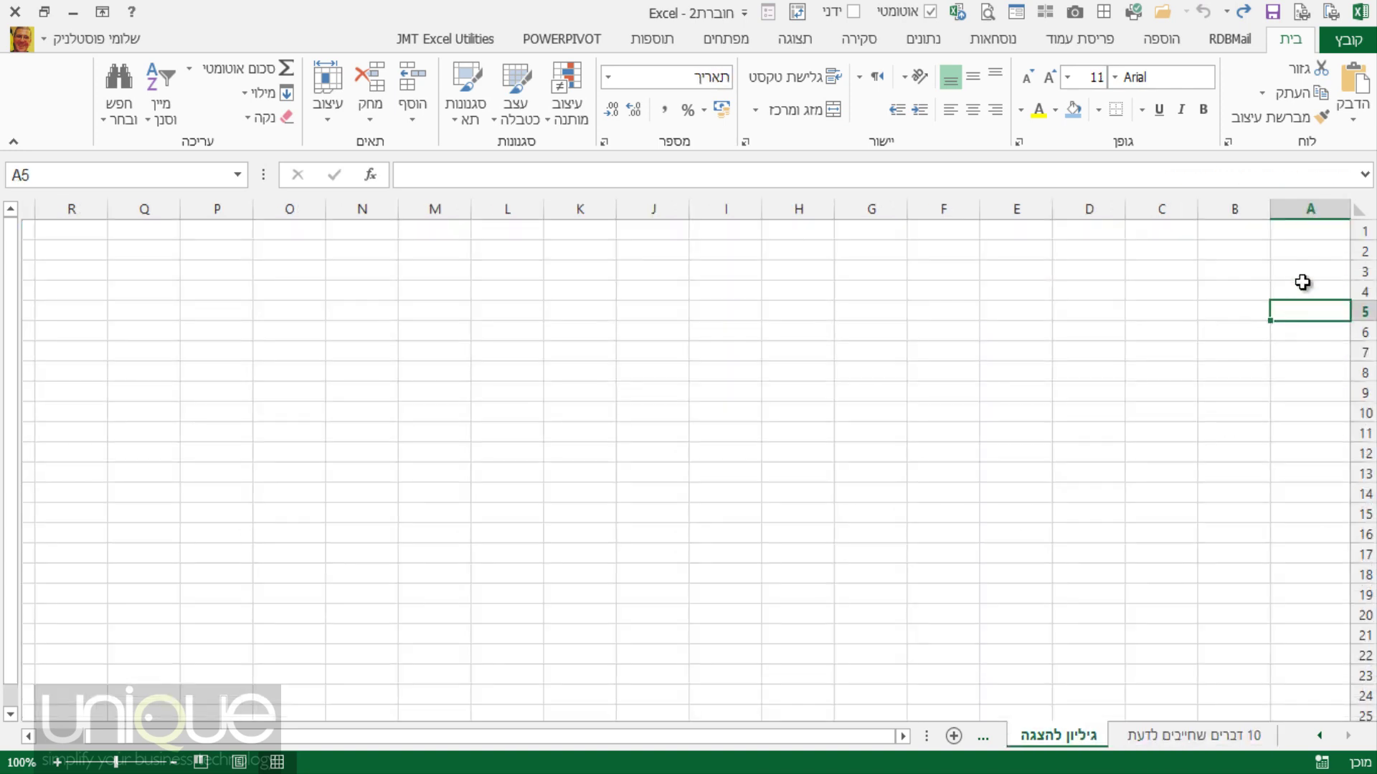
click(1161, 276)
text(1)
key(Return)
text(2)
key(Return)
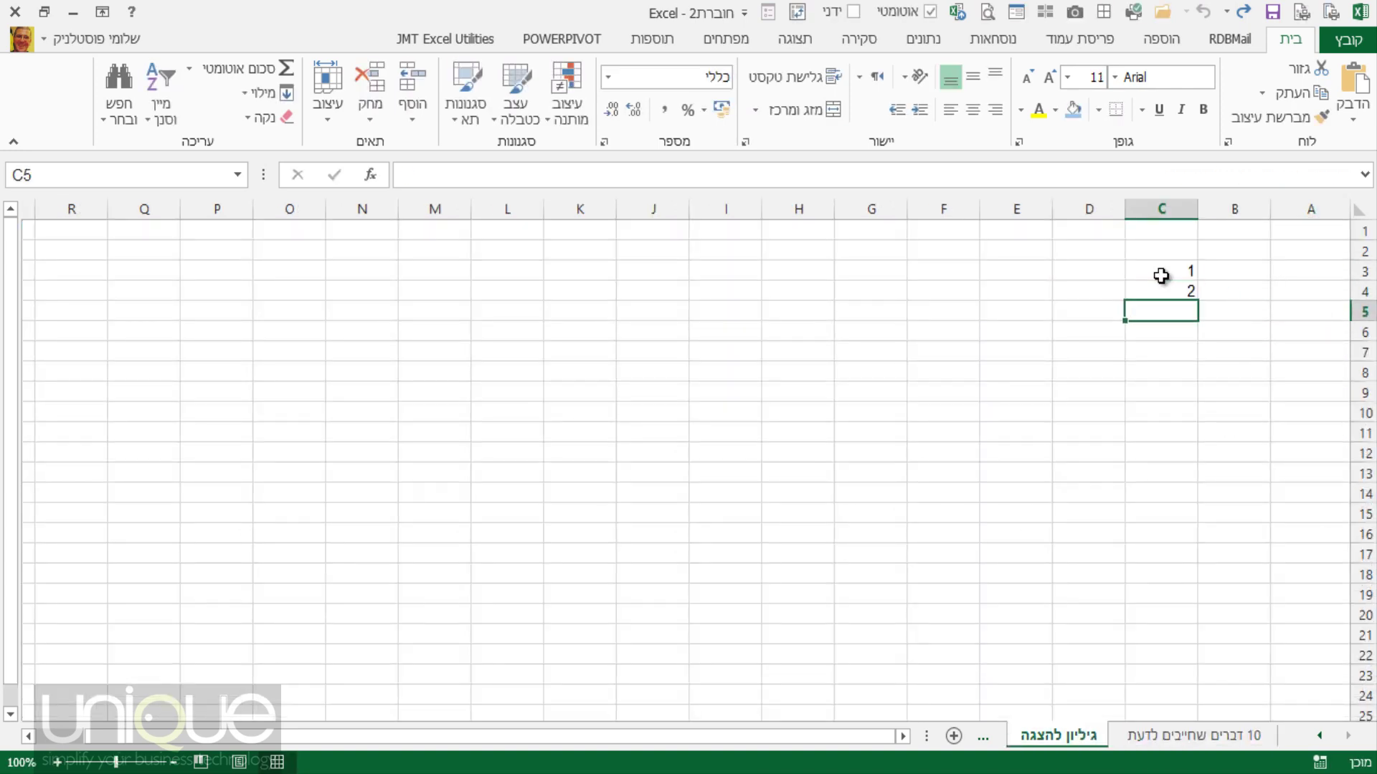
drag(1162, 273, 1140, 295)
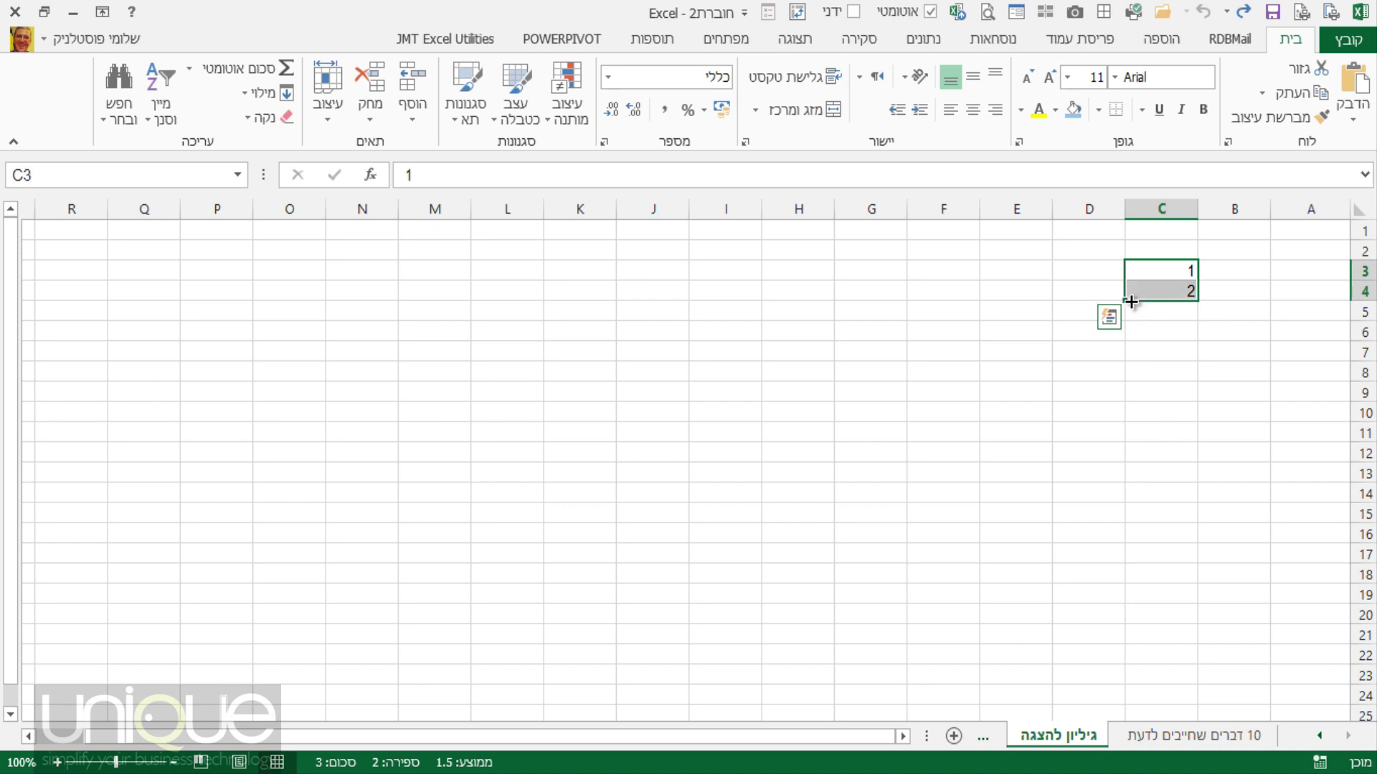
Overwrite C4 with 8 and enter 9, 3 and 8 in C5:C7.
click(1169, 291)
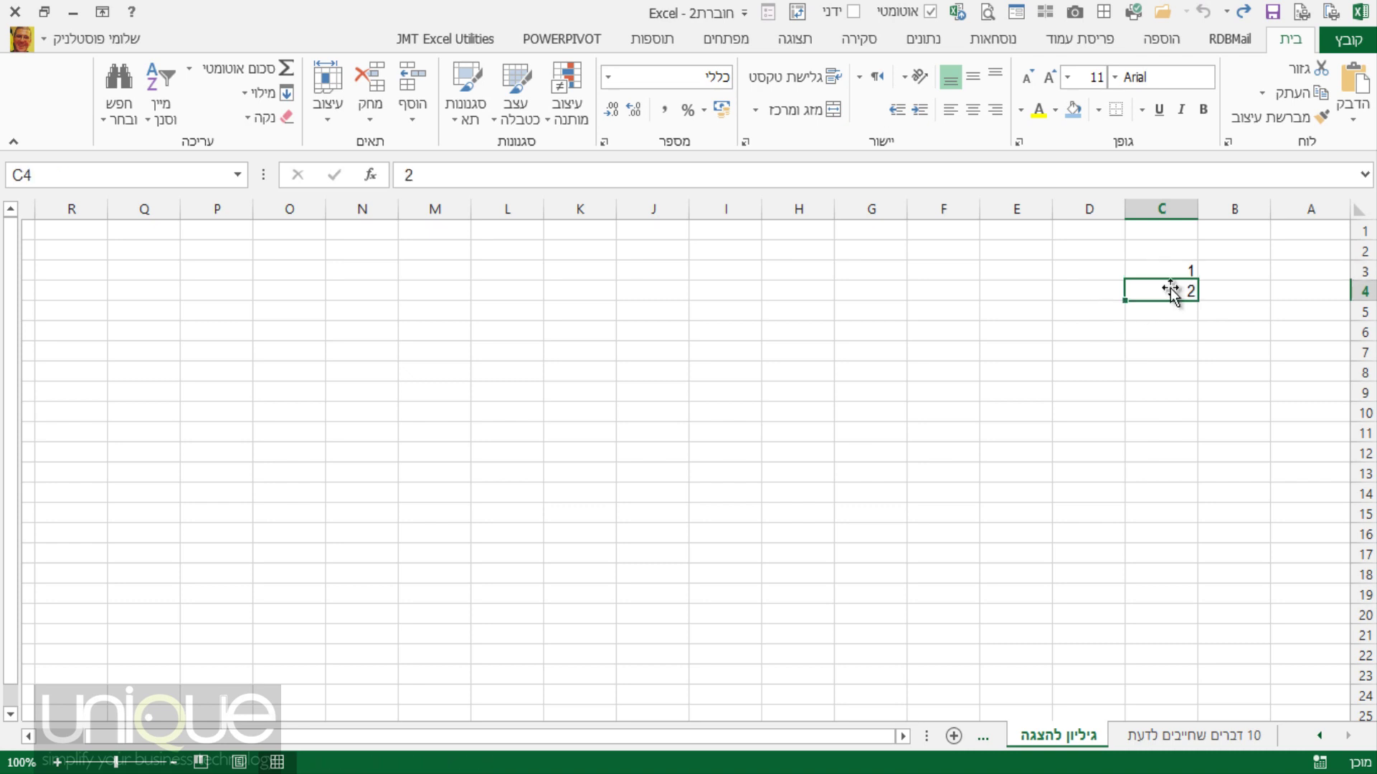
text(8)
key(Return)
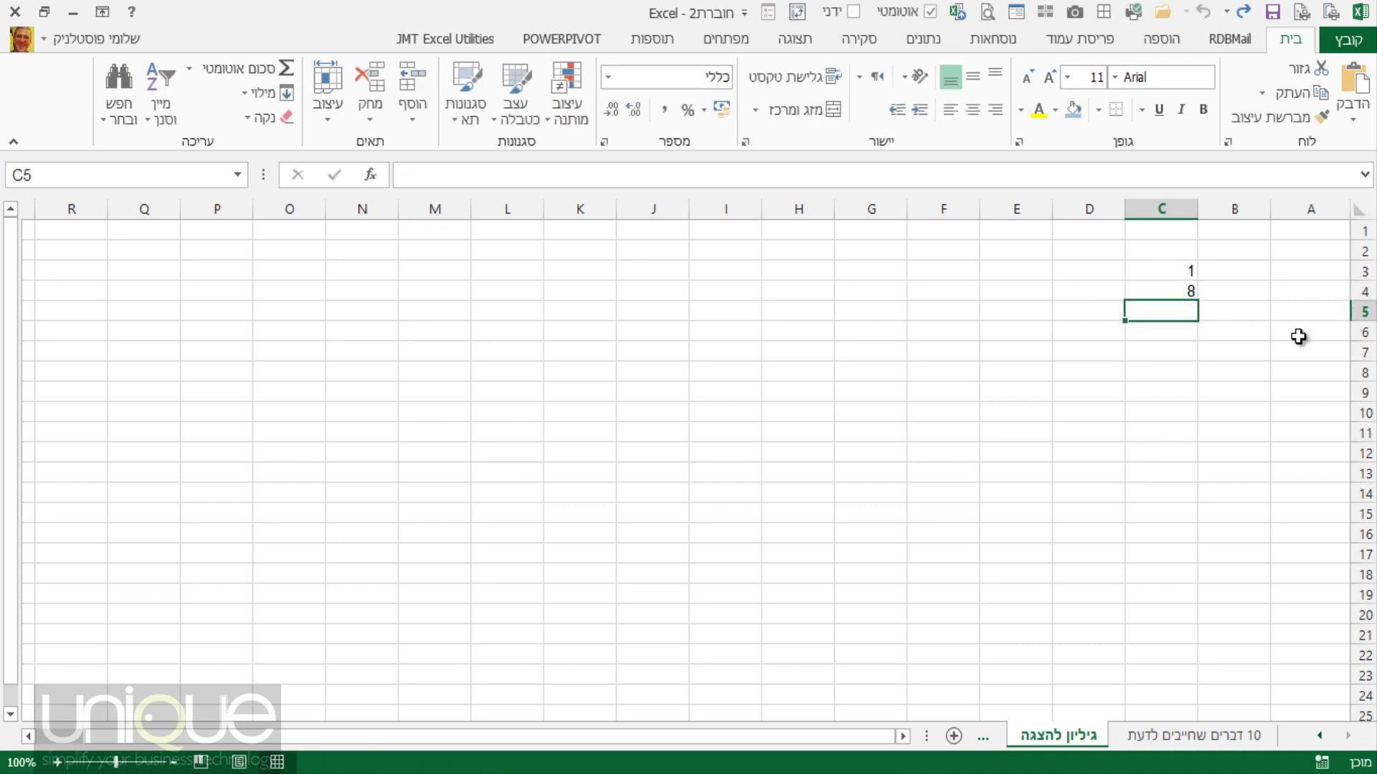
text(9)
key(Return)
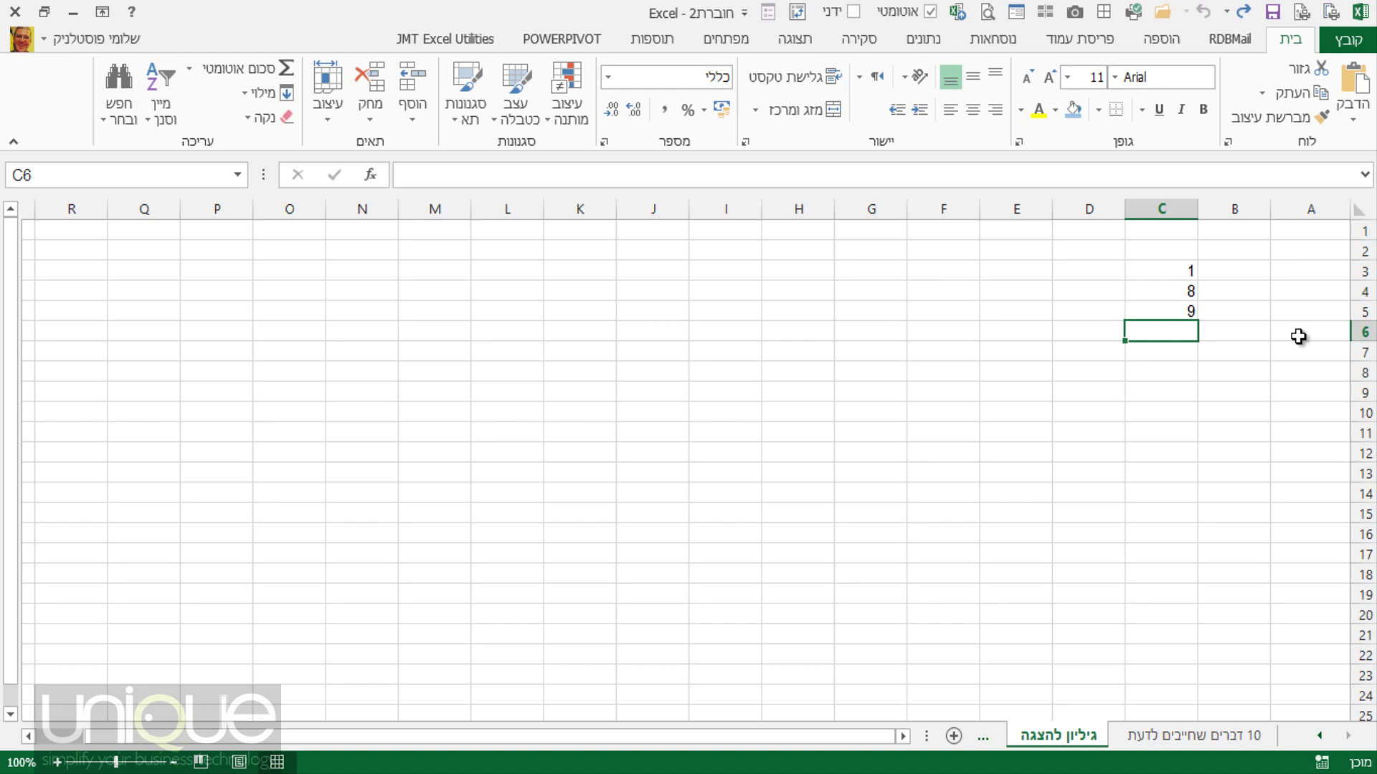
text(3)
key(Return)
text(8)
key(Return)
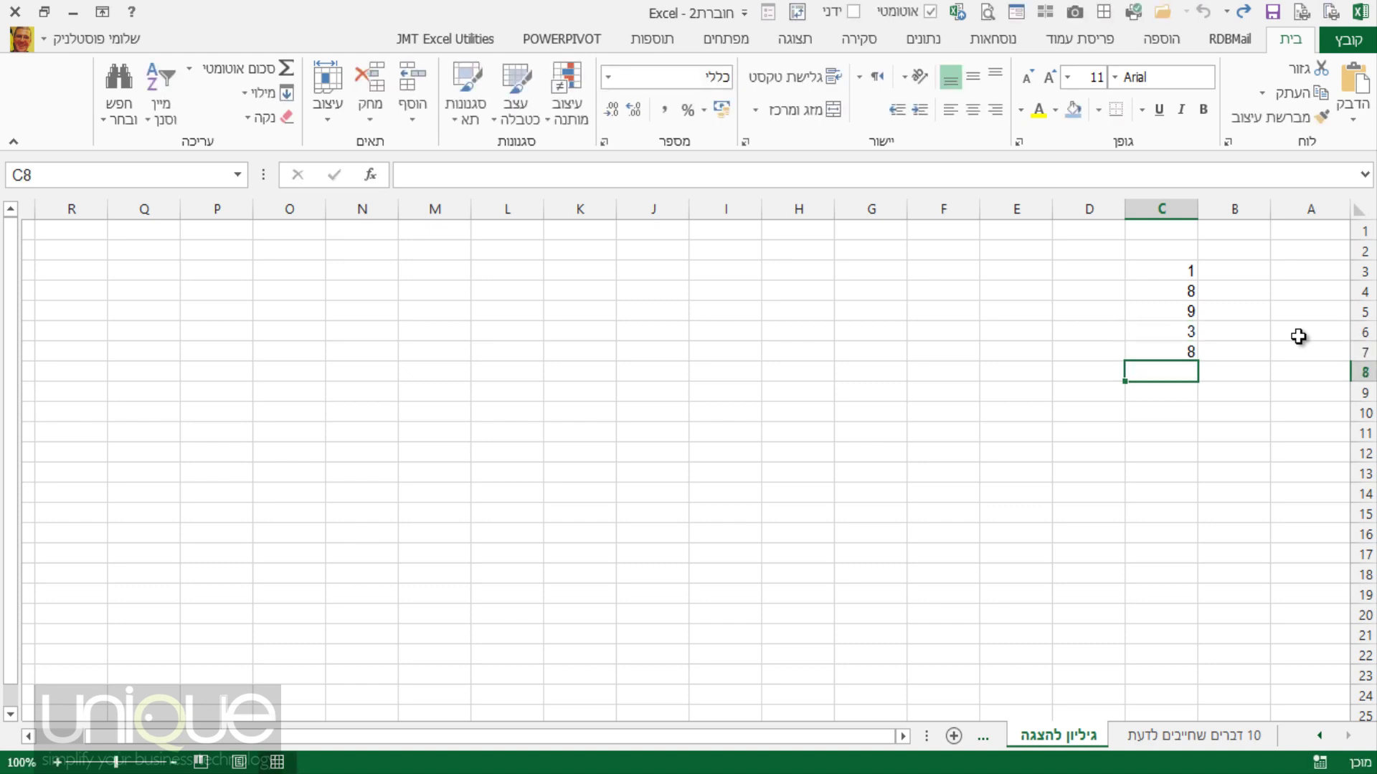
Change C7 to 7, add 6 and 2 in C8:C9, and show the Data tab.
key(Up)
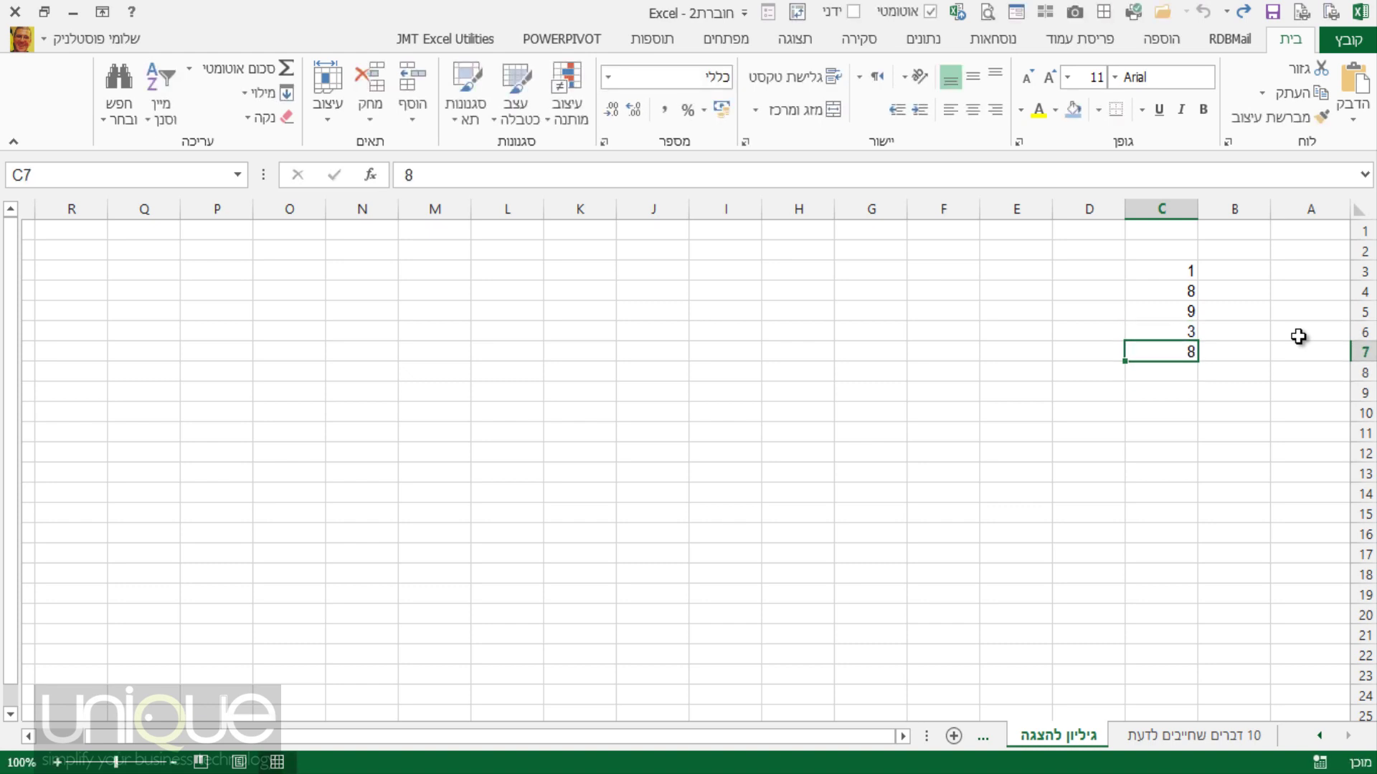
text(7)
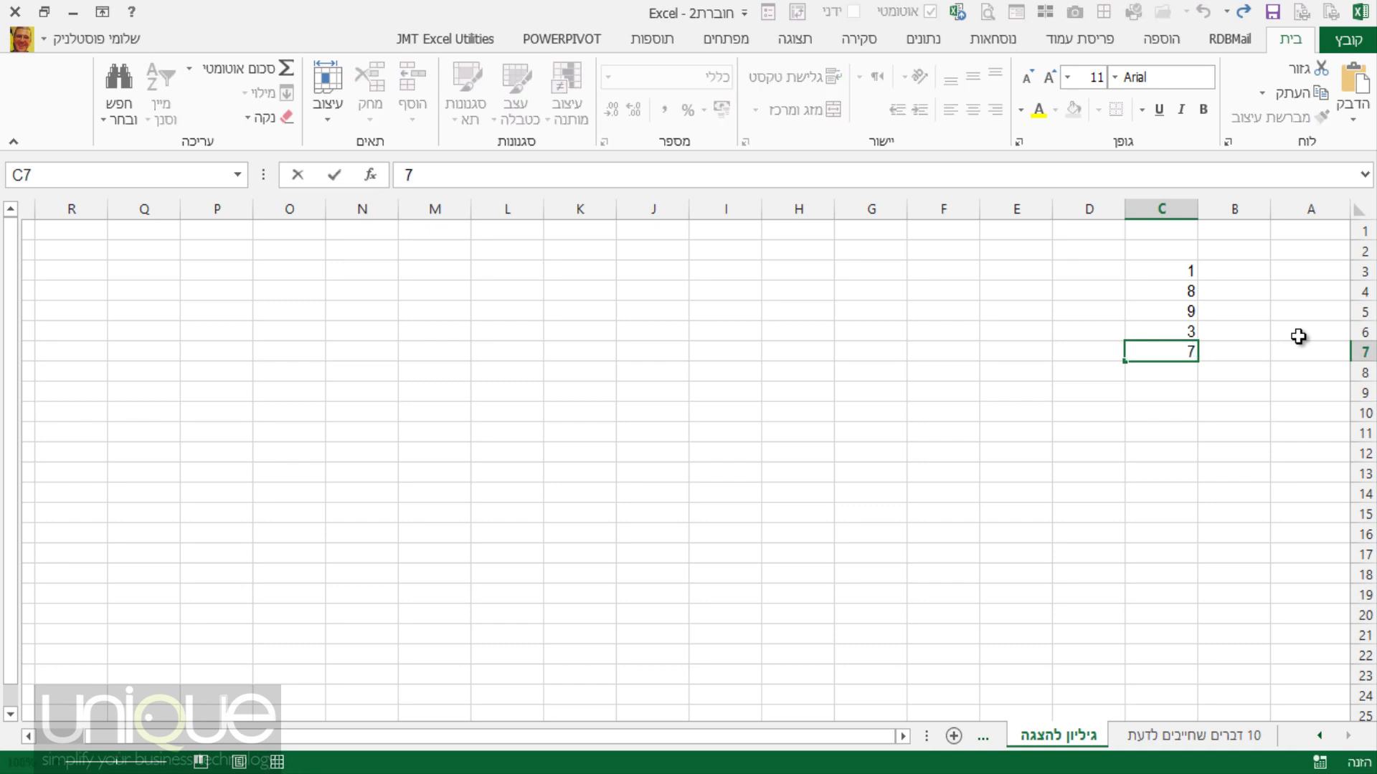
key(Return)
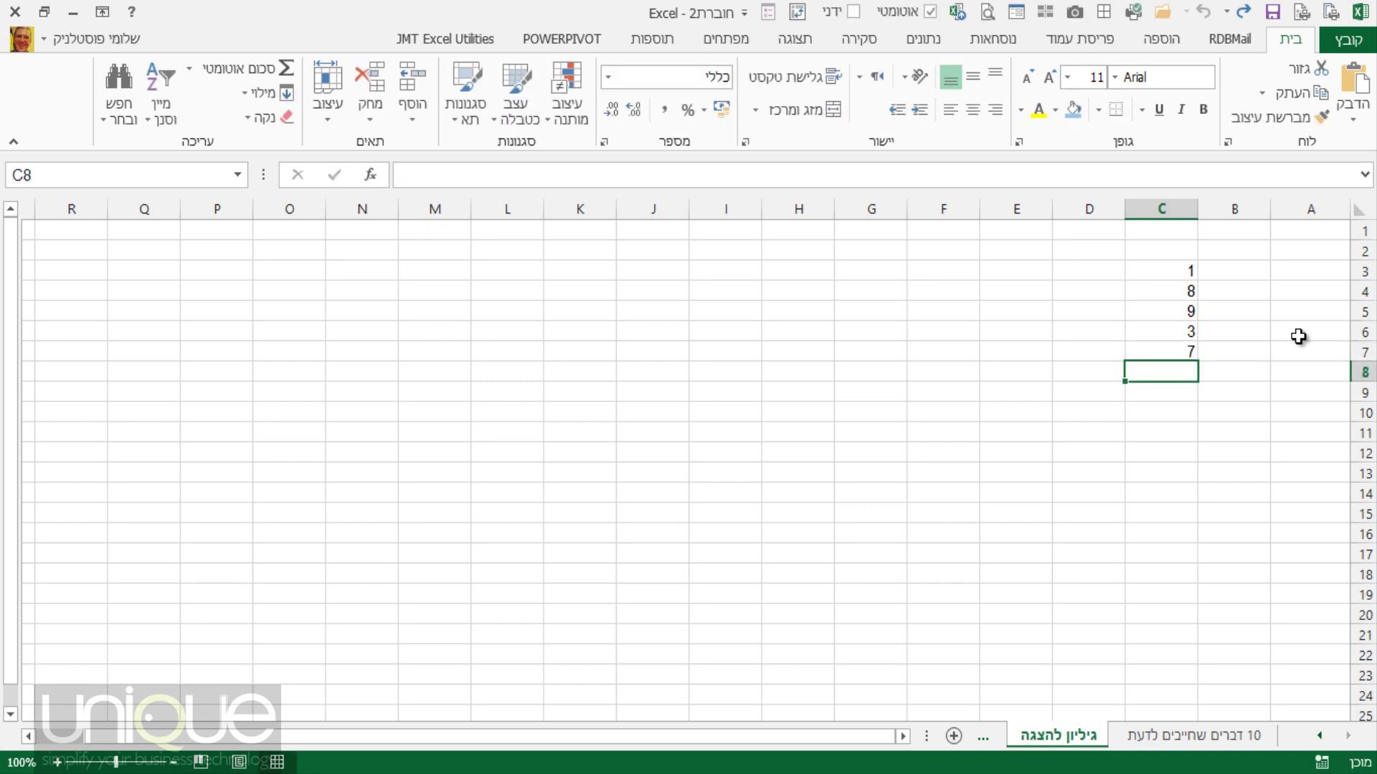
text(6)
key(Return)
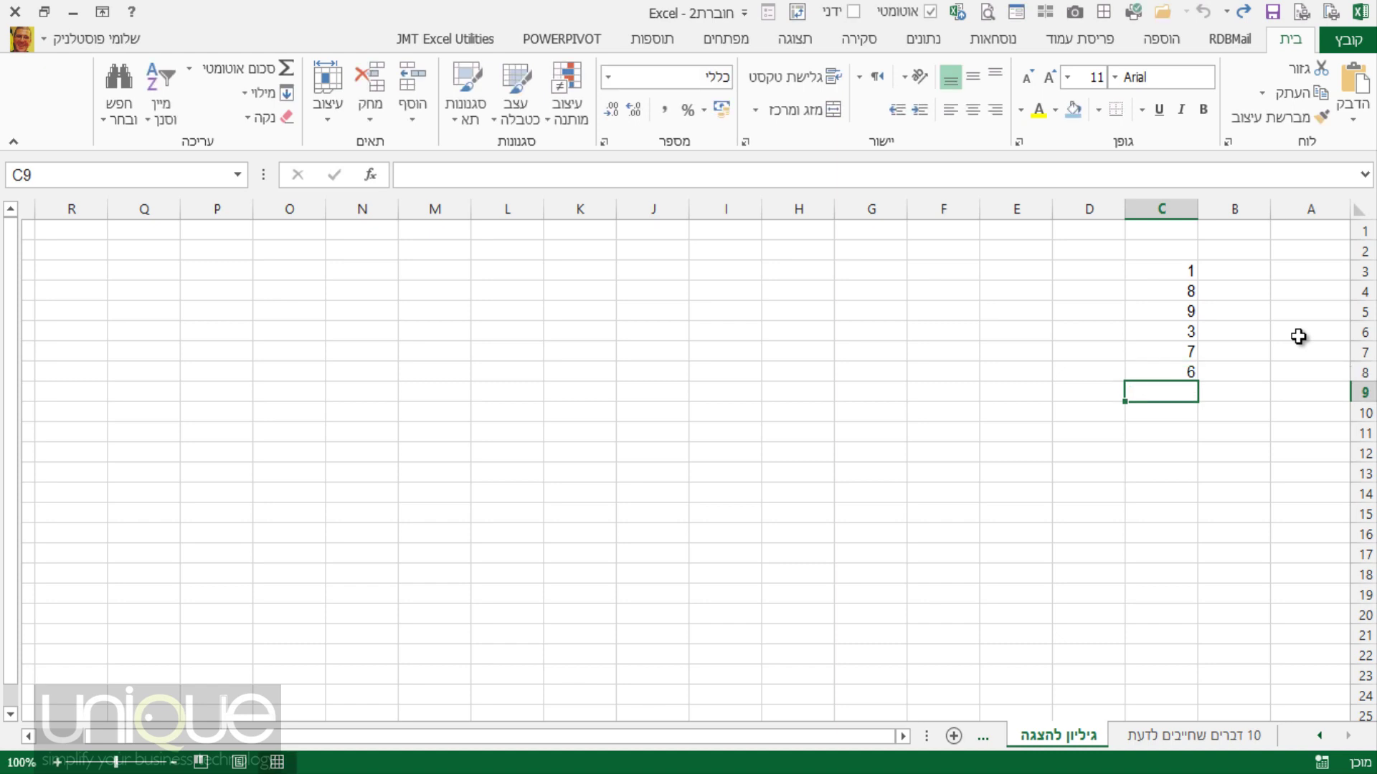
text(2)
key(Return)
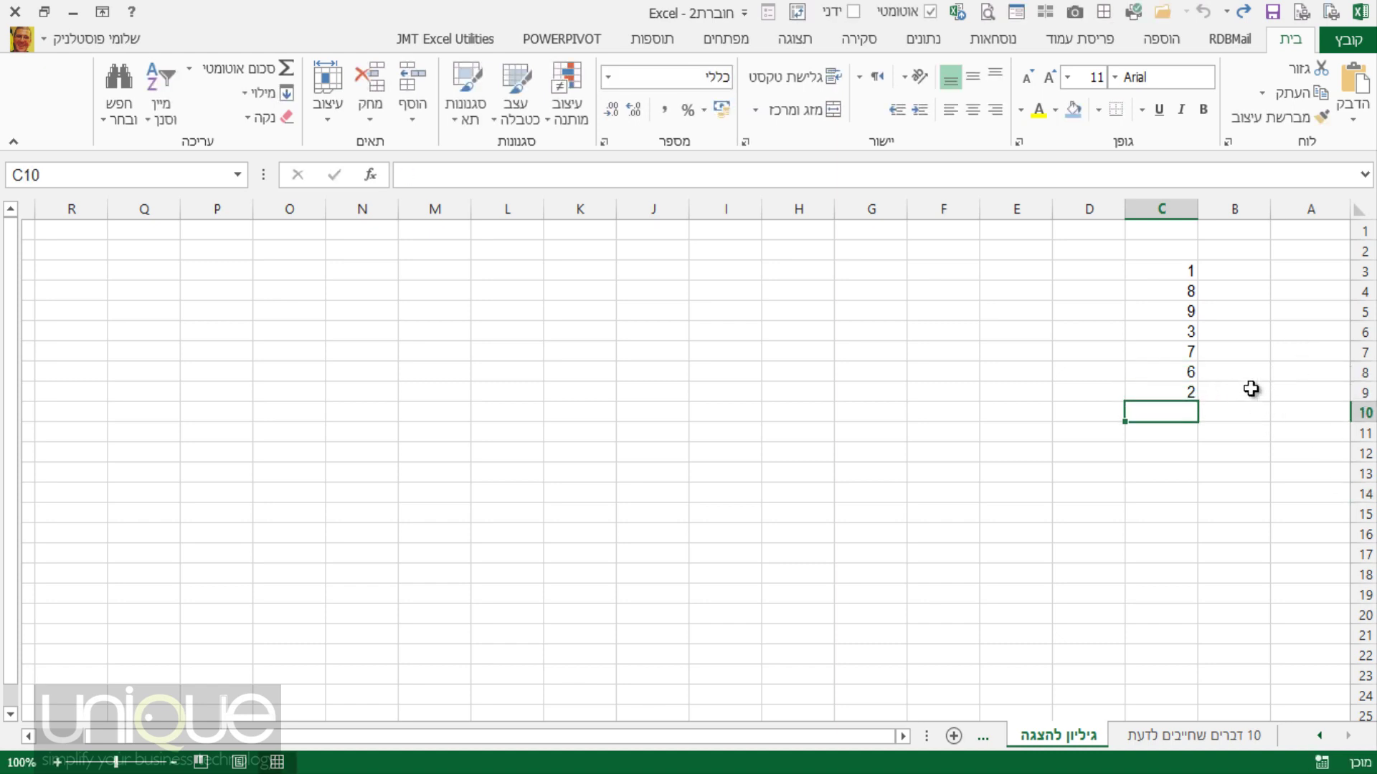
click(1151, 296)
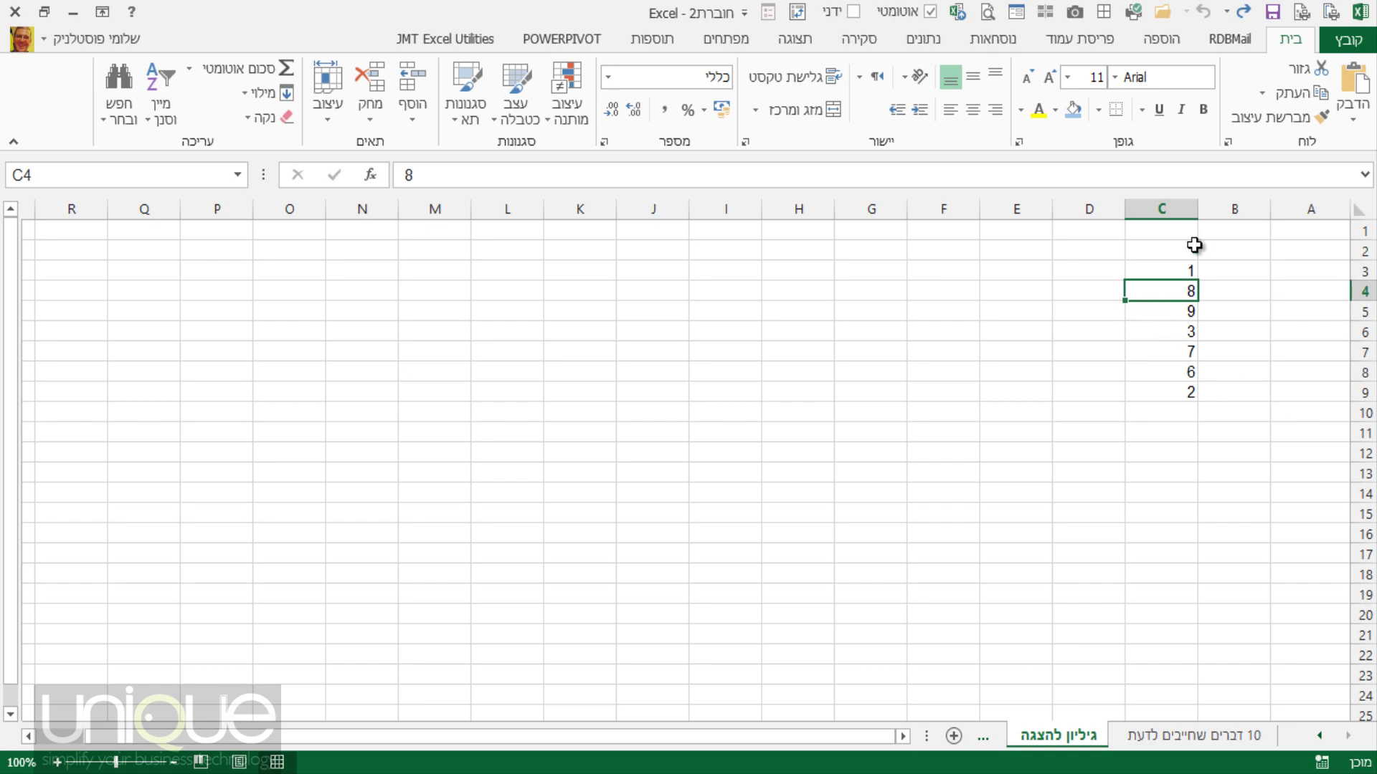
click(928, 42)
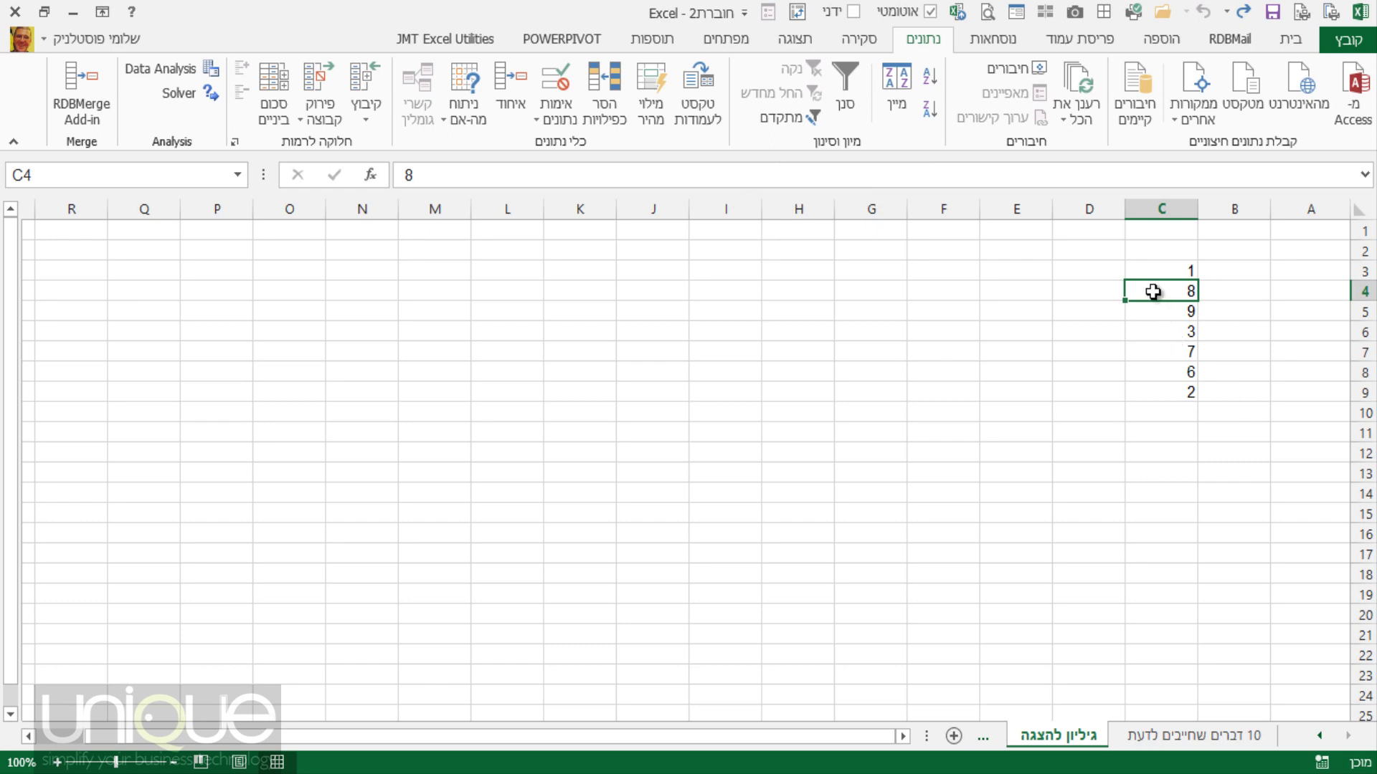
Sort C3:C9 smallest to largest from the right-click Sort menu, giving 1, 2, 3, 6, 7, 8, 9.
right_click(1153, 291)
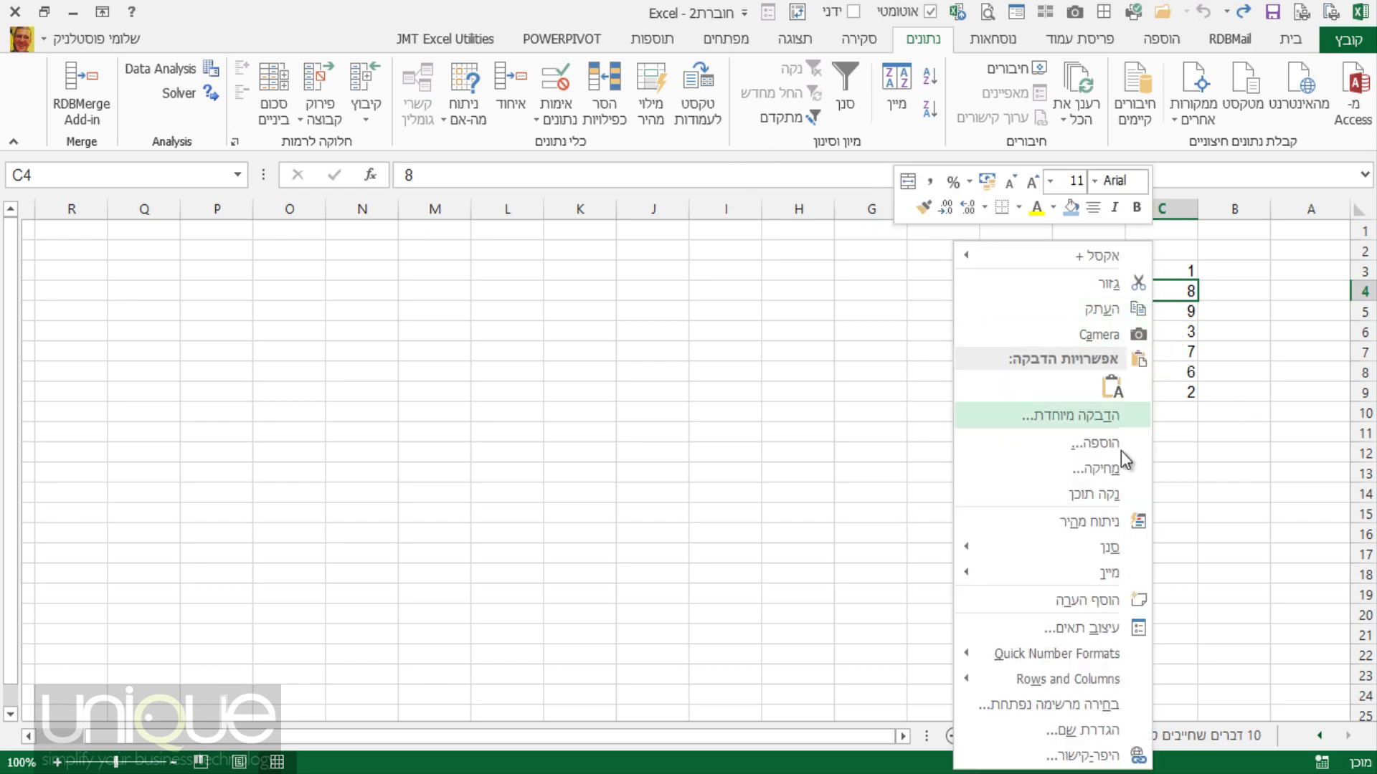
mouse_move(1077, 579)
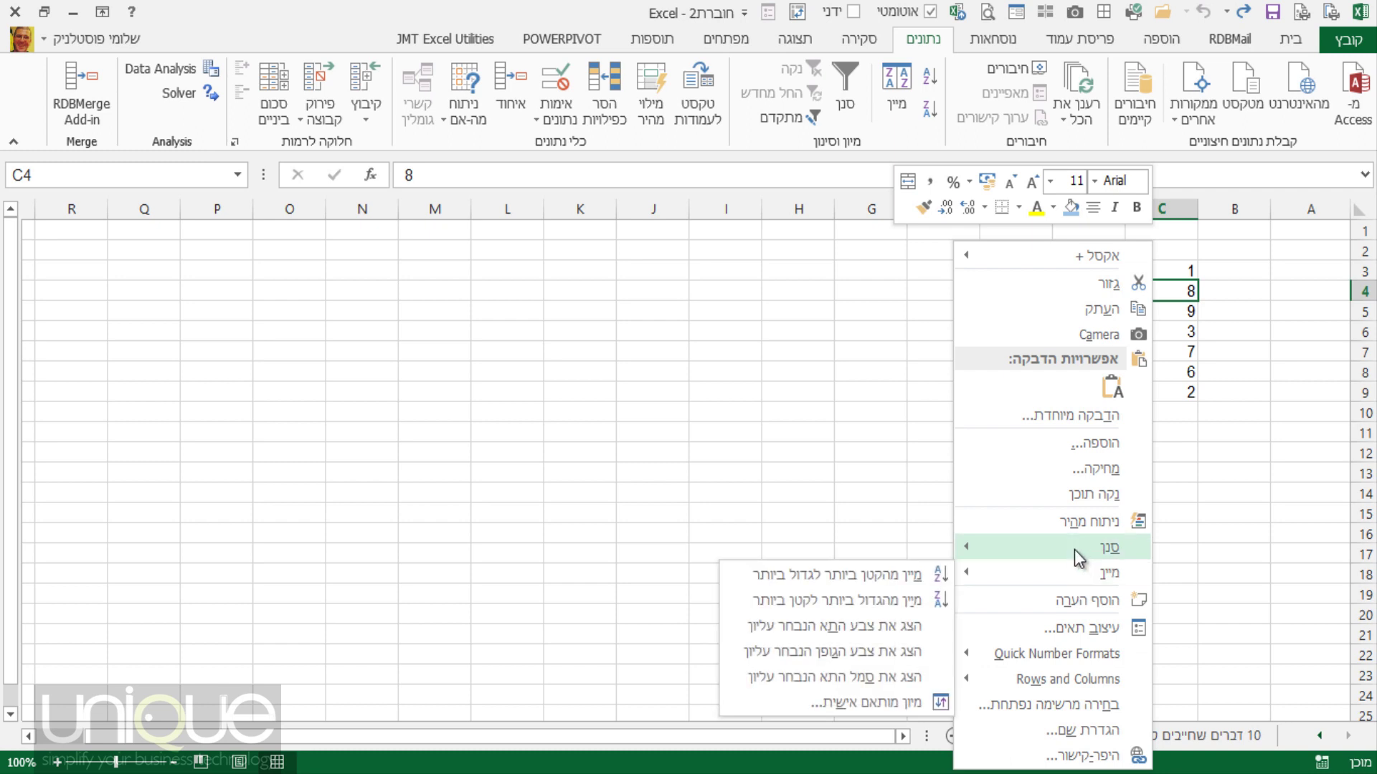
mouse_move(1073, 550)
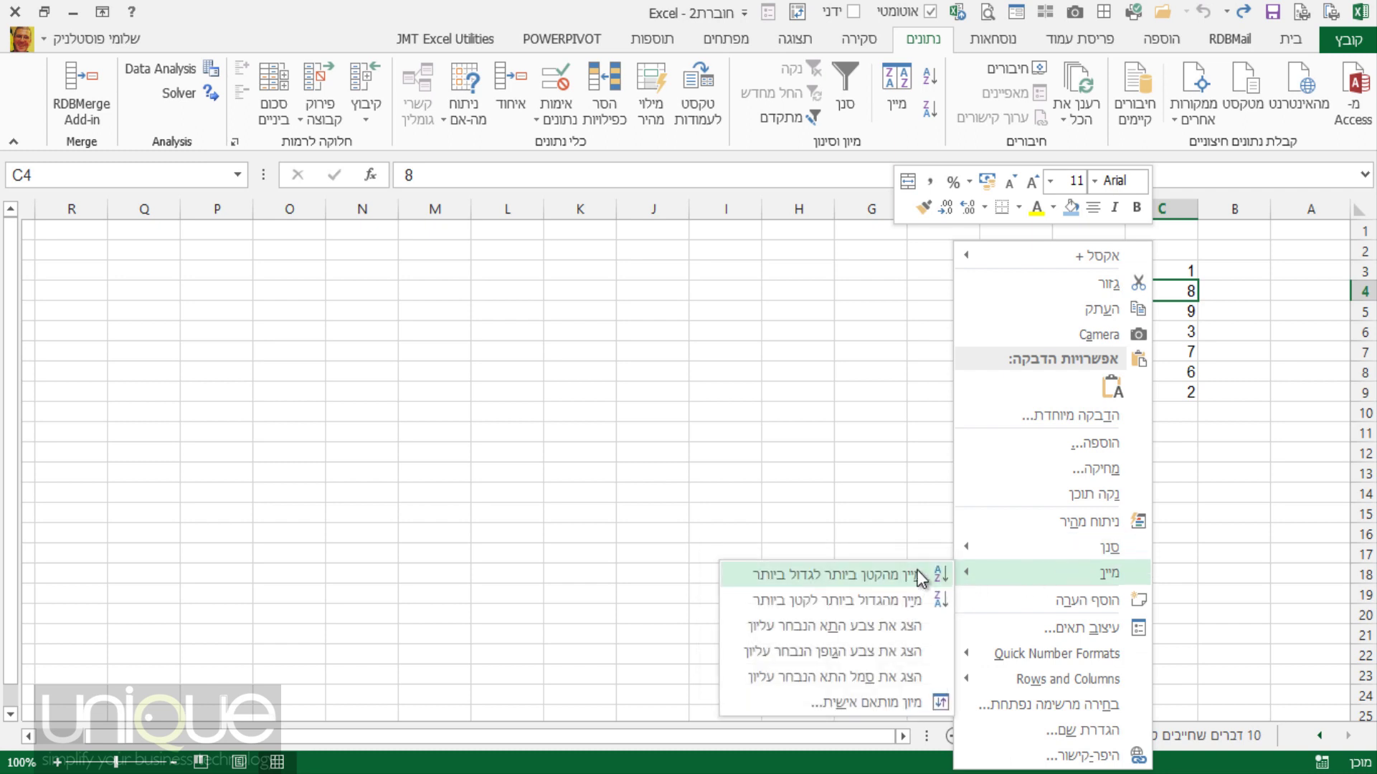
click(829, 575)
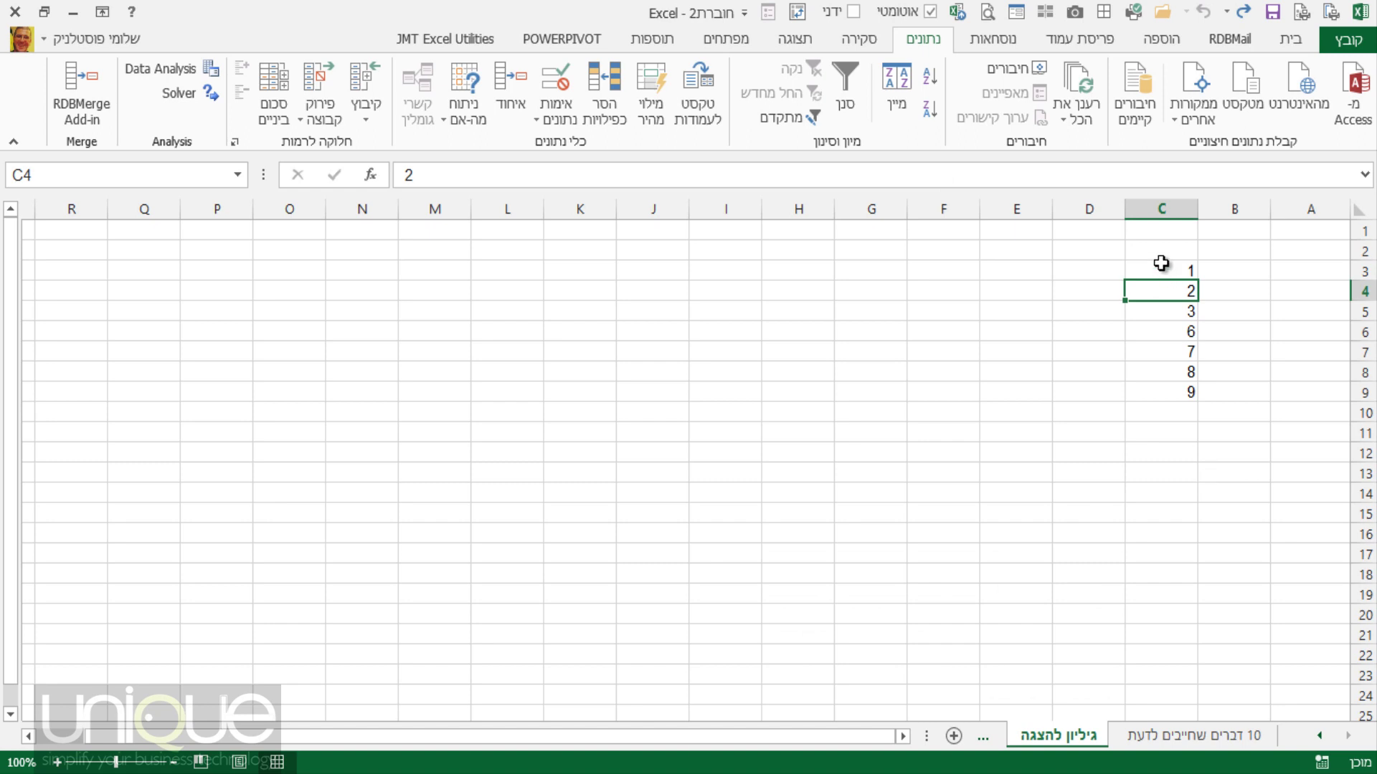
drag(1160, 267, 1154, 368)
click(1152, 312)
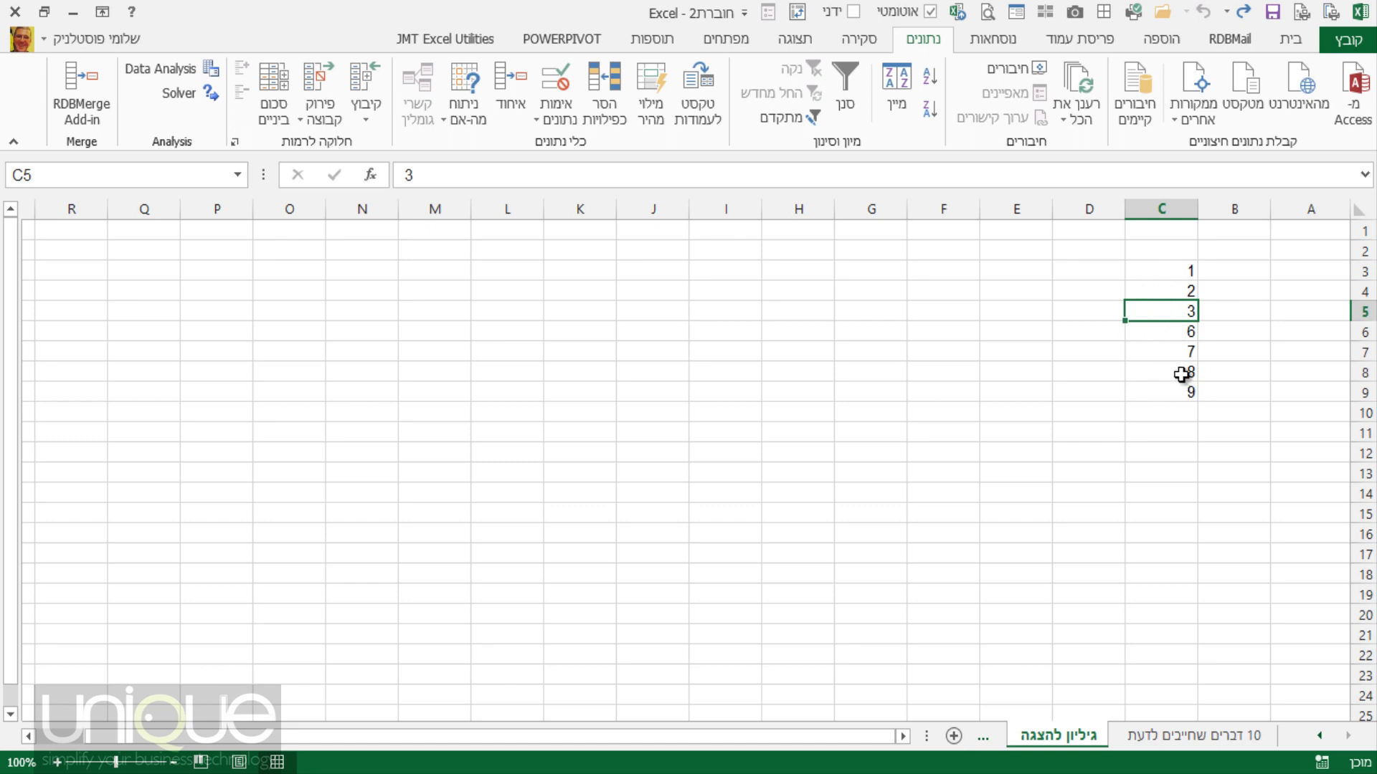
click(1177, 350)
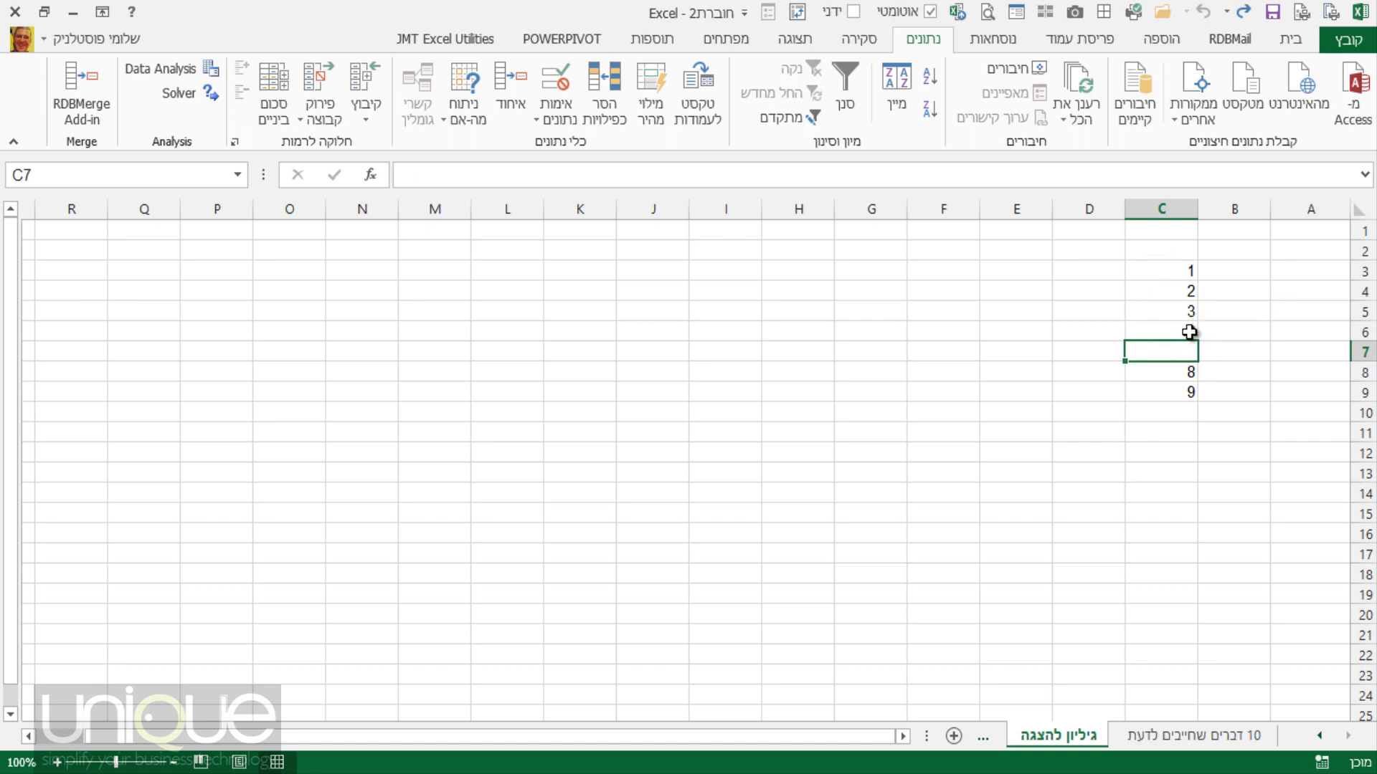
drag(1176, 273, 1182, 332)
drag(1177, 279, 1180, 393)
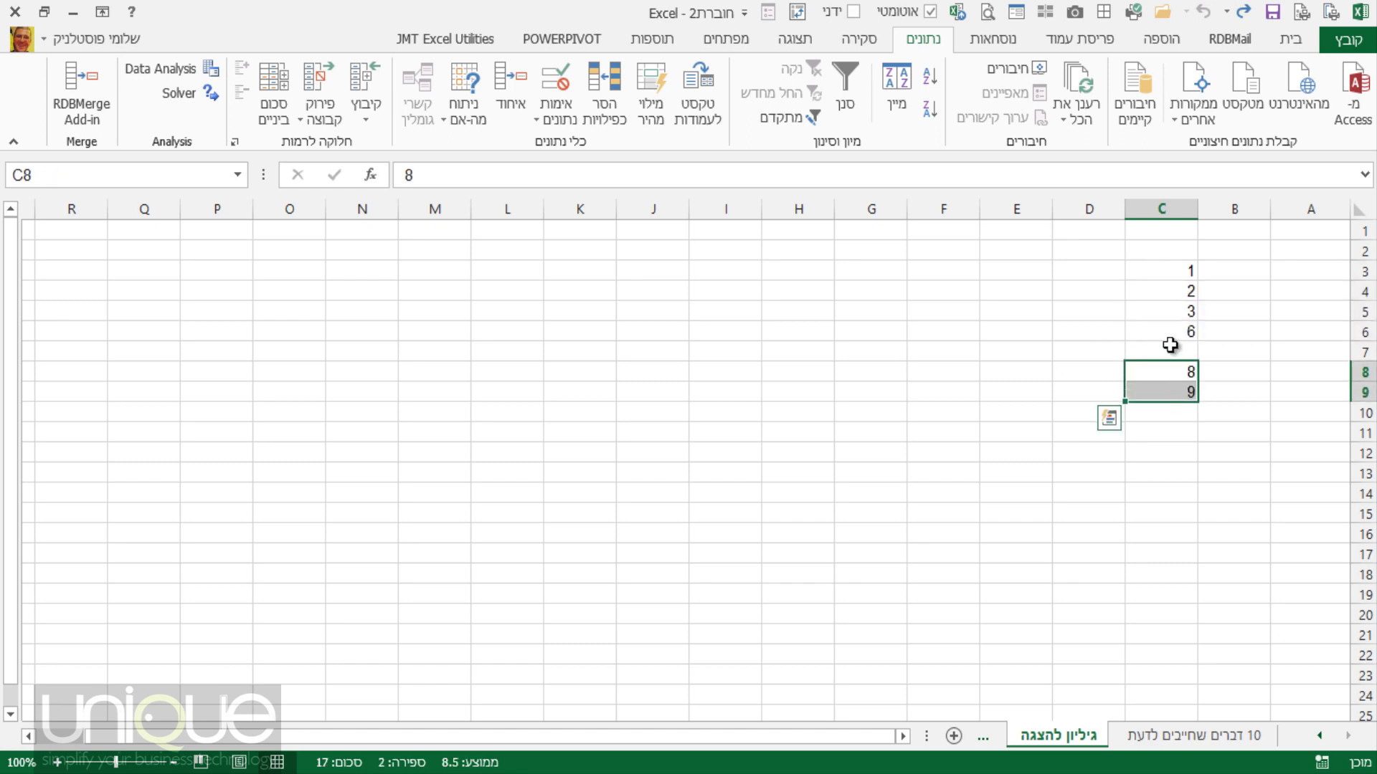
key(ctrl+q)
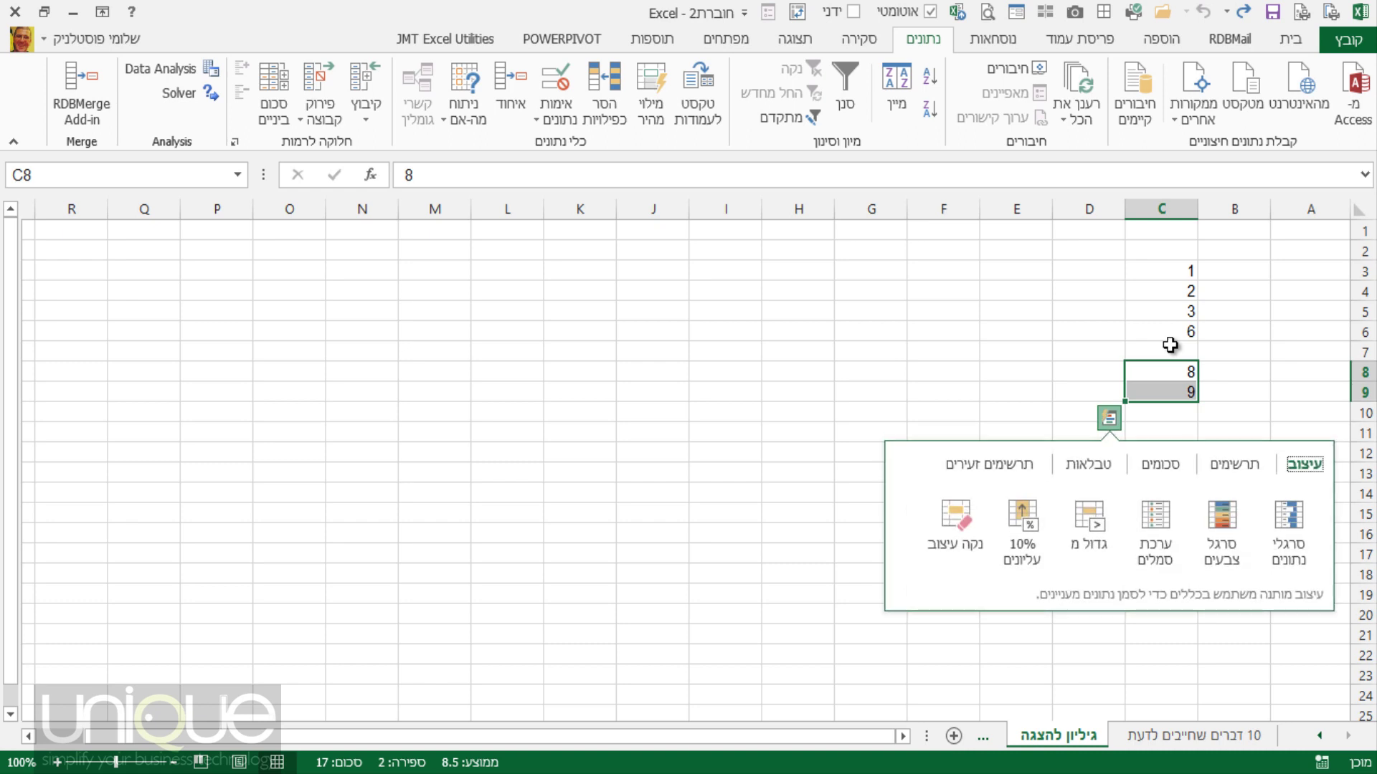
click(1170, 345)
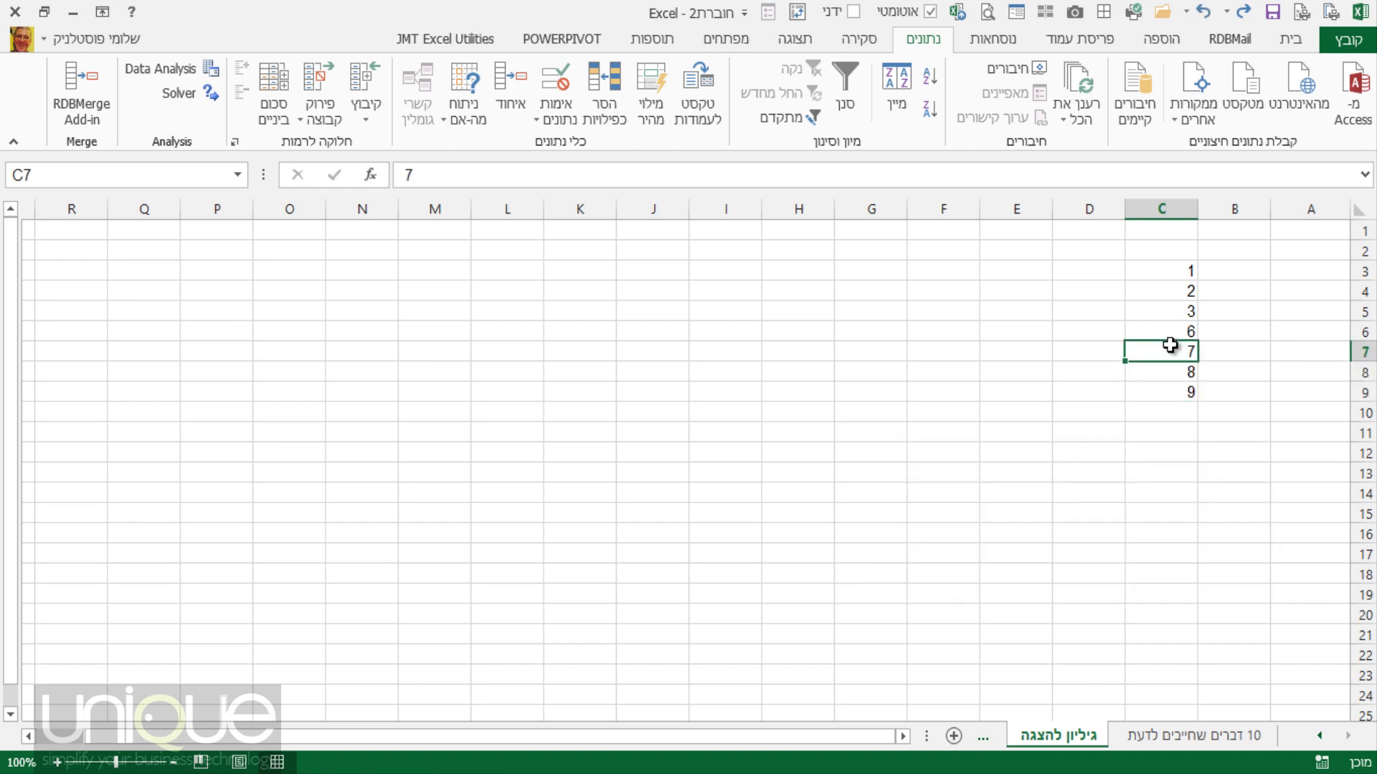
click(1168, 295)
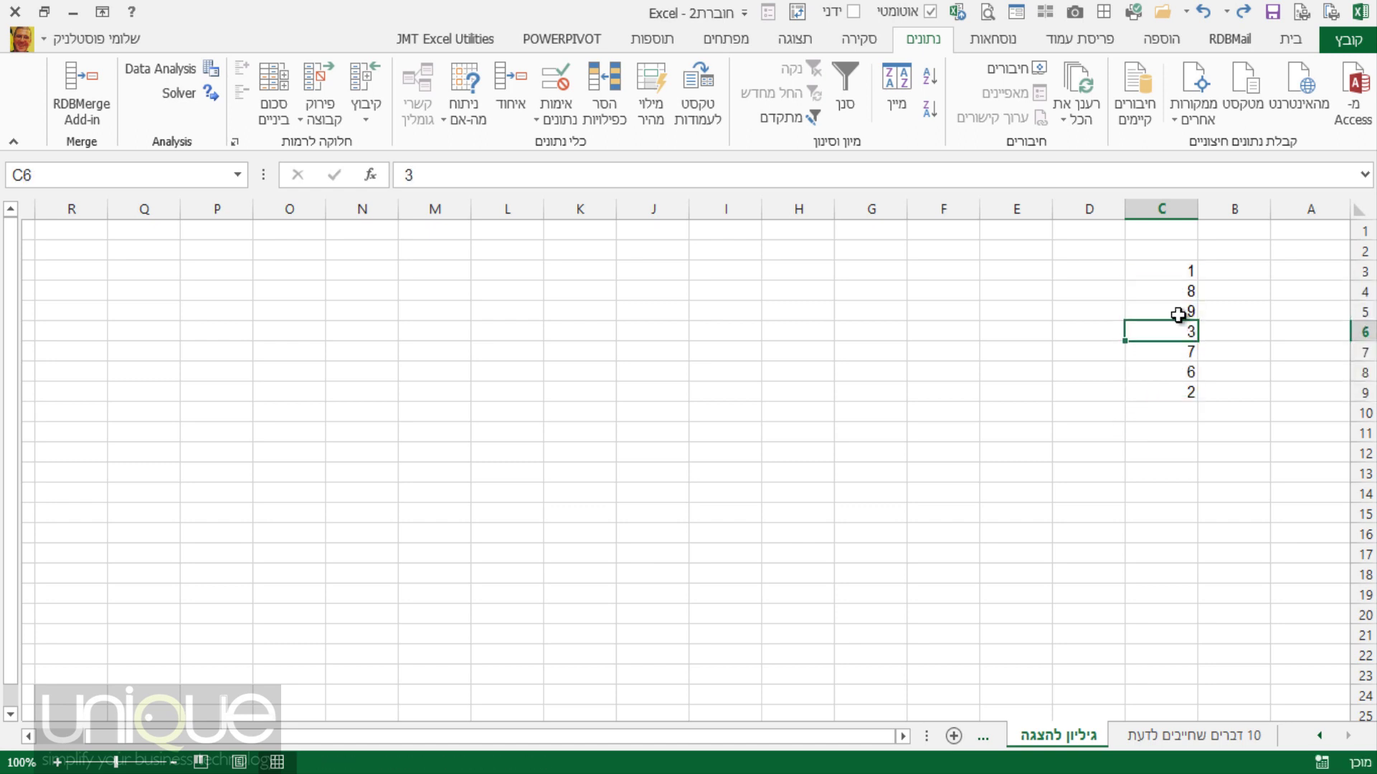
Sort C3:C9 largest to smallest, then undo it to restore 1, 8, 9, 3, 7, 6, 2.
right_click(1171, 297)
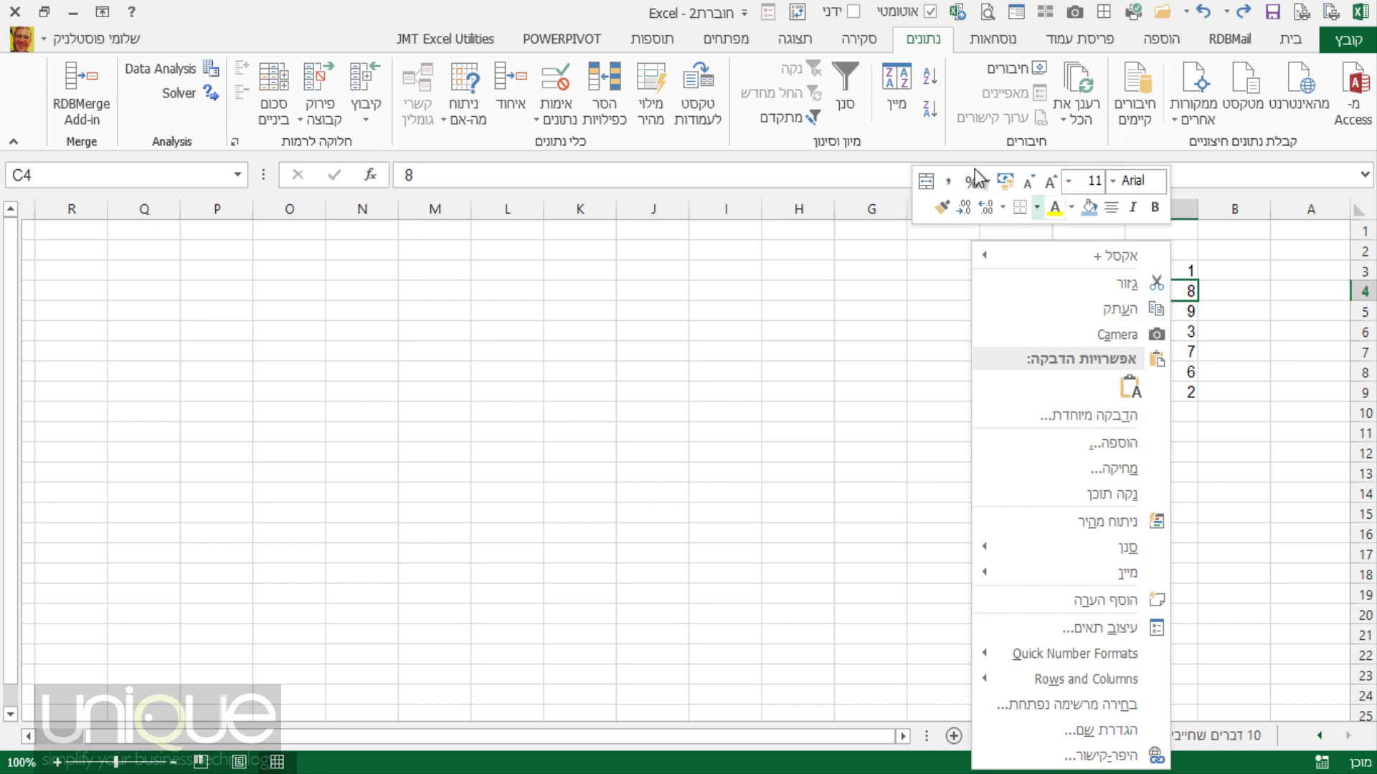
click(930, 109)
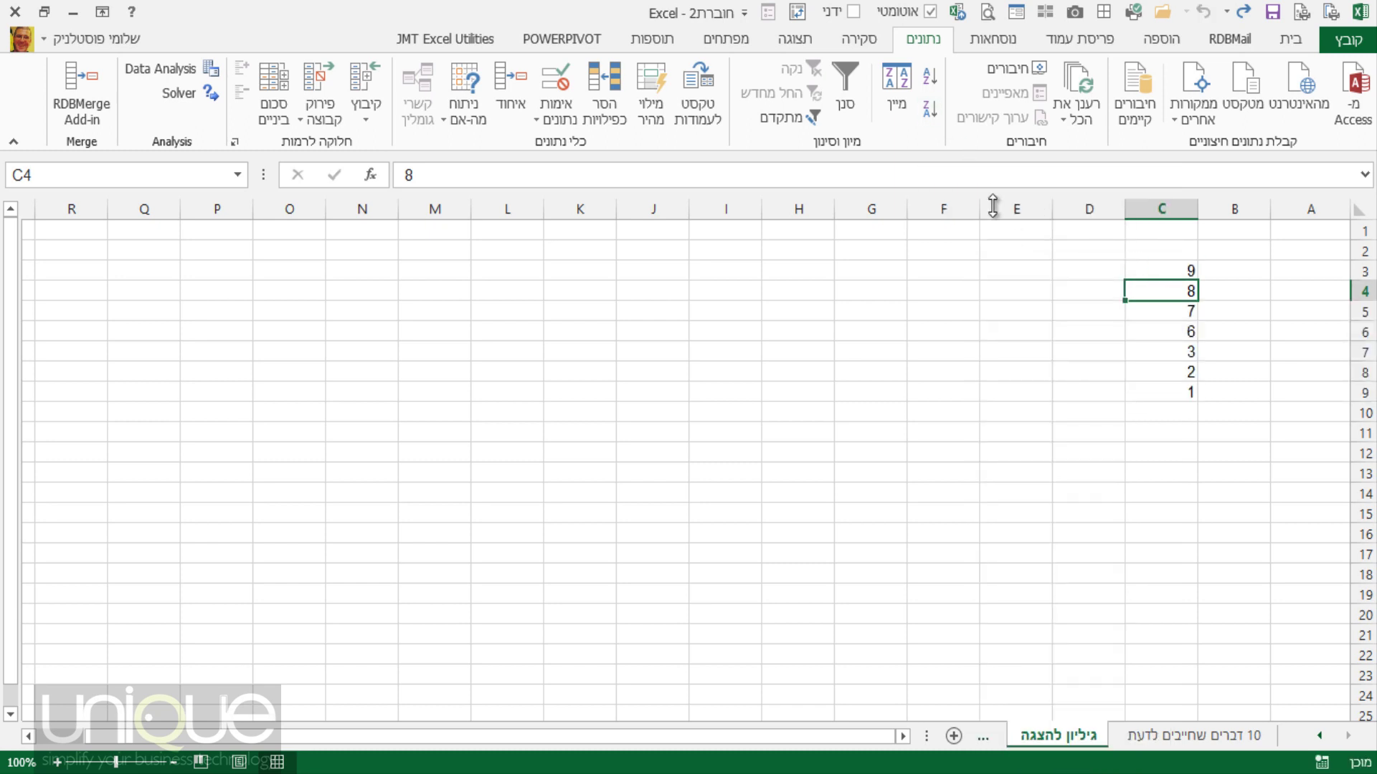
click(927, 114)
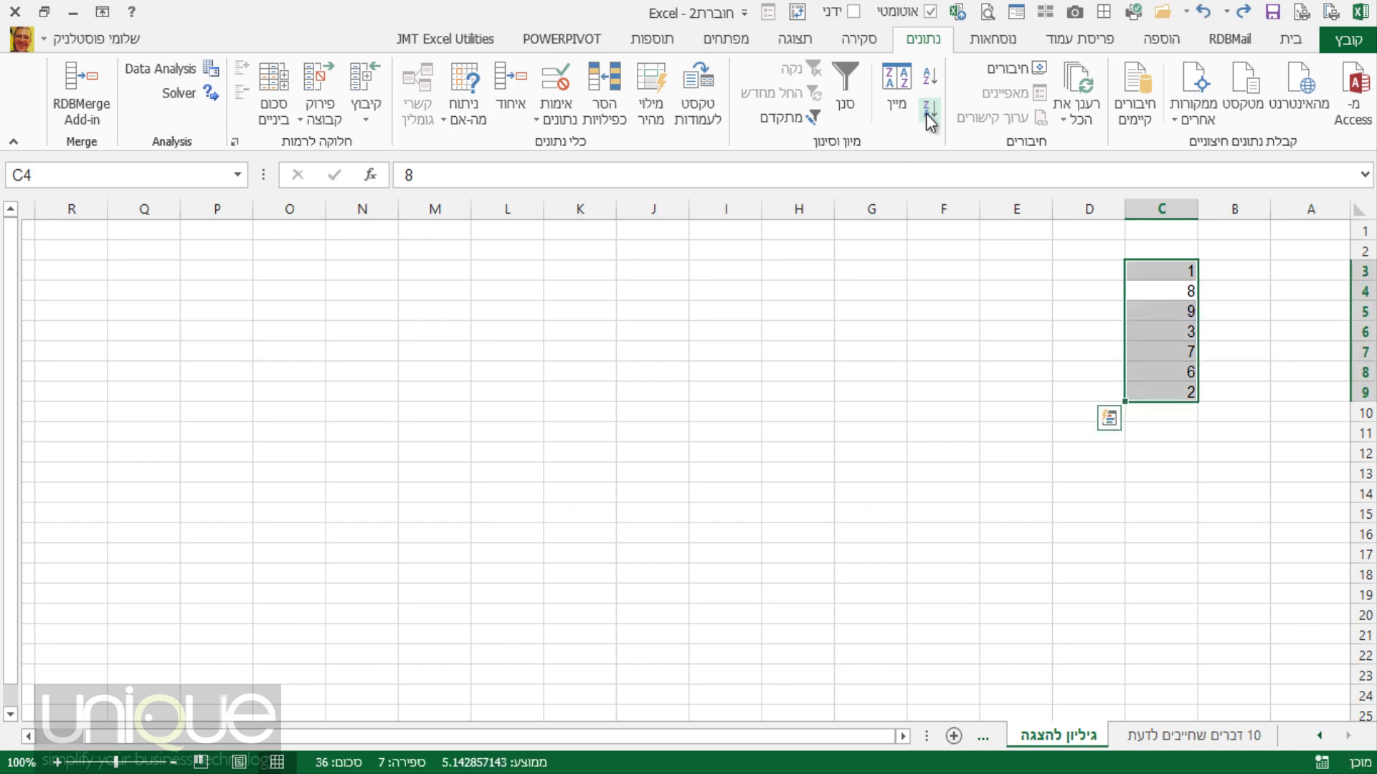
click(1187, 308)
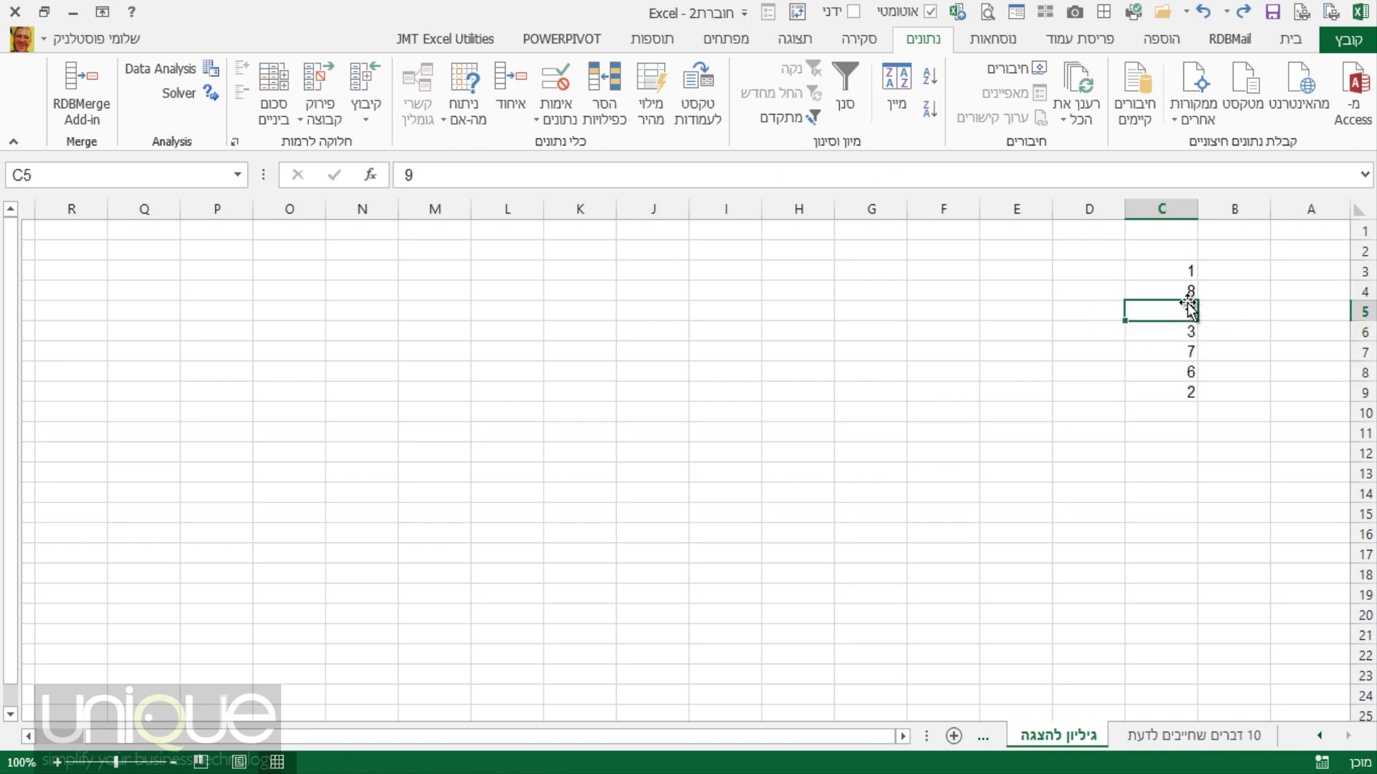
Fill the cells holding 9 and 7 (C5 and C7) light blue.
ctrl+click(1179, 352)
click(1305, 37)
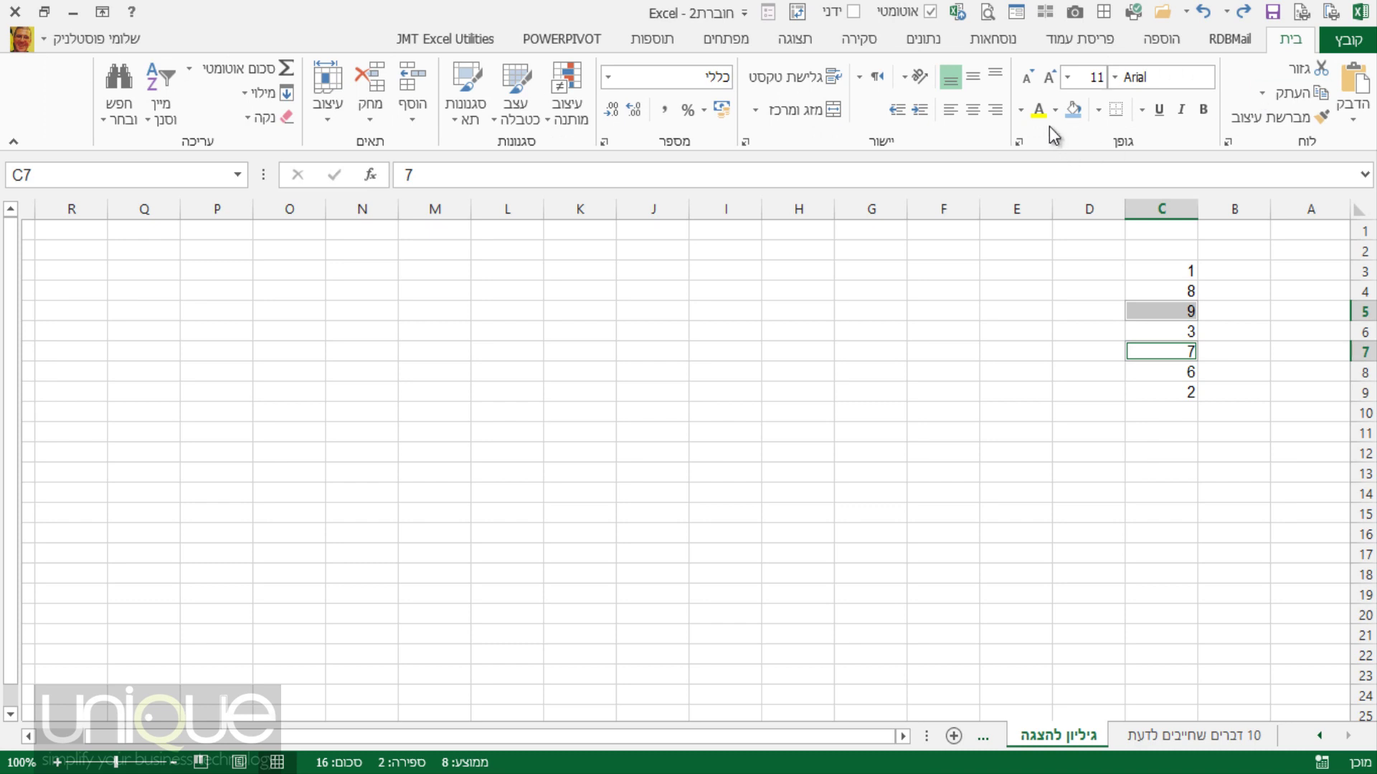
click(1072, 110)
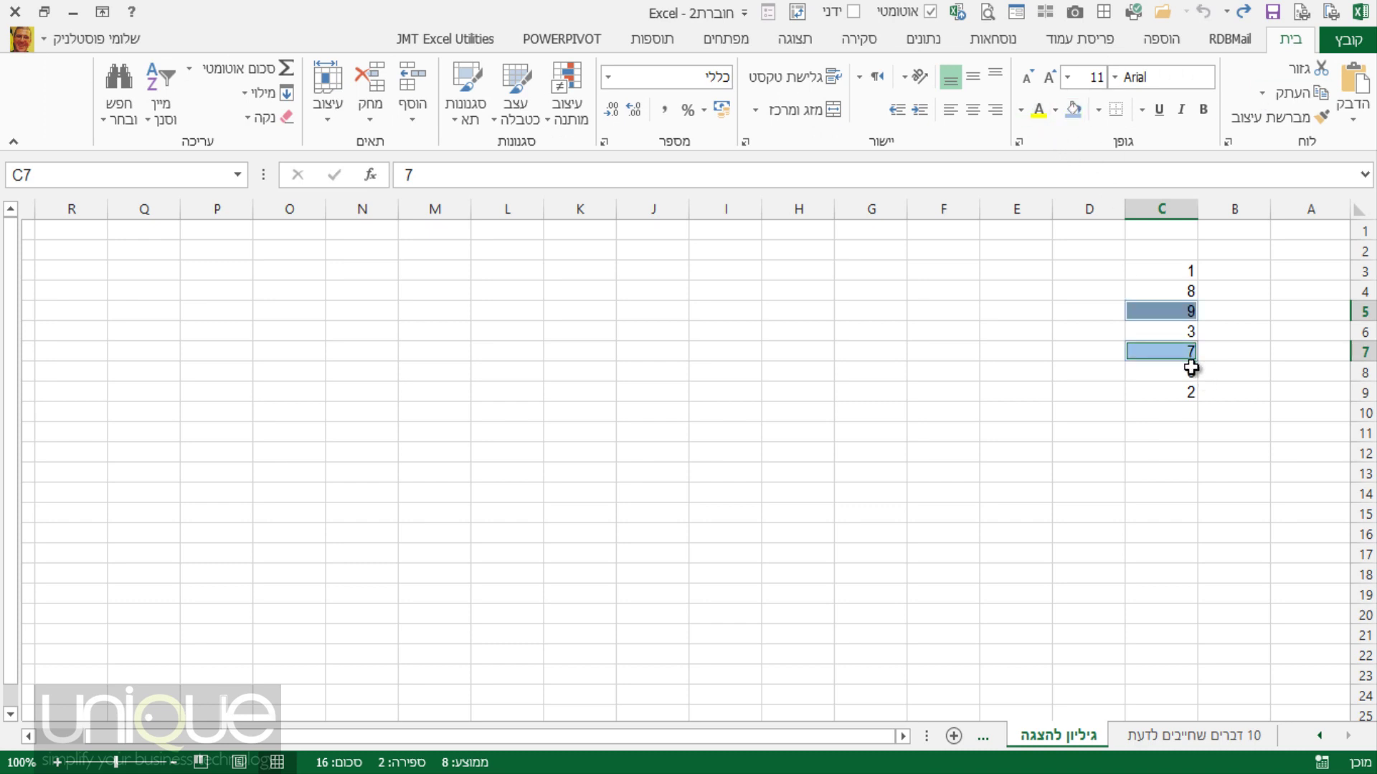
click(1192, 411)
Sort with the selected blue cell colour on top, then undo the sort.
click(1173, 293)
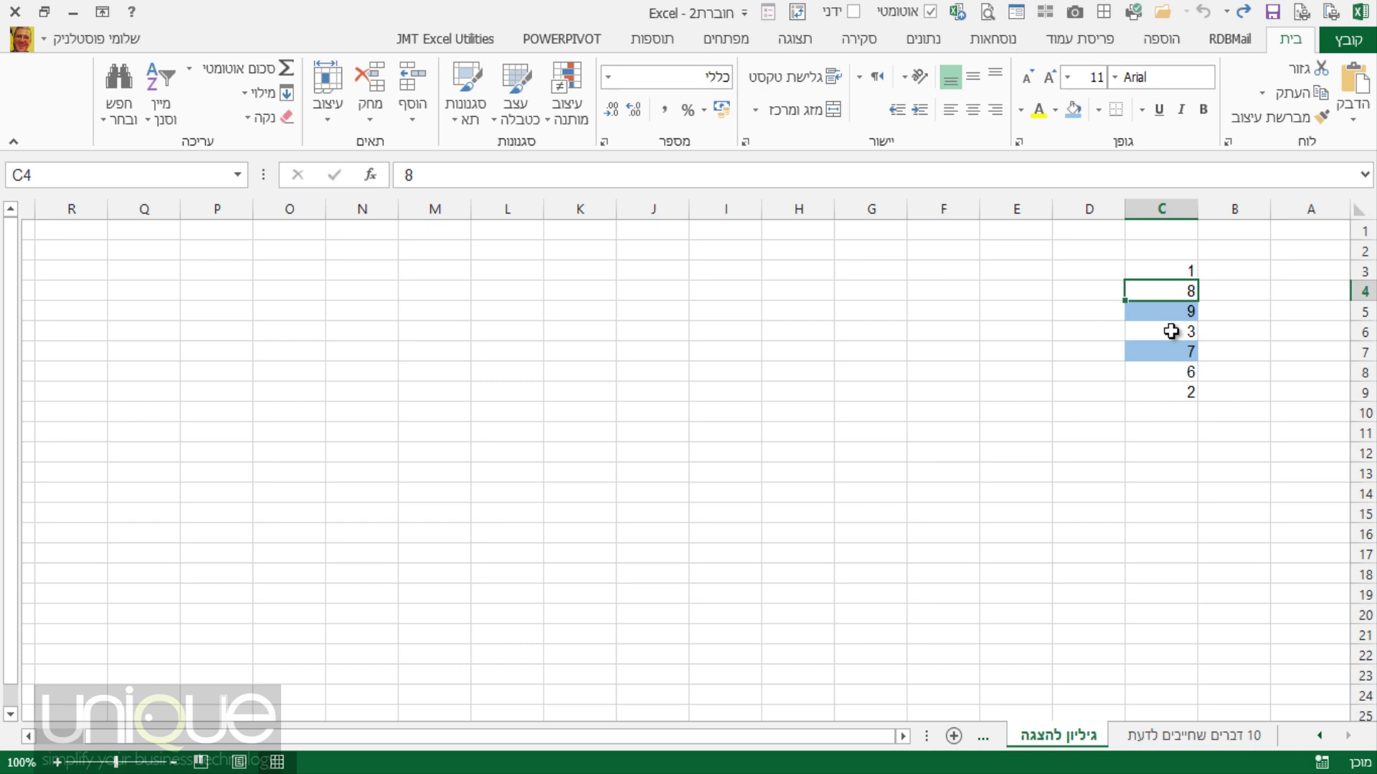
click(1160, 310)
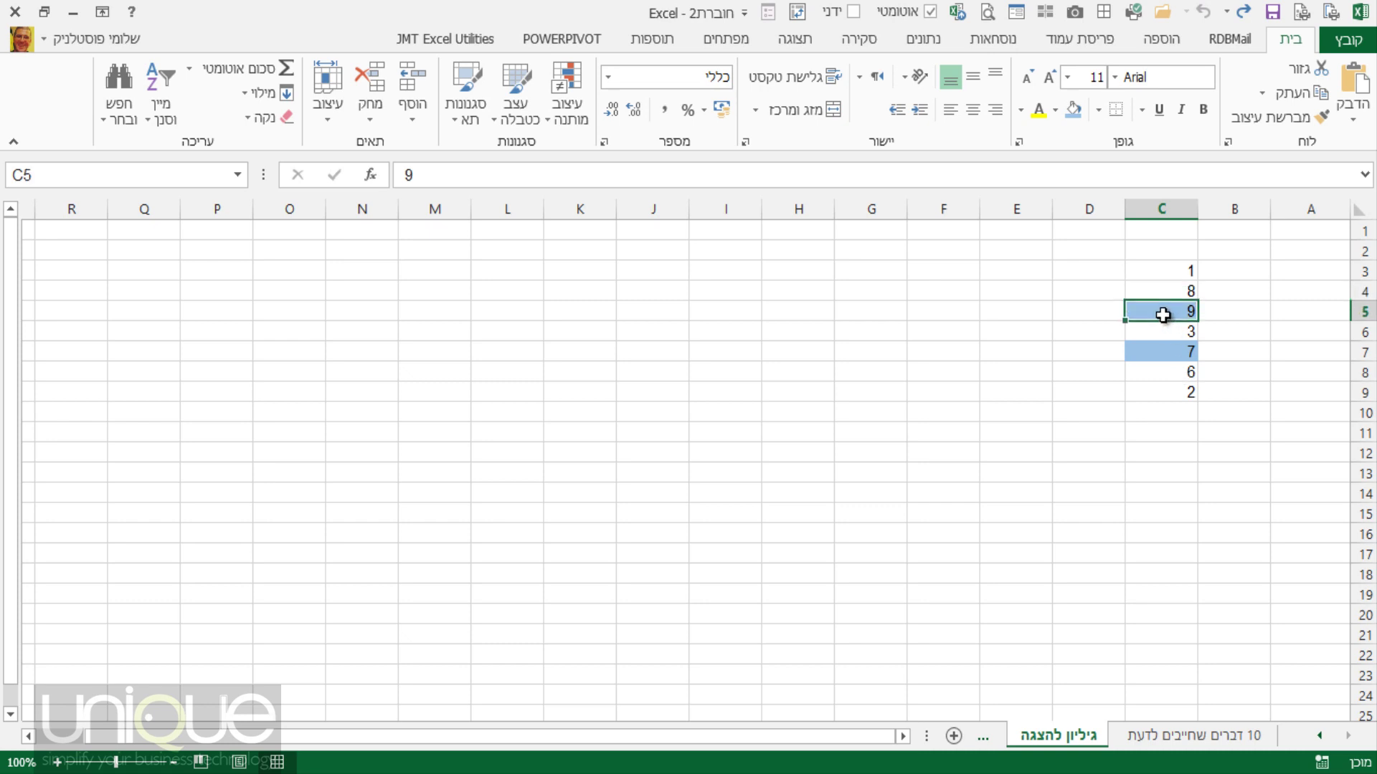
right_click(1155, 310)
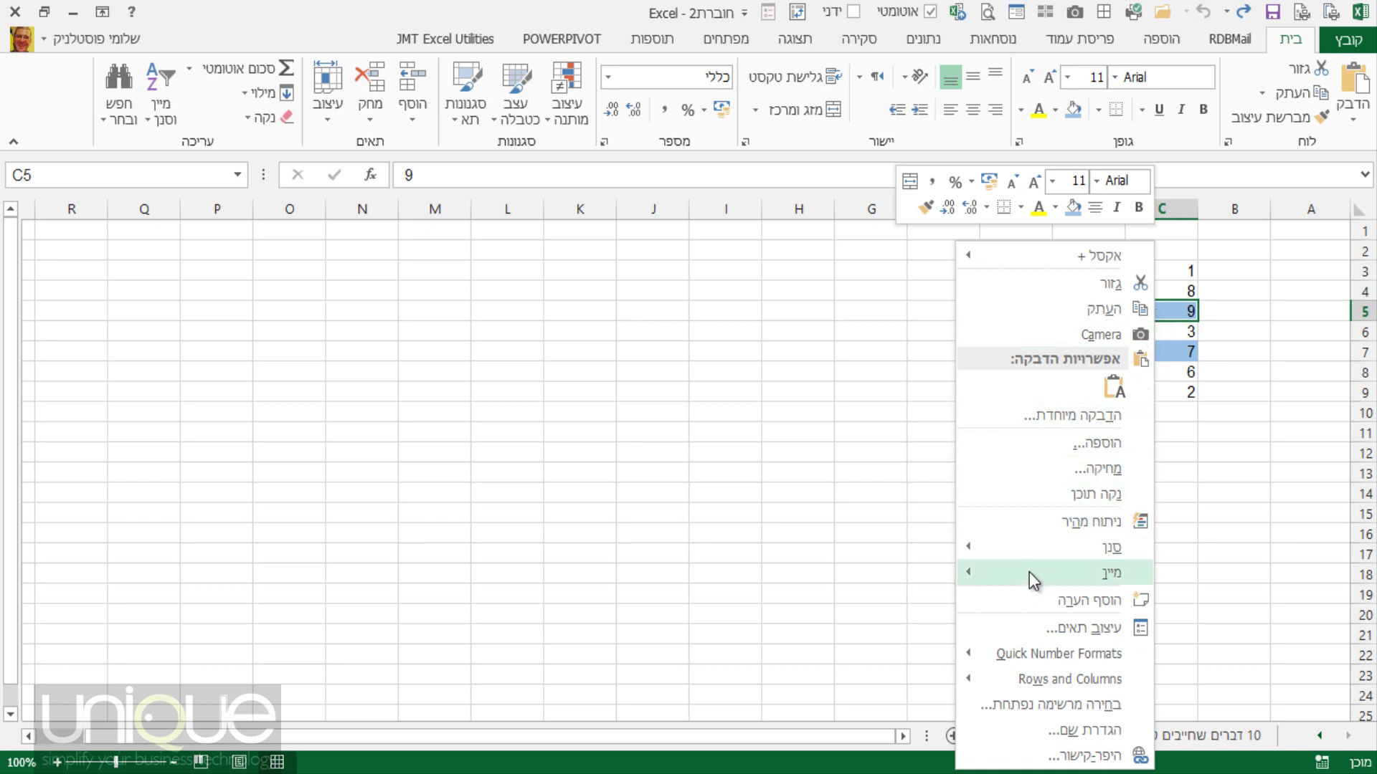
mouse_move(1029, 570)
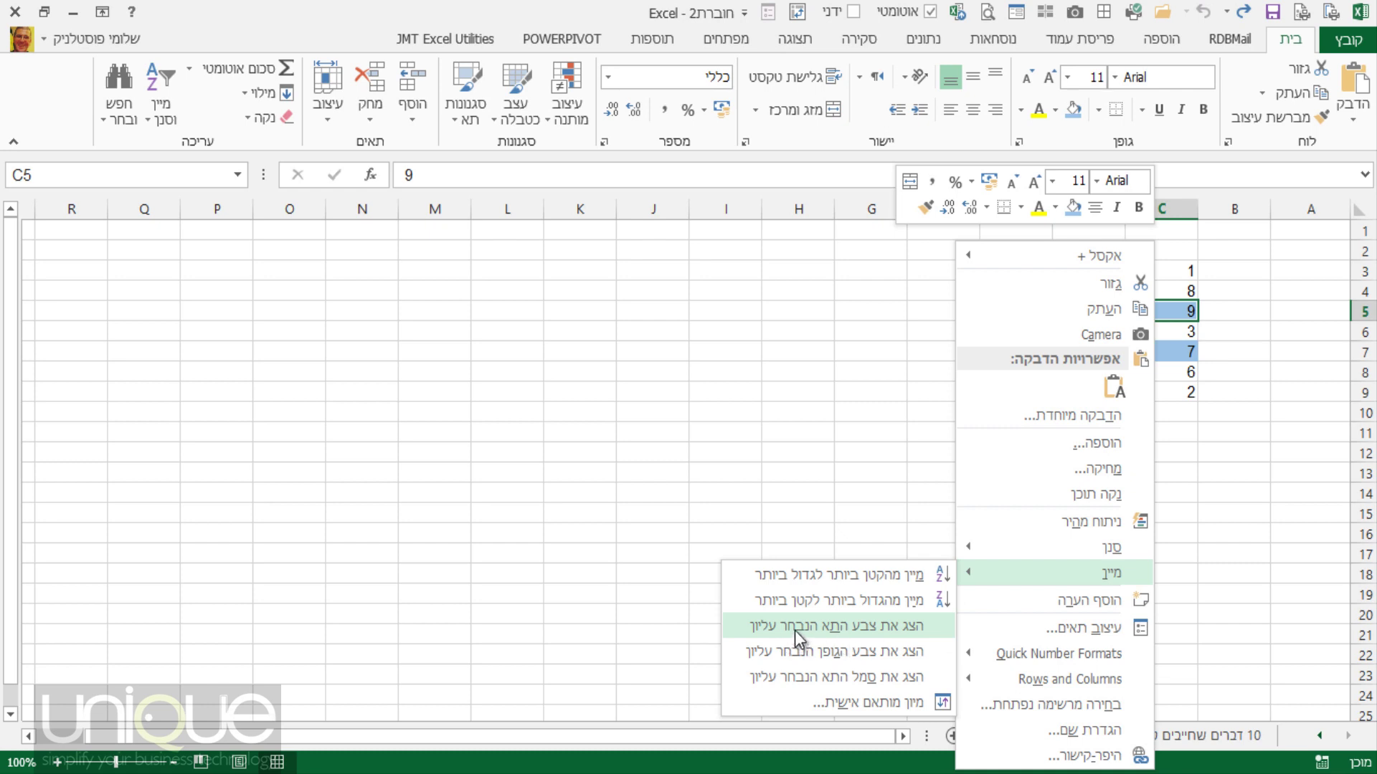
click(842, 628)
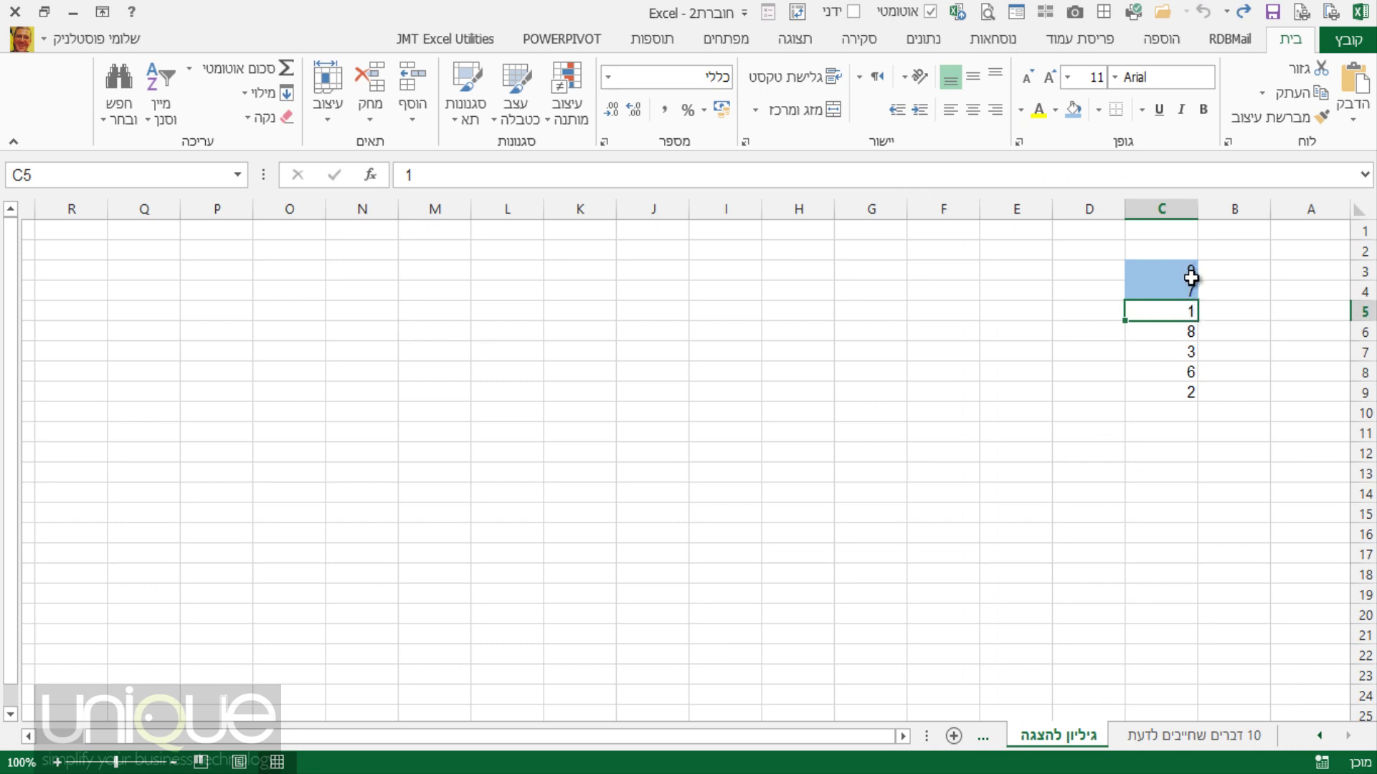
key(ctrl+z)
Open the custom sort for column C and set Sort On to Cell Color.
click(1179, 311)
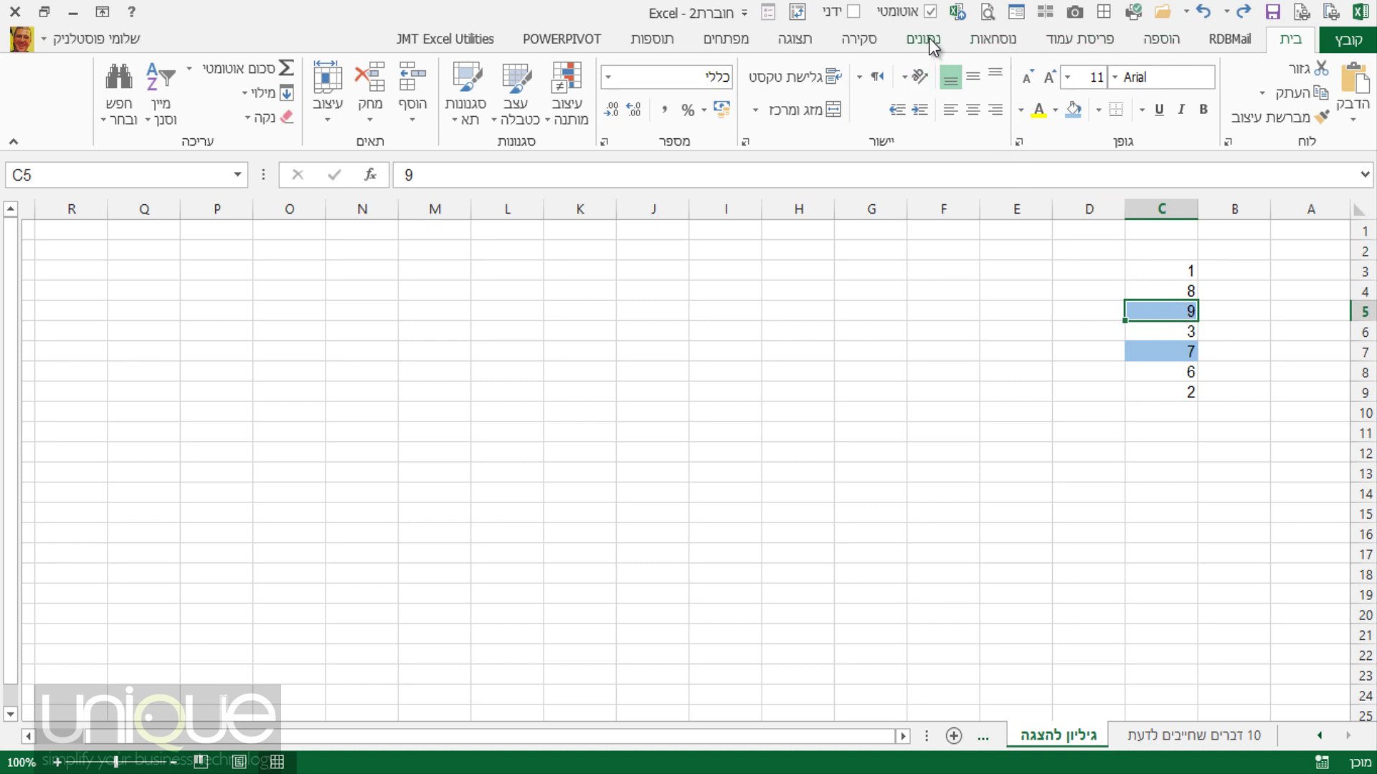
click(929, 42)
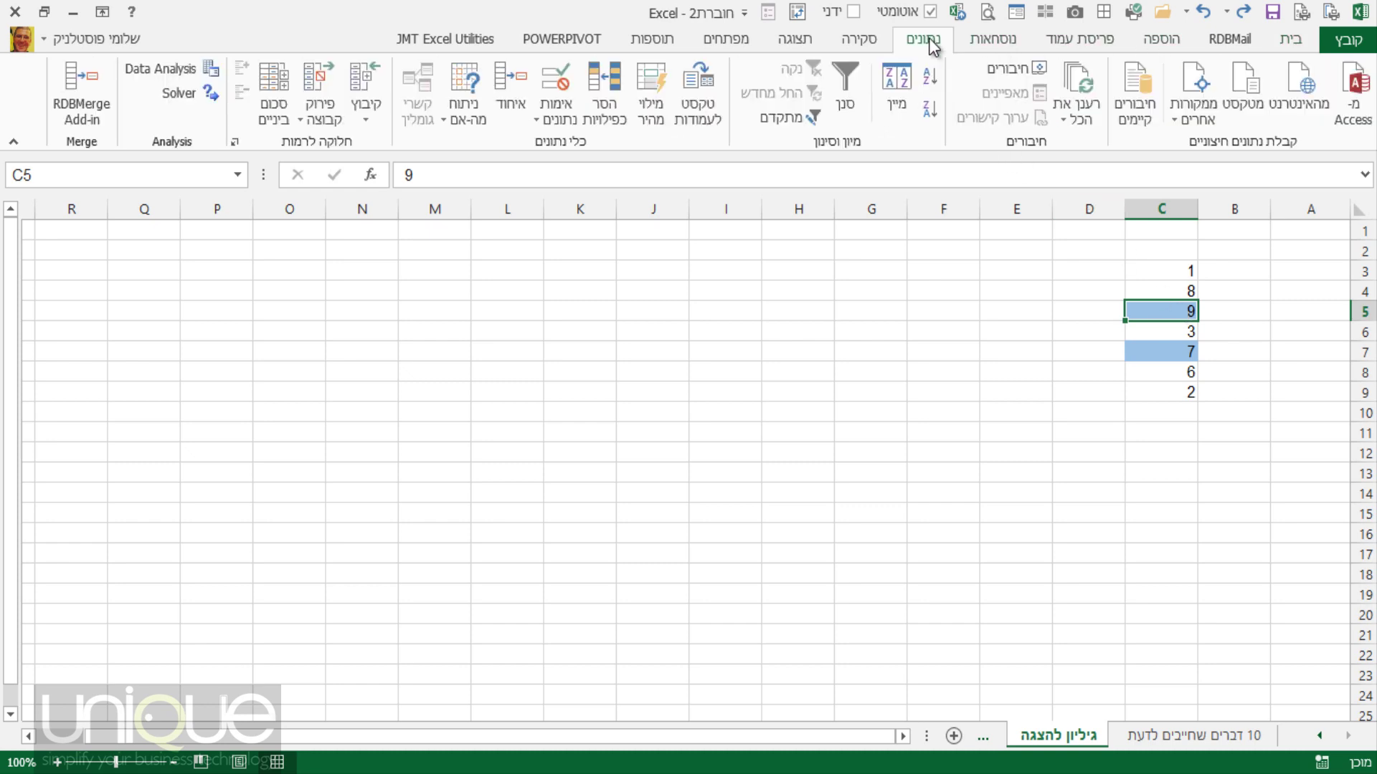
click(893, 113)
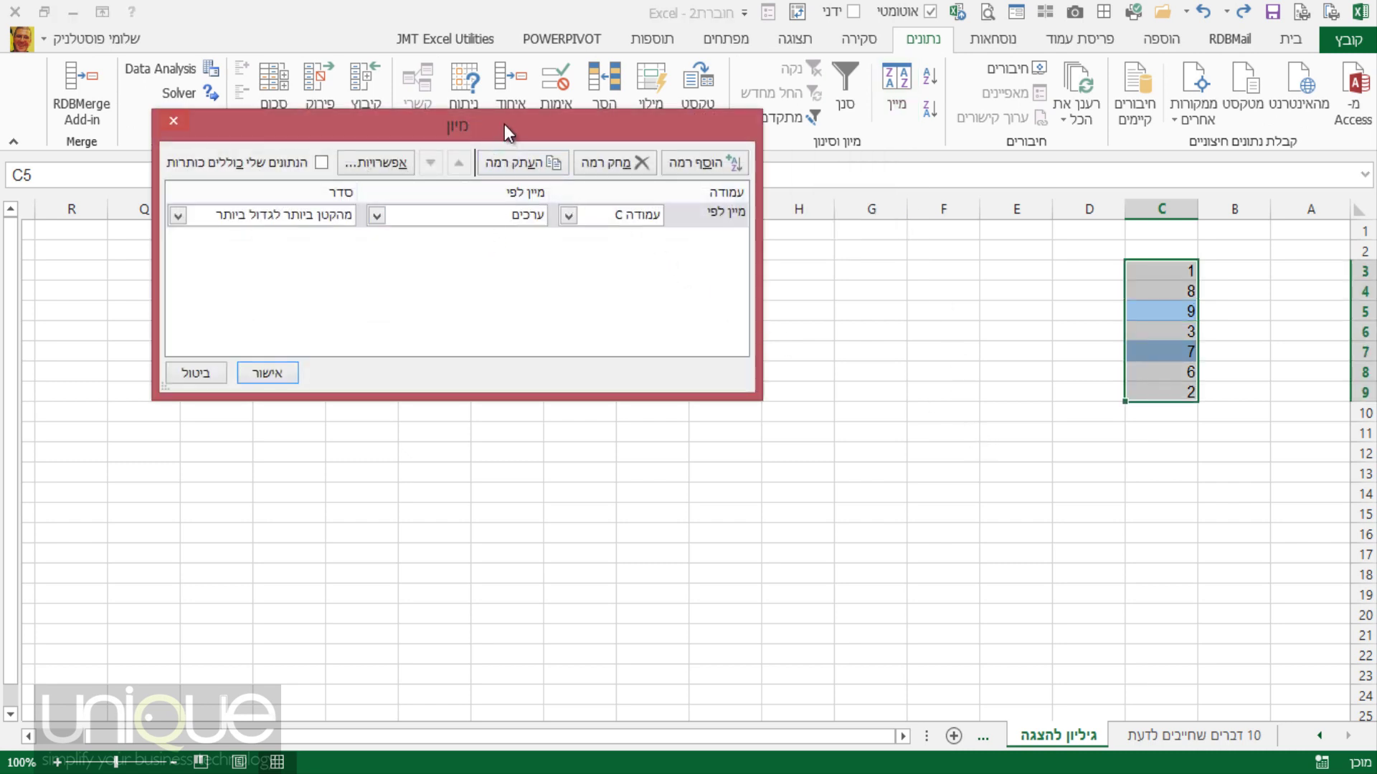
drag(505, 124, 803, 255)
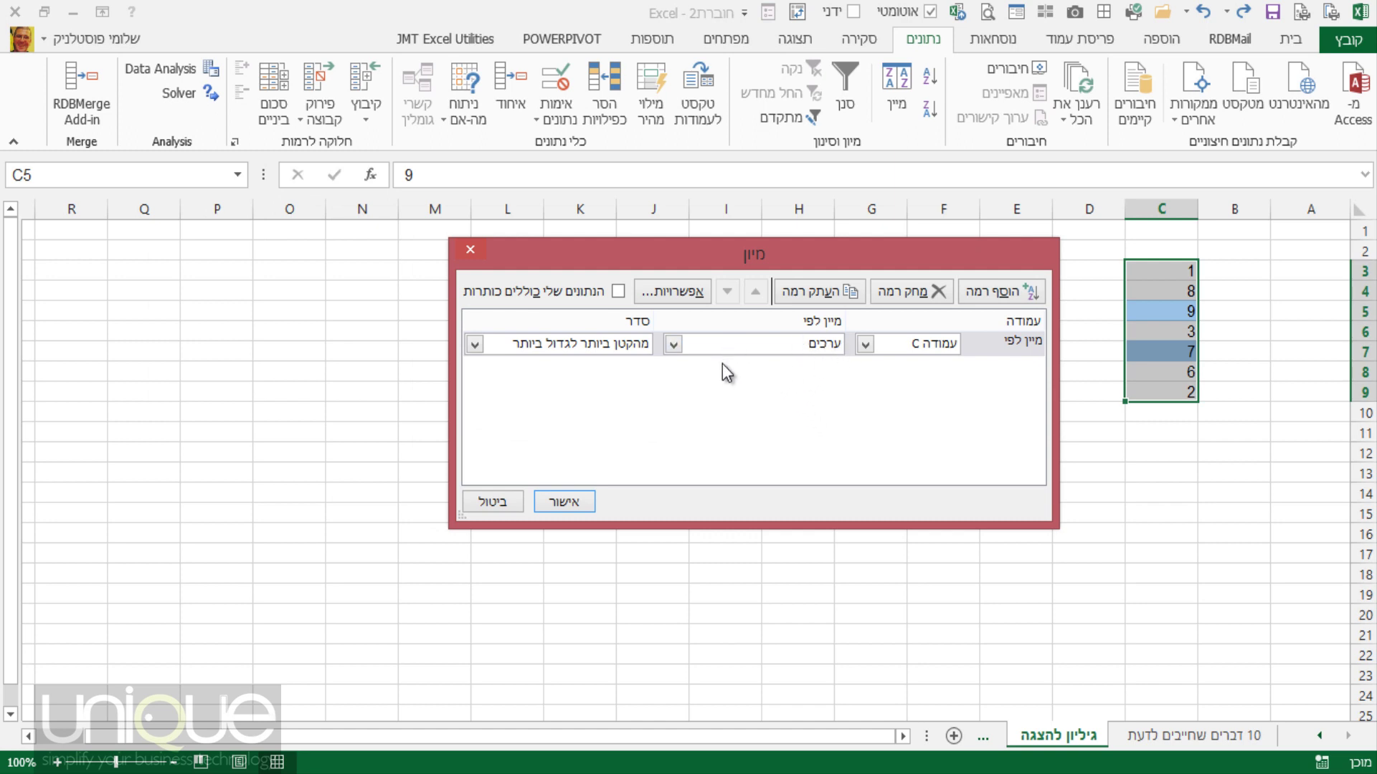
click(674, 346)
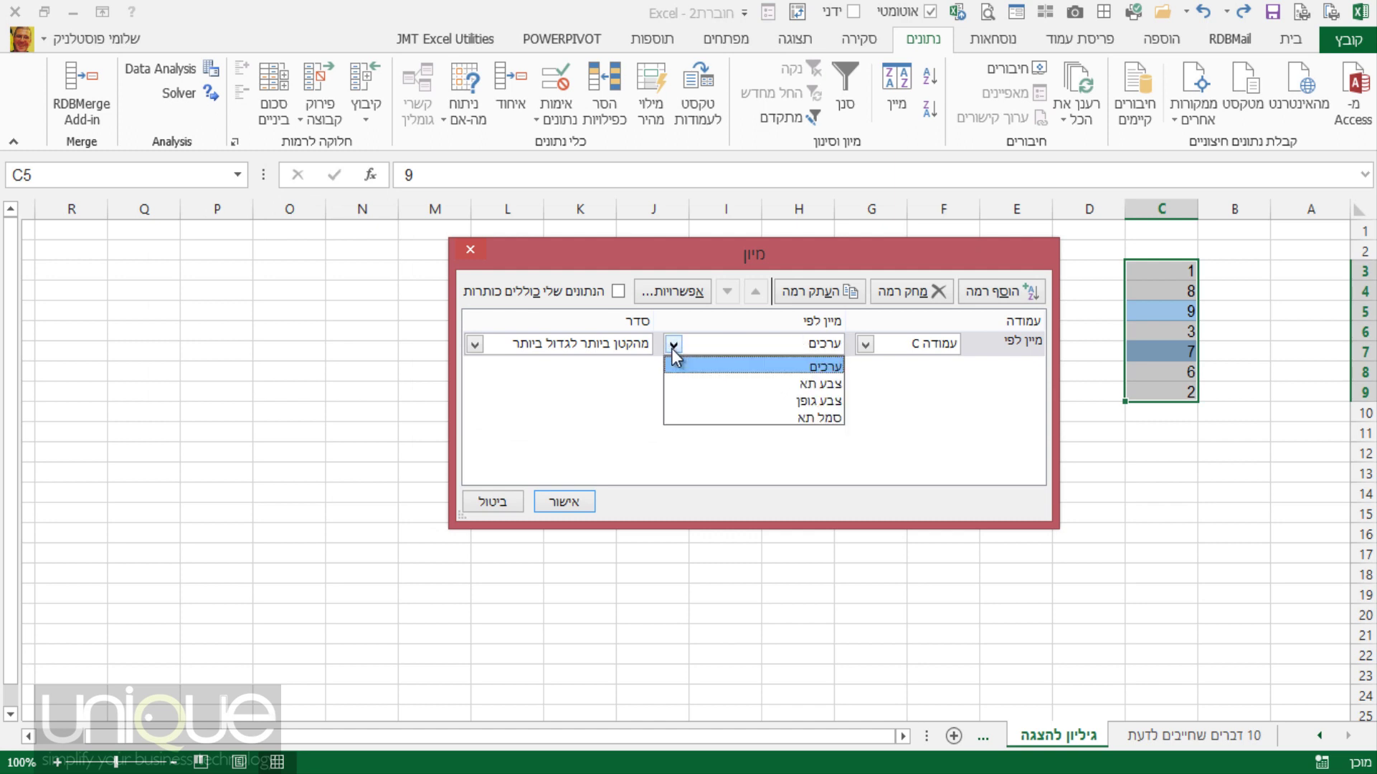
click(693, 383)
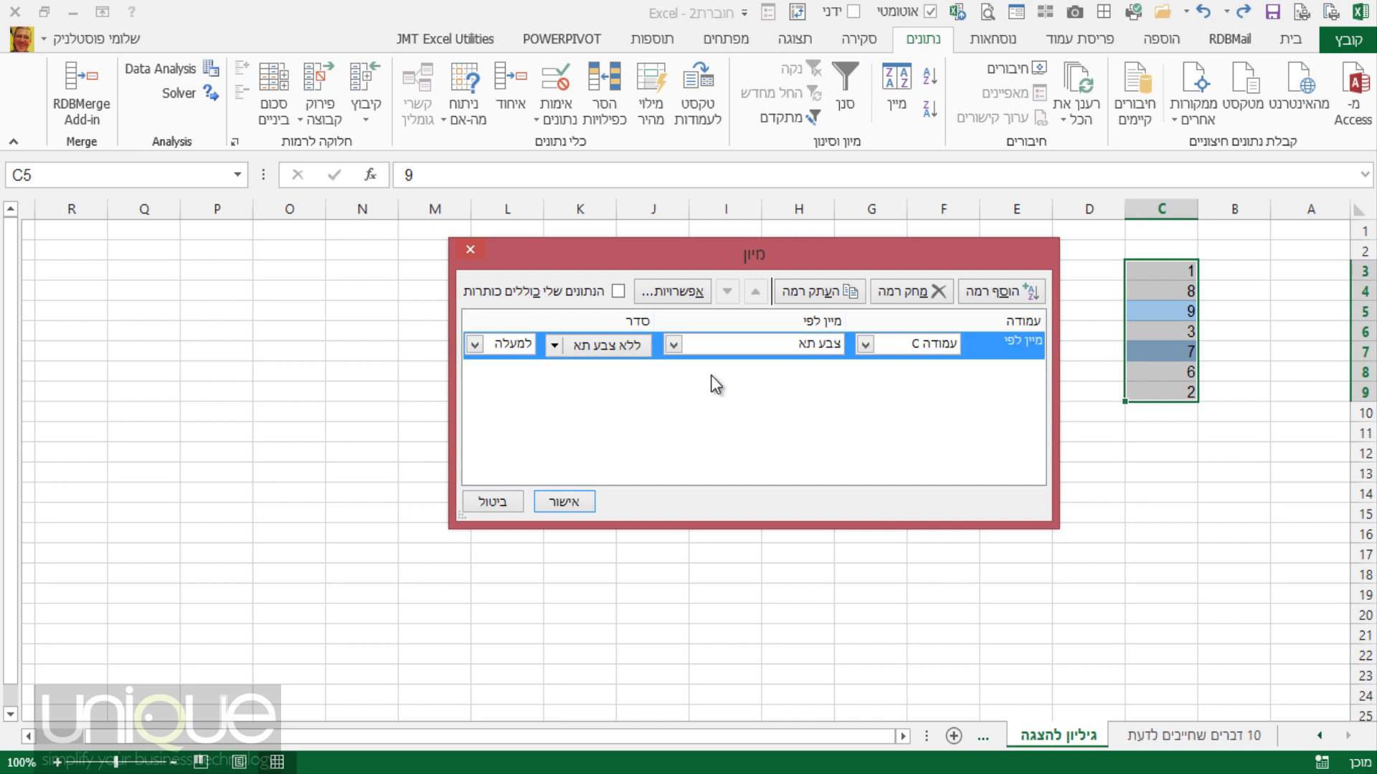
Choose blue On Top and apply, giving 9, 7, 1, 8, 3, 6, 2, then undo it.
click(552, 348)
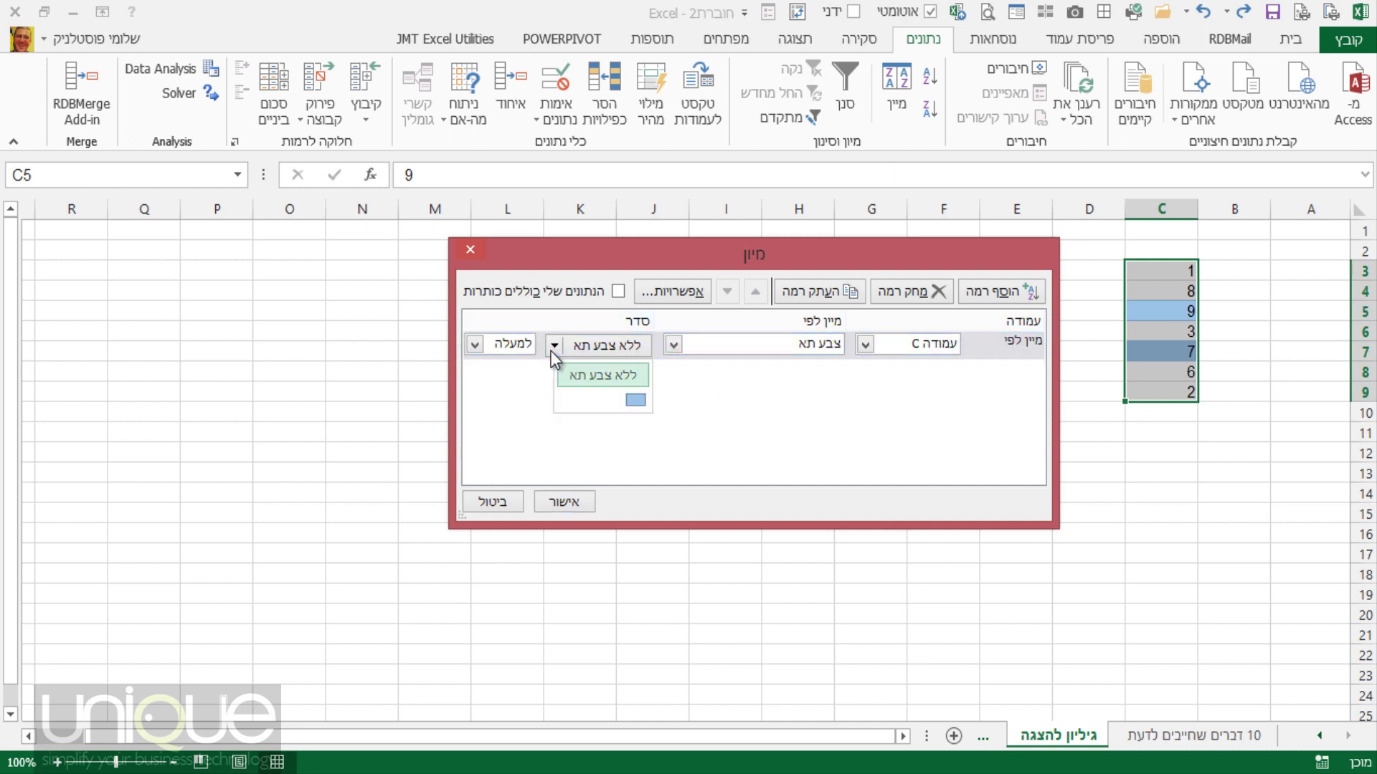
click(635, 399)
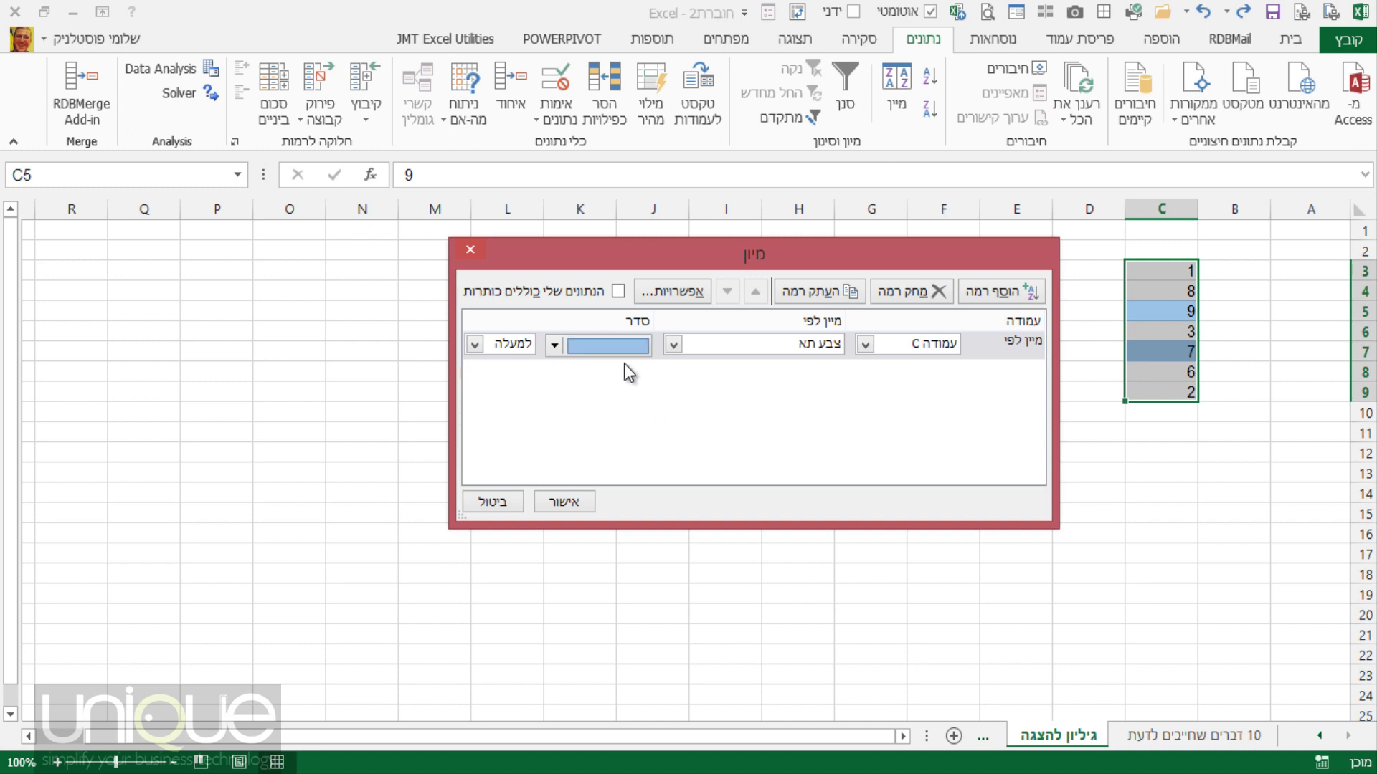
click(475, 346)
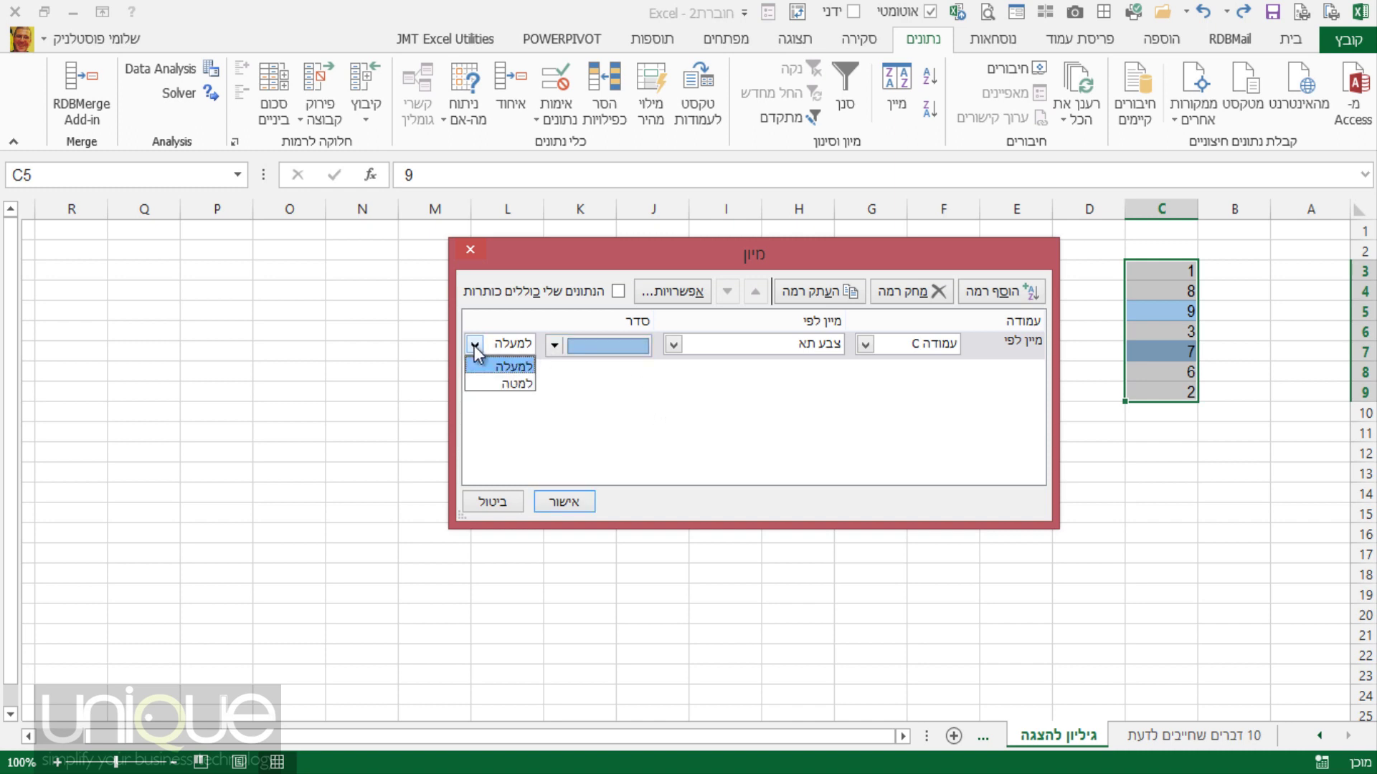
click(475, 346)
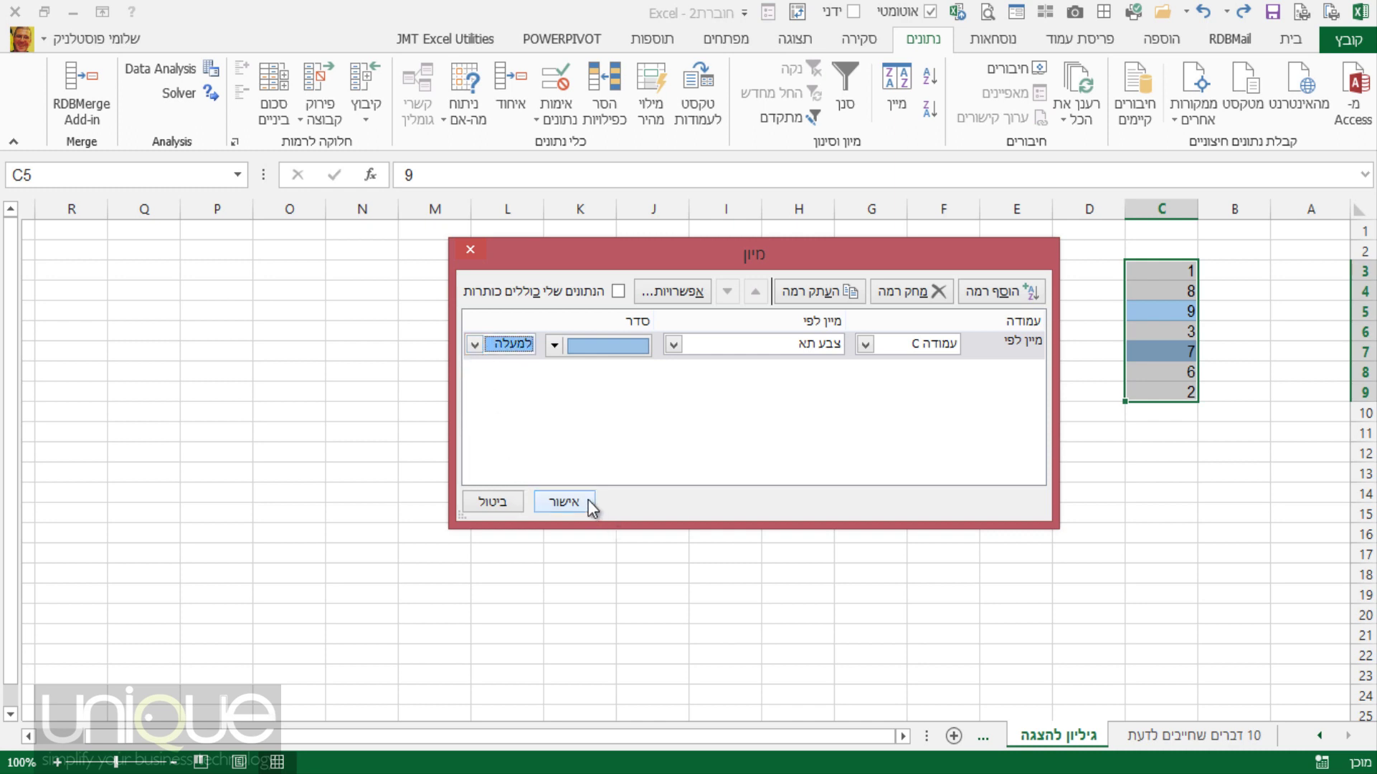
key(Return)
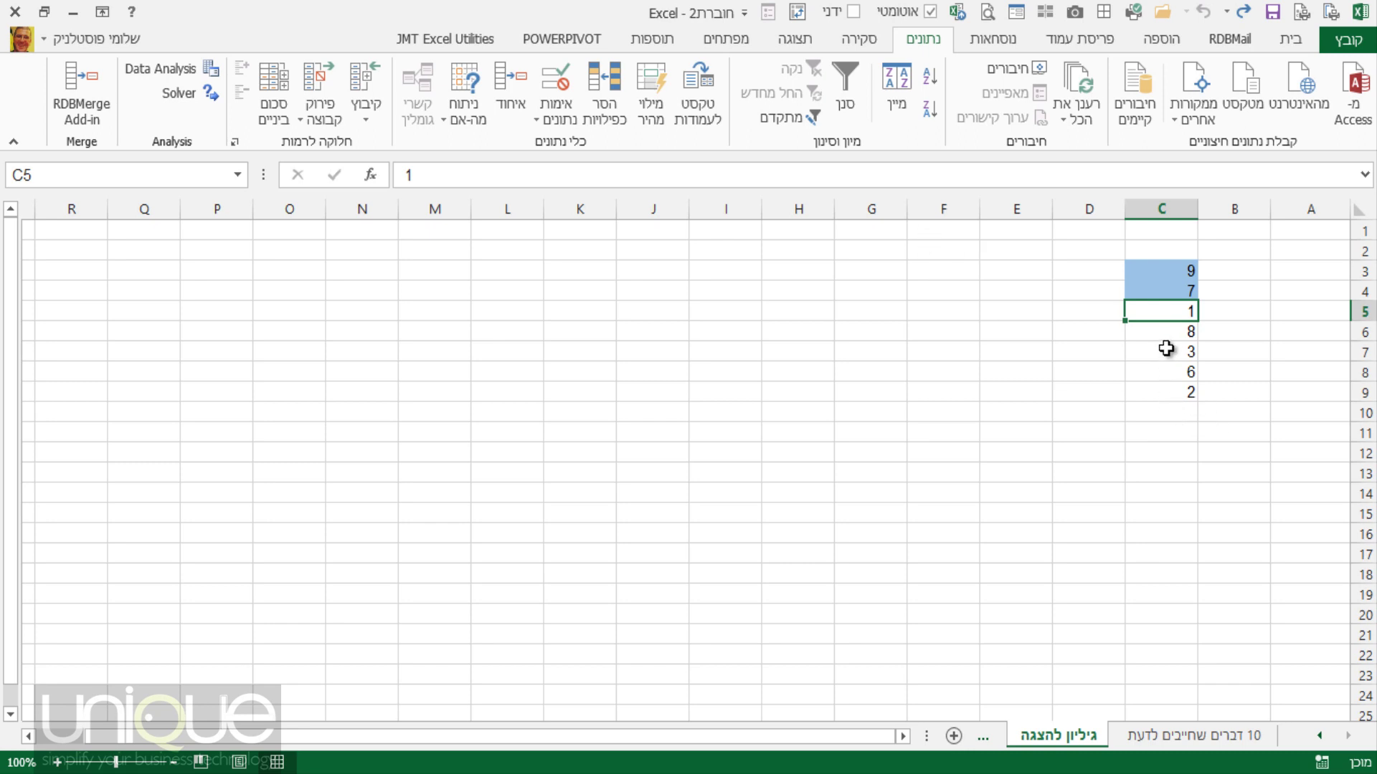
ctrl+click(1165, 352)
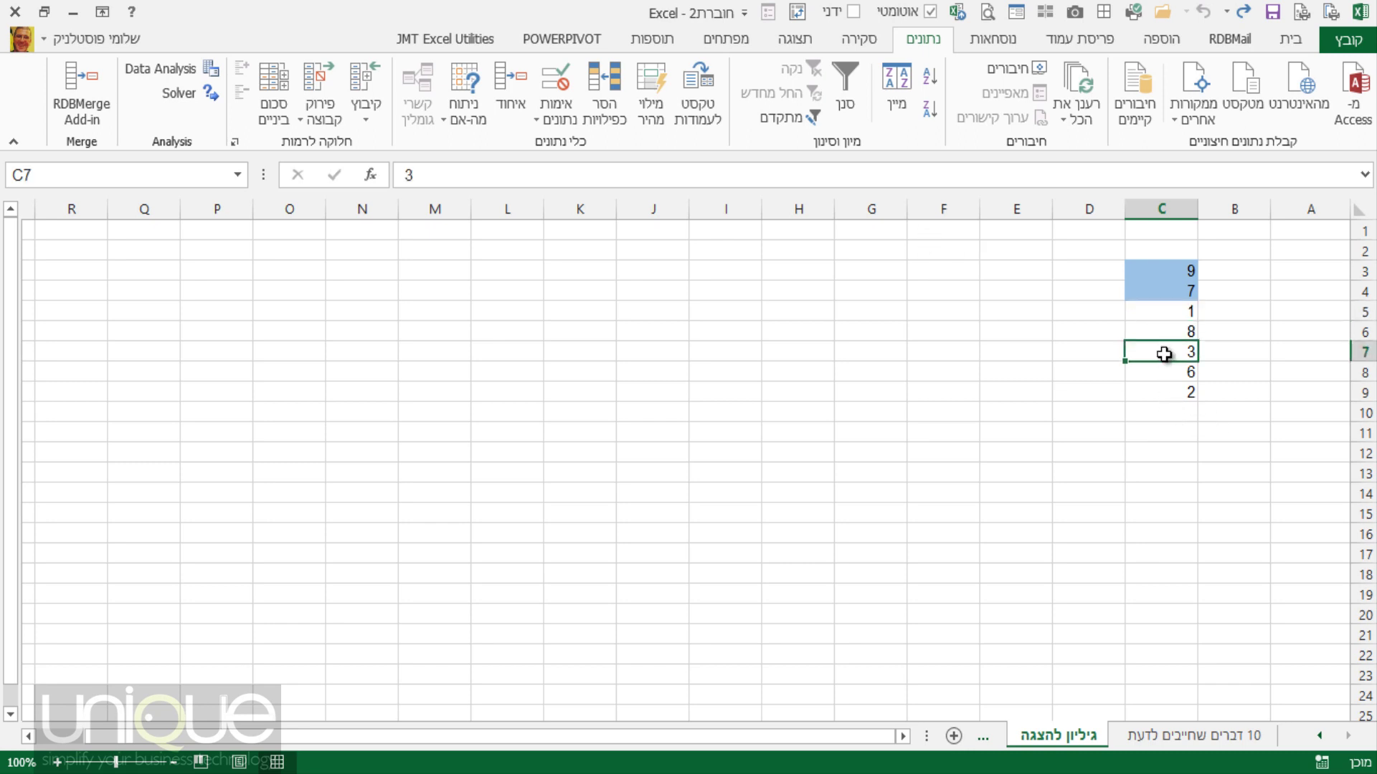
key(ctrl+shift+m)
Fill cell C3, holding 1, with yellow.
click(1164, 269)
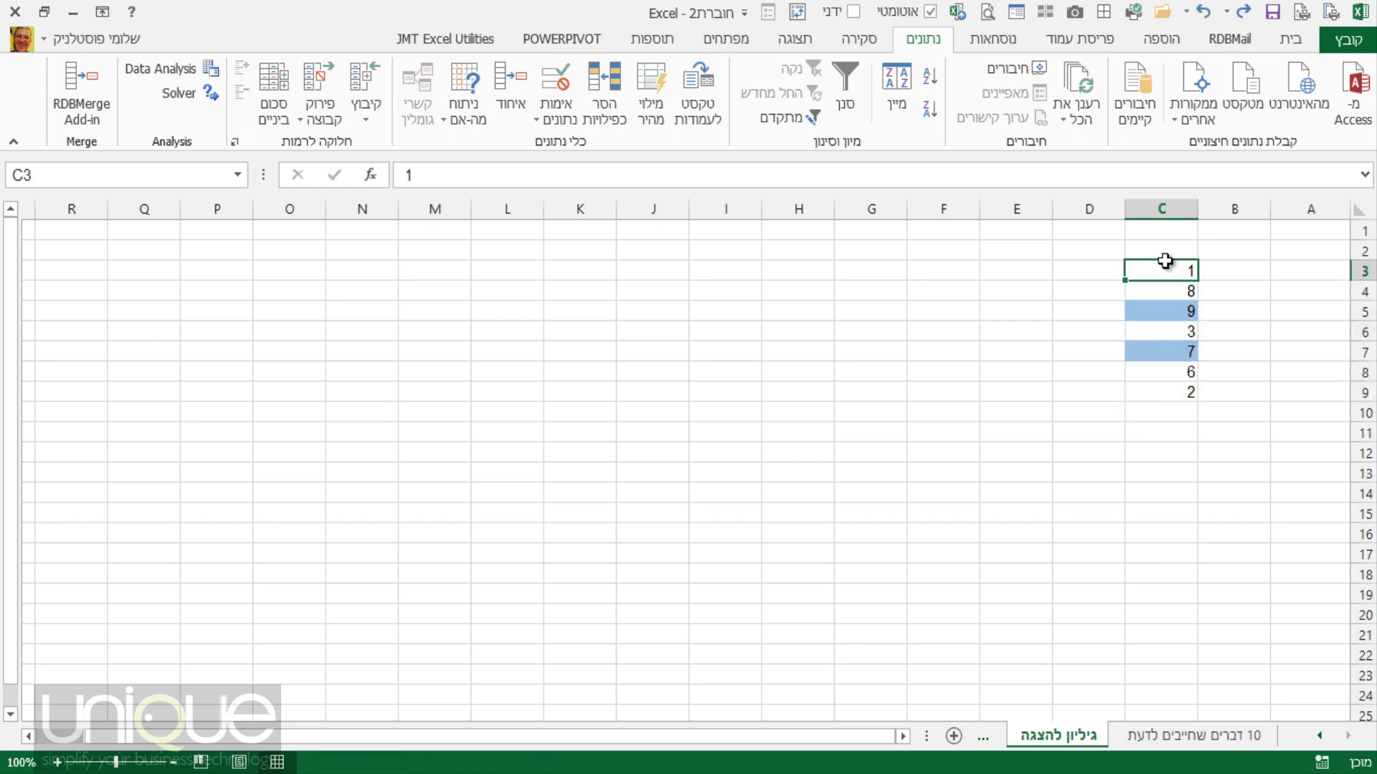
click(1274, 43)
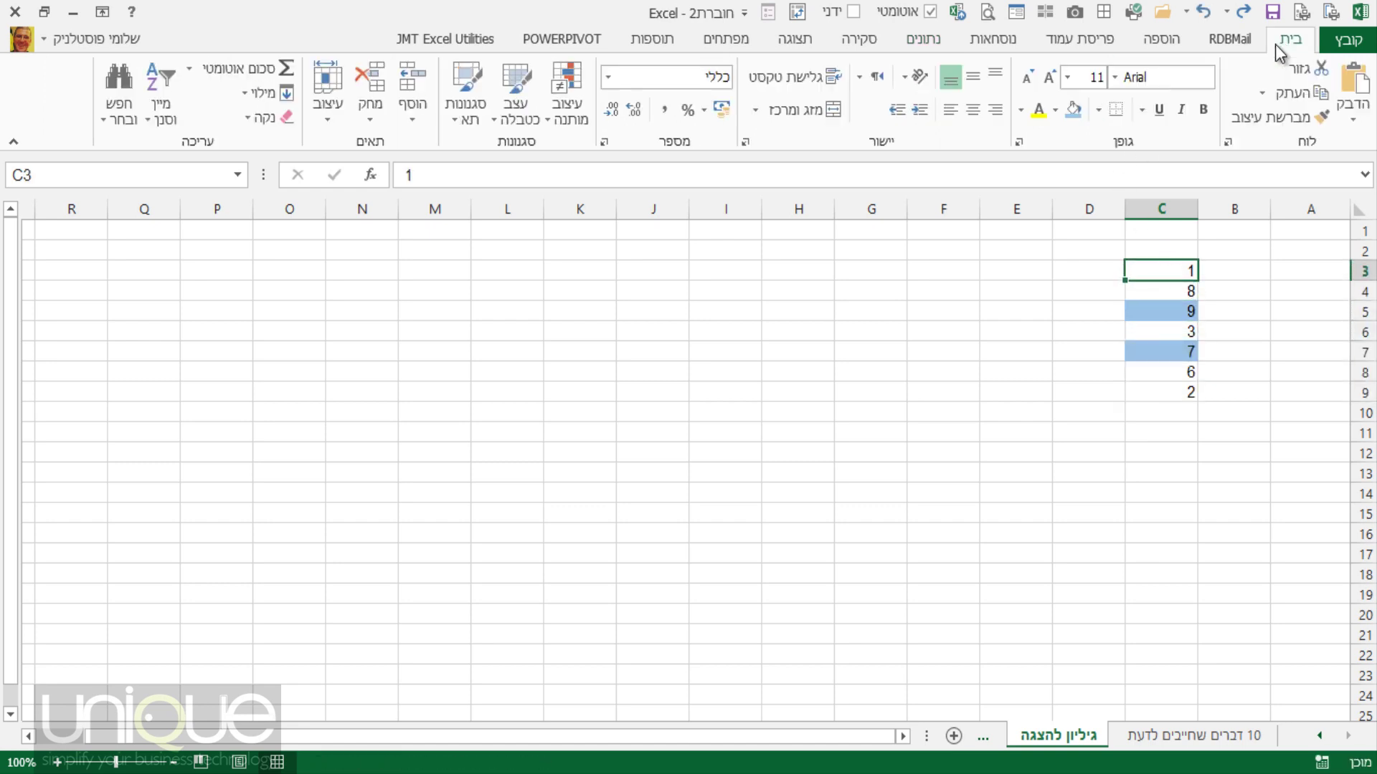
click(1060, 117)
click(1018, 272)
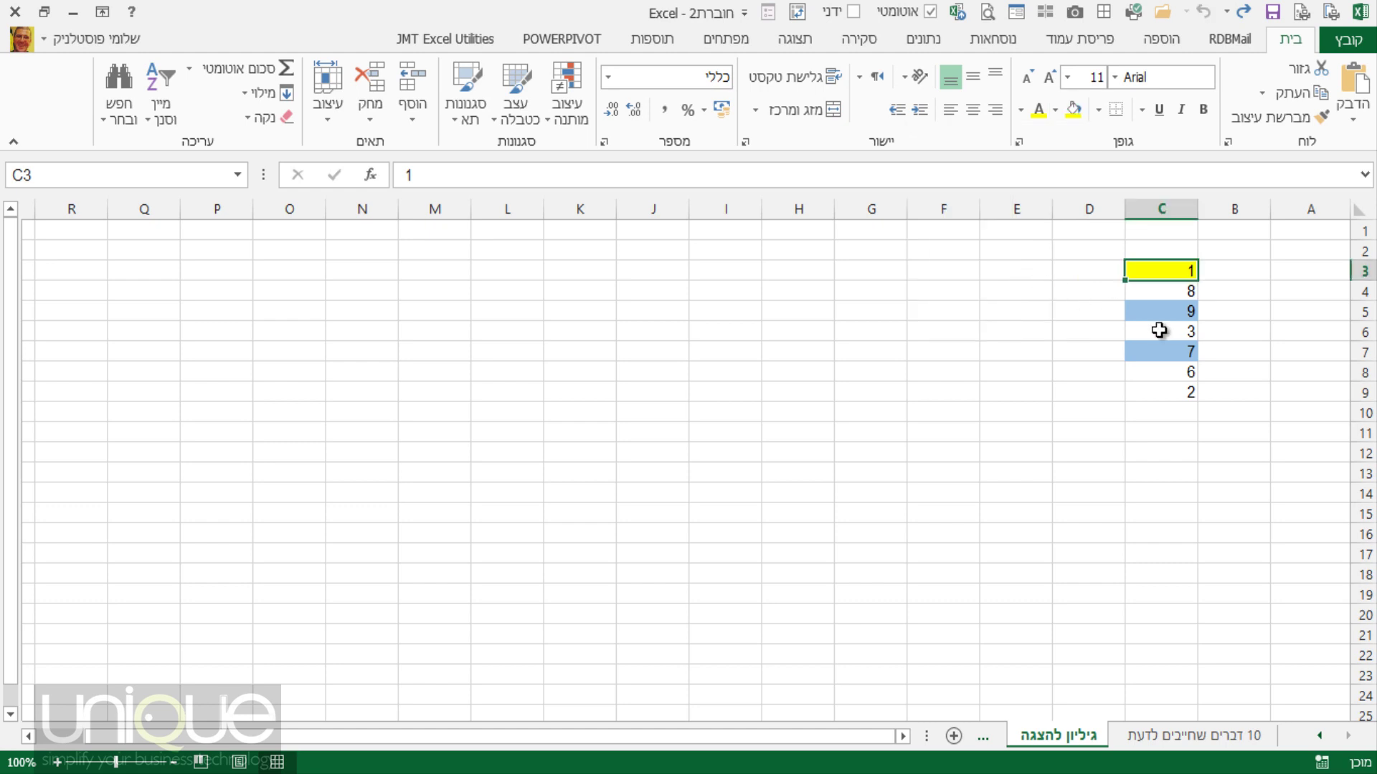
click(1158, 309)
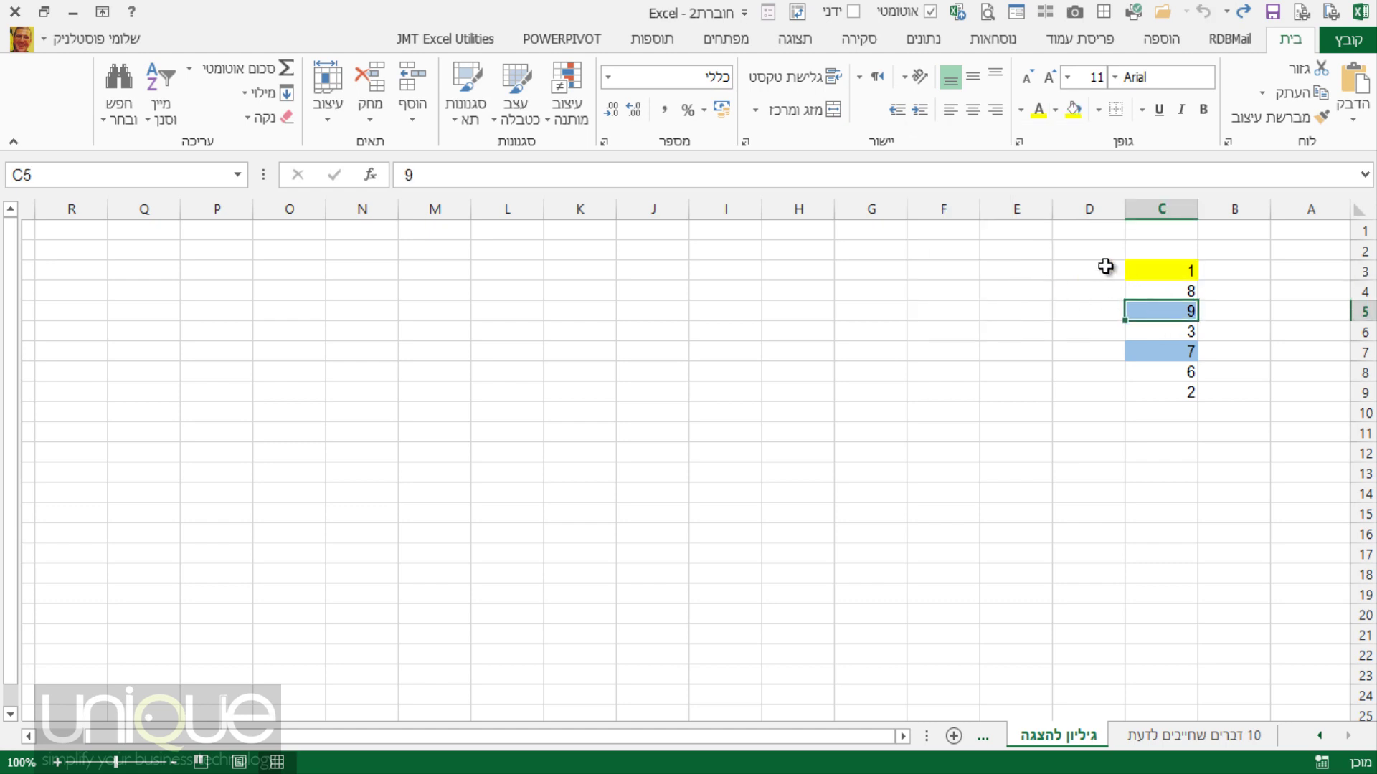
click(924, 40)
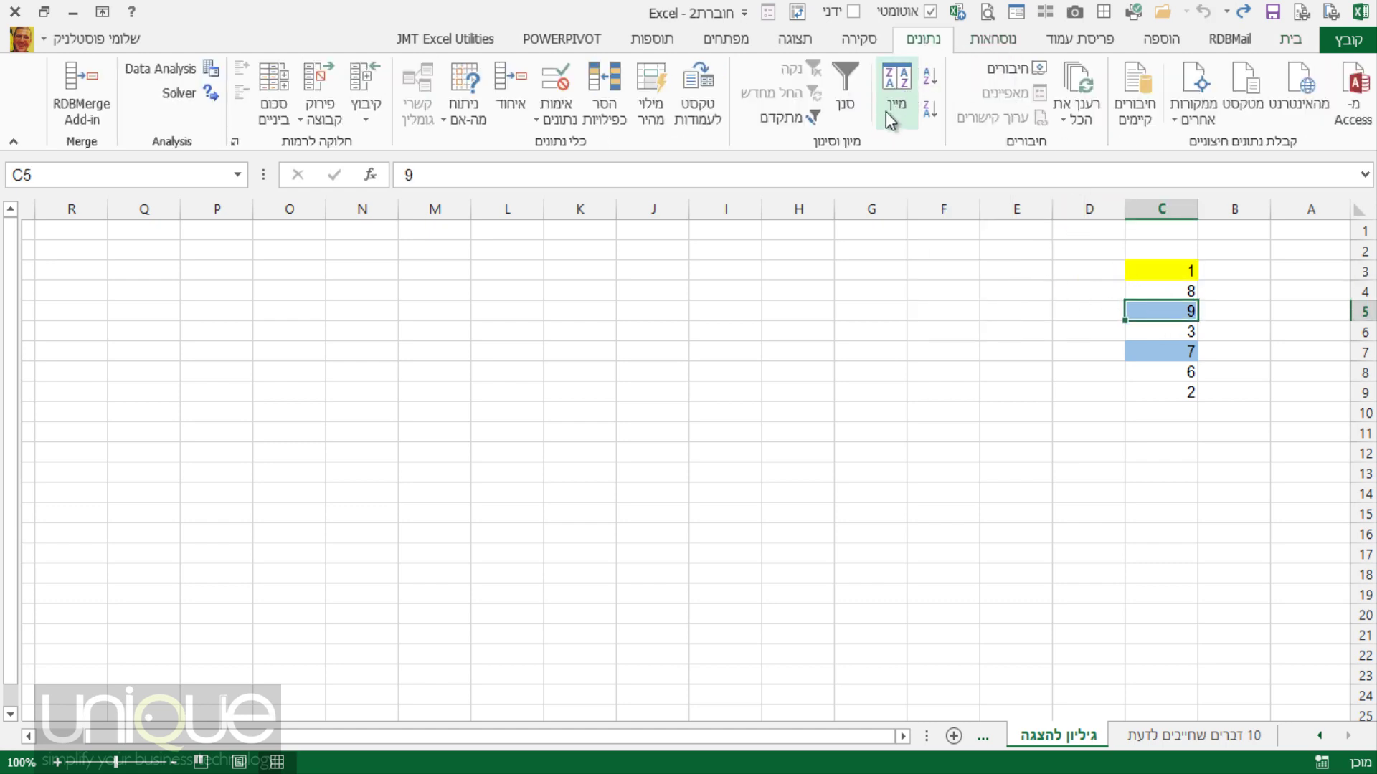
In the Sort dialog, sort on Cell Color with yellow On Bottom.
click(893, 94)
click(672, 344)
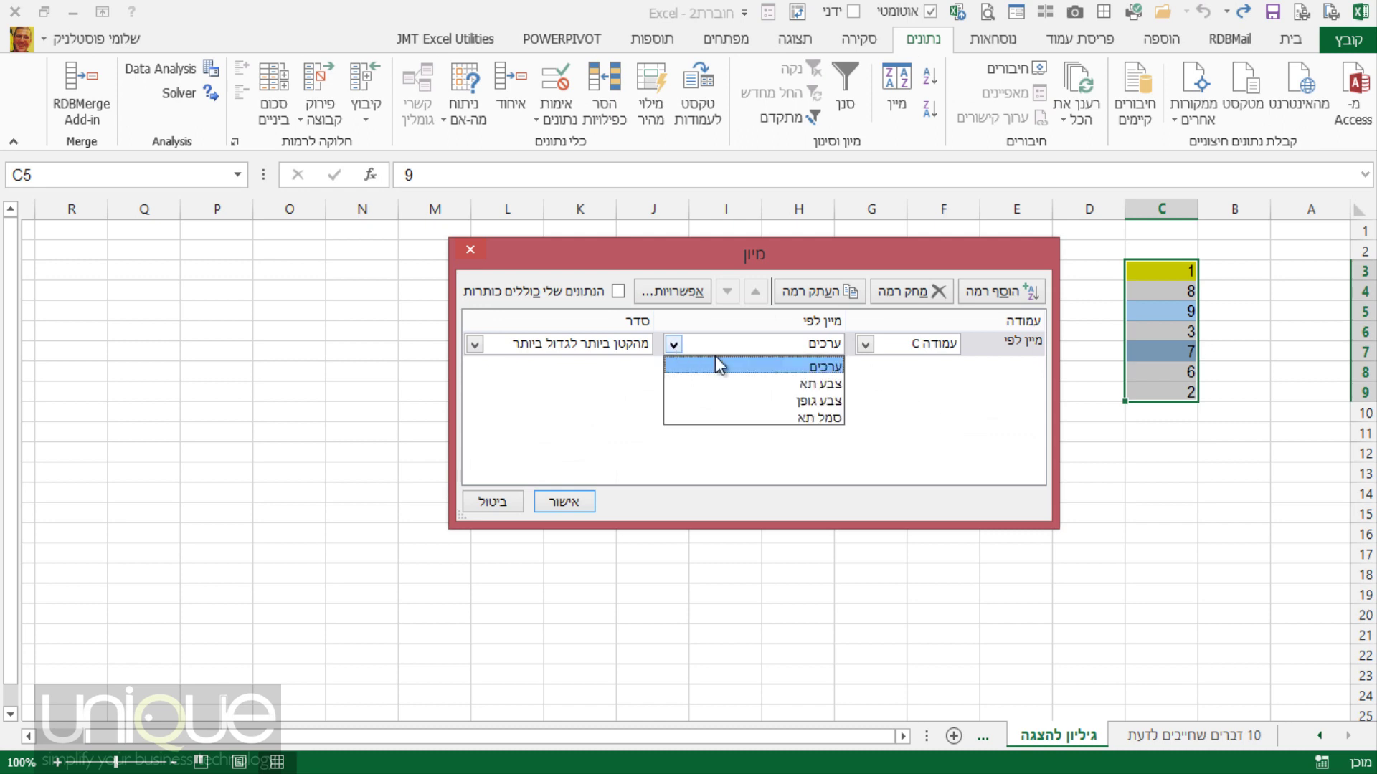
click(757, 385)
click(555, 346)
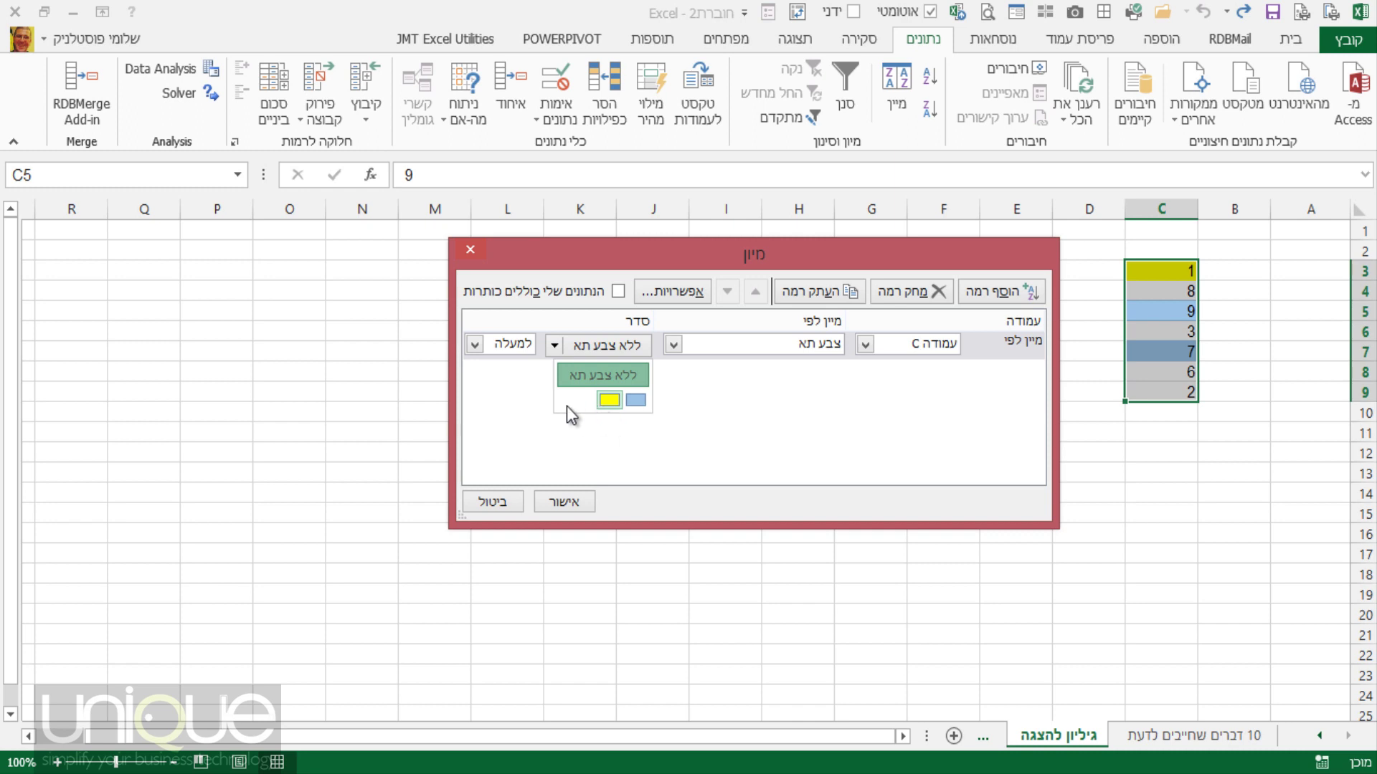
click(609, 400)
click(475, 345)
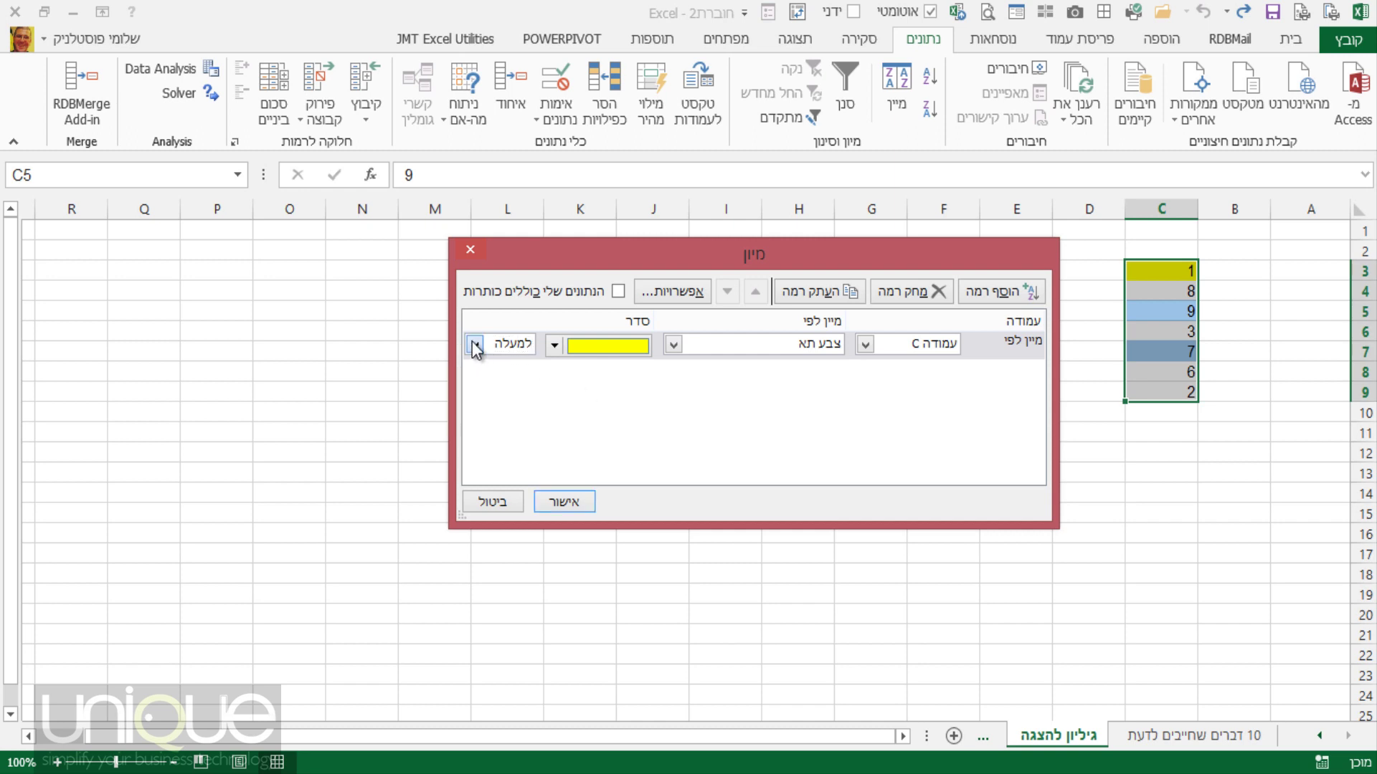
click(493, 385)
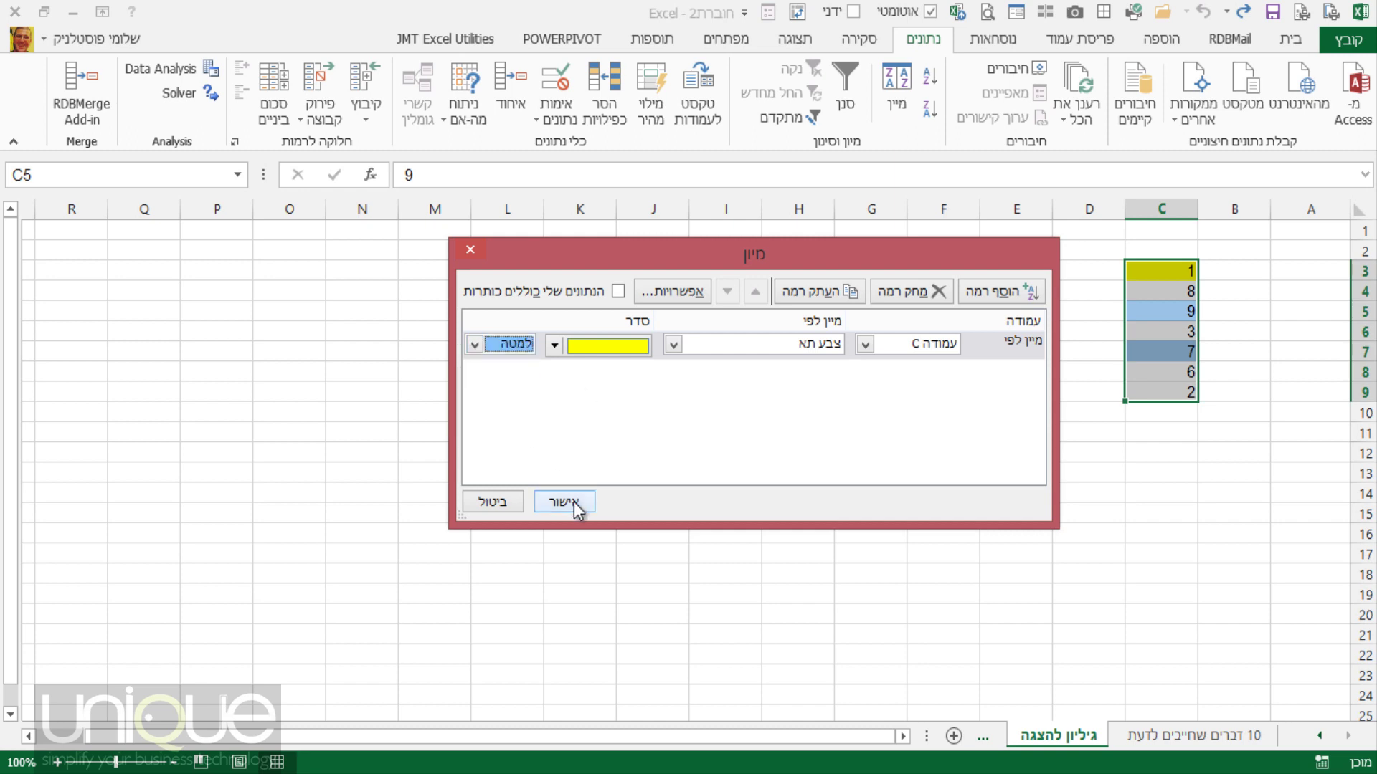
Add a second level with blue On Top and apply, giving 9, 7, 8, 3, 6, 2, 1.
click(997, 294)
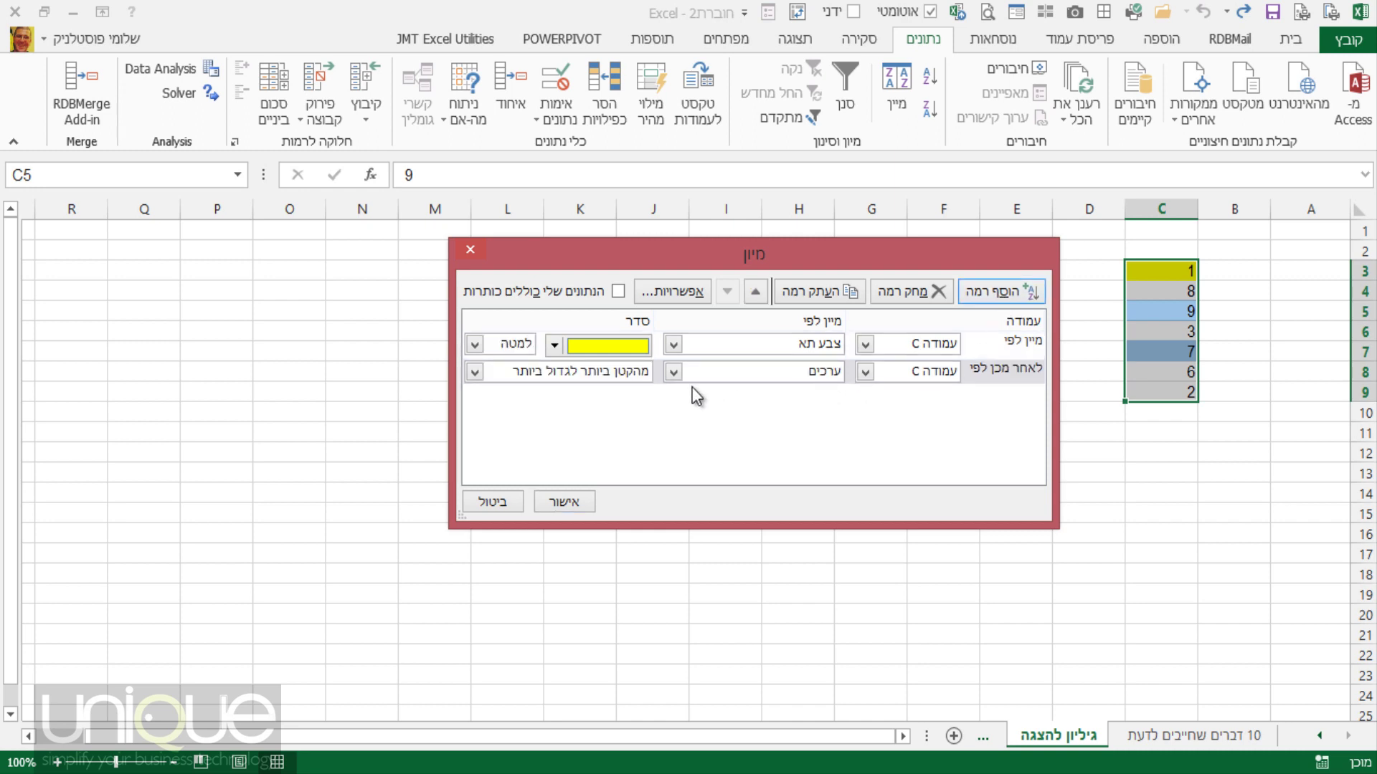
click(673, 373)
click(750, 410)
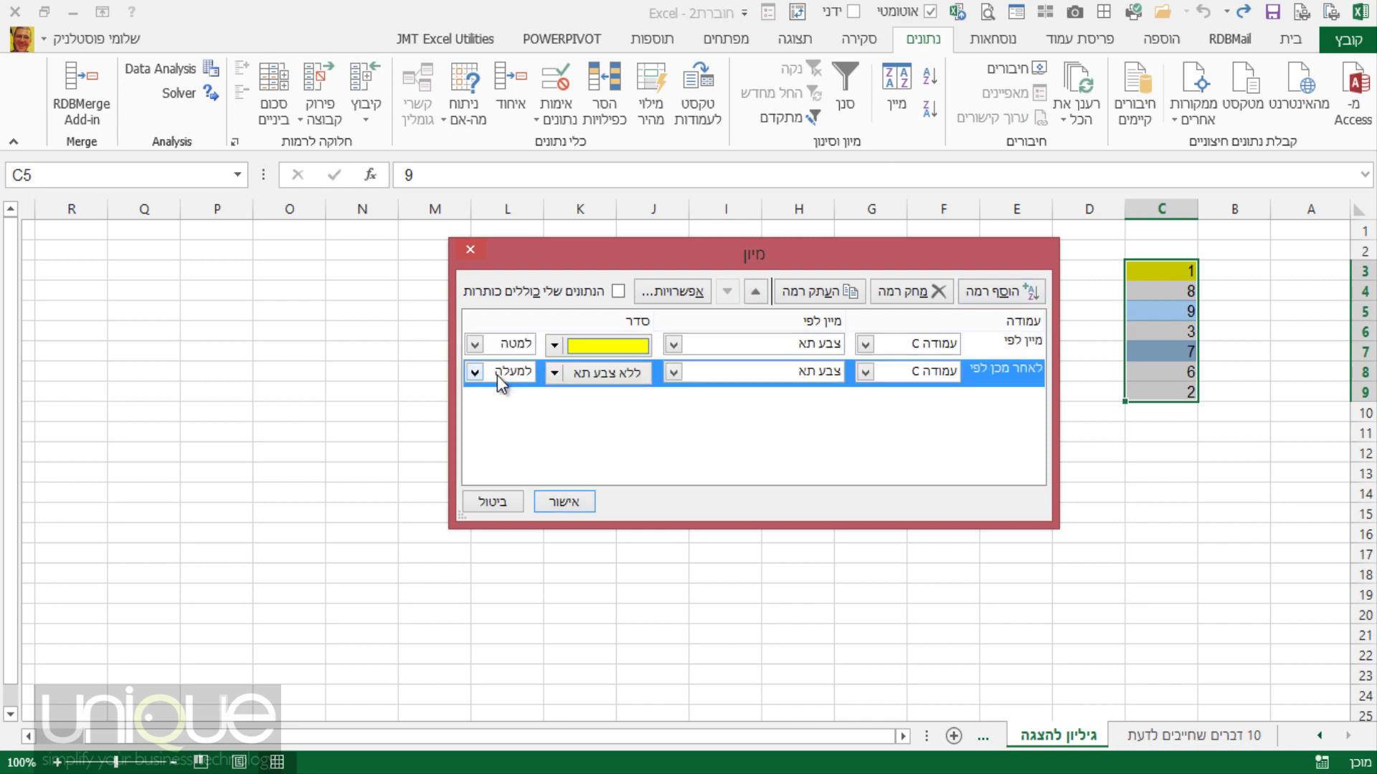
click(557, 374)
click(638, 425)
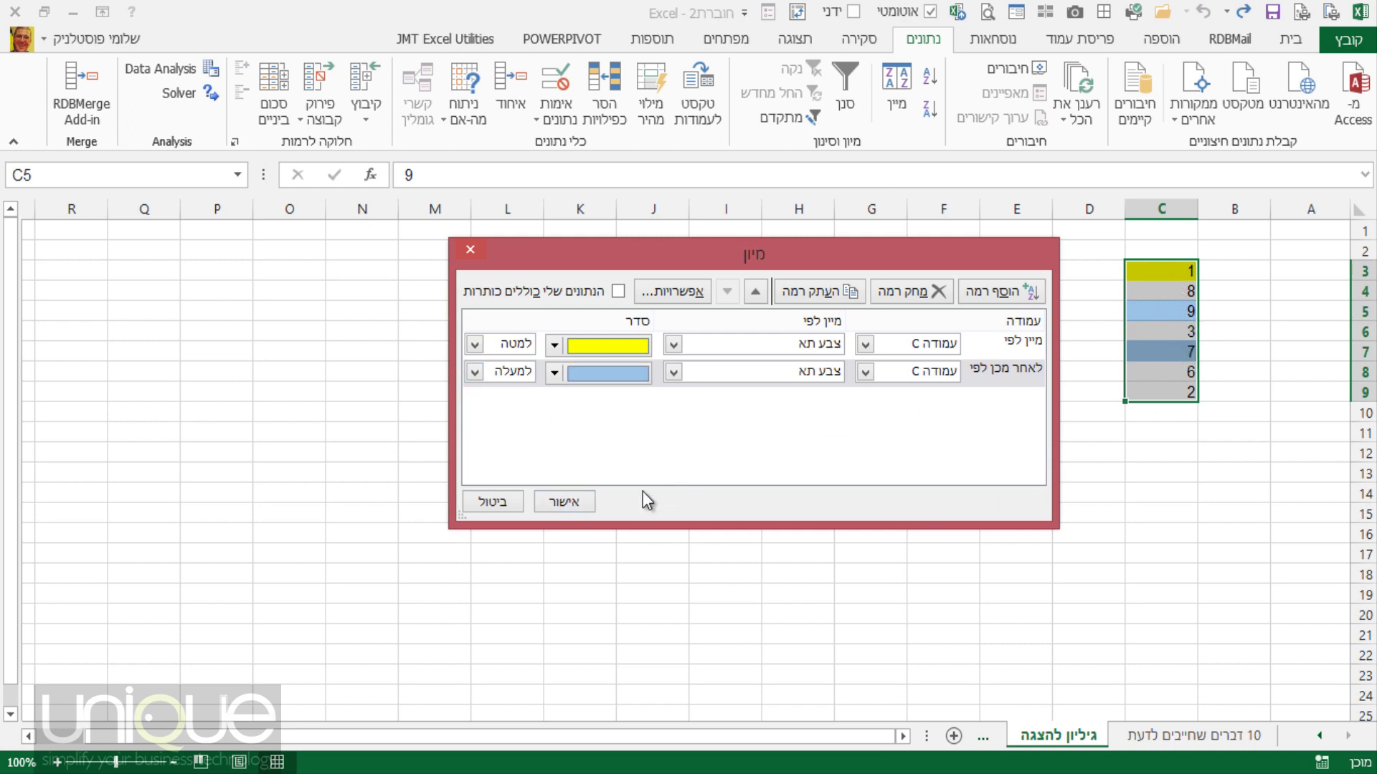
click(564, 501)
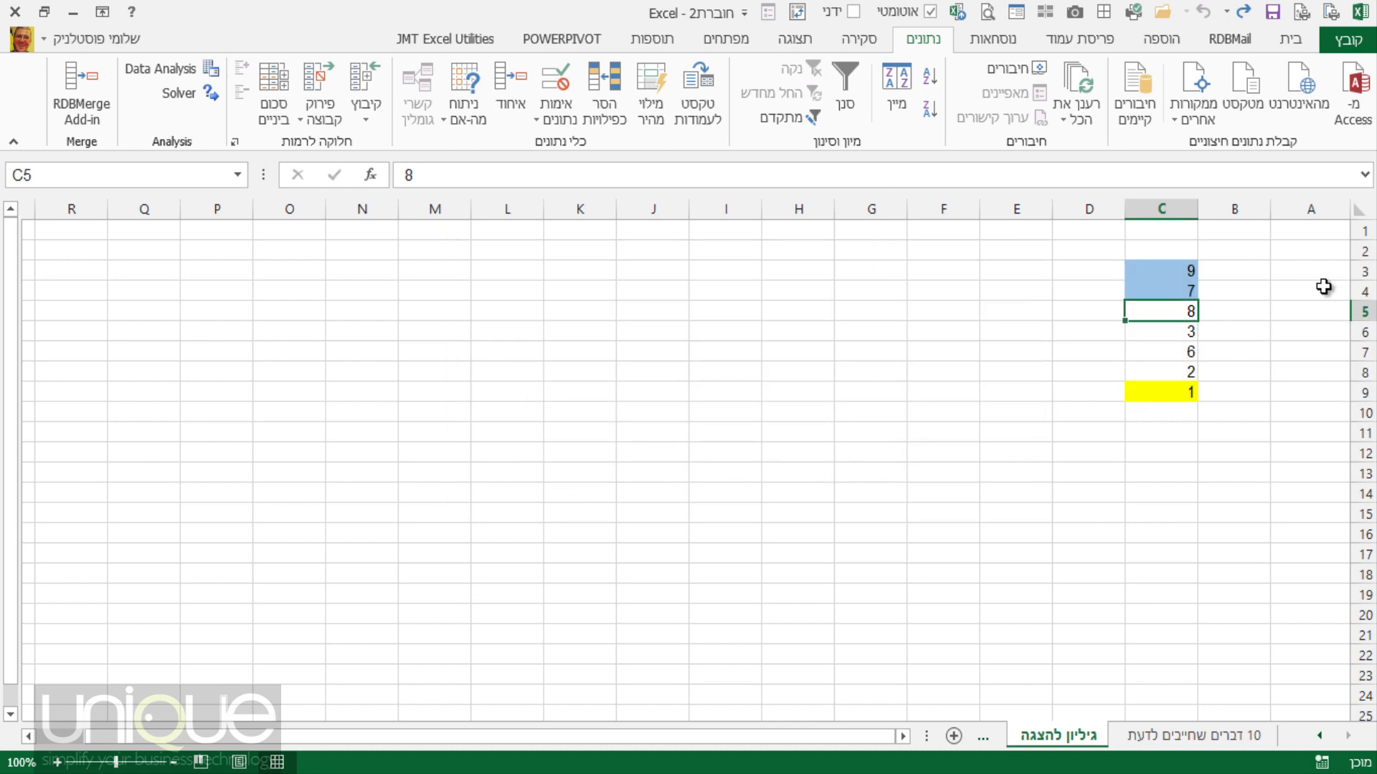
click(1181, 395)
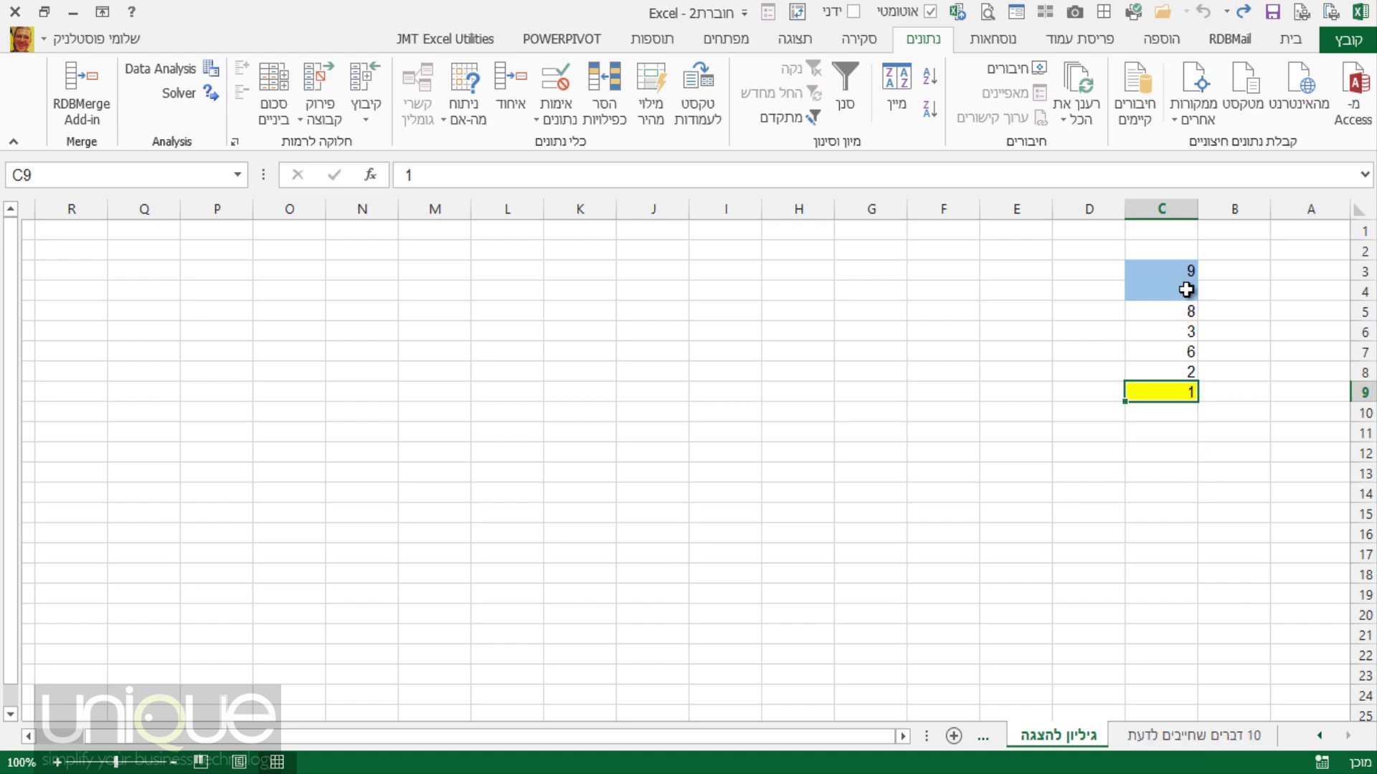
click(1207, 733)
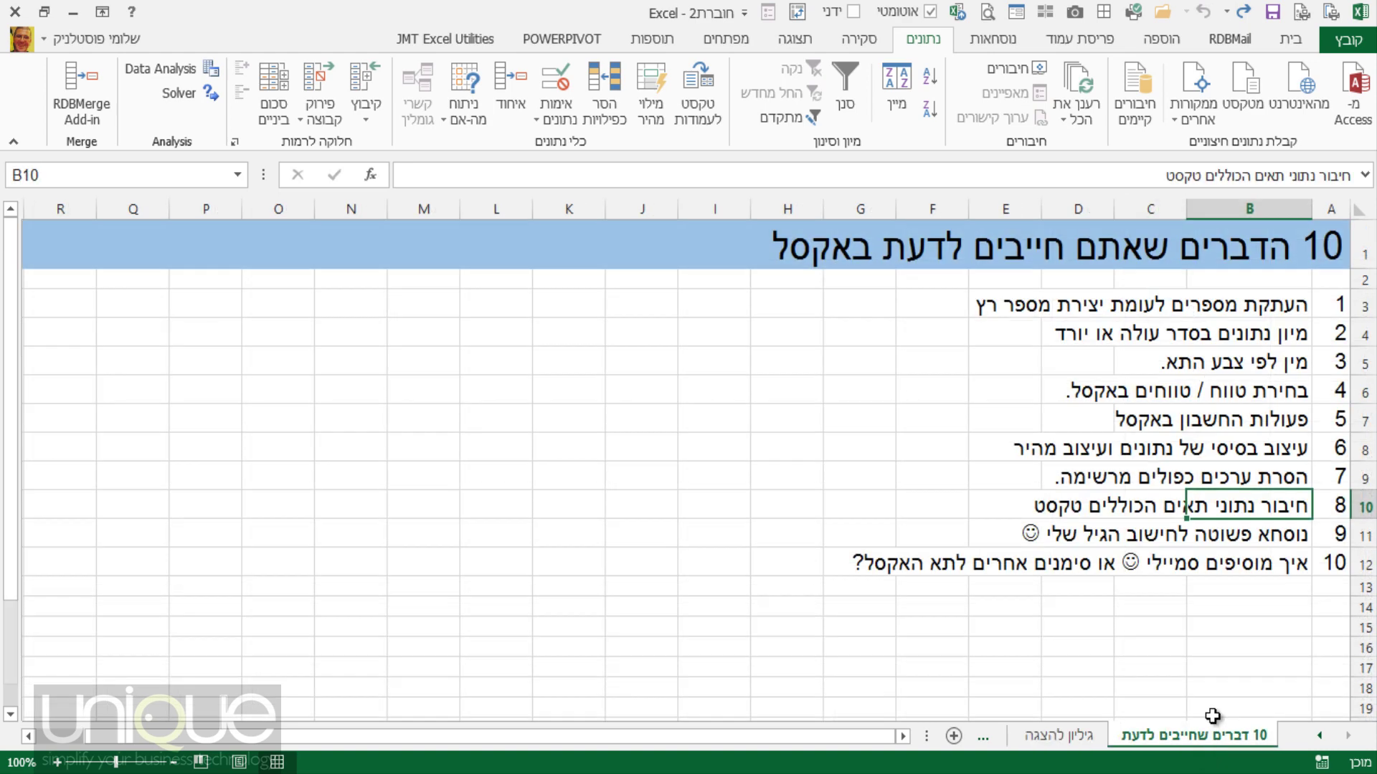
click(1296, 362)
click(1288, 391)
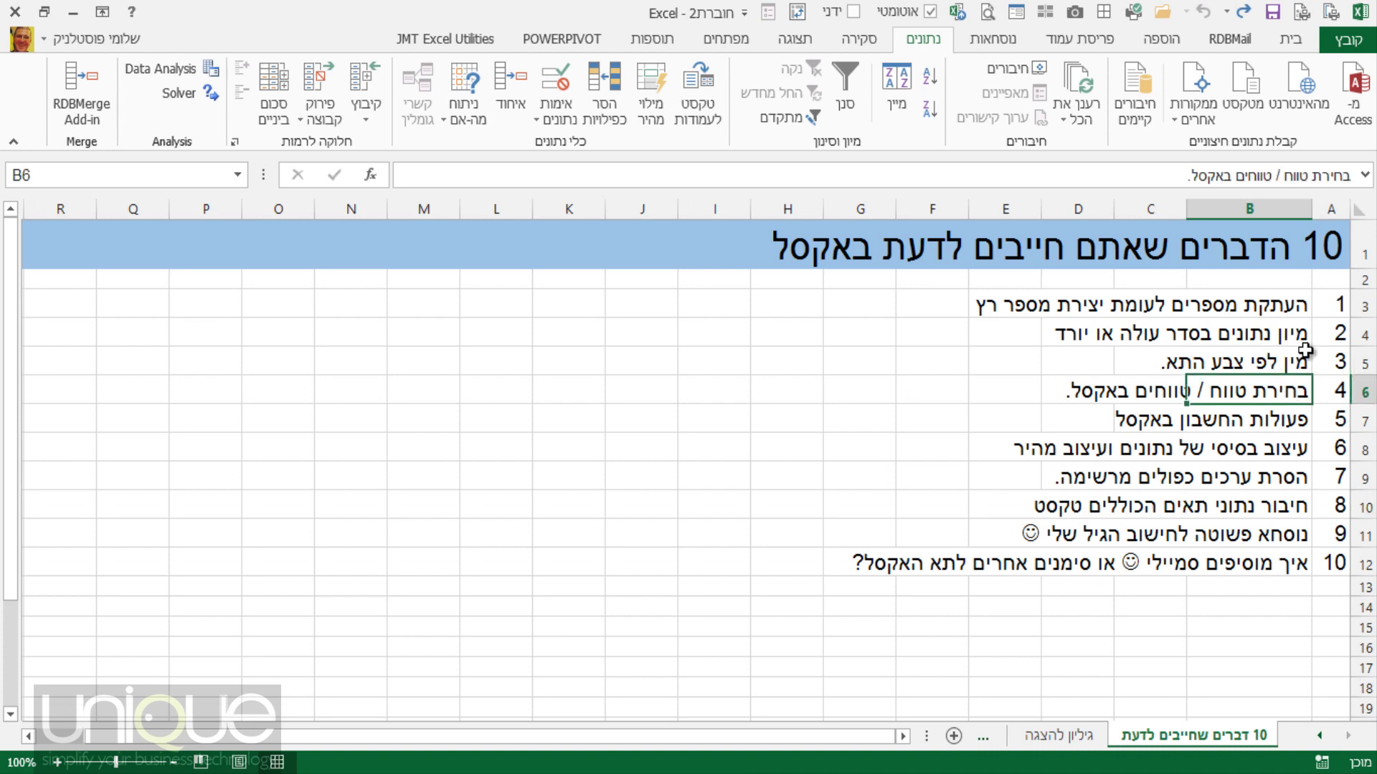
double_click(1291, 363)
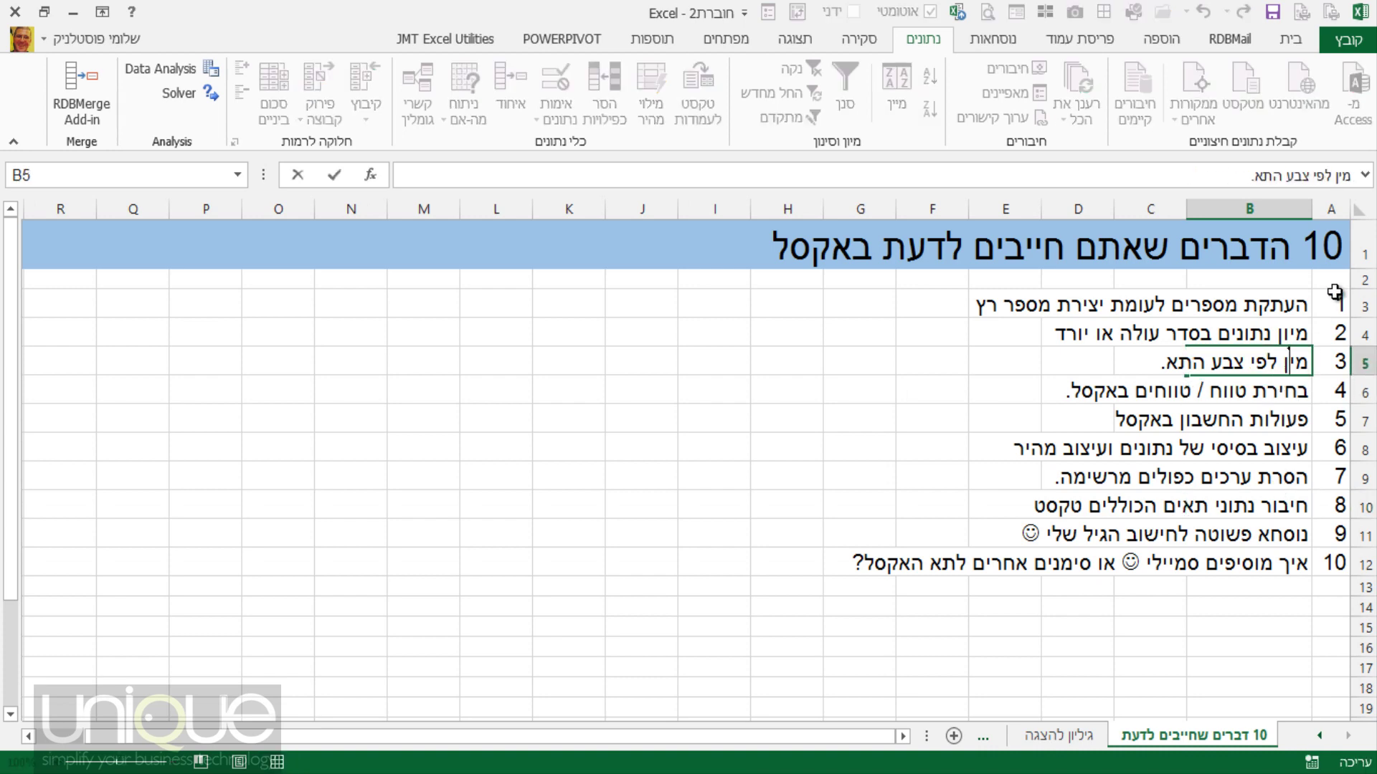
key(Return)
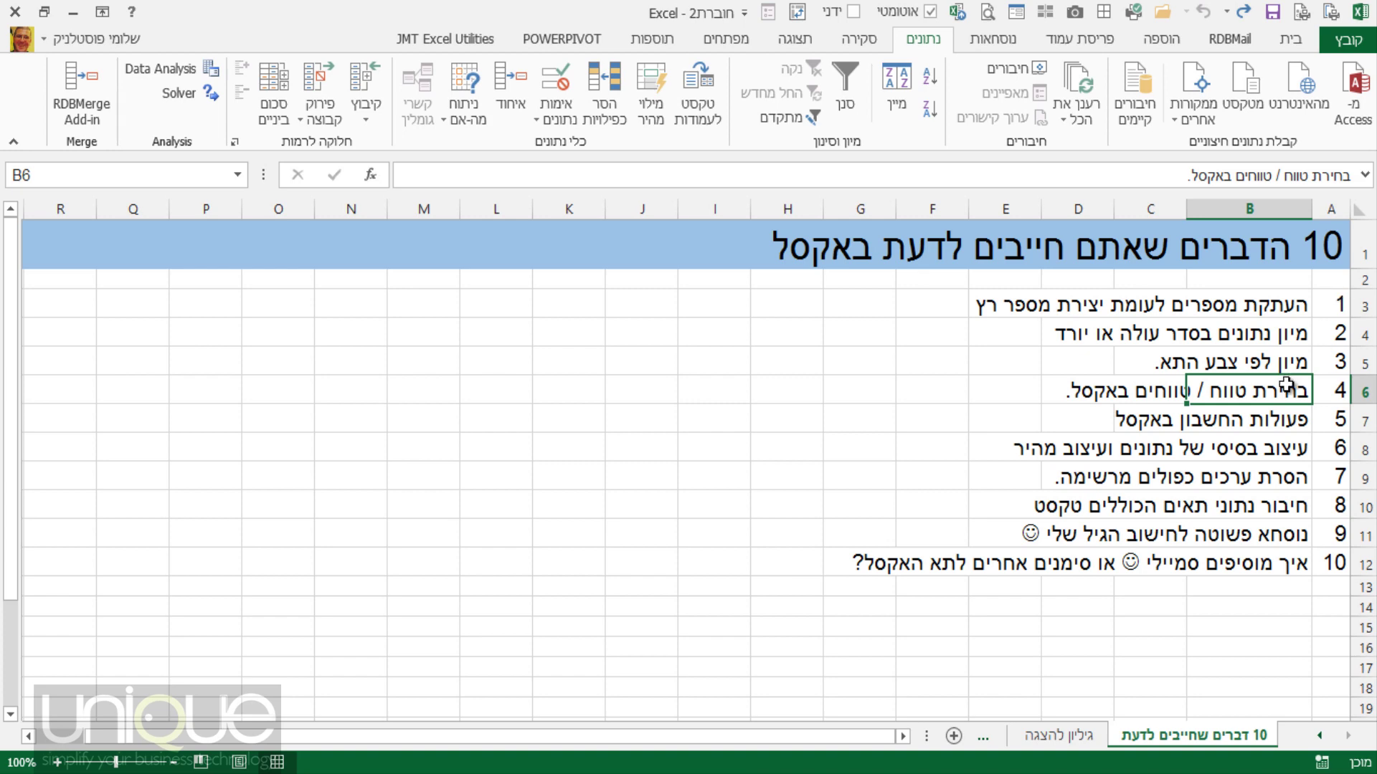
click(1272, 422)
click(1264, 395)
click(1097, 737)
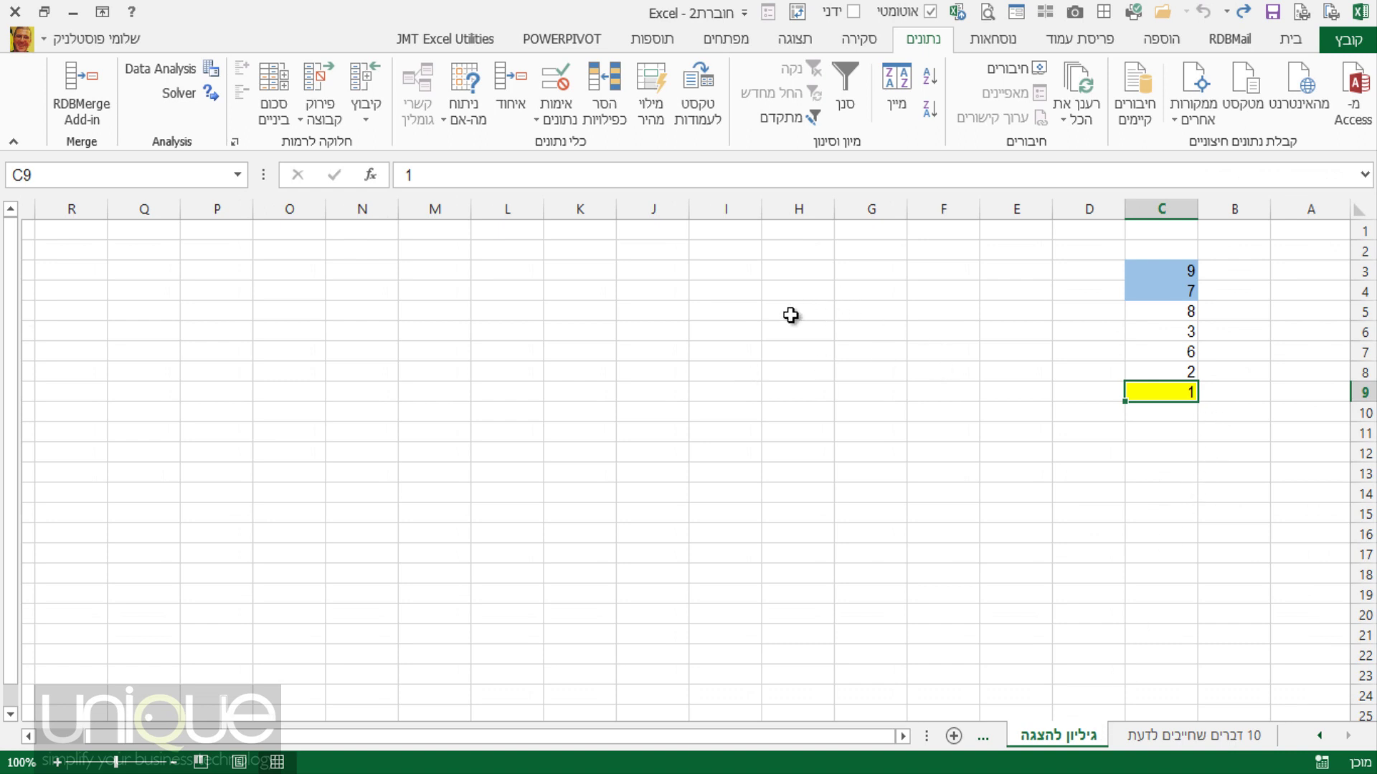
drag(792, 314, 922, 411)
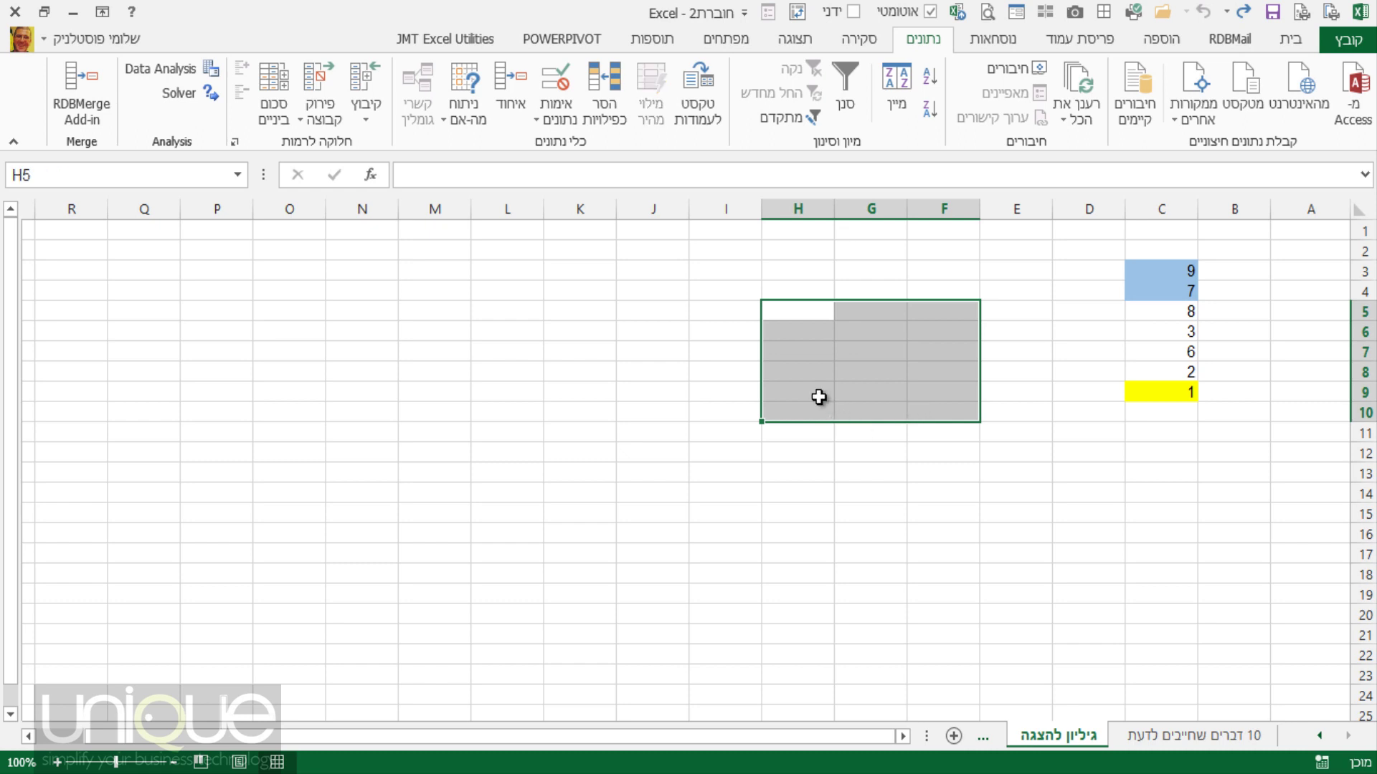
drag(796, 301, 798, 288)
drag(579, 291, 783, 412)
drag(991, 271, 1014, 522)
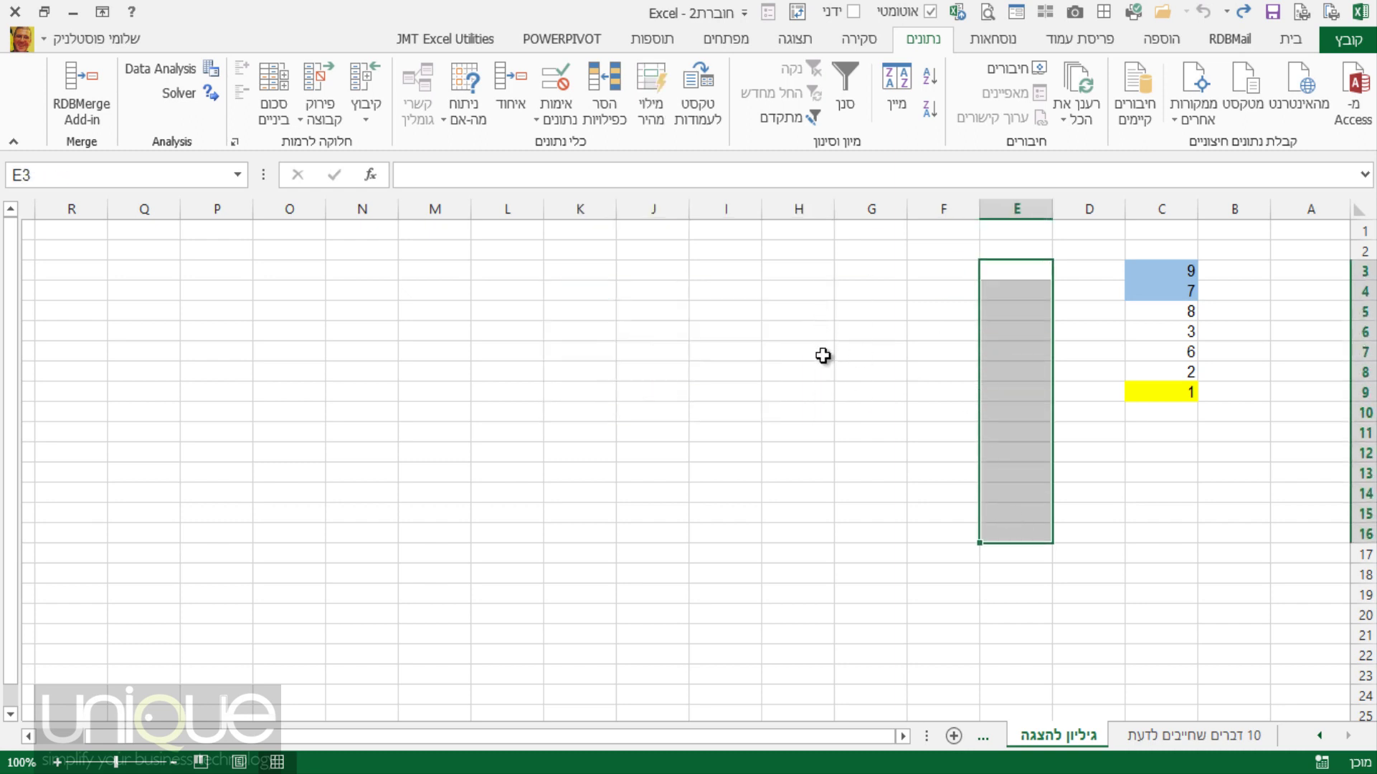
drag(820, 298, 769, 559)
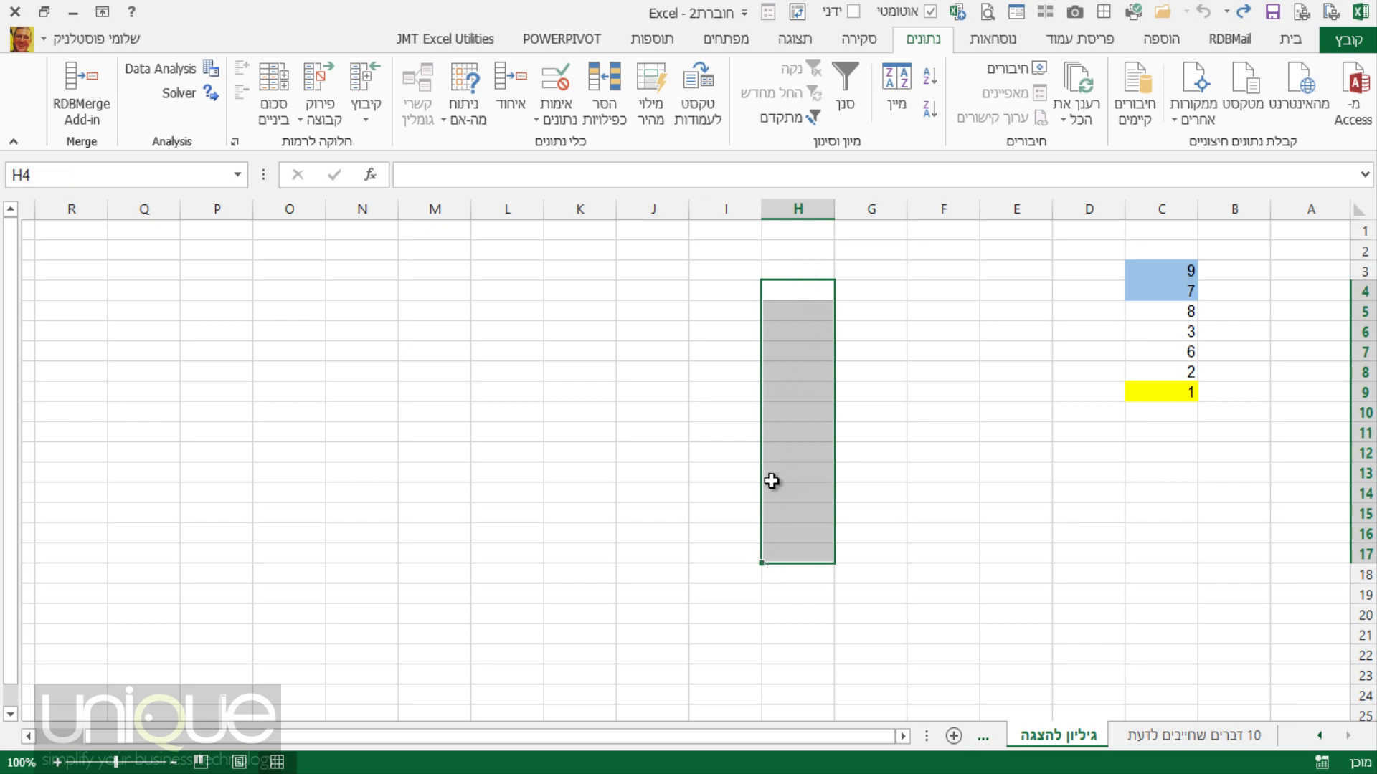
click(730, 291)
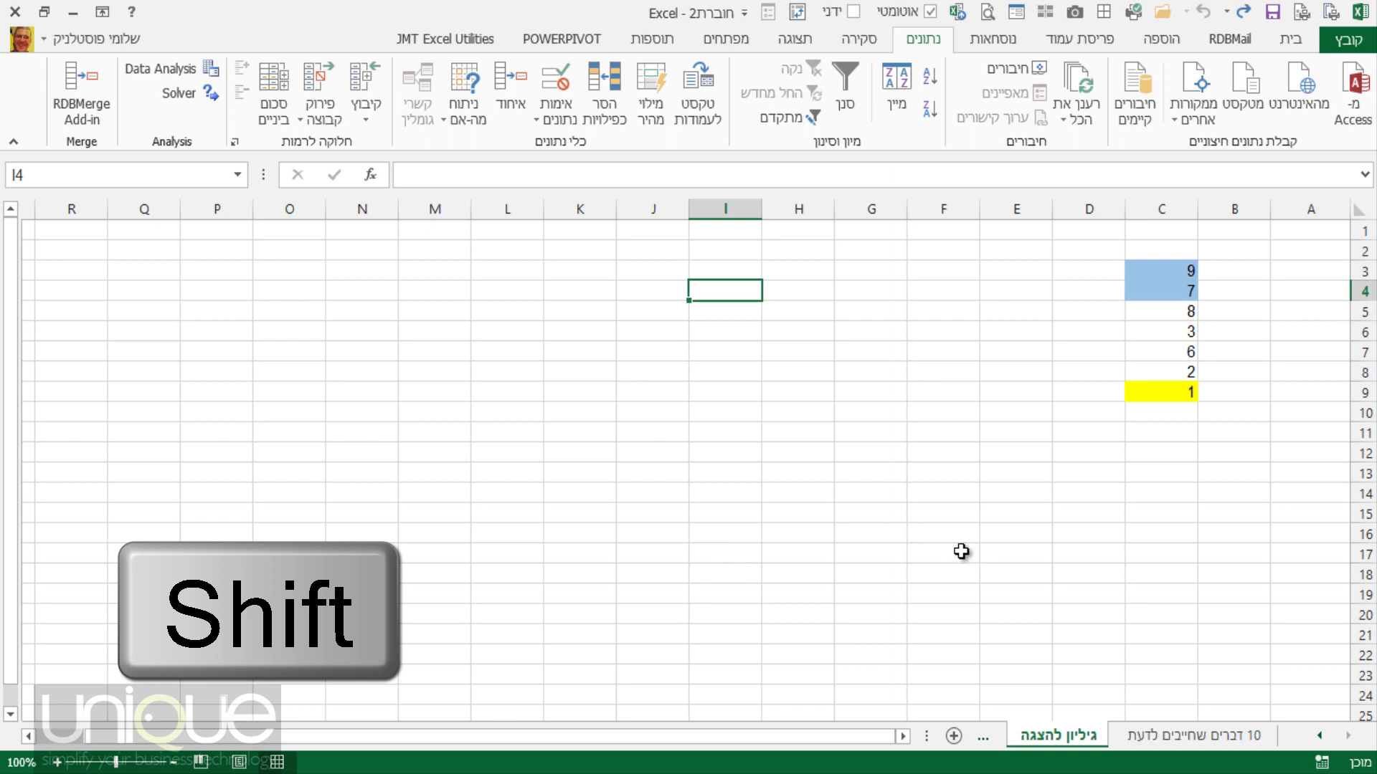
shift+click(960, 552)
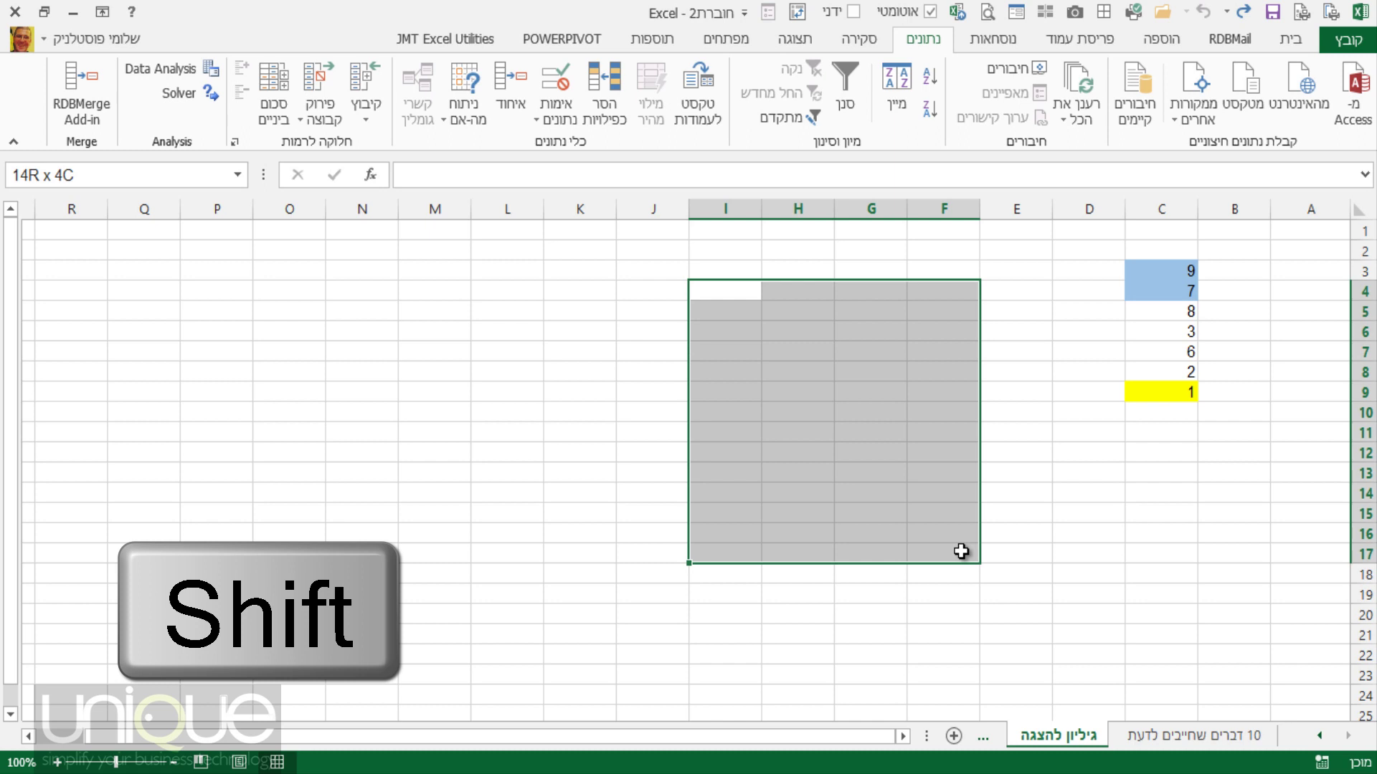
drag(961, 551, 960, 551)
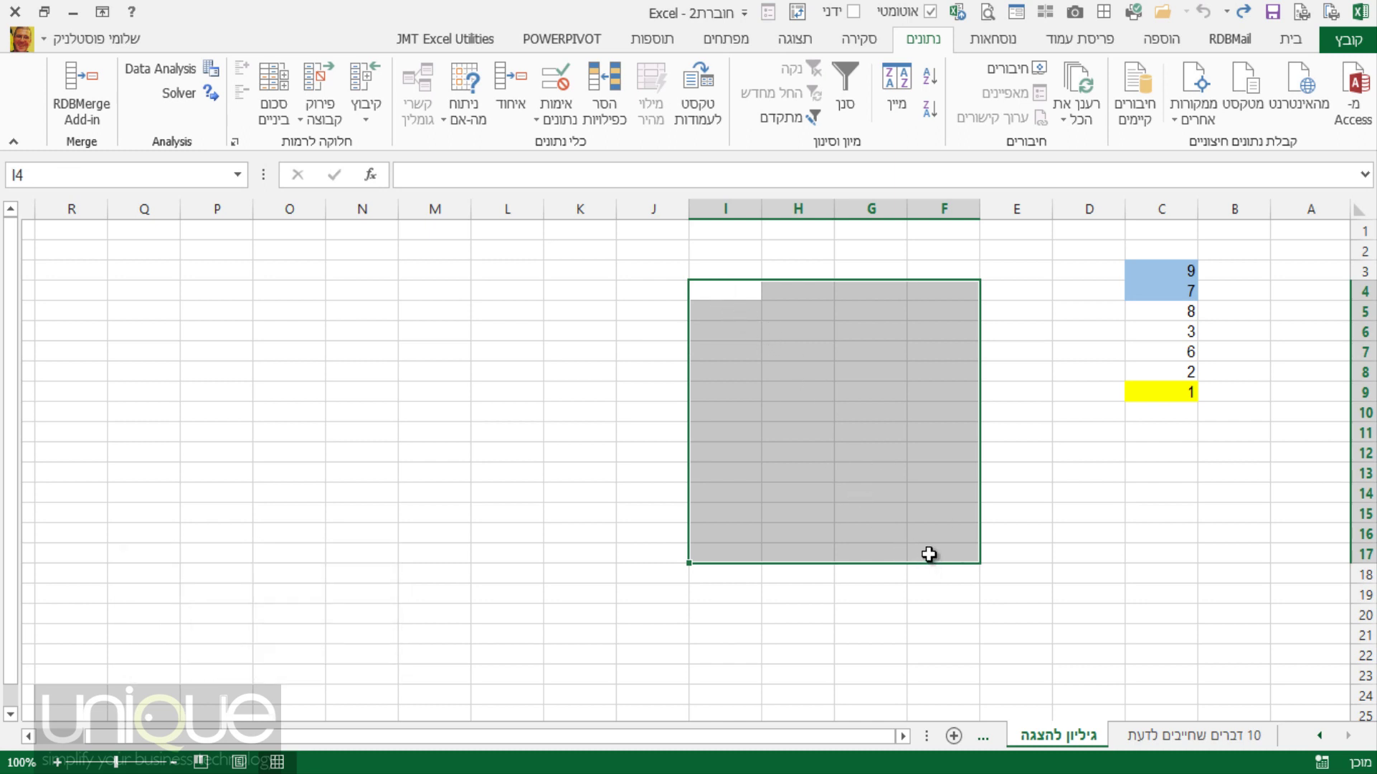
click(621, 381)
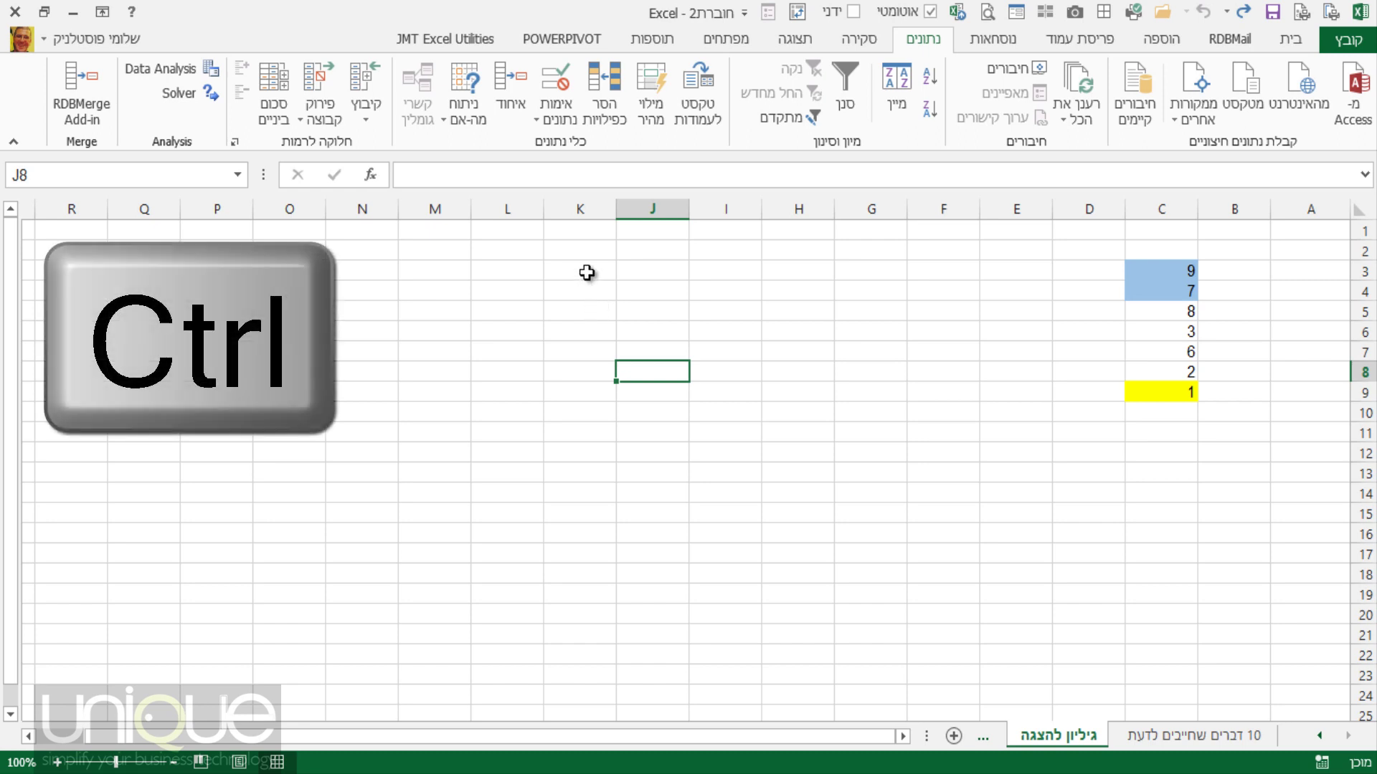
Multi-select K3:K8, H7:H14, F5:F9, D13:D18, G17:H19 and cell M13.
drag(584, 273, 591, 380)
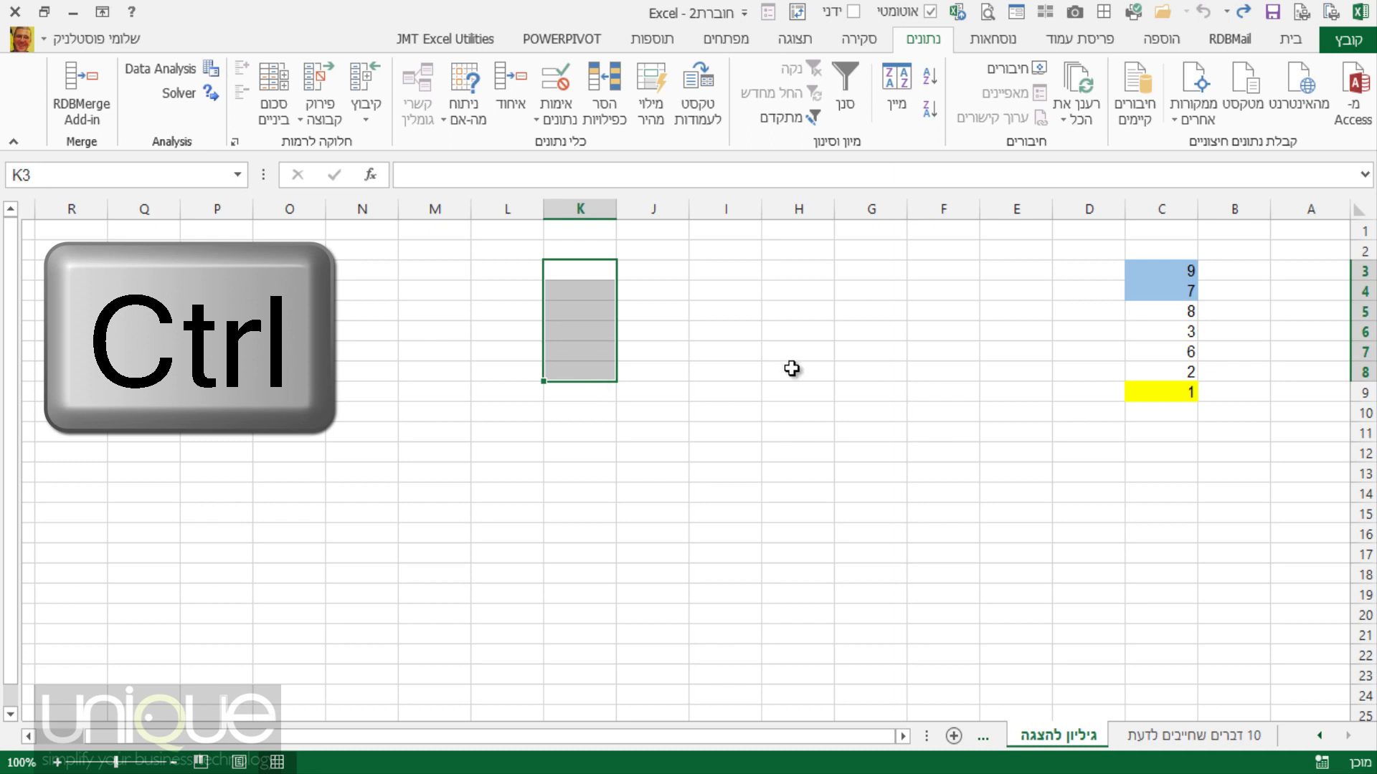
ctrl+drag(809, 352, 818, 495)
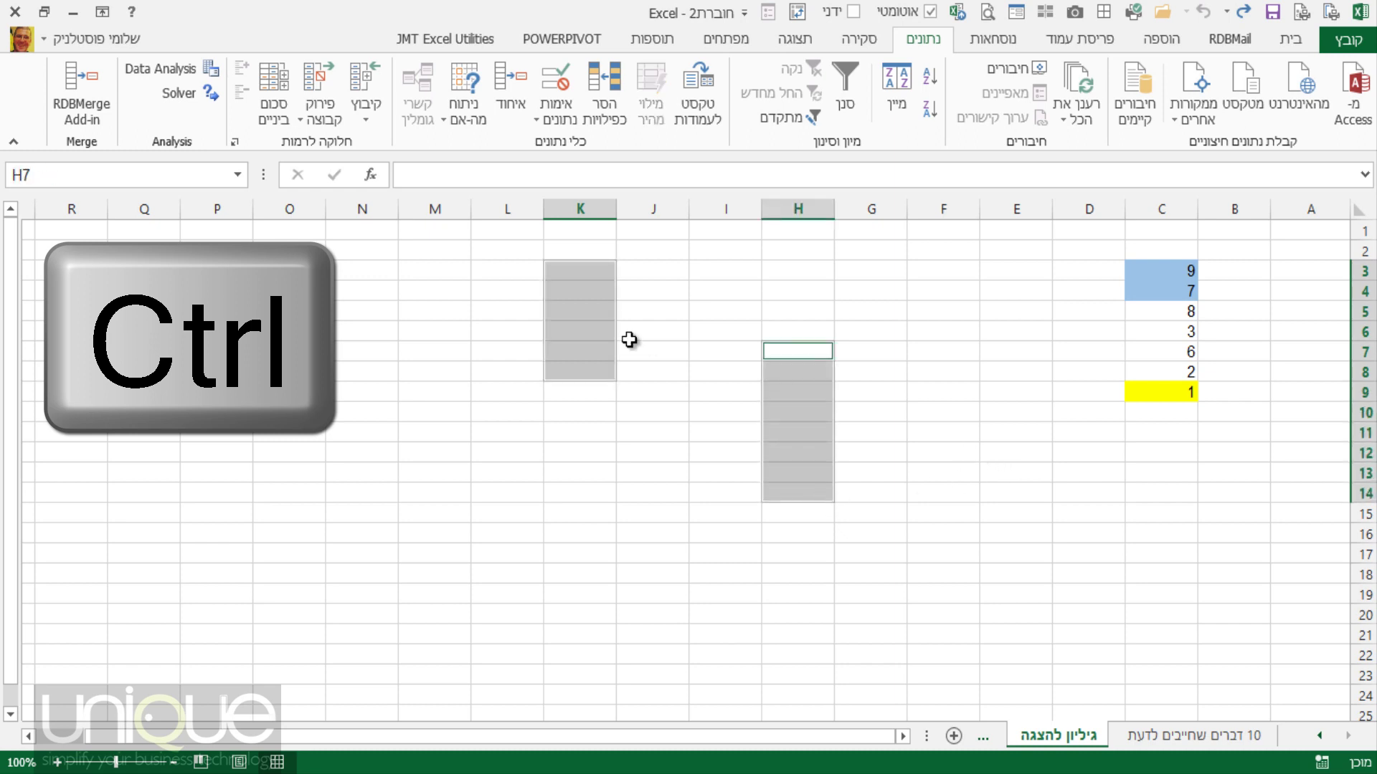
ctrl+drag(962, 313, 949, 399)
ctrl+click(1088, 474)
ctrl+drag(1098, 503, 1112, 569)
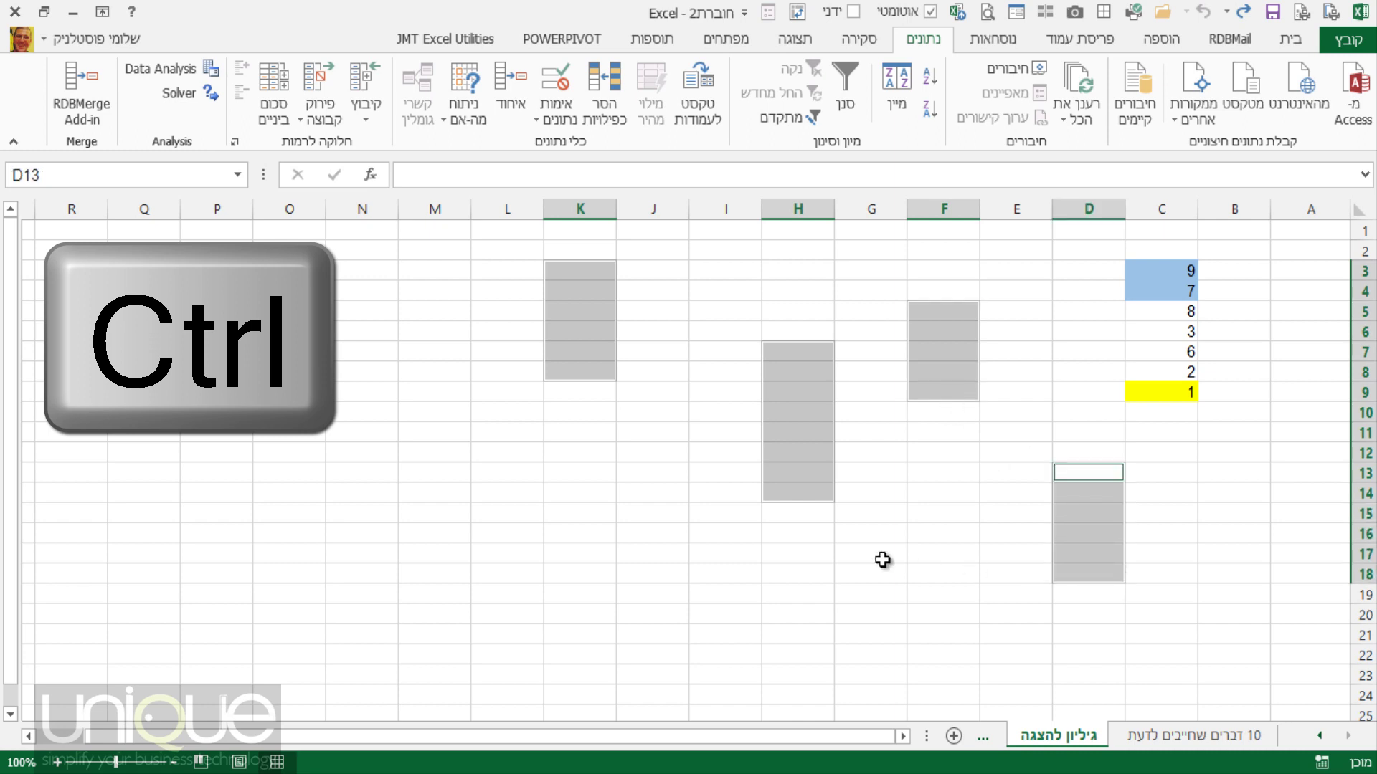
ctrl+drag(796, 552, 839, 593)
ctrl+click(447, 471)
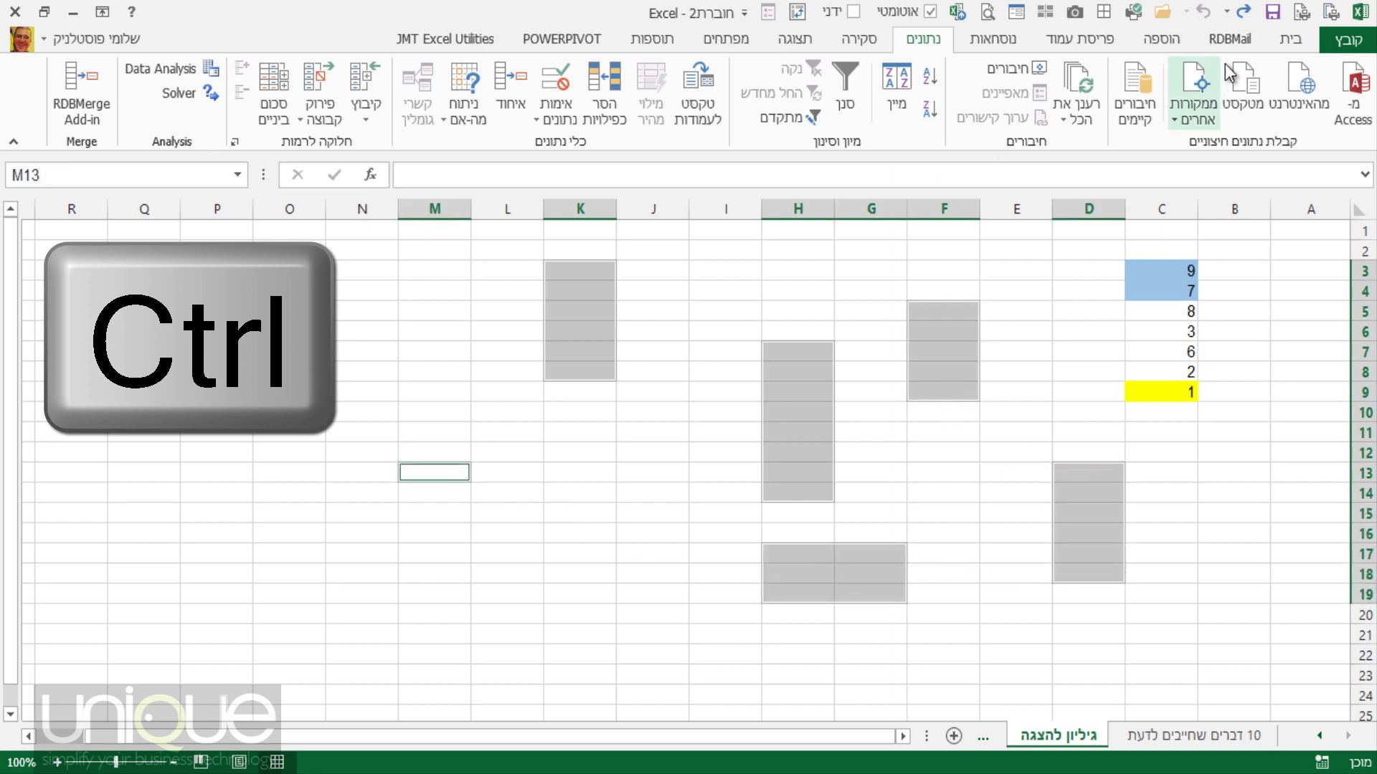
Apply a yellow fill from the Home tab to all selected ranges, then deselect.
click(1291, 38)
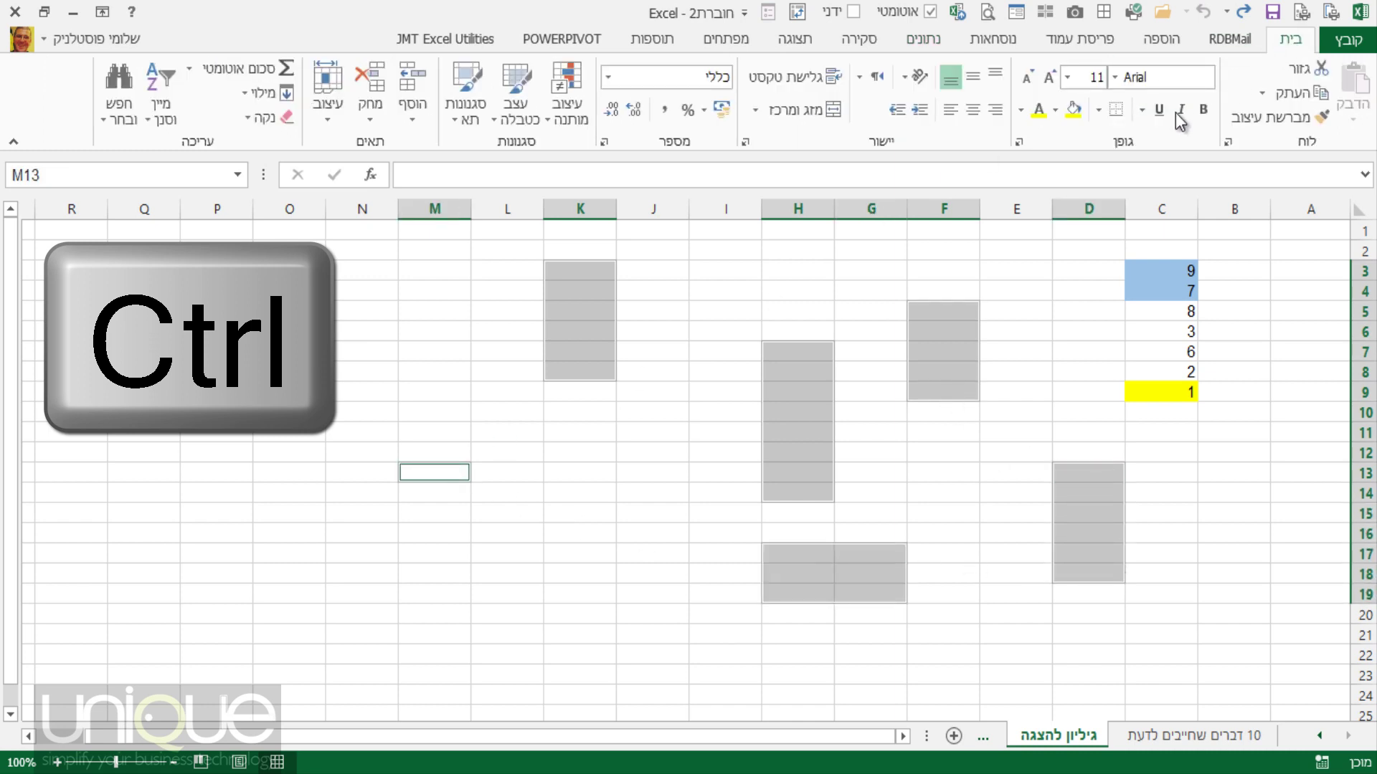
click(1070, 112)
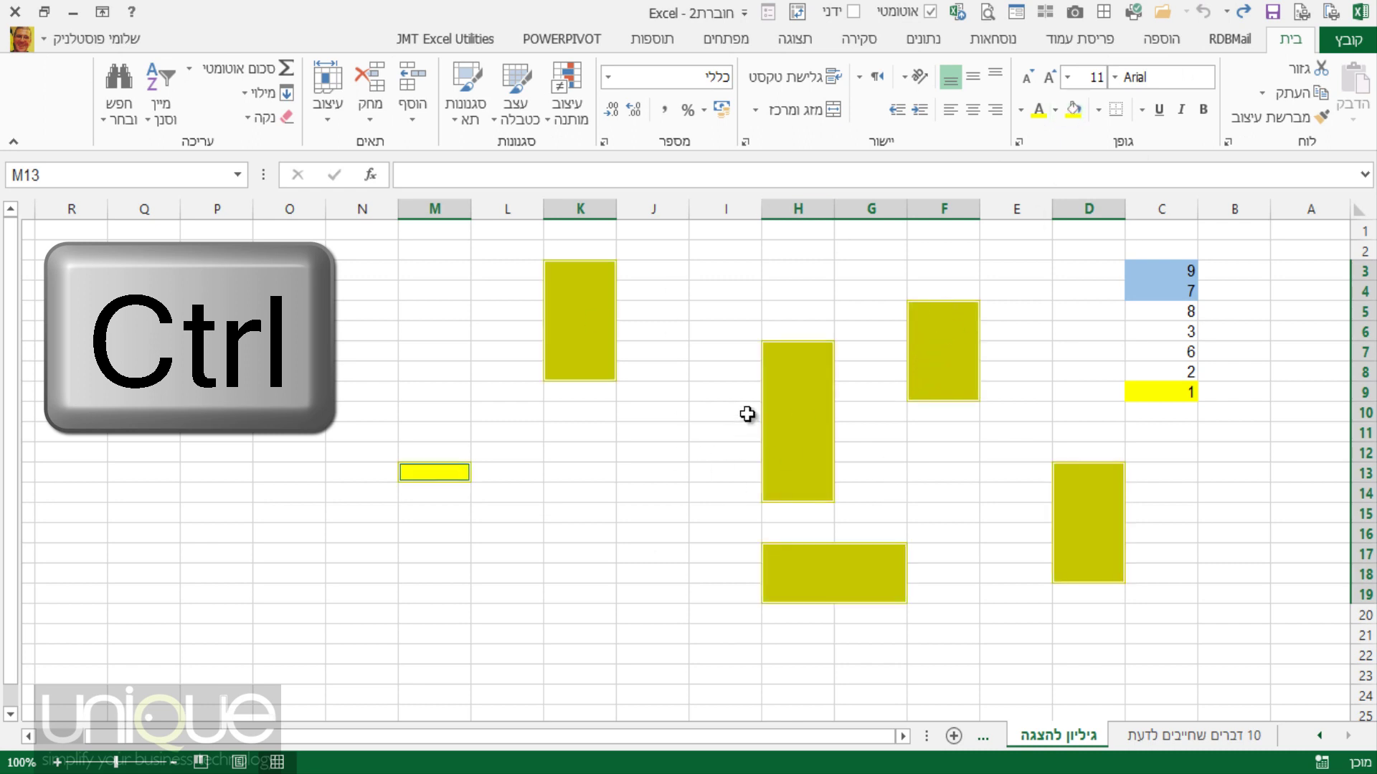
click(798, 247)
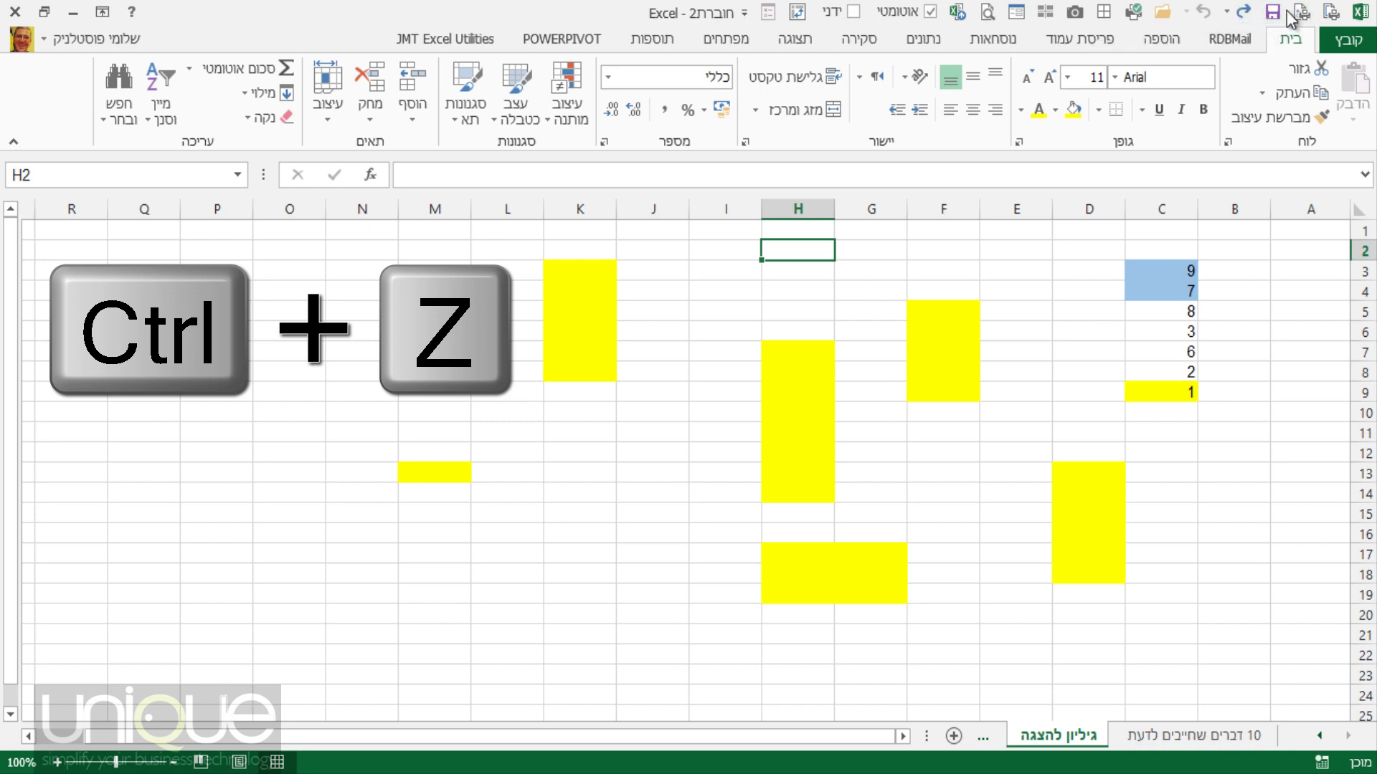
Undo the yellow fill, glance at the 10 דברים שחייבים לדעת sheet, then return to גיליון להצגה.
click(1244, 12)
click(1025, 355)
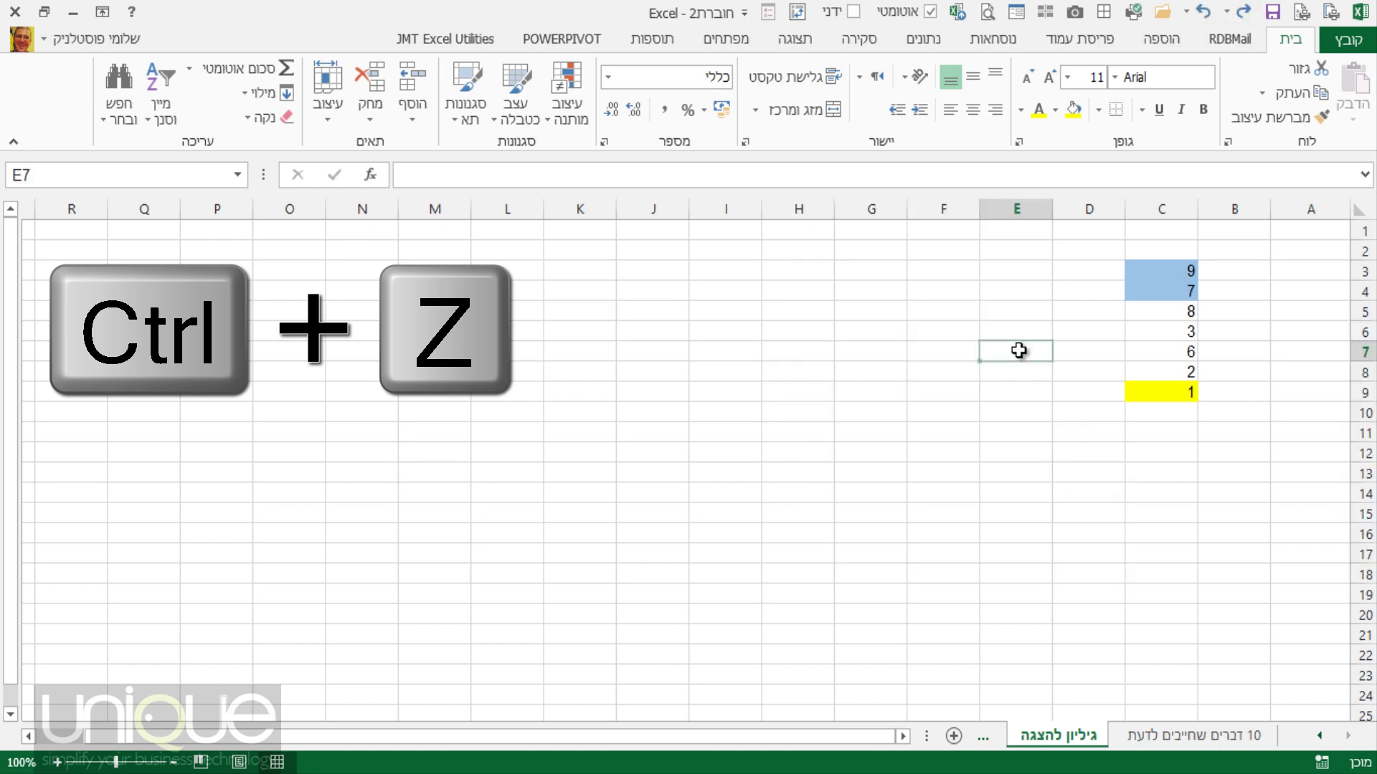
click(1179, 735)
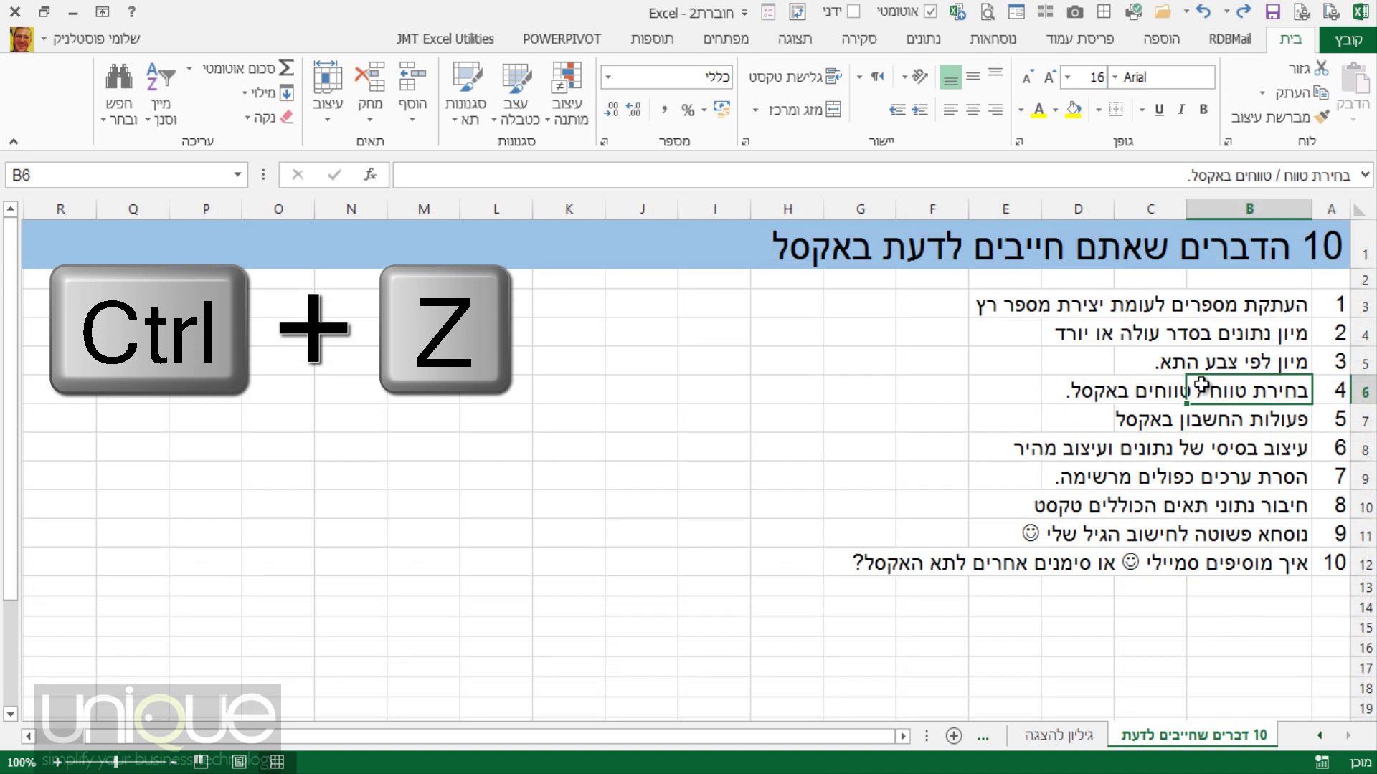
click(1291, 430)
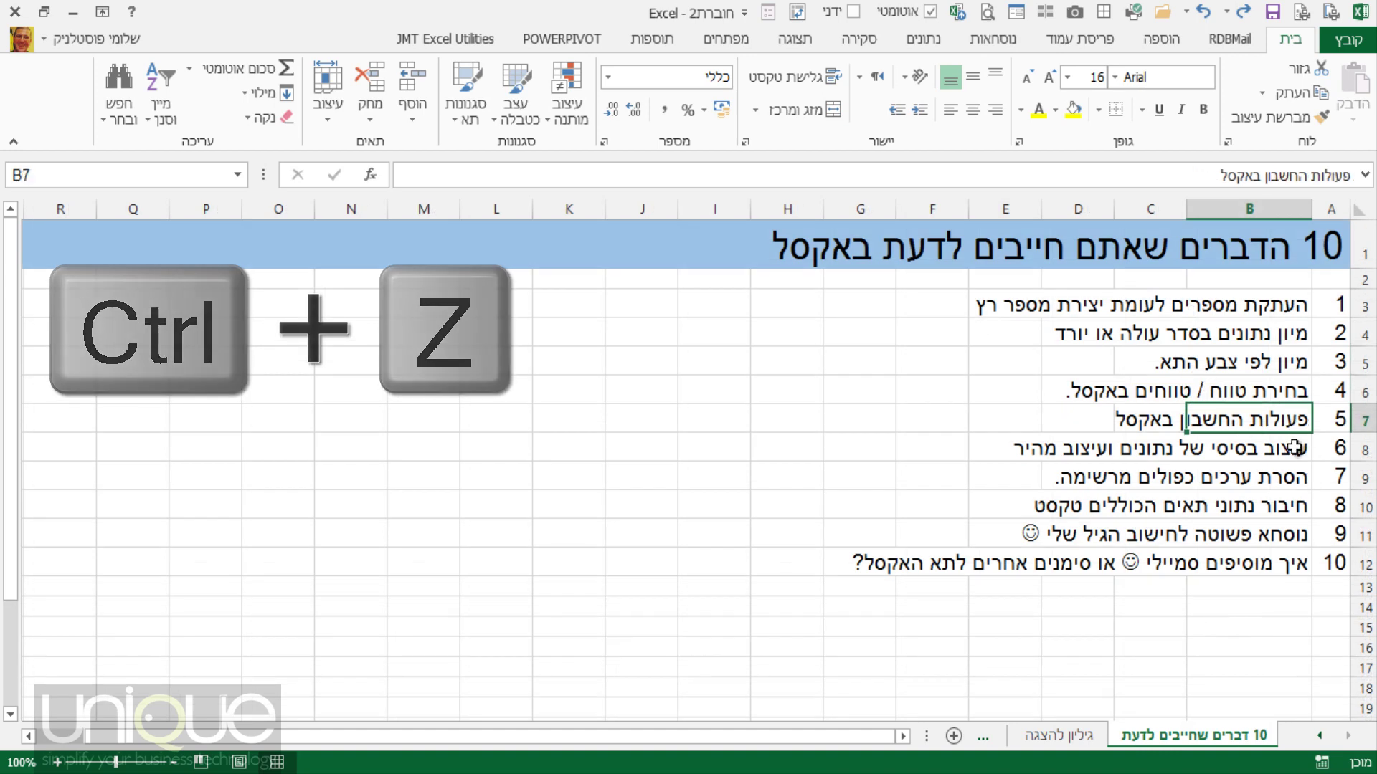
click(1056, 746)
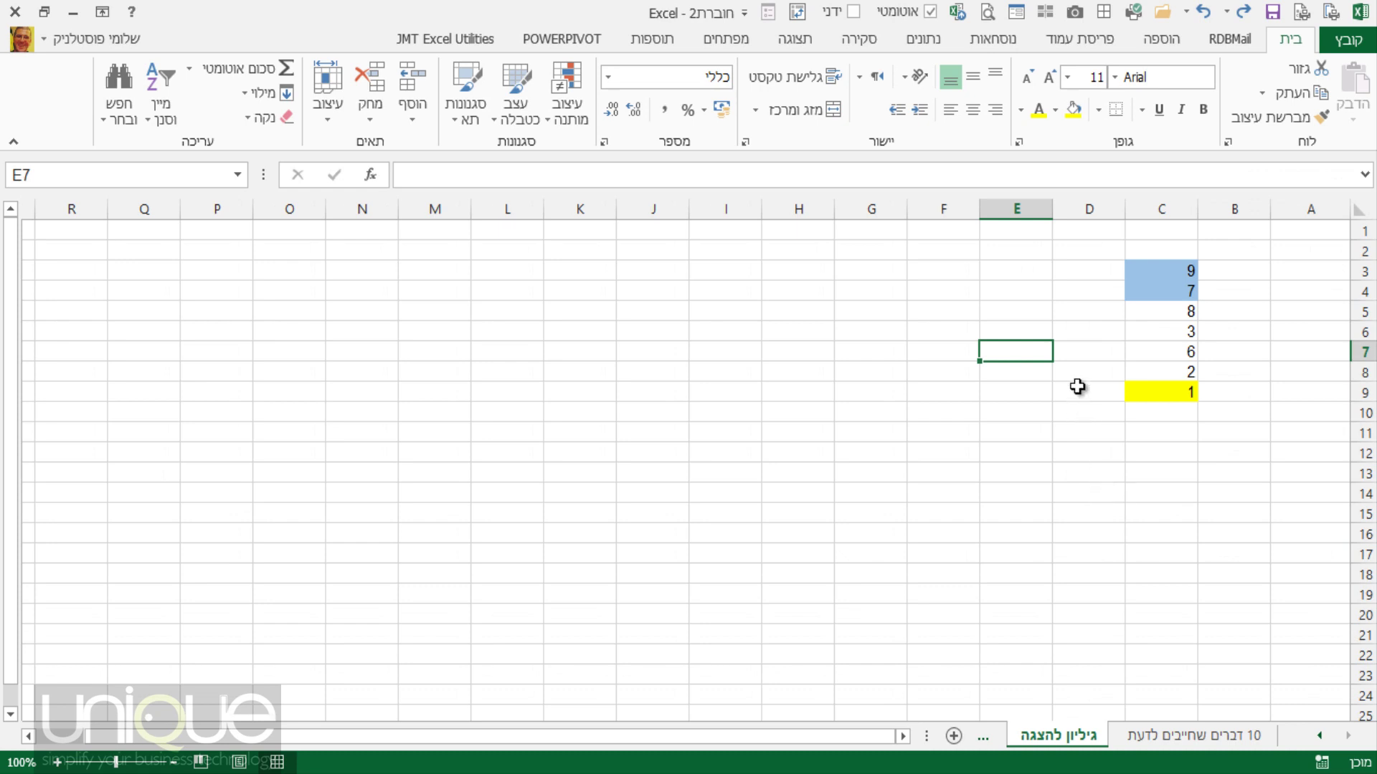
Enter 5 in E7, 2 in E8, and the formula =E7+E8 in E9.
text(5)
key(Return)
text(2)
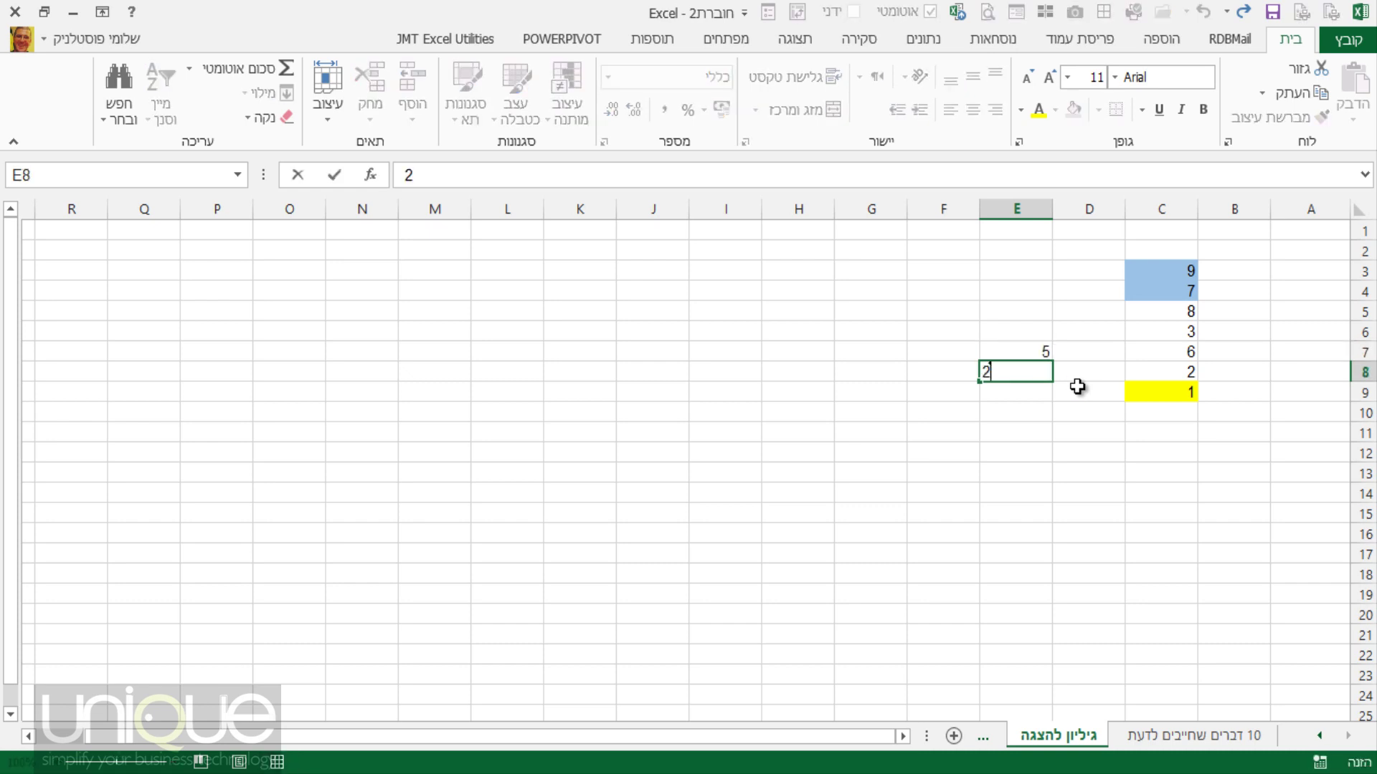
key(Return)
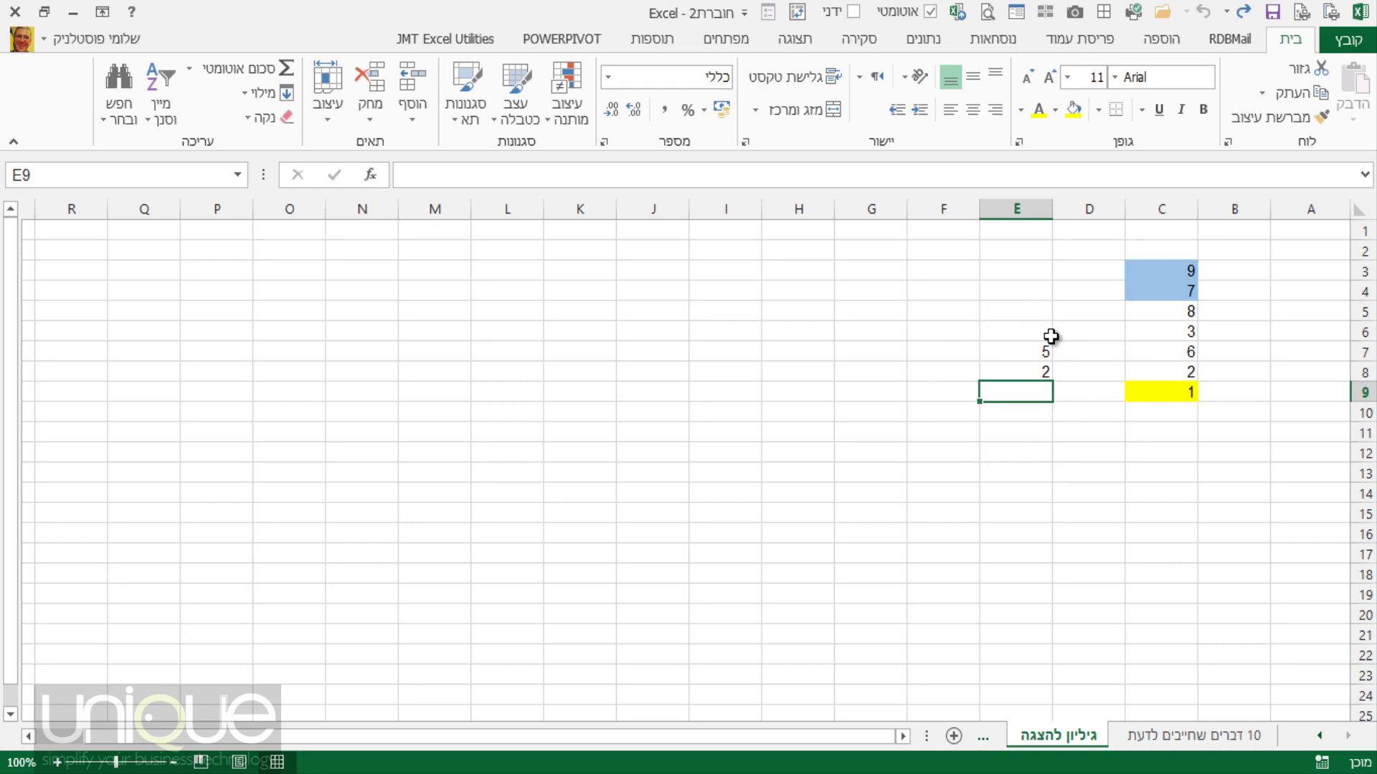
text(=)
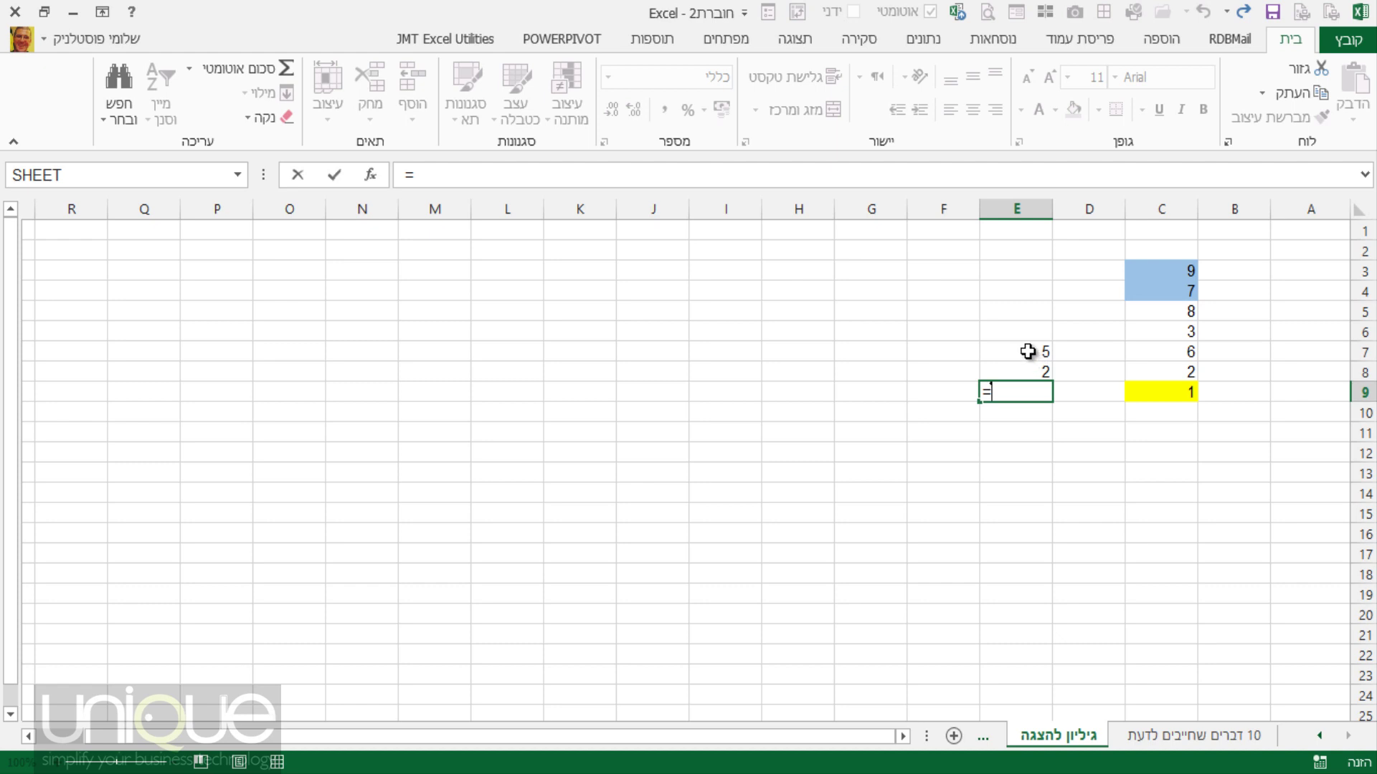
click(1028, 352)
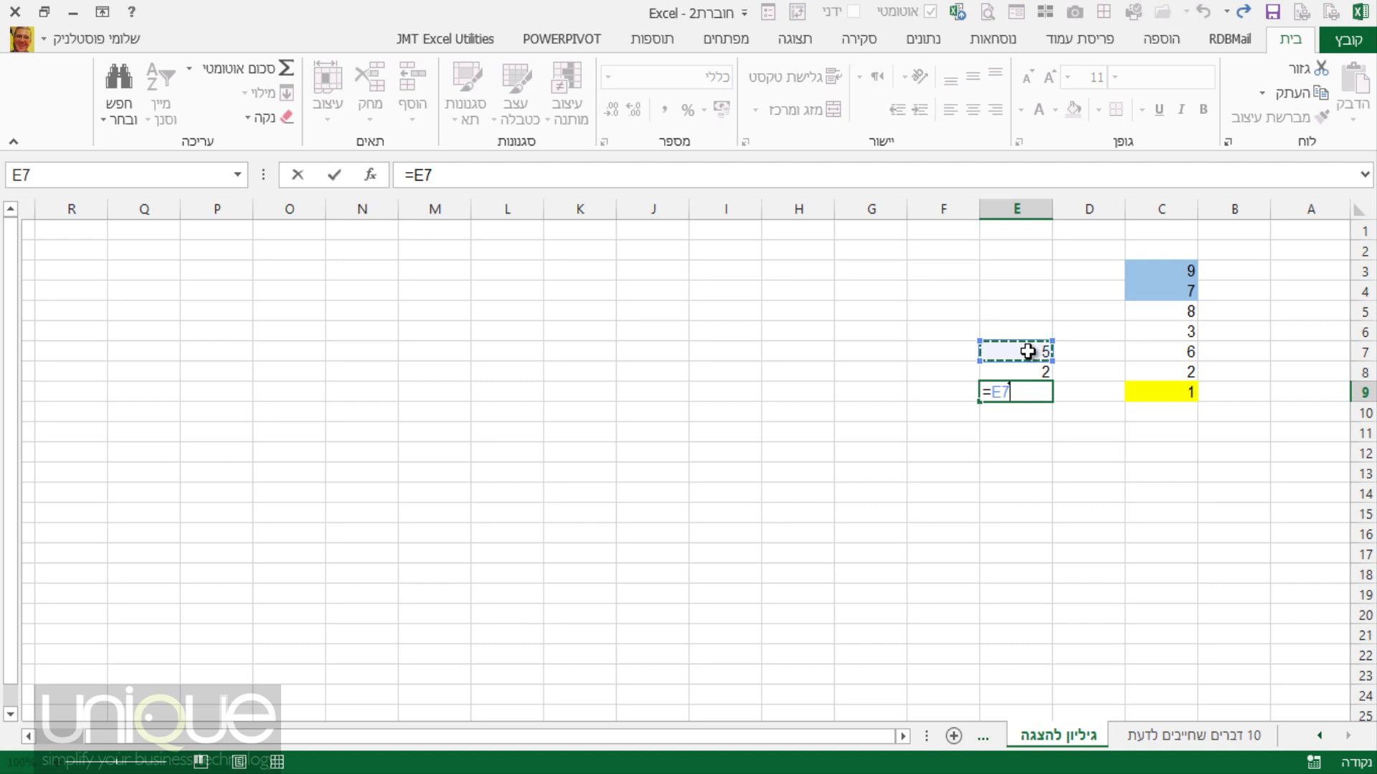
text(+)
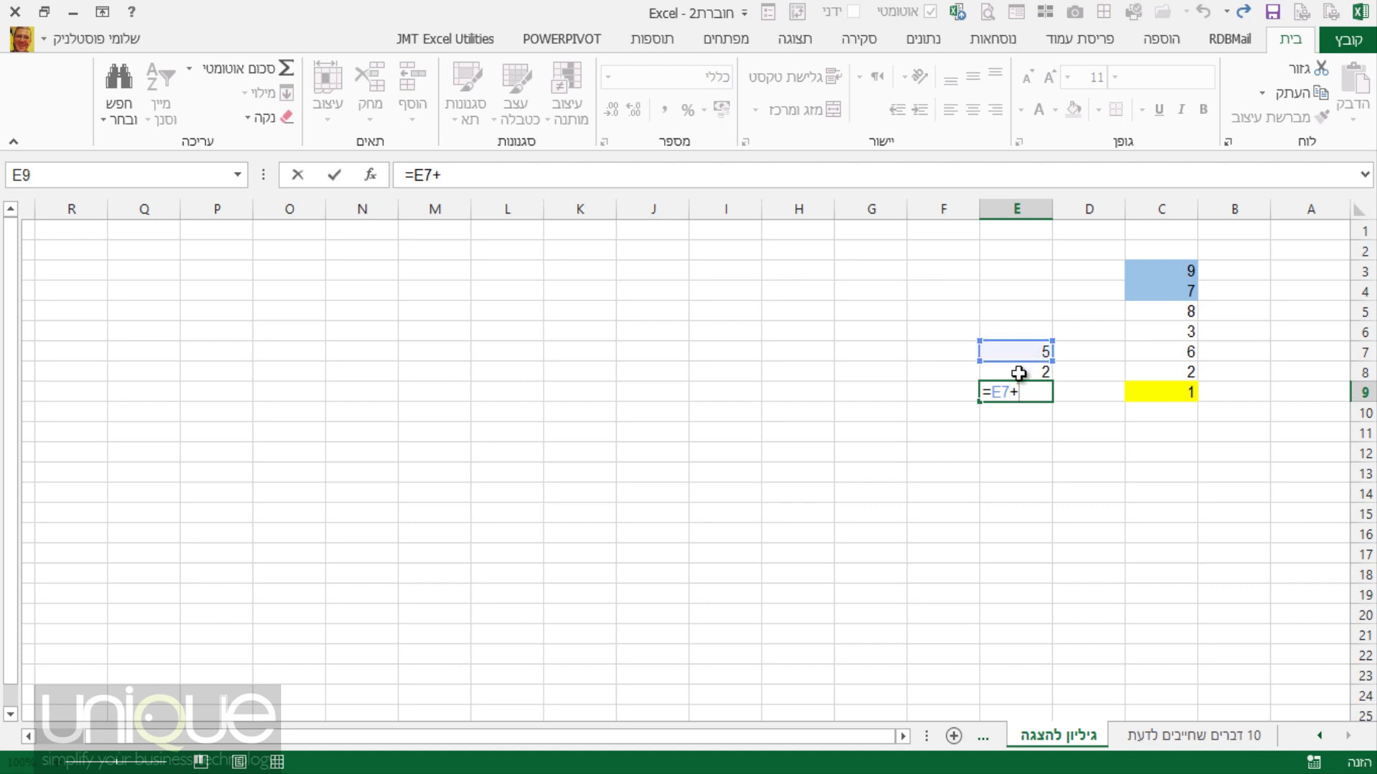
click(1018, 373)
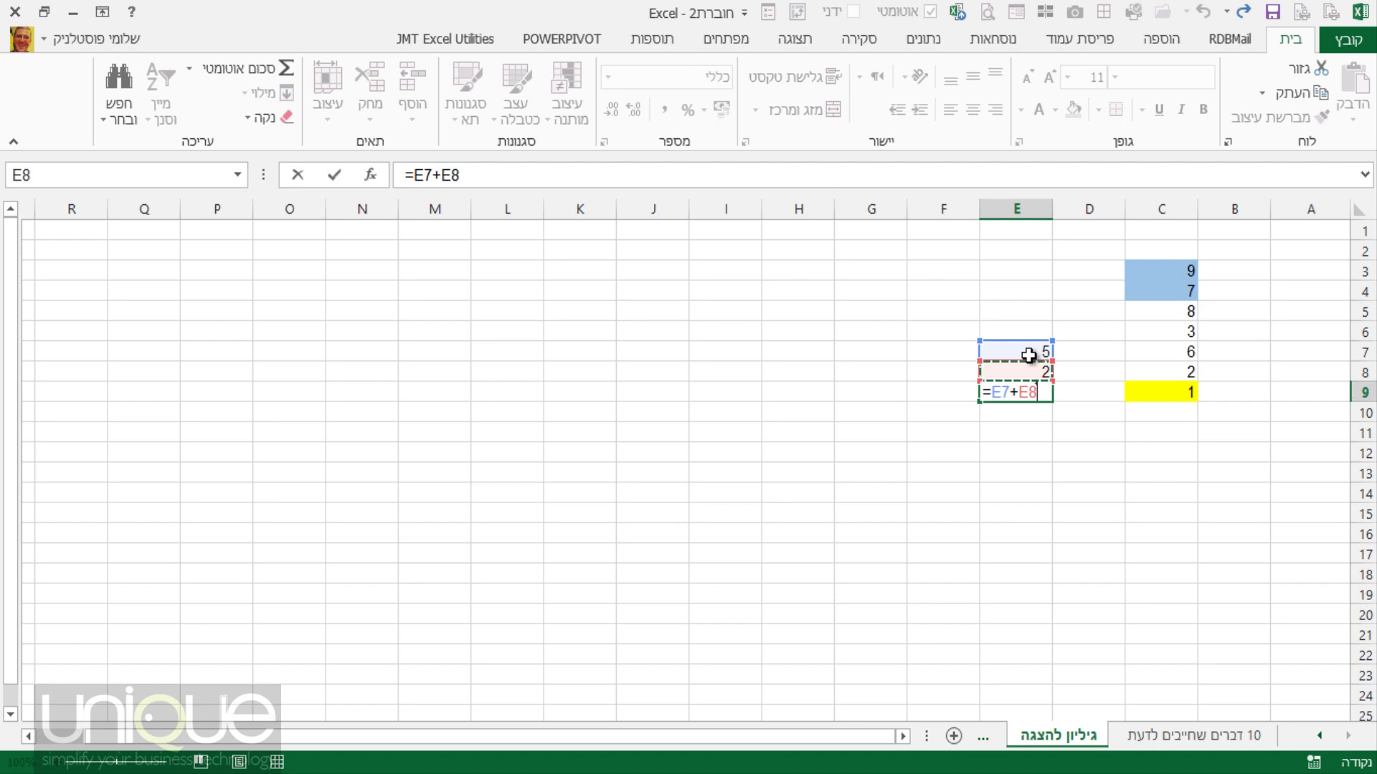
key(Return)
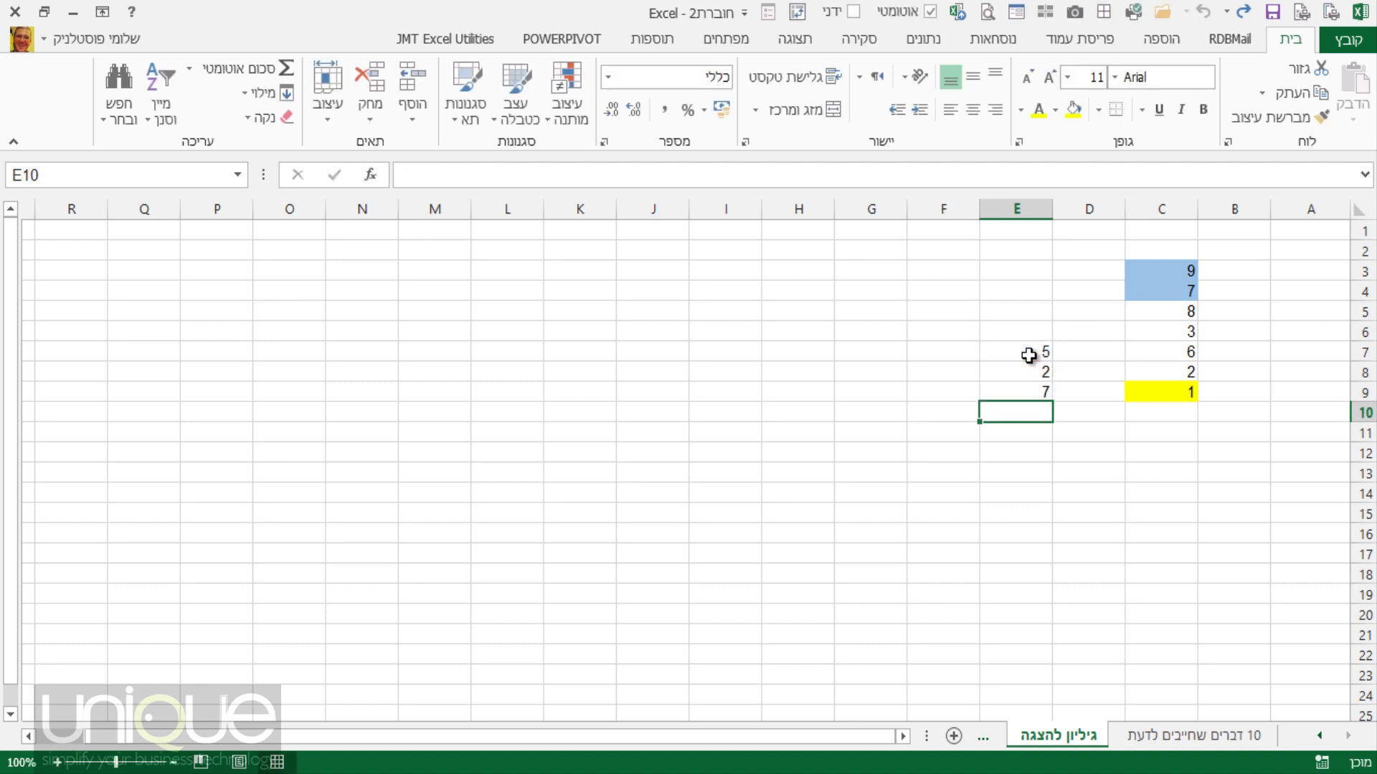
Change E7 to 2 so E9 recalculates to 4.
click(1033, 392)
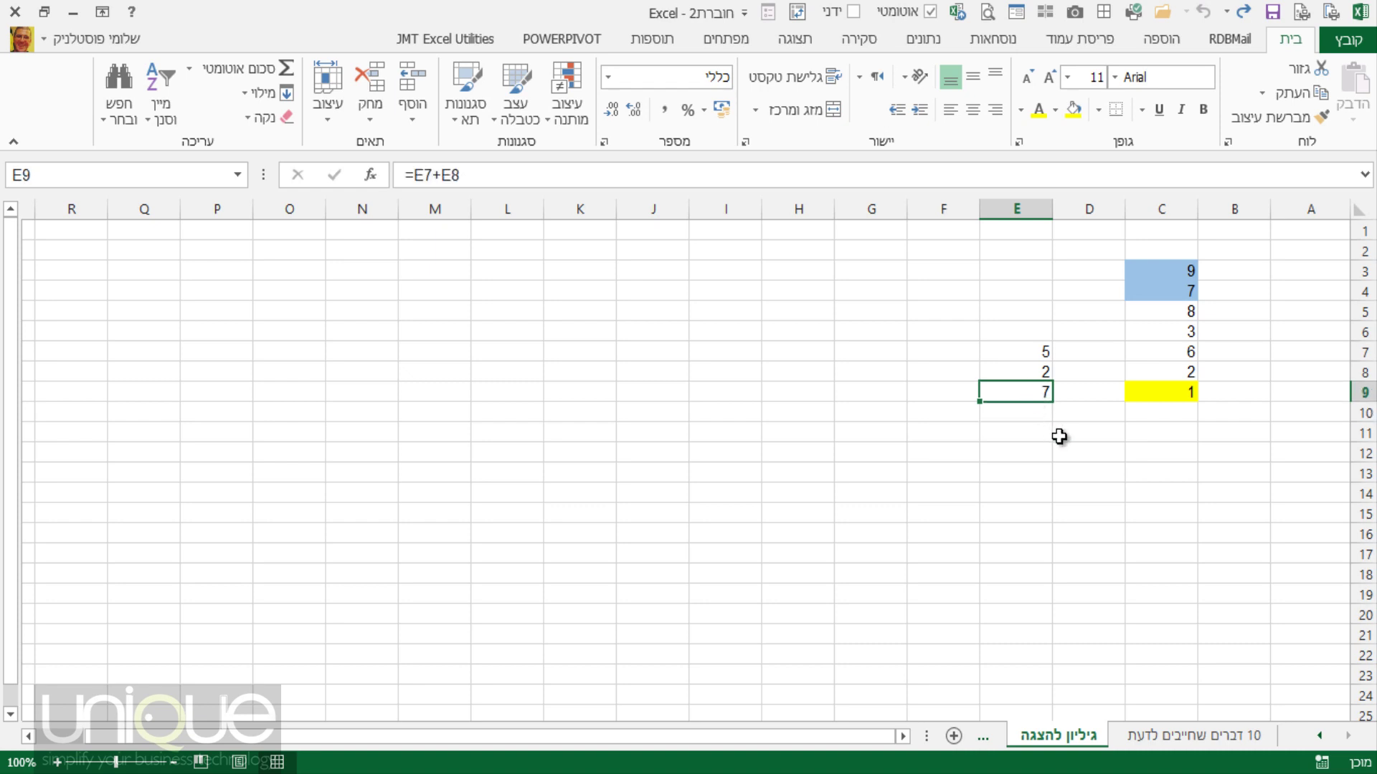
key(Up)
key(Up)
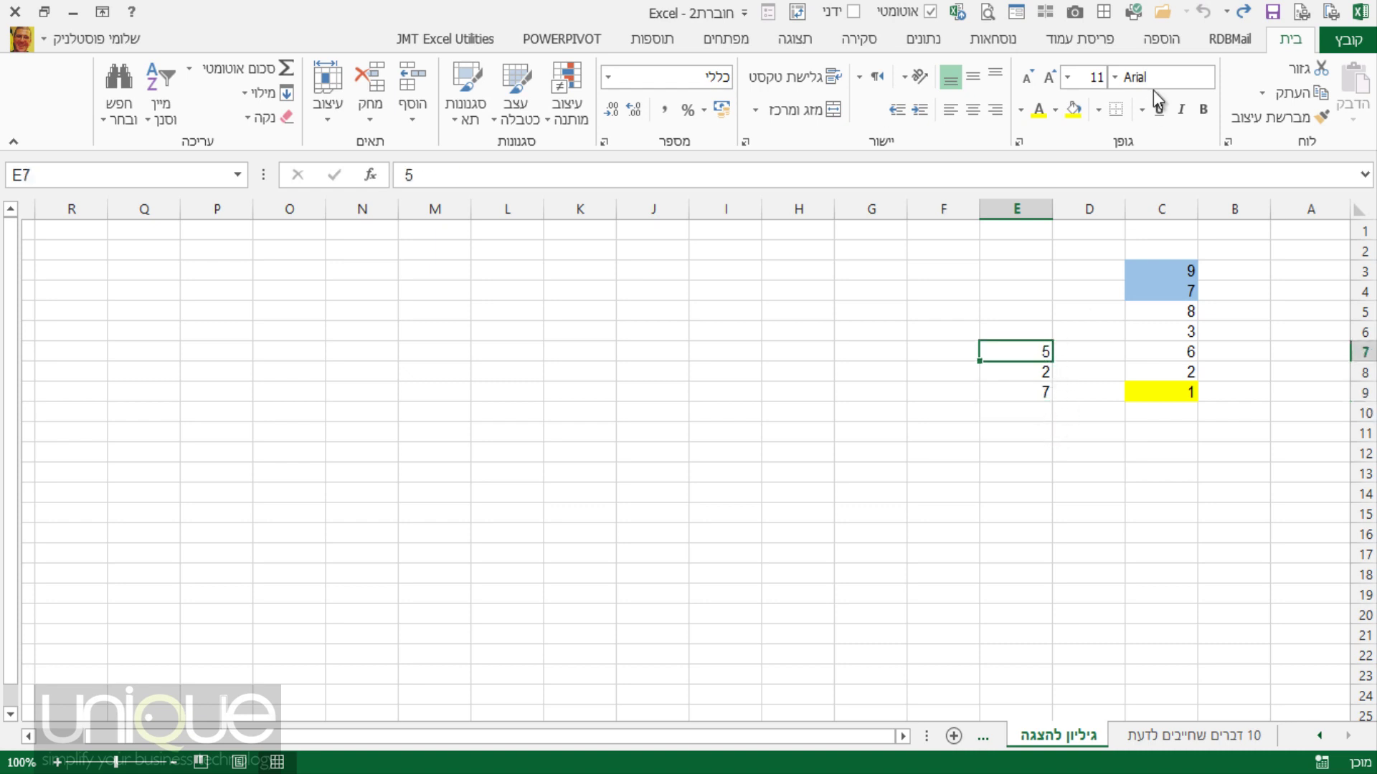
text(2)
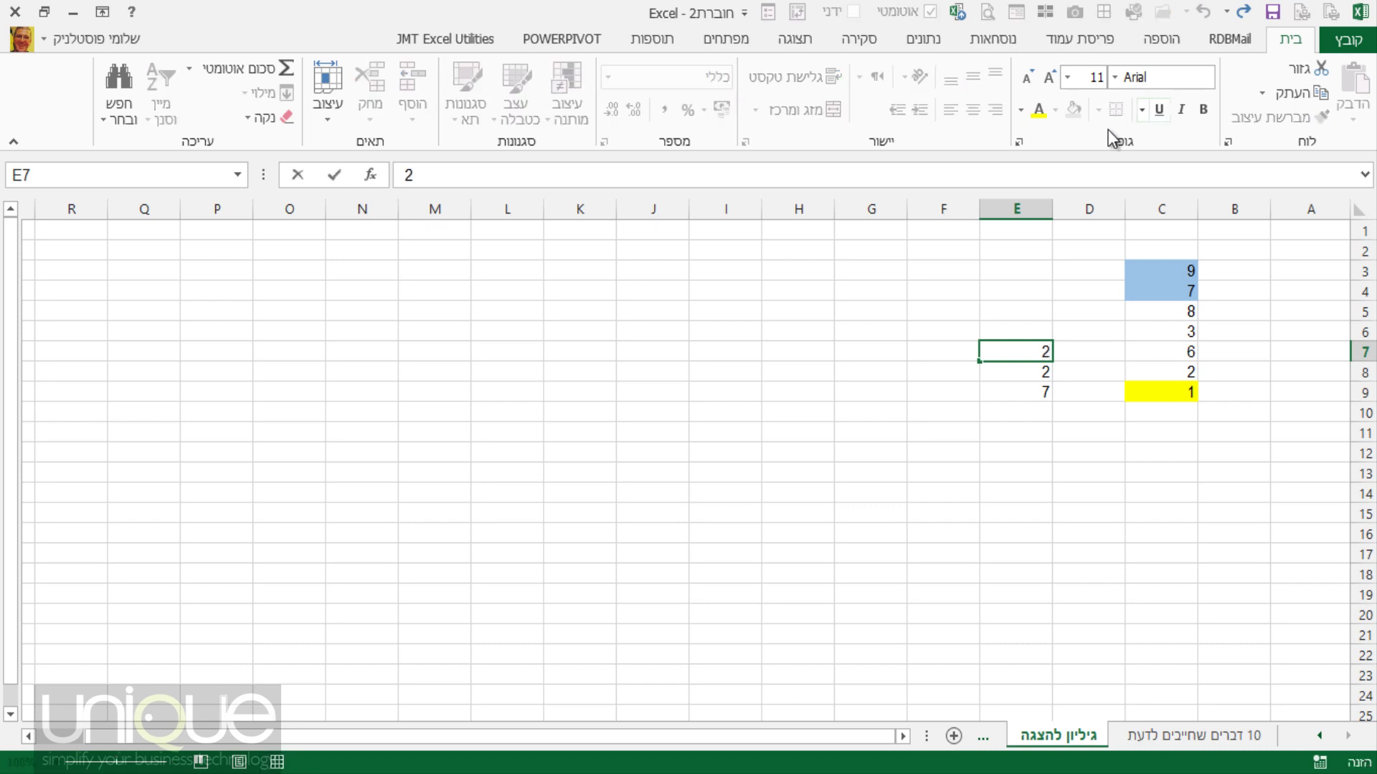
key(Return)
click(1019, 396)
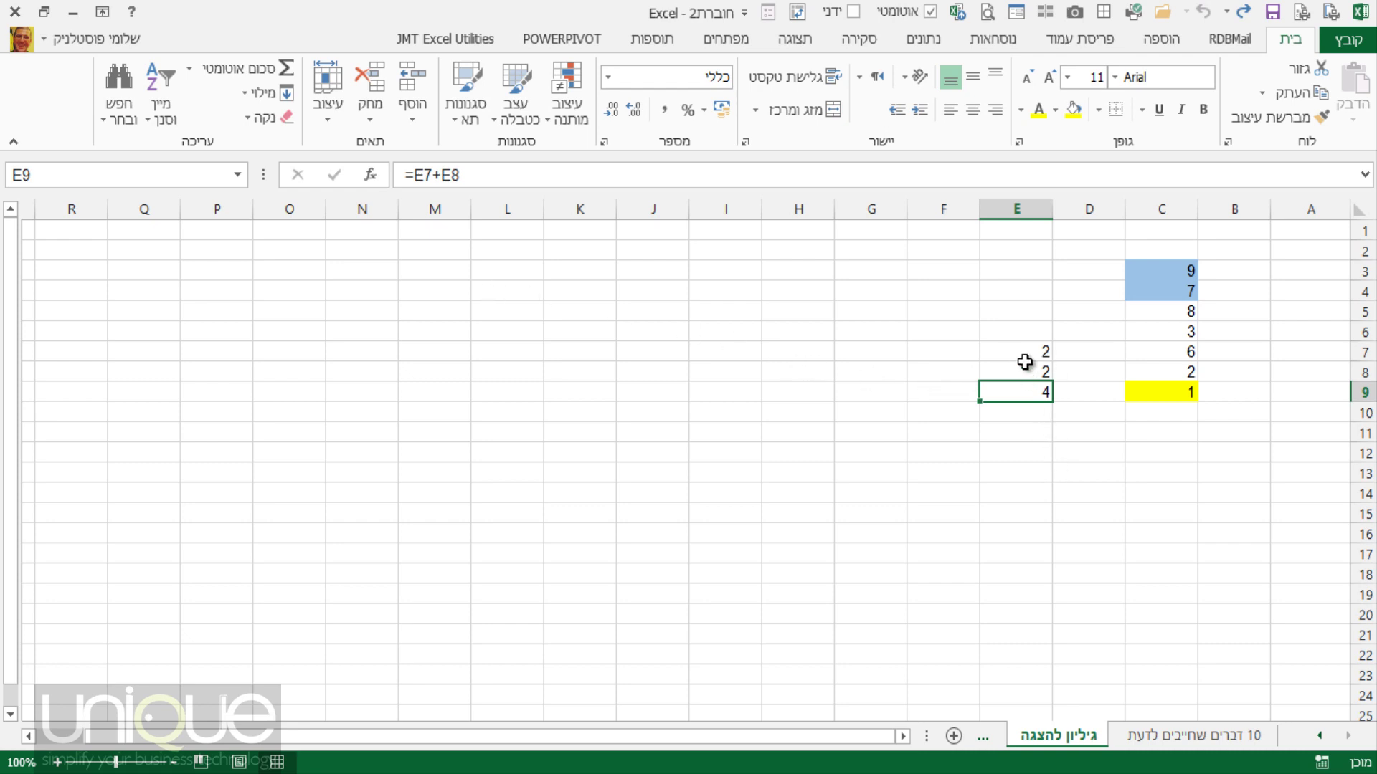
Set F7 to 8 and enter =F7/F8 in F9, returning 4.
drag(1026, 351, 864, 382)
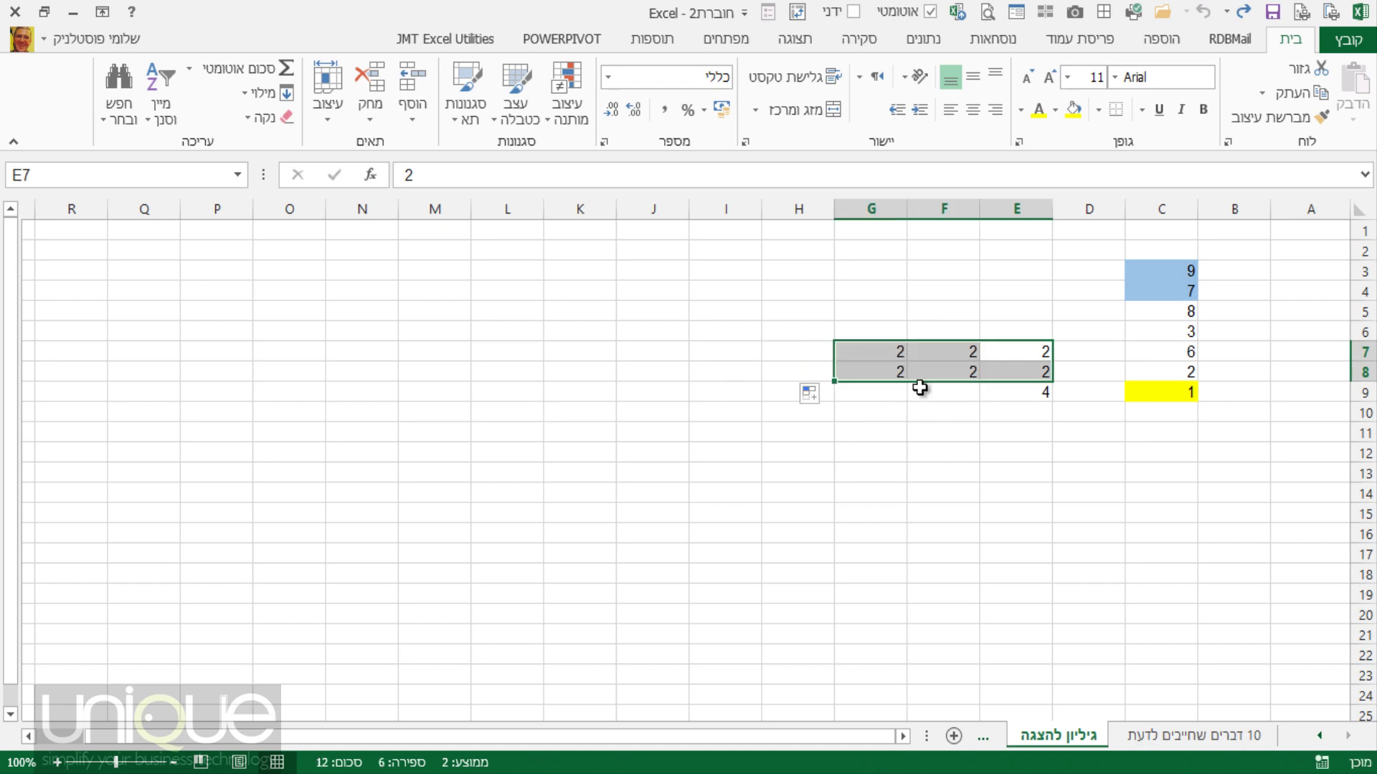
click(956, 353)
text(8)
key(Return)
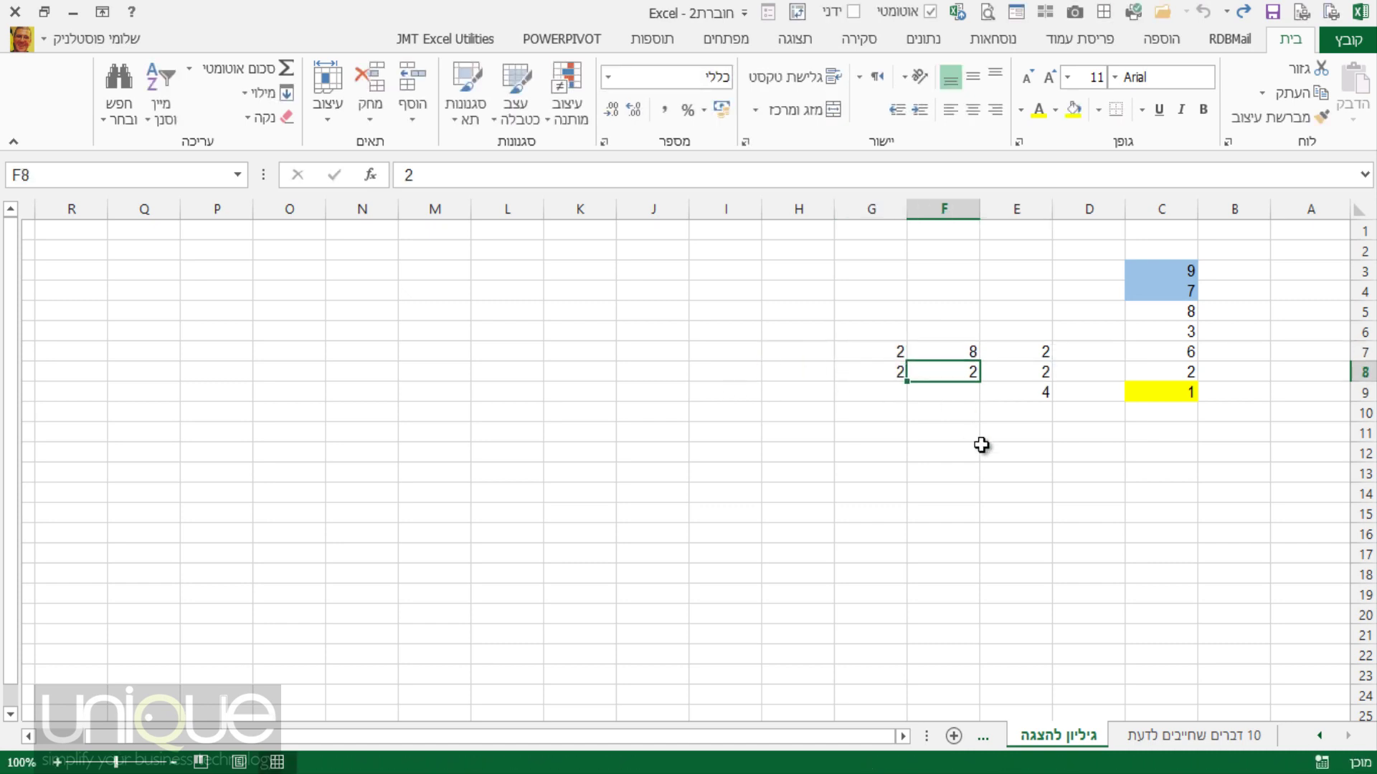
click(966, 397)
text(=)
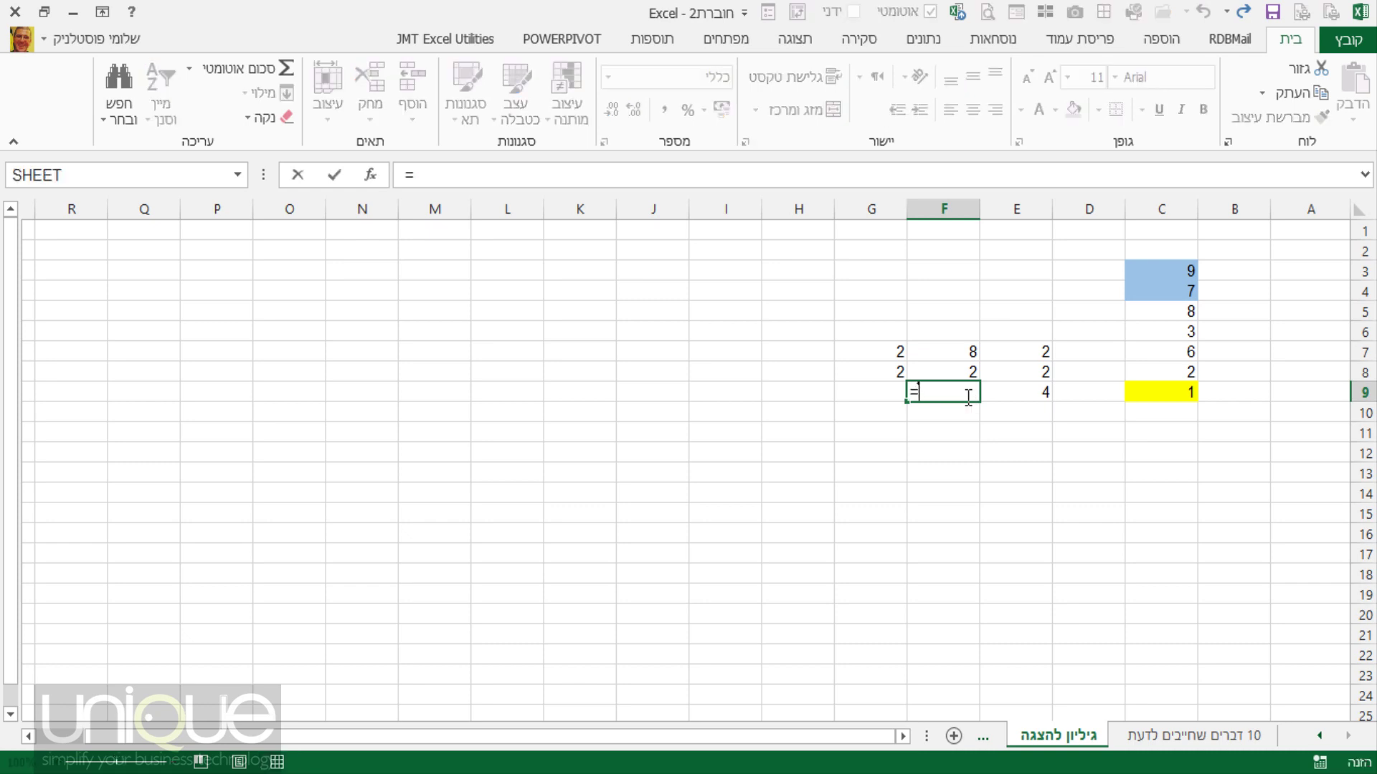
click(966, 350)
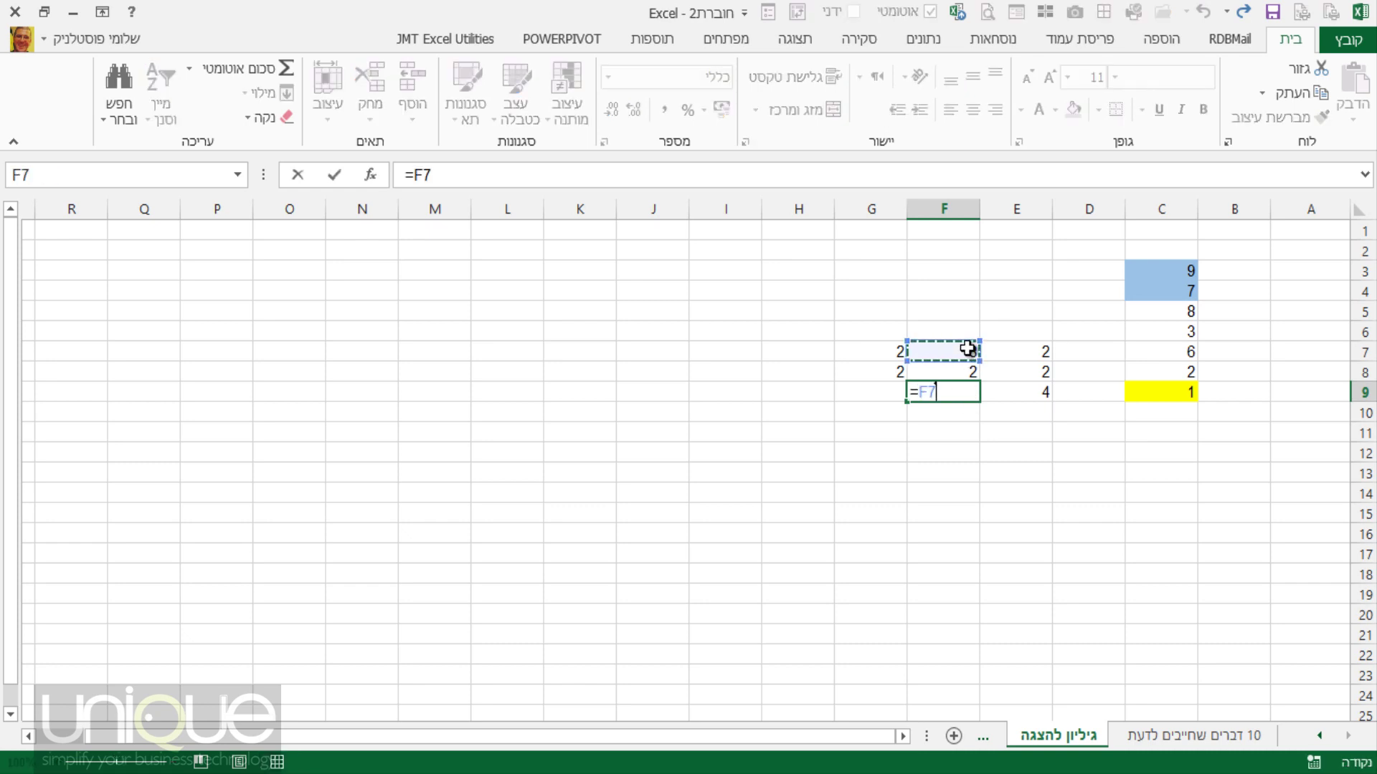
text(/)
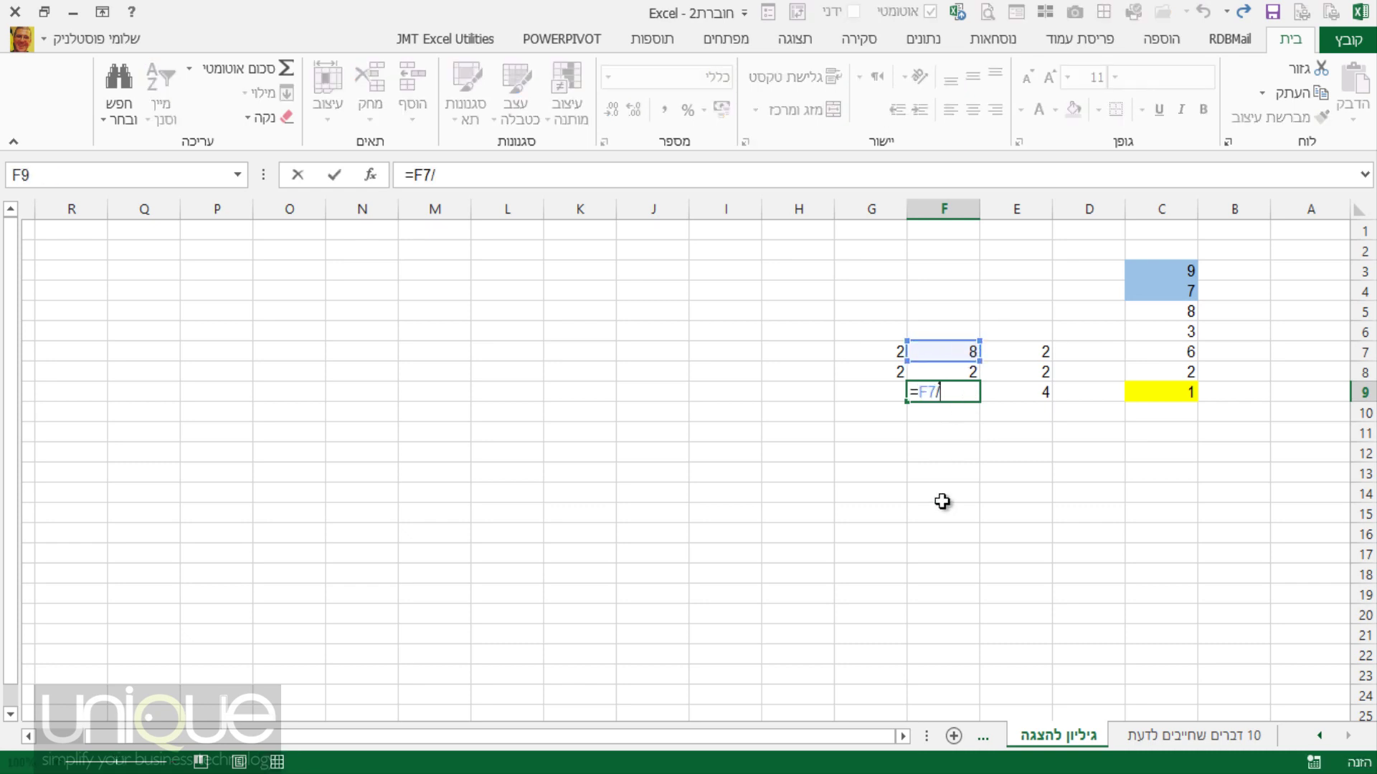
click(945, 373)
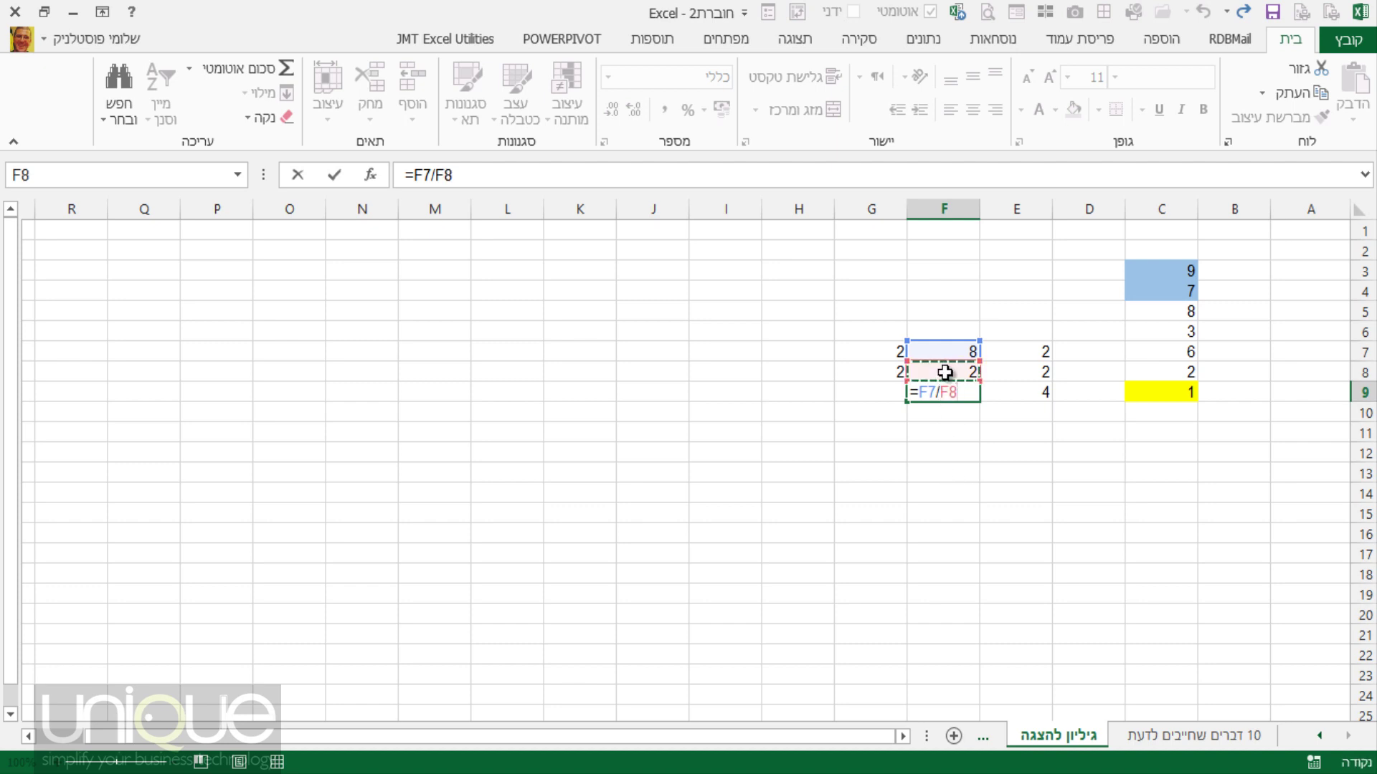
key(Return)
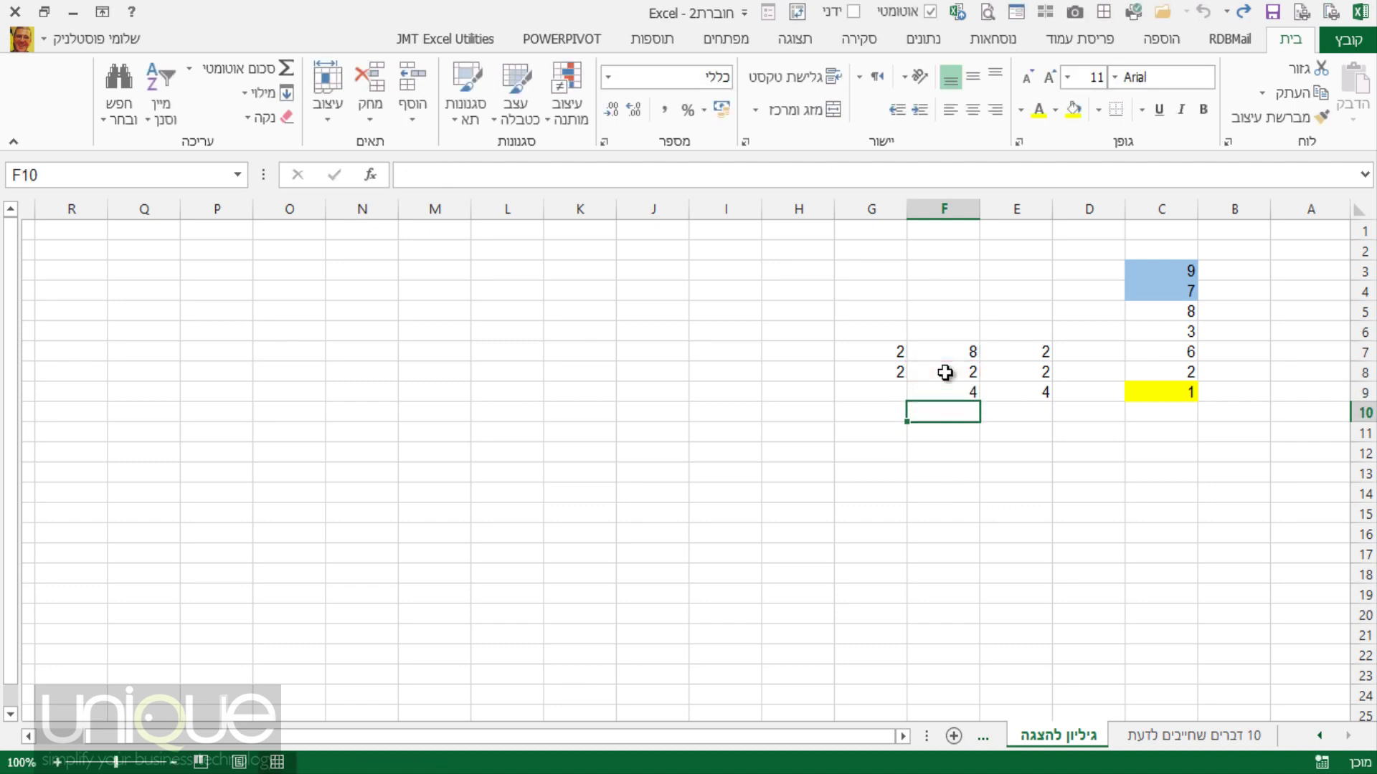
Set G7 to 80 and enter =G7-G8 in G9, returning 78.
click(960, 391)
click(899, 388)
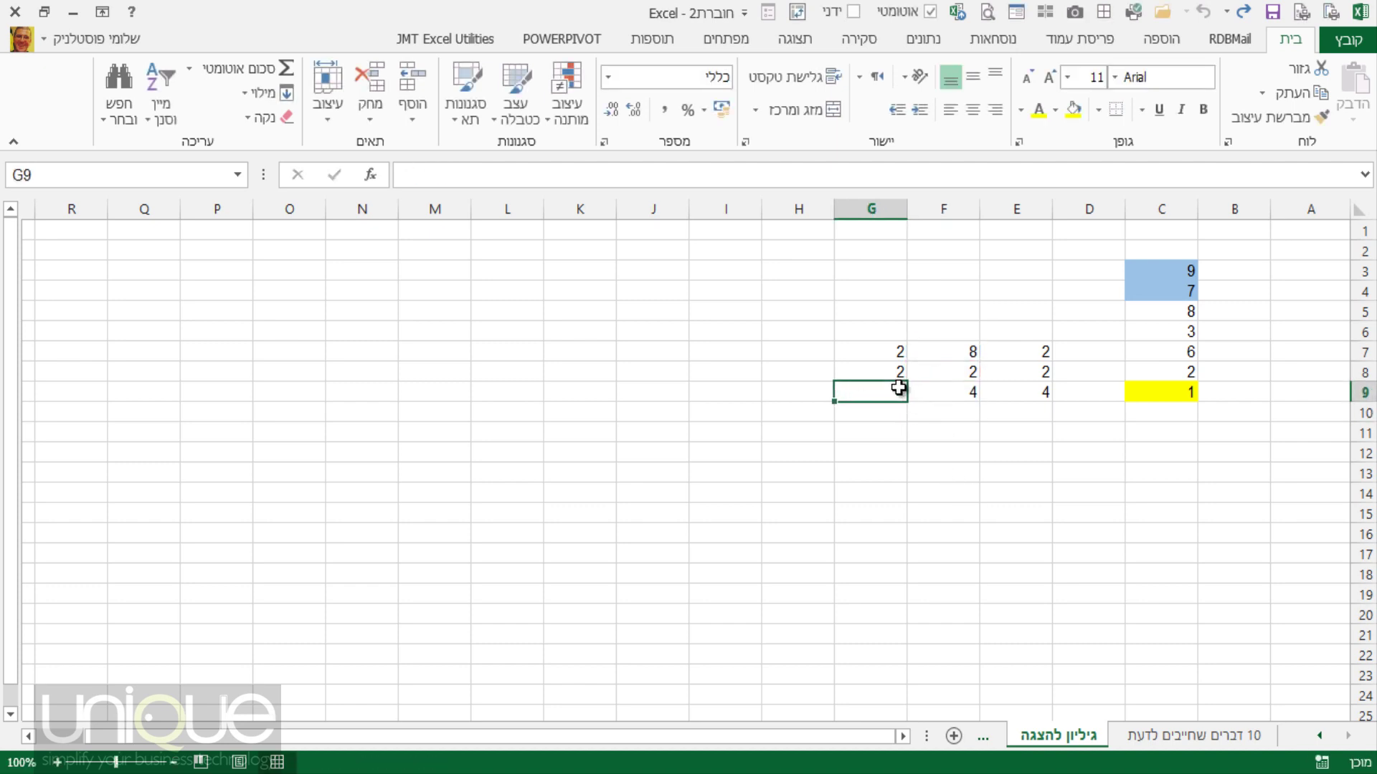
click(888, 354)
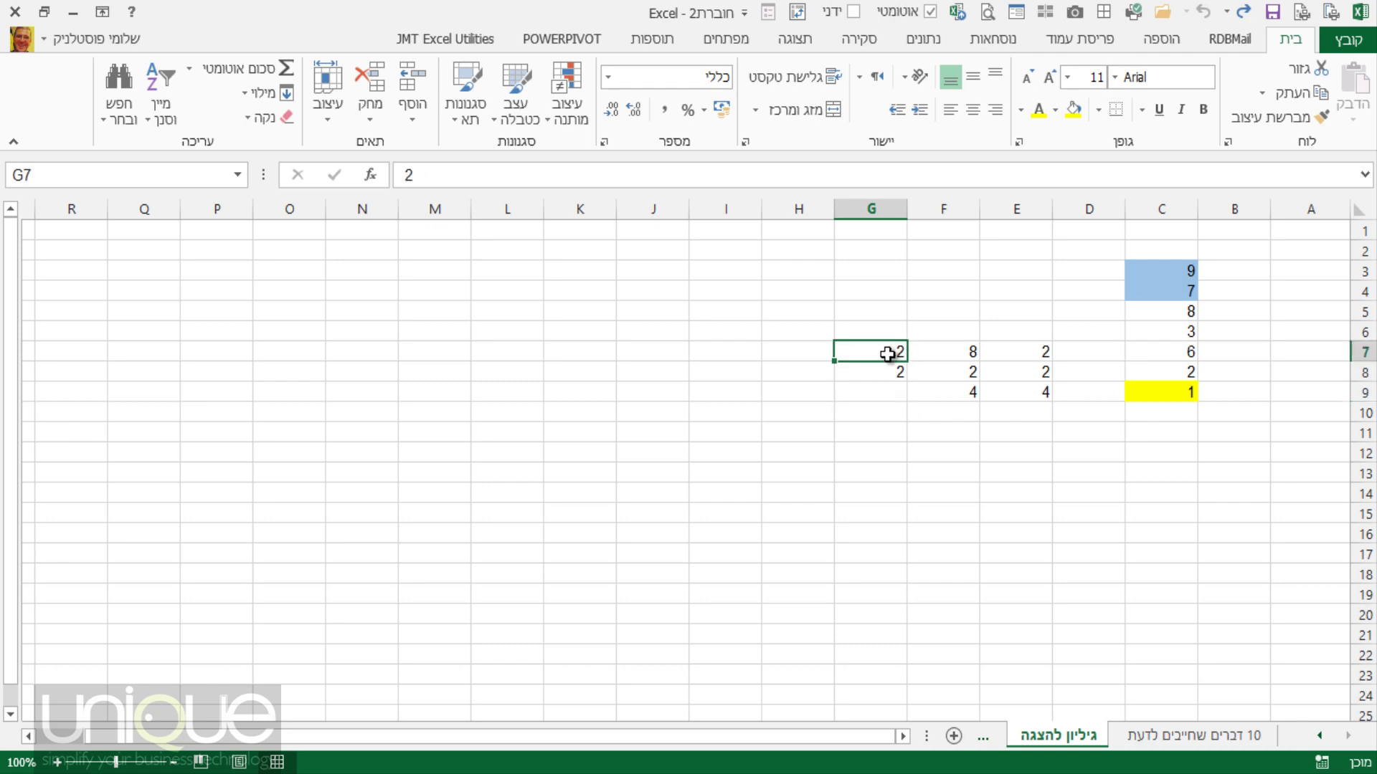
text(80)
key(Return)
key(Return)
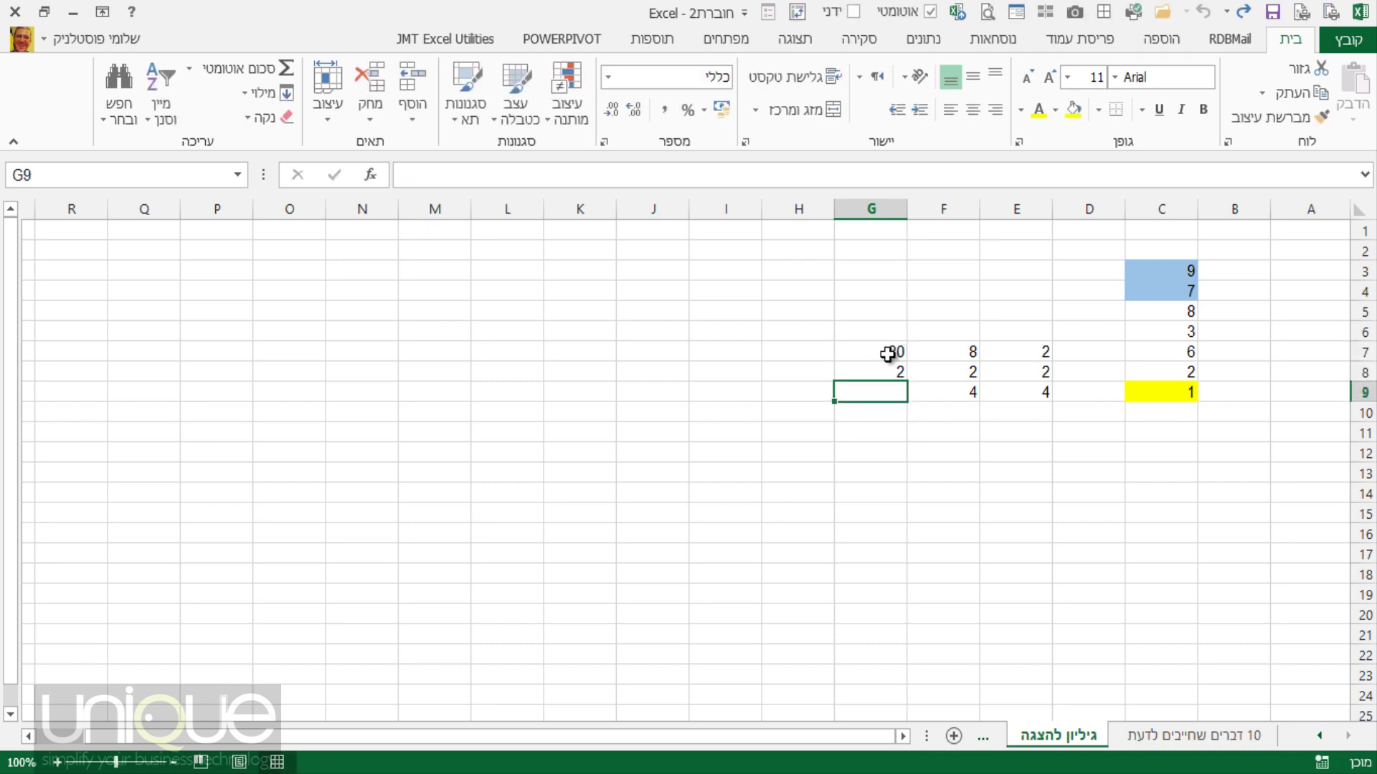
text(=)
click(888, 354)
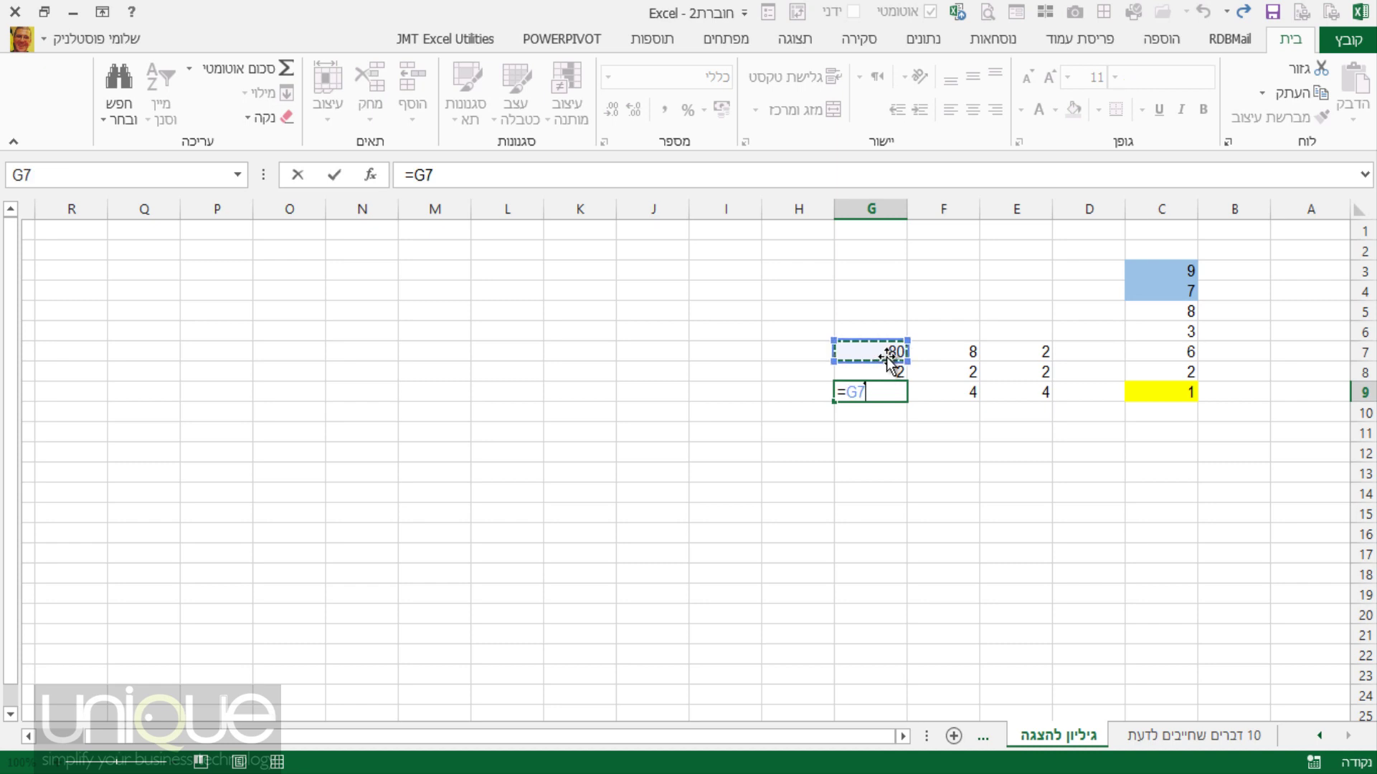
text(-)
click(889, 372)
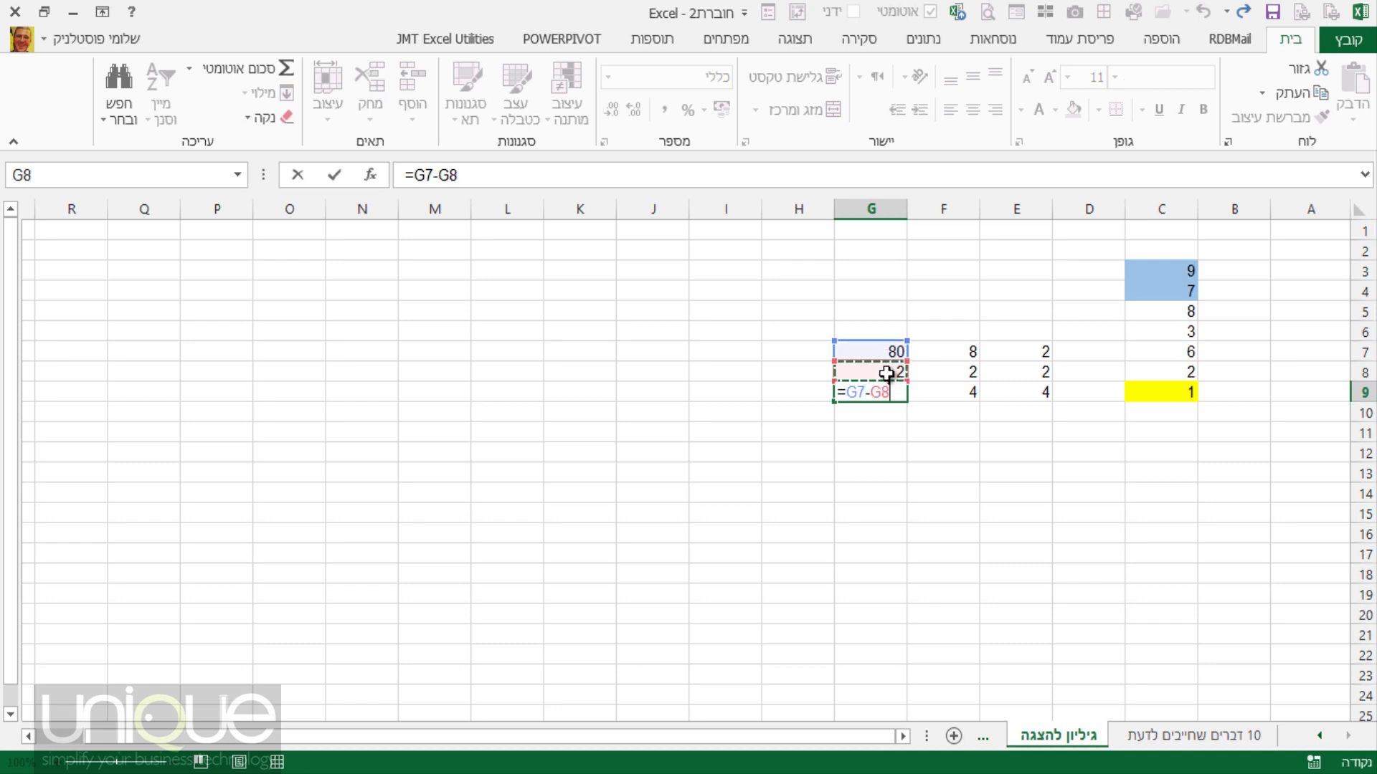
key(Return)
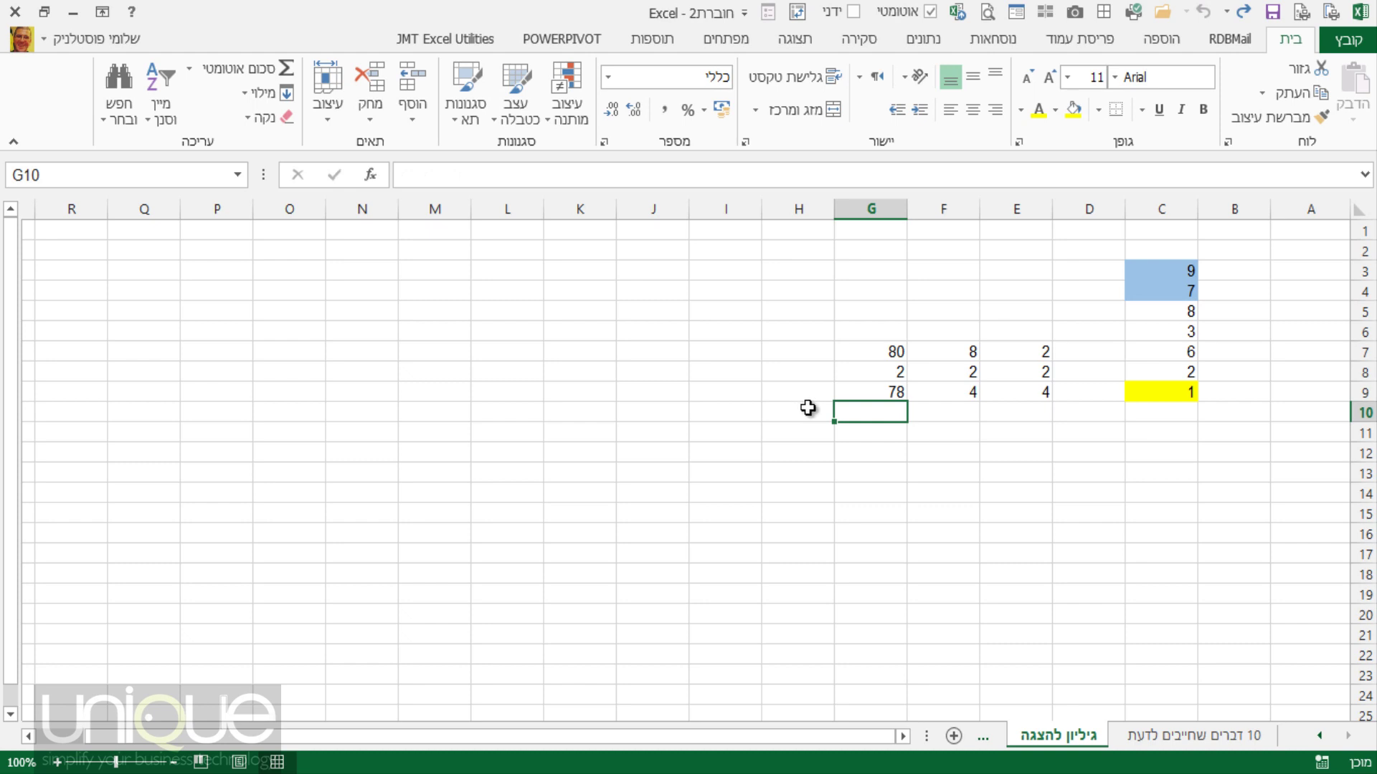
Review the row 9 formulas, then copy 80 and 2 from G7:G8 into H7:H8.
click(1026, 360)
click(1036, 393)
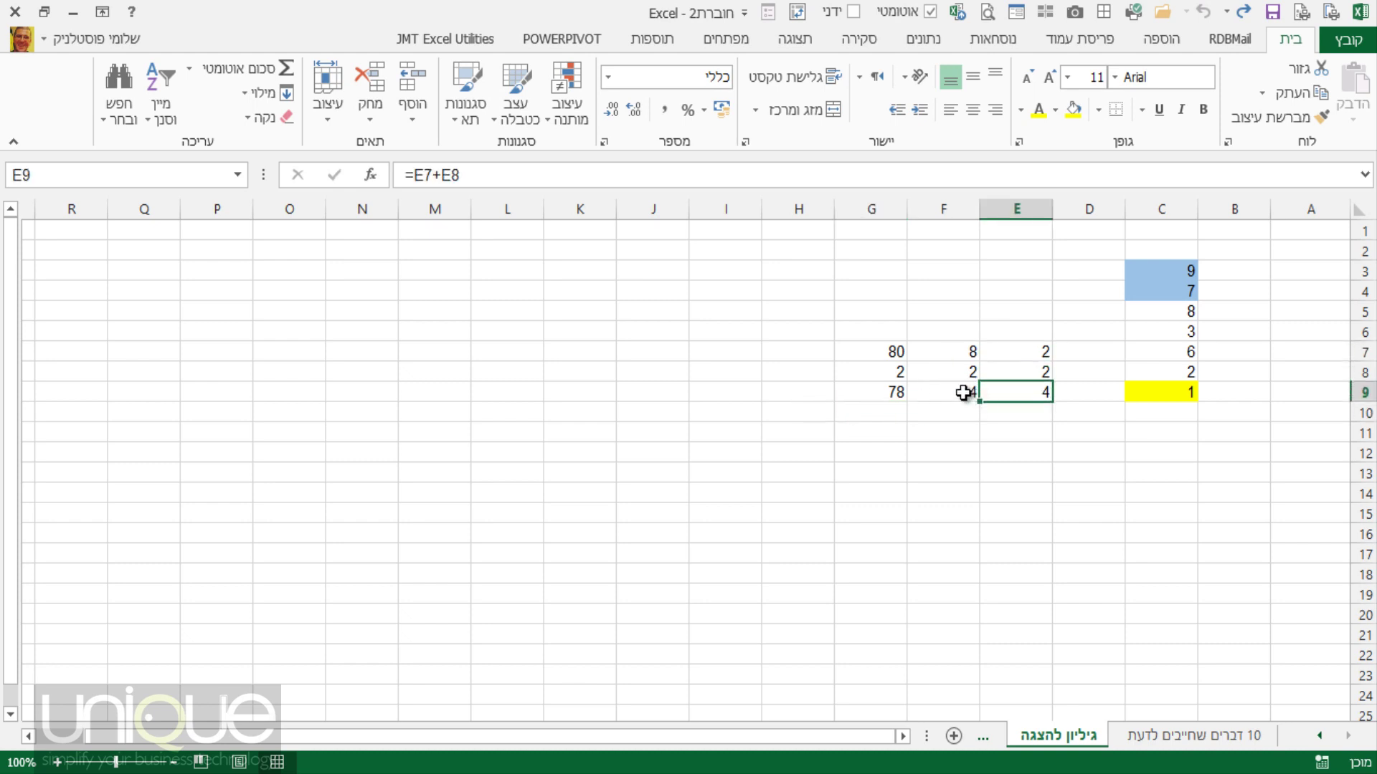
click(957, 393)
click(888, 397)
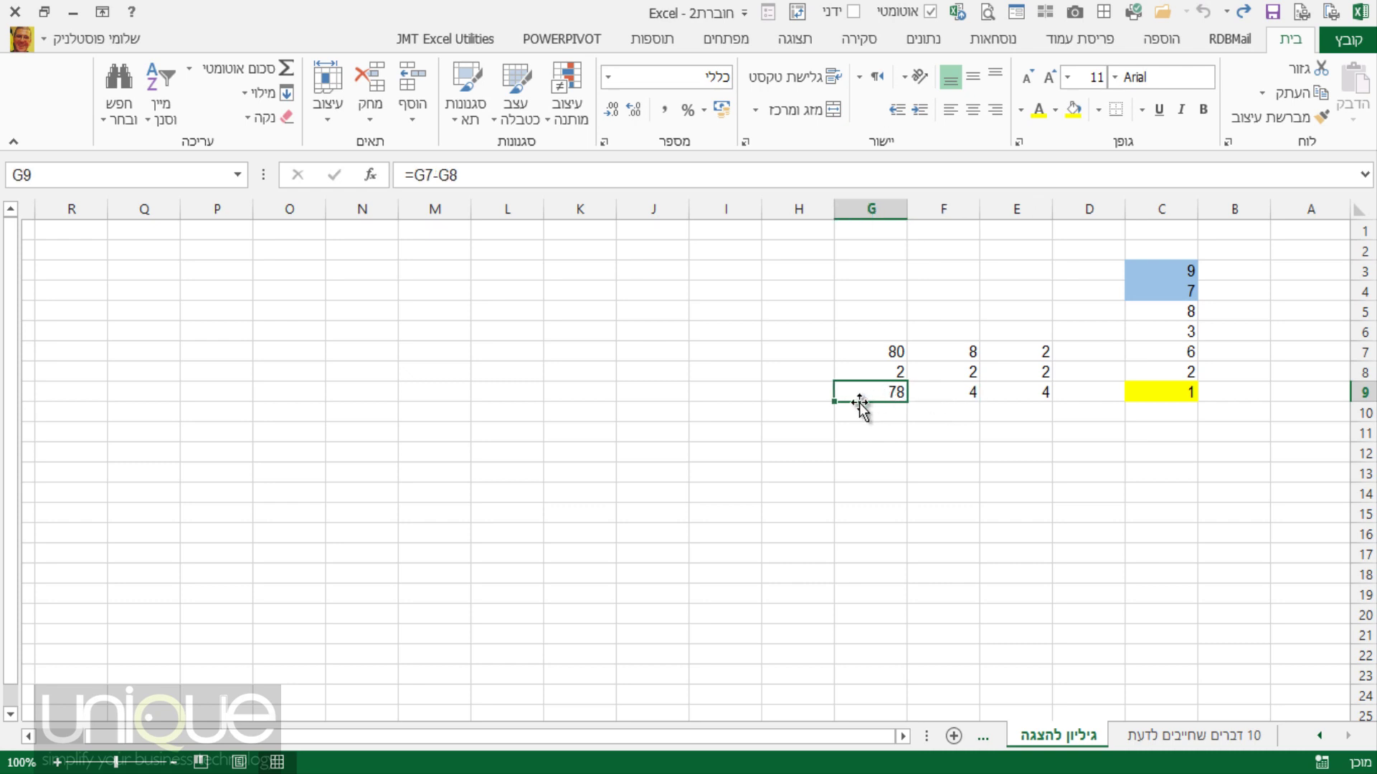
drag(857, 357, 783, 399)
click(801, 395)
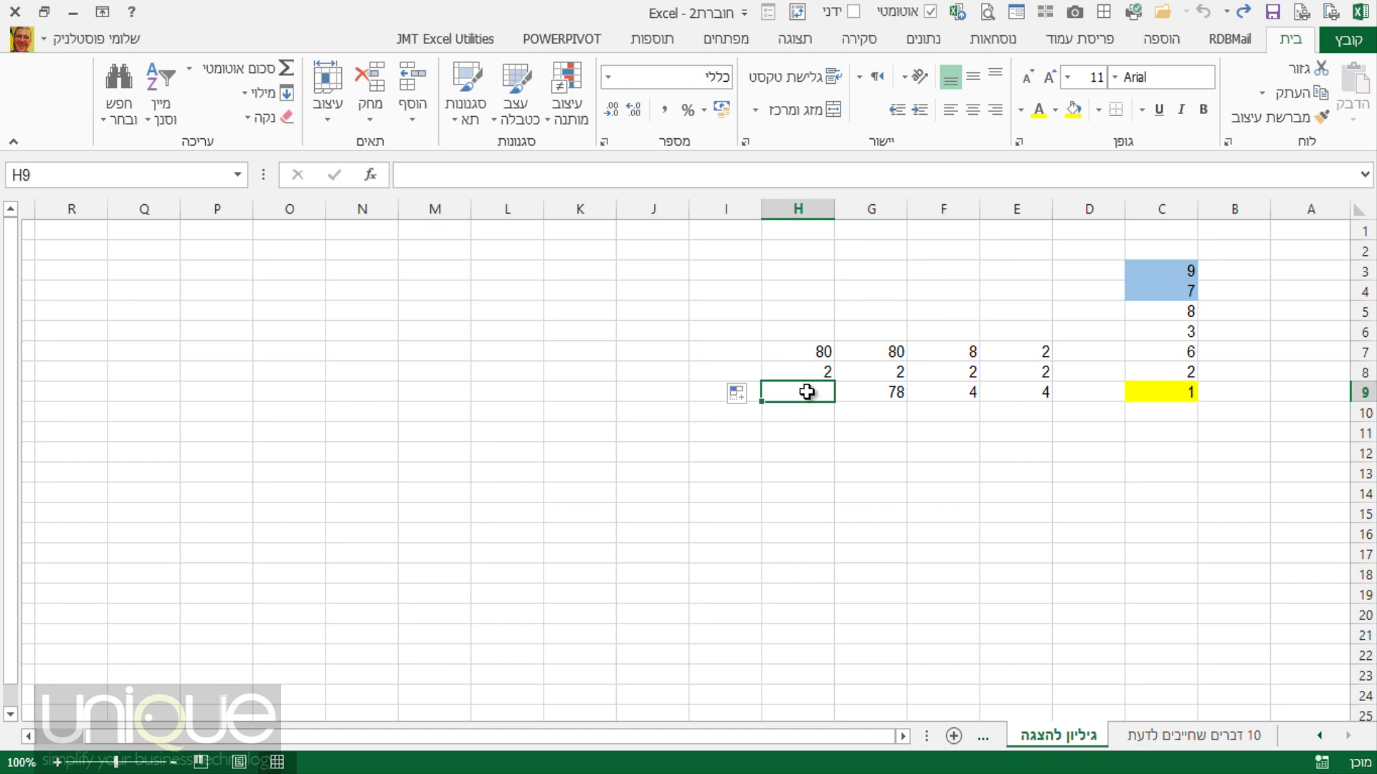
Enter =H7*H8 in H9 to return 160, then select C10 and show the Formulas tab.
text(=)
click(812, 354)
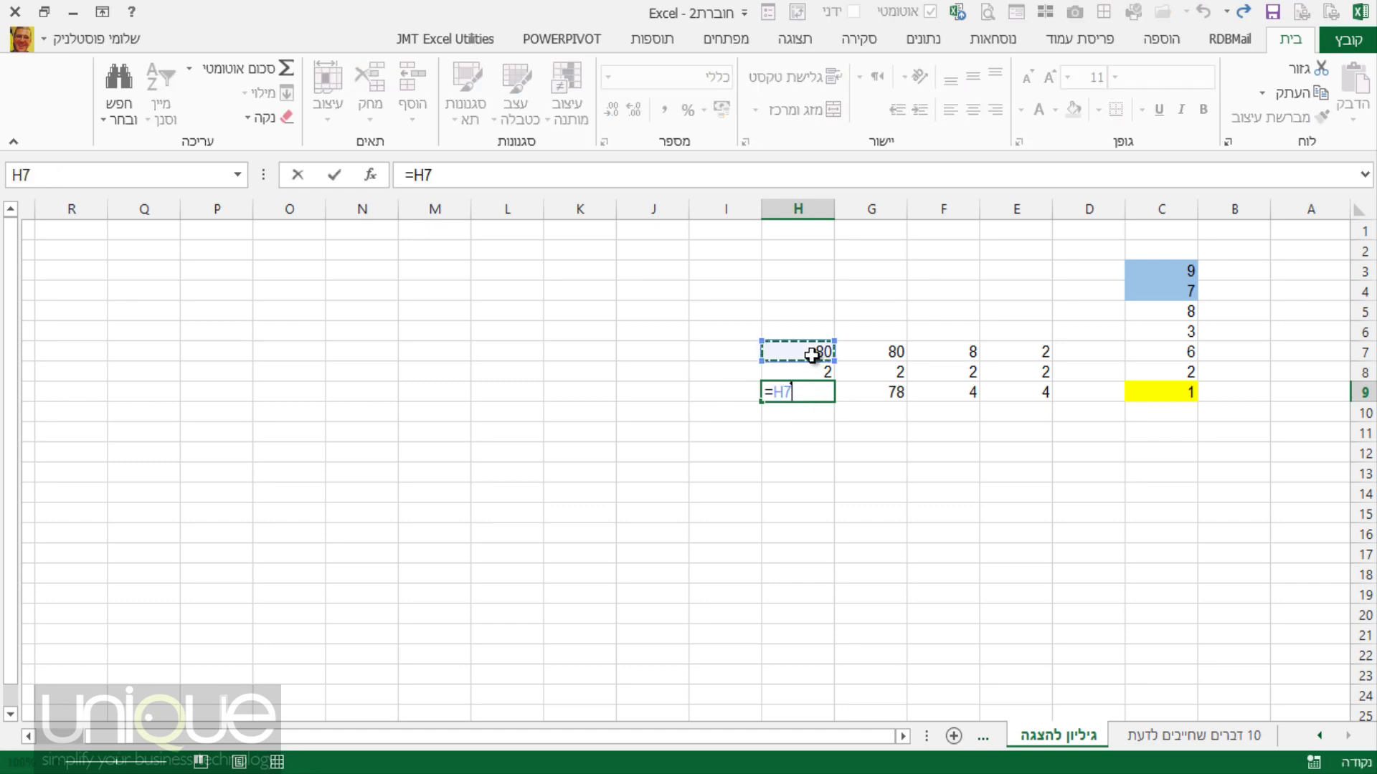
text(*)
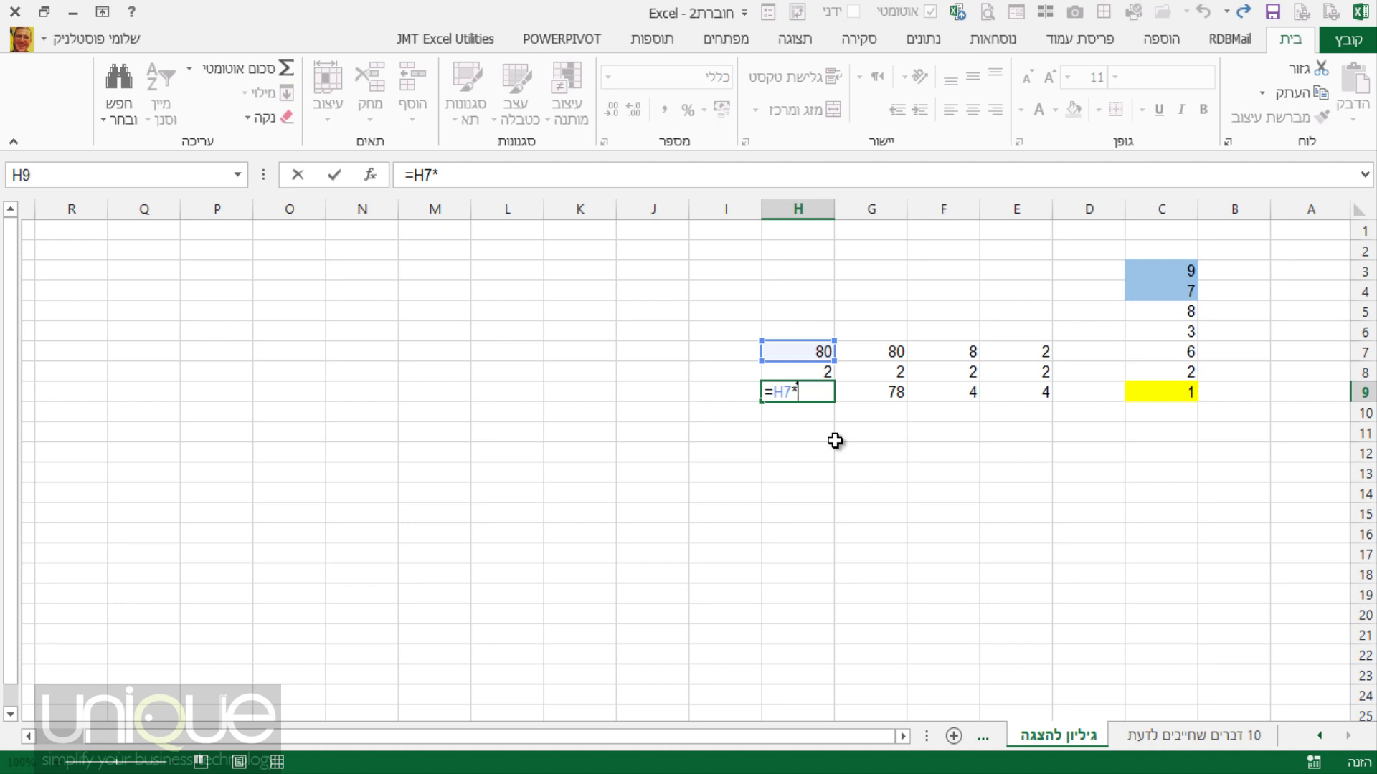
click(802, 370)
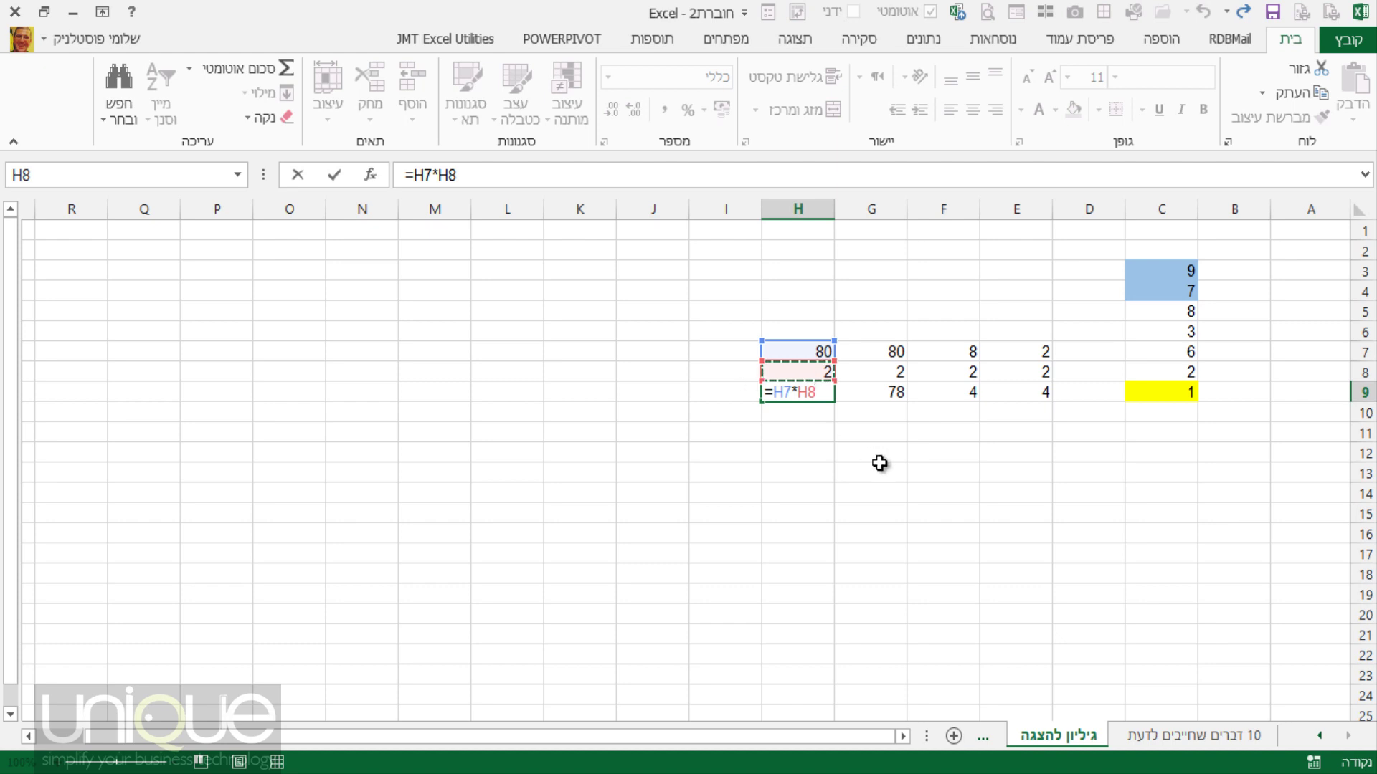
key(Return)
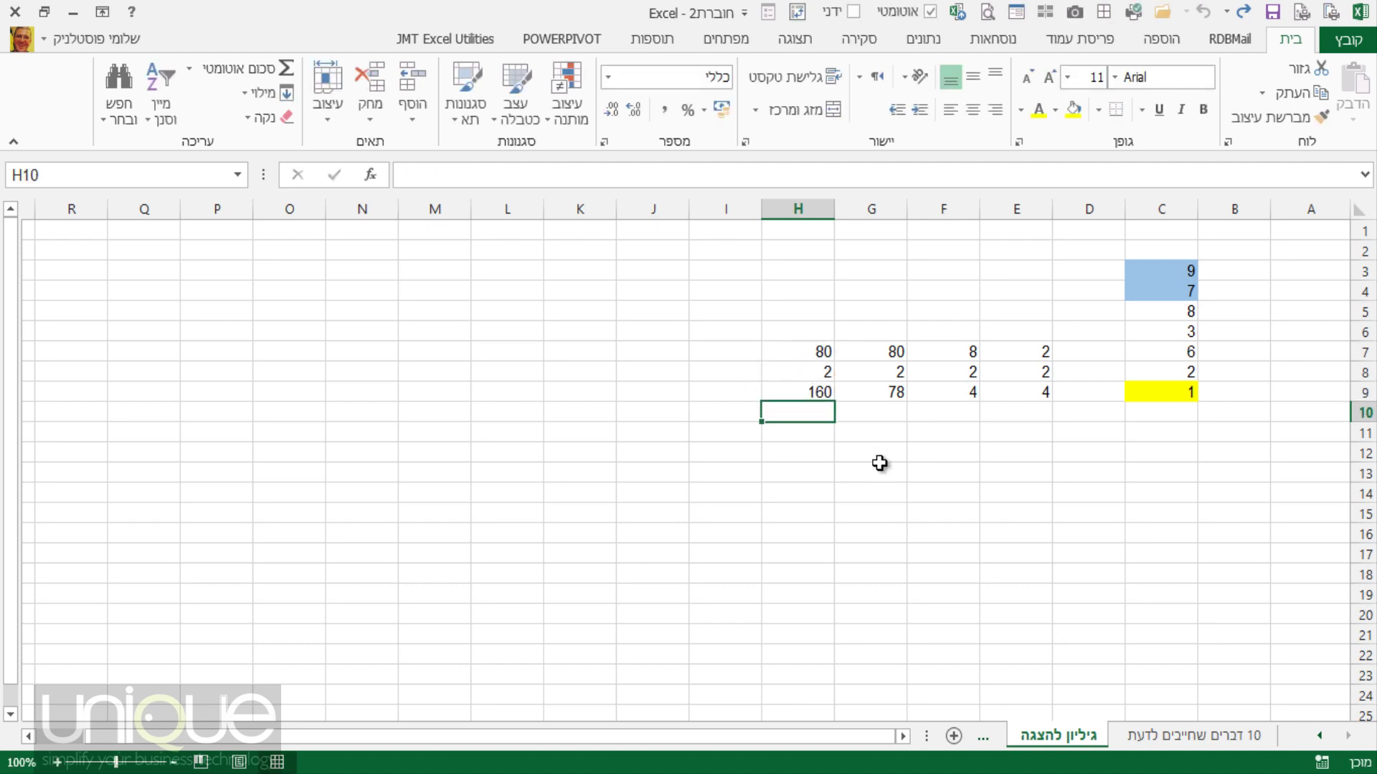
click(789, 395)
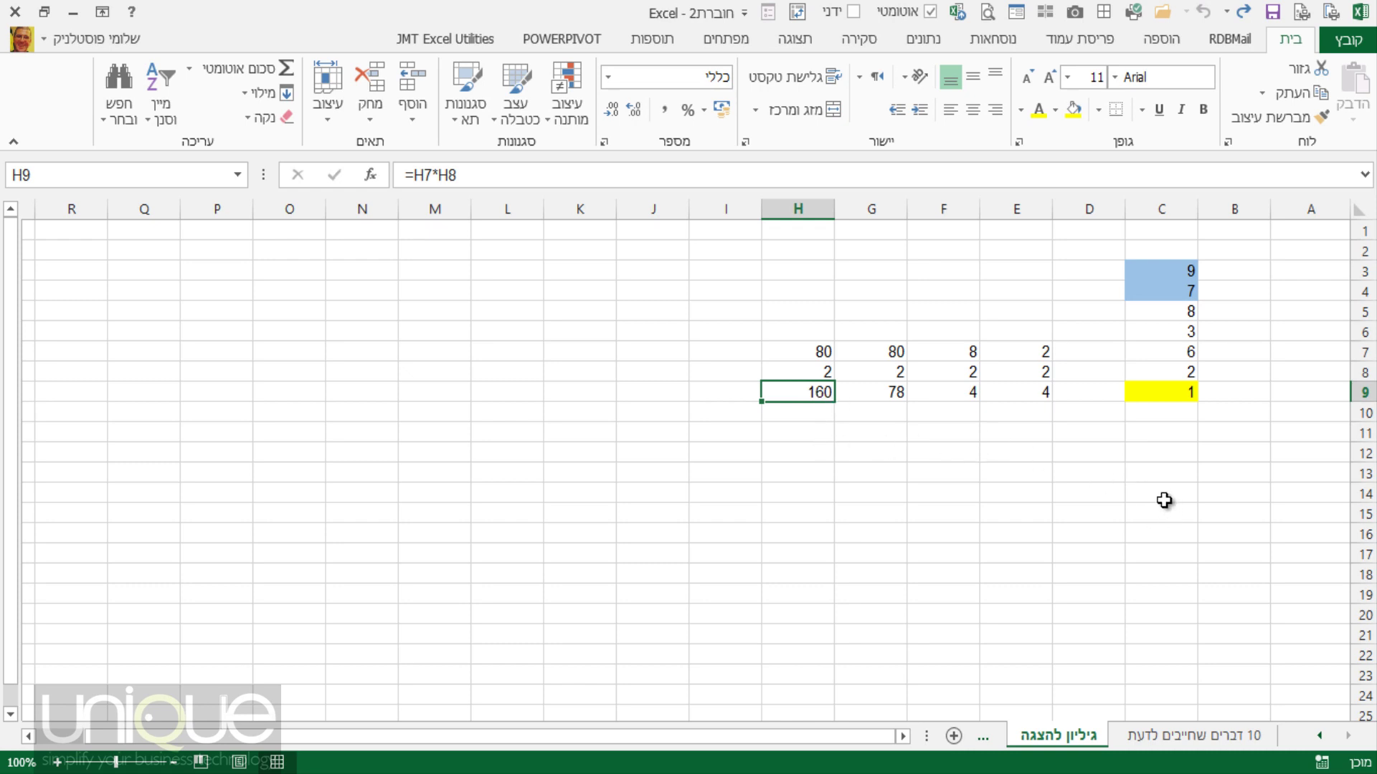
click(1157, 415)
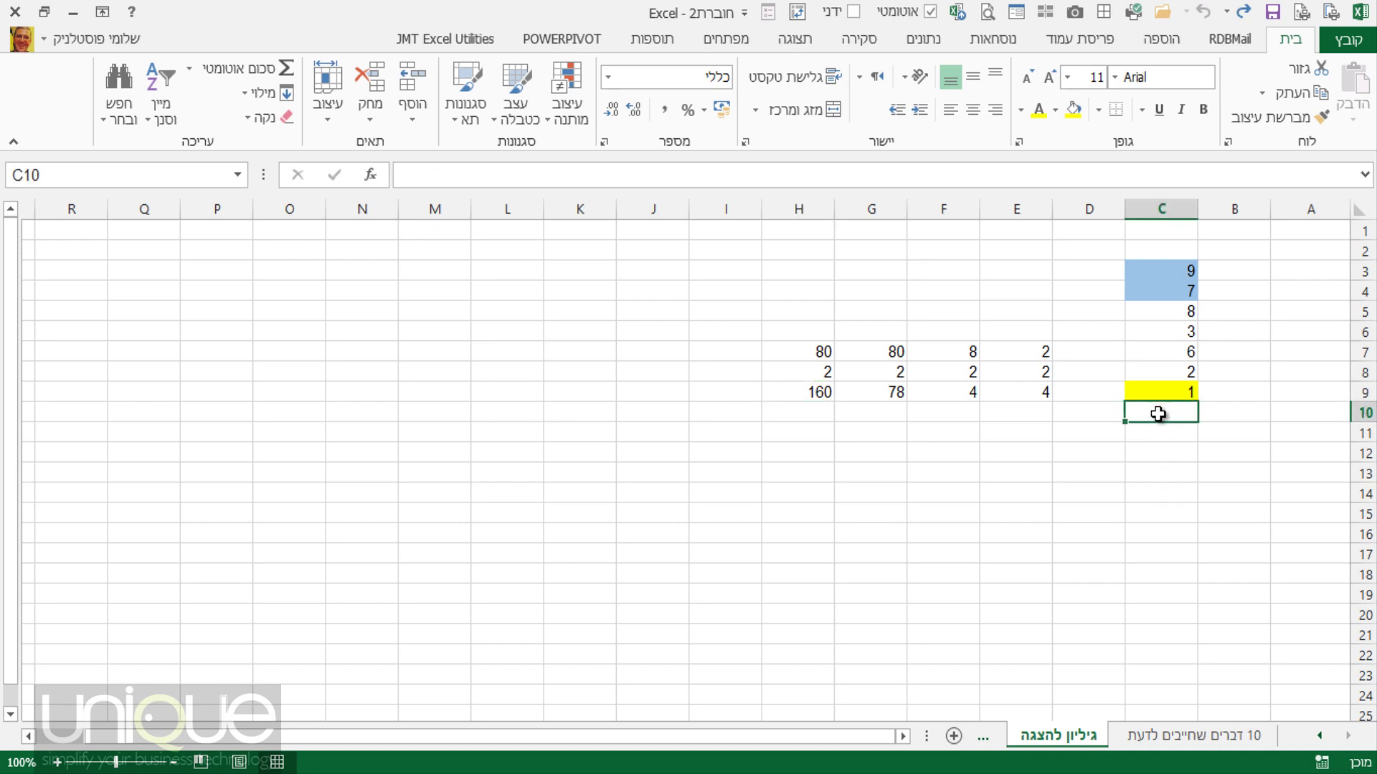
click(996, 37)
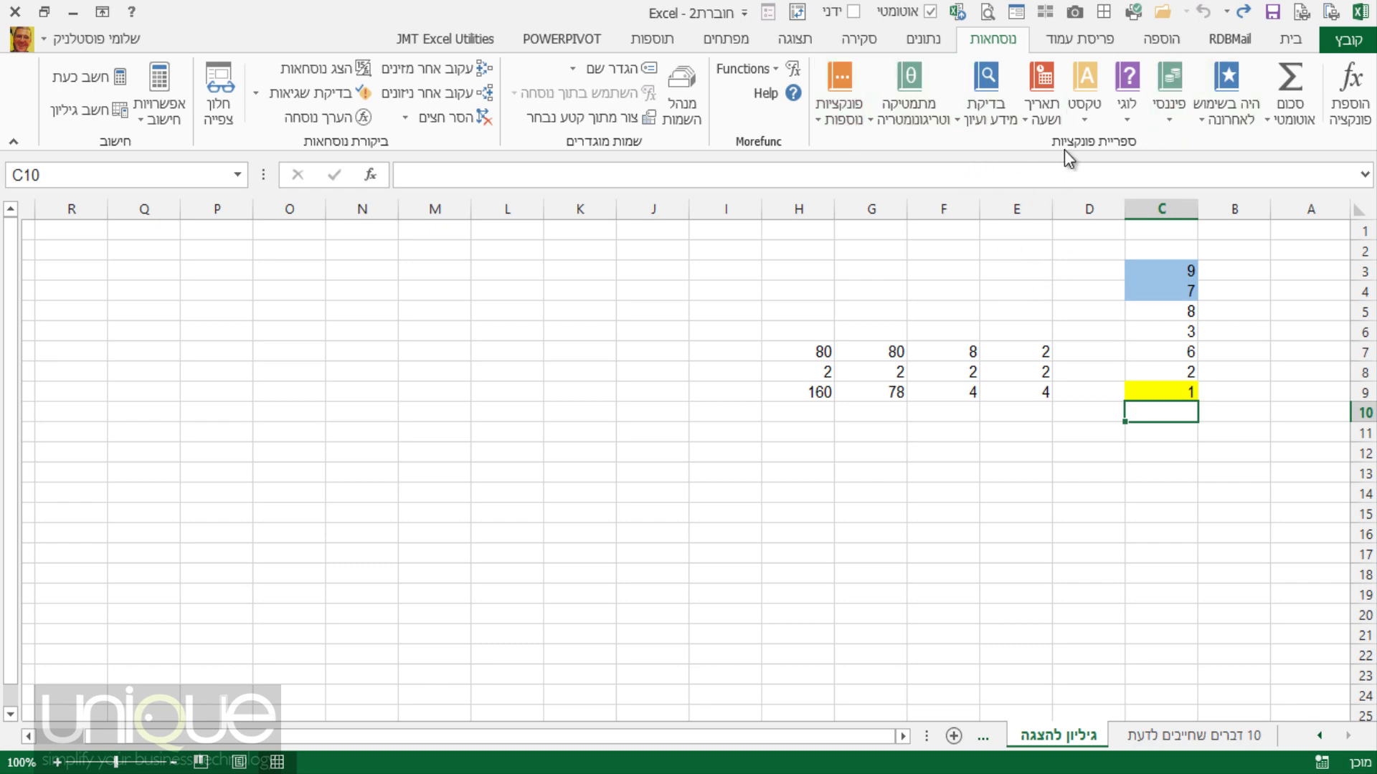
Open and dismiss the AutoSum dropdown without inserting anything, then go back to Home.
click(1297, 121)
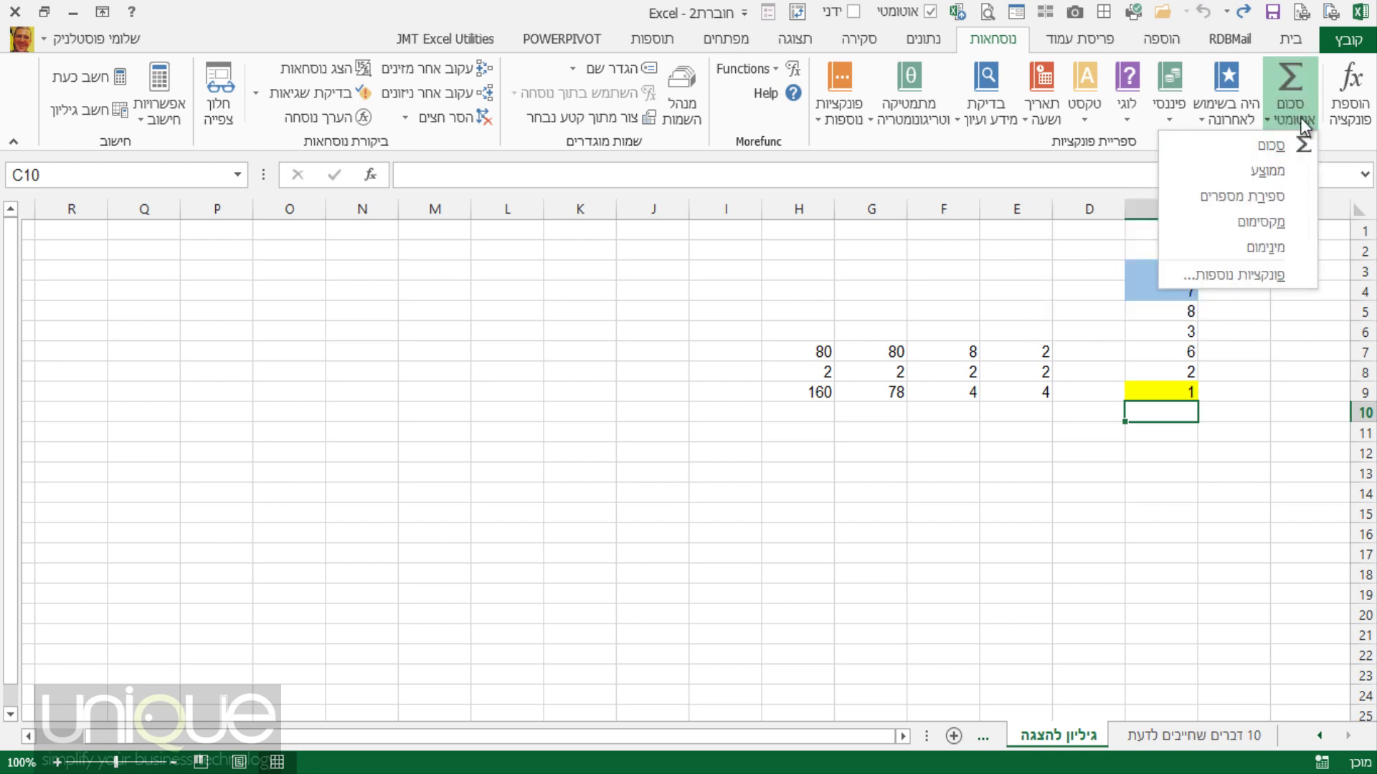
click(1287, 326)
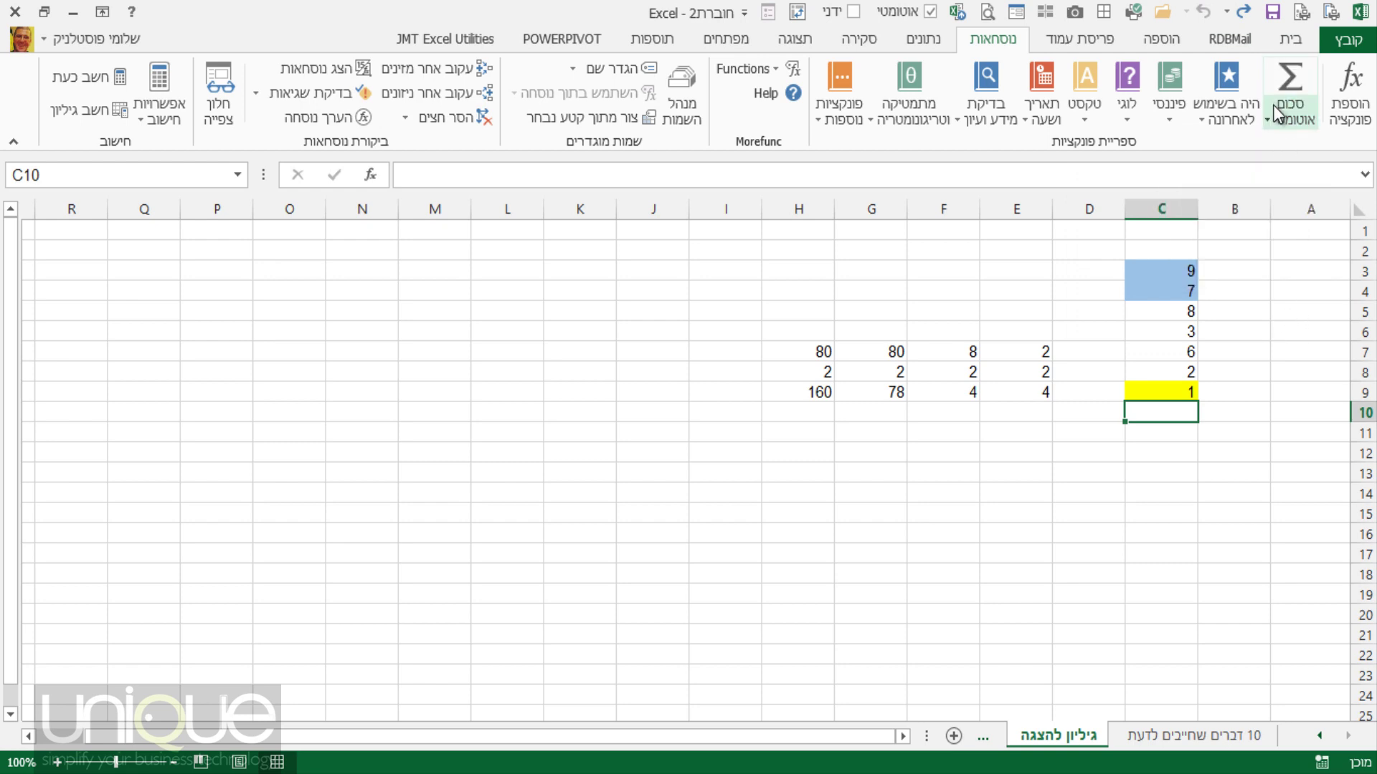
click(1290, 40)
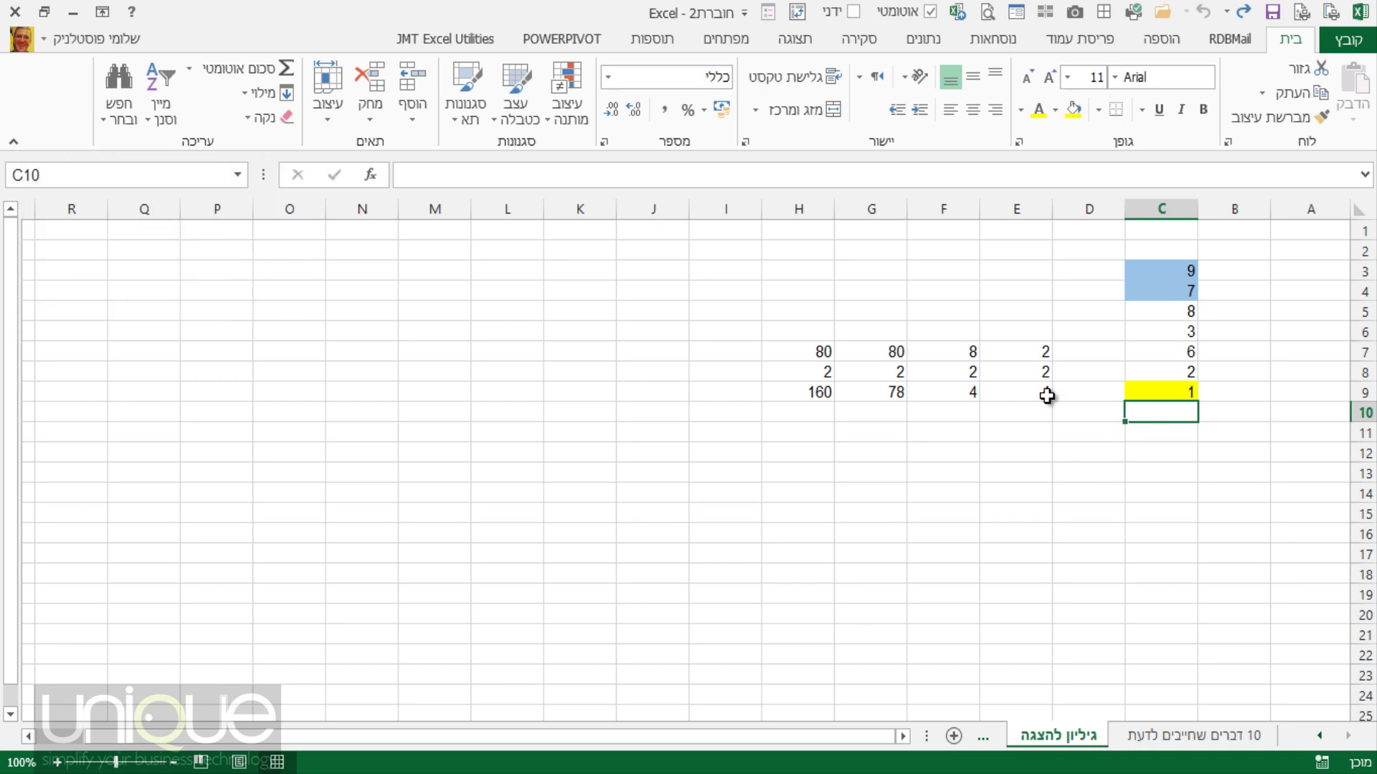
Insert =SUM(C3:C9) into C10 with AutoSum and check the summed range.
click(255, 70)
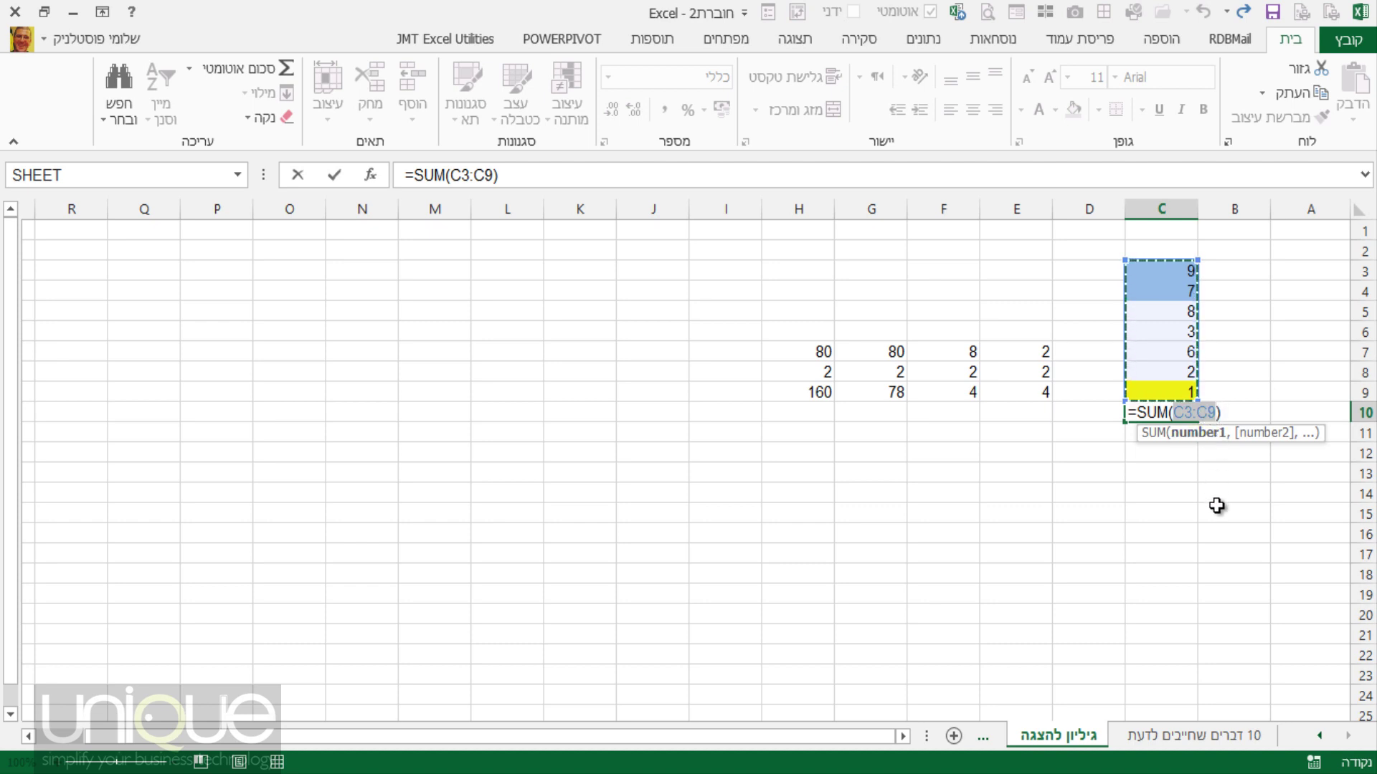
key(Return)
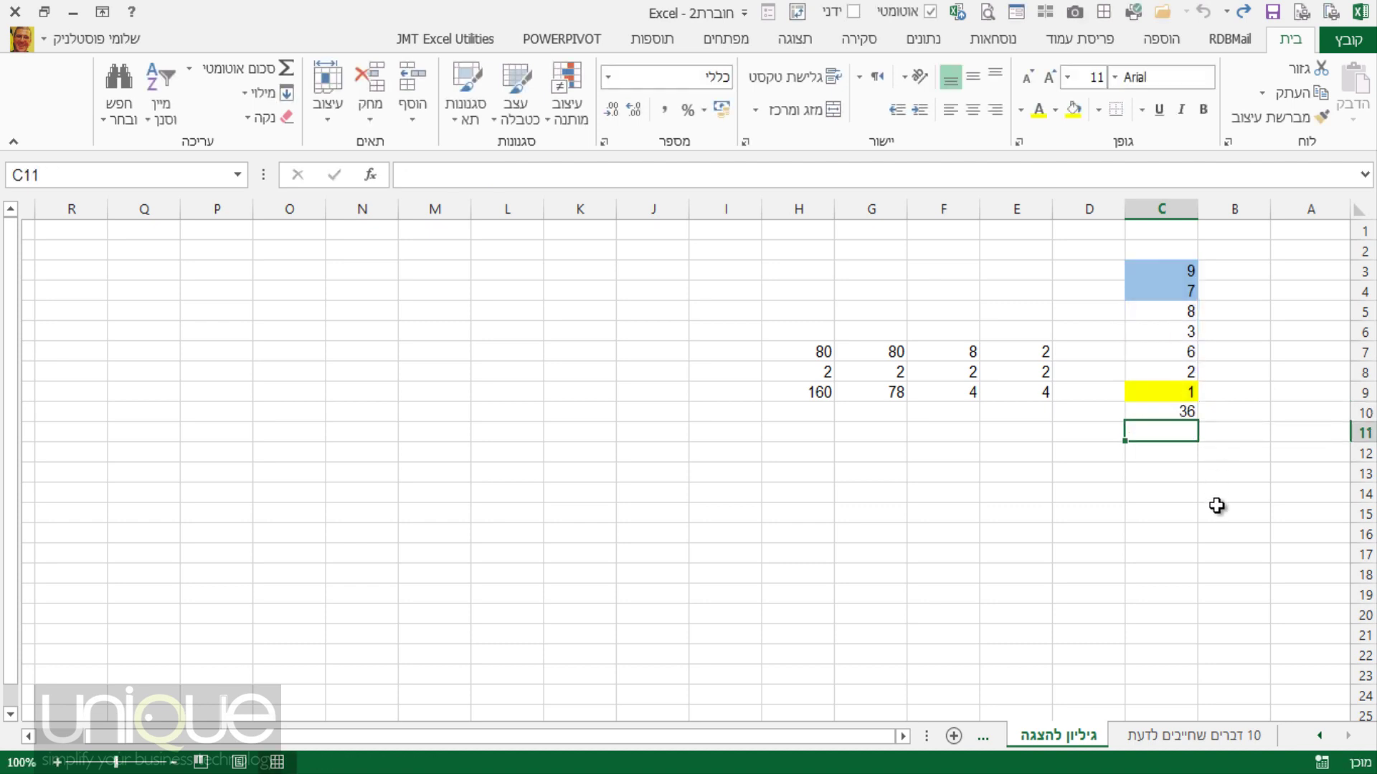
click(1156, 413)
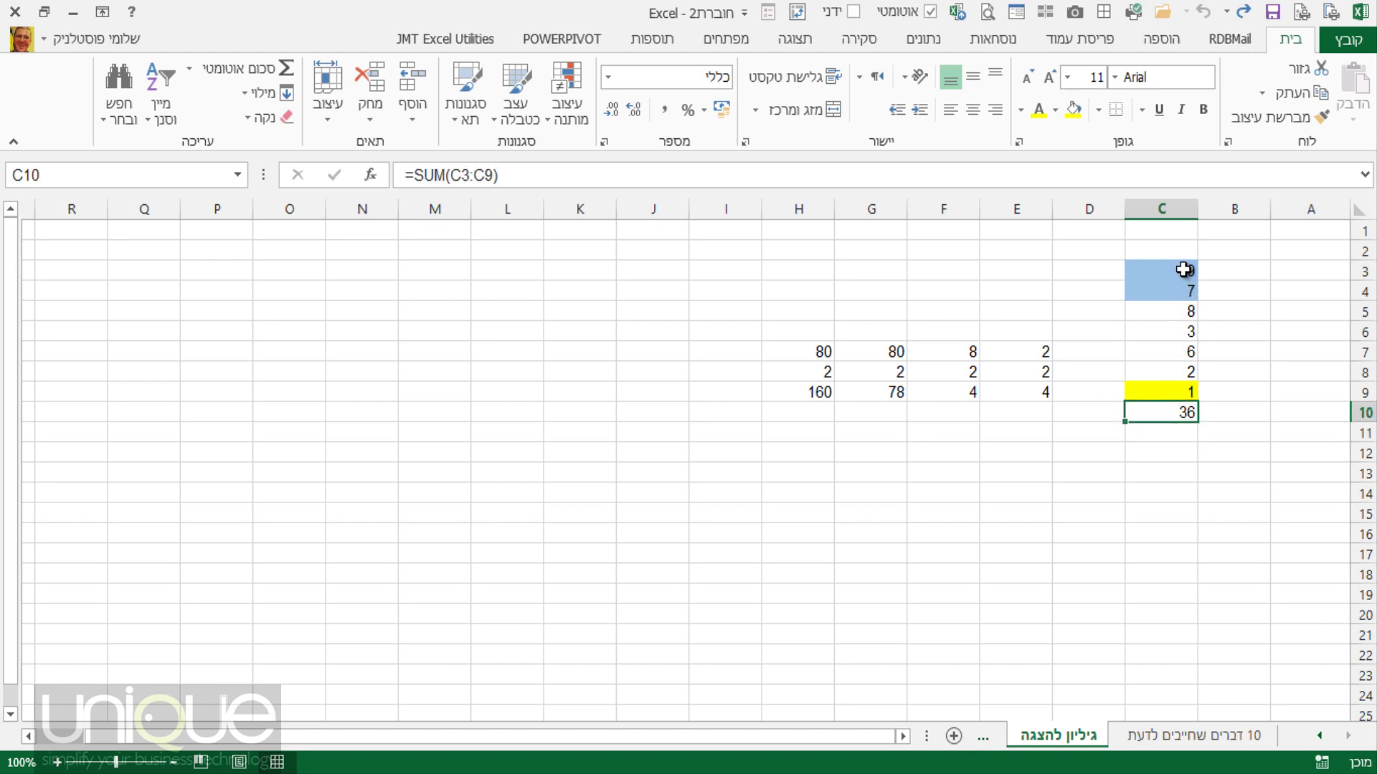
drag(1183, 270, 1176, 395)
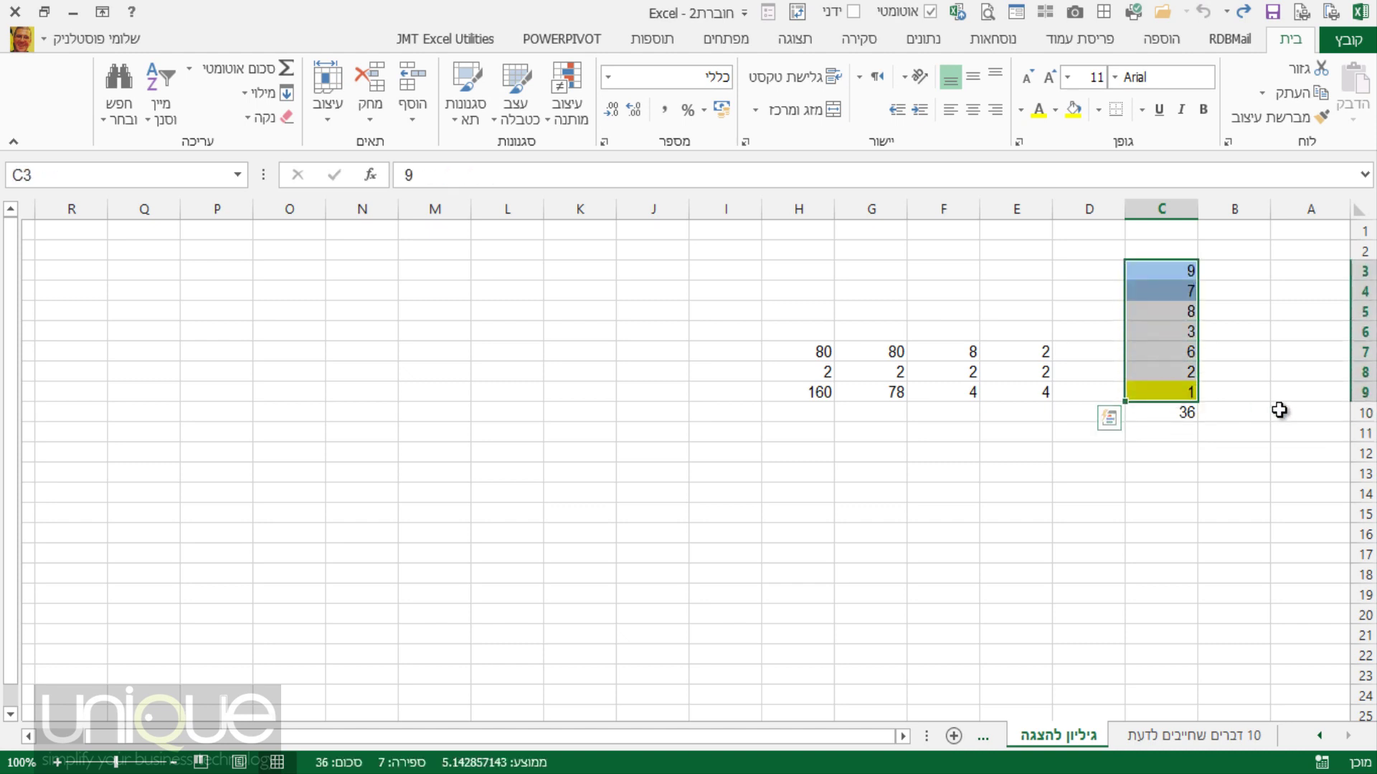
click(1179, 413)
Change C6 from 3 to 9 so the C10 total becomes 42.
click(1162, 333)
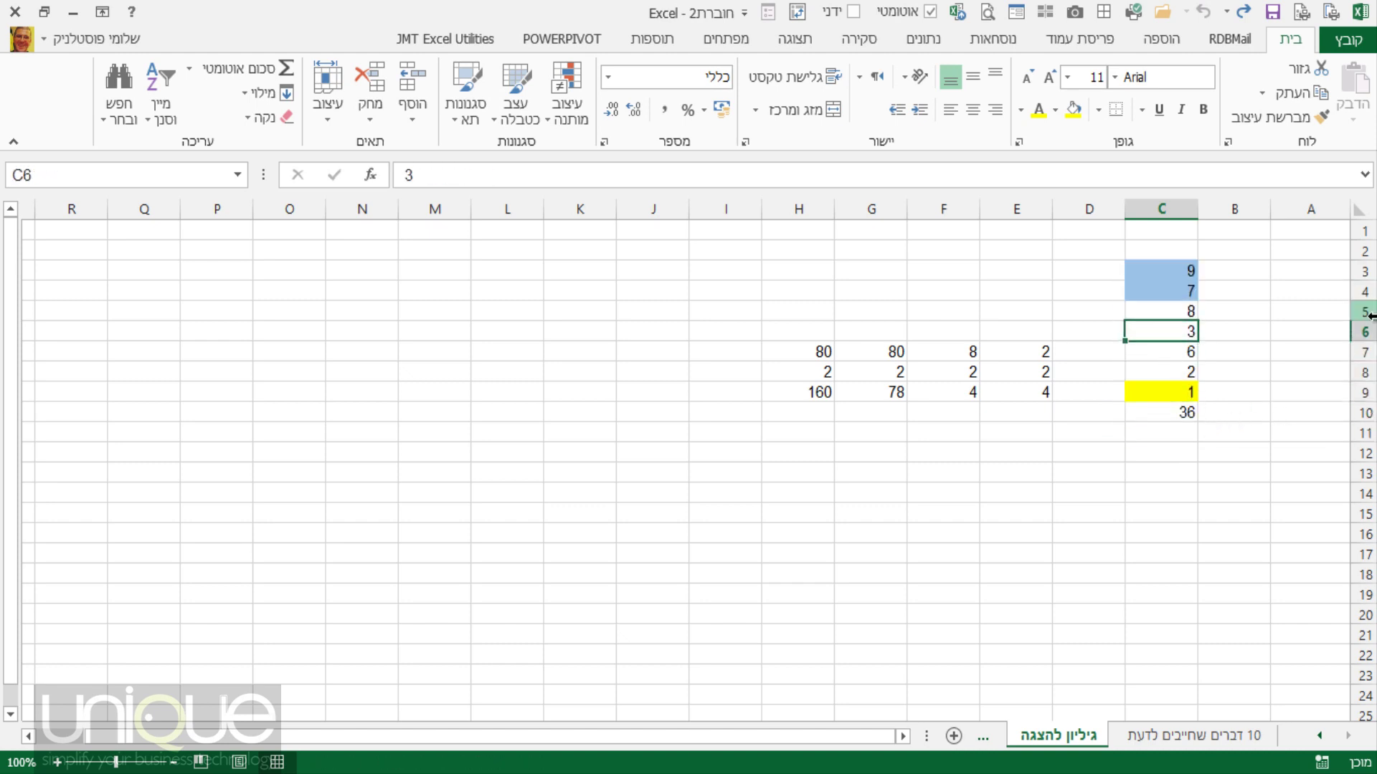
text(9)
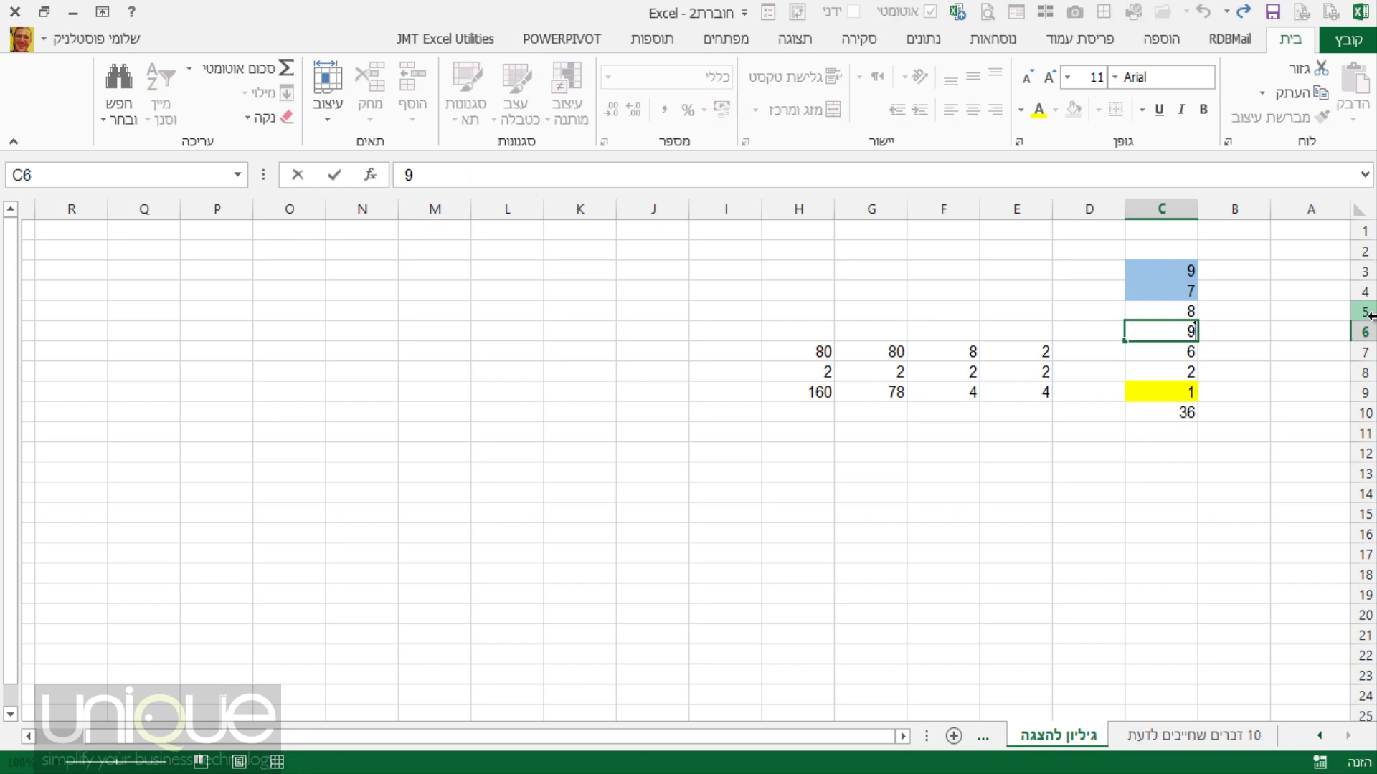
key(Return)
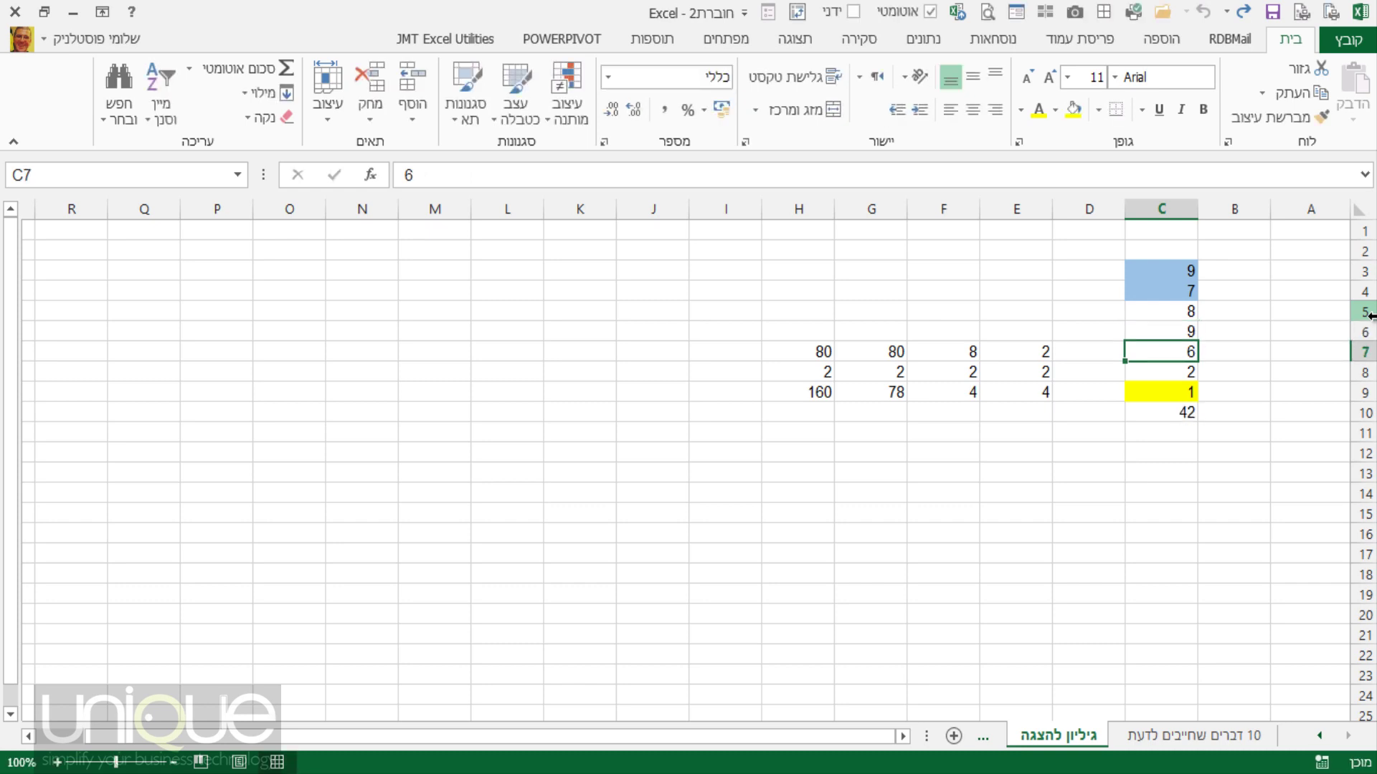
click(1190, 413)
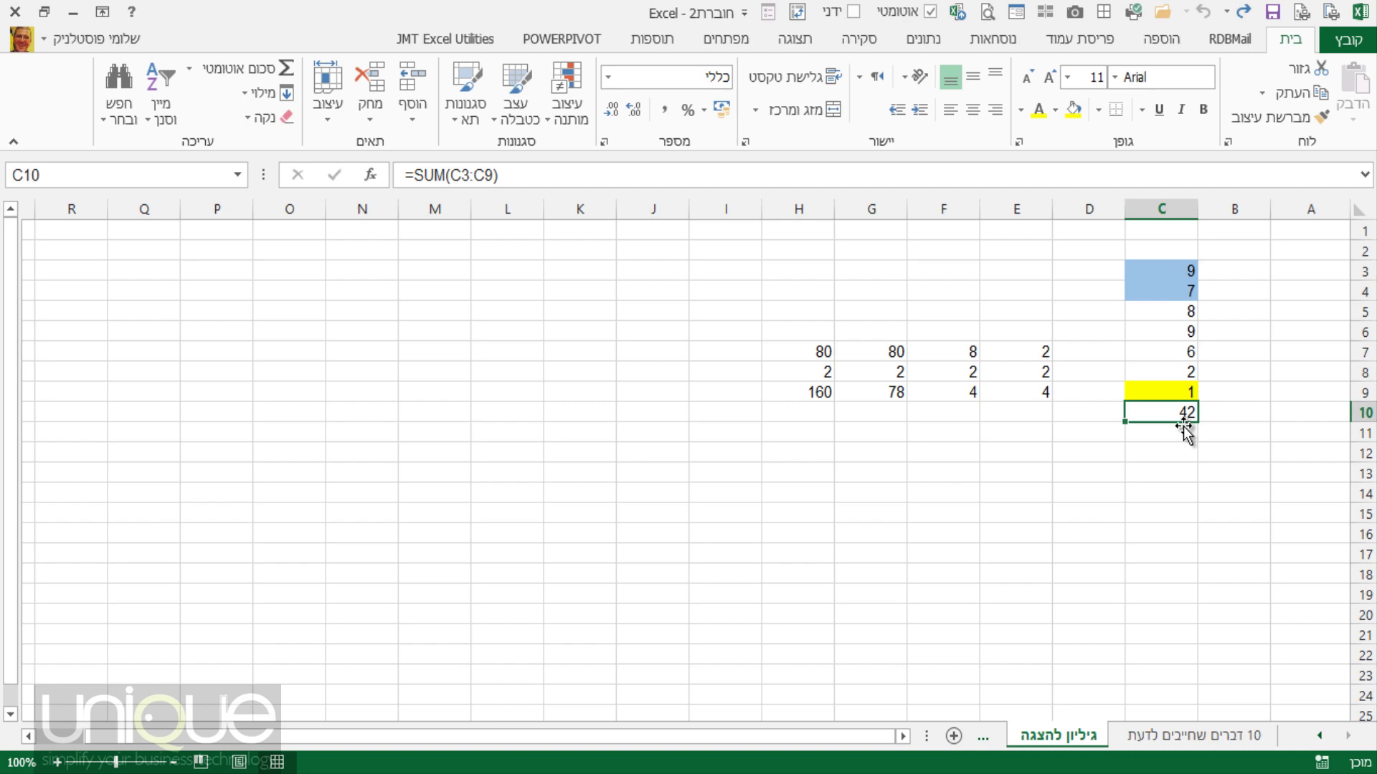
Glance at item six on 10 דברים שחייבים לדעת, then select C3:C10 on גיליון להצגה.
click(1199, 737)
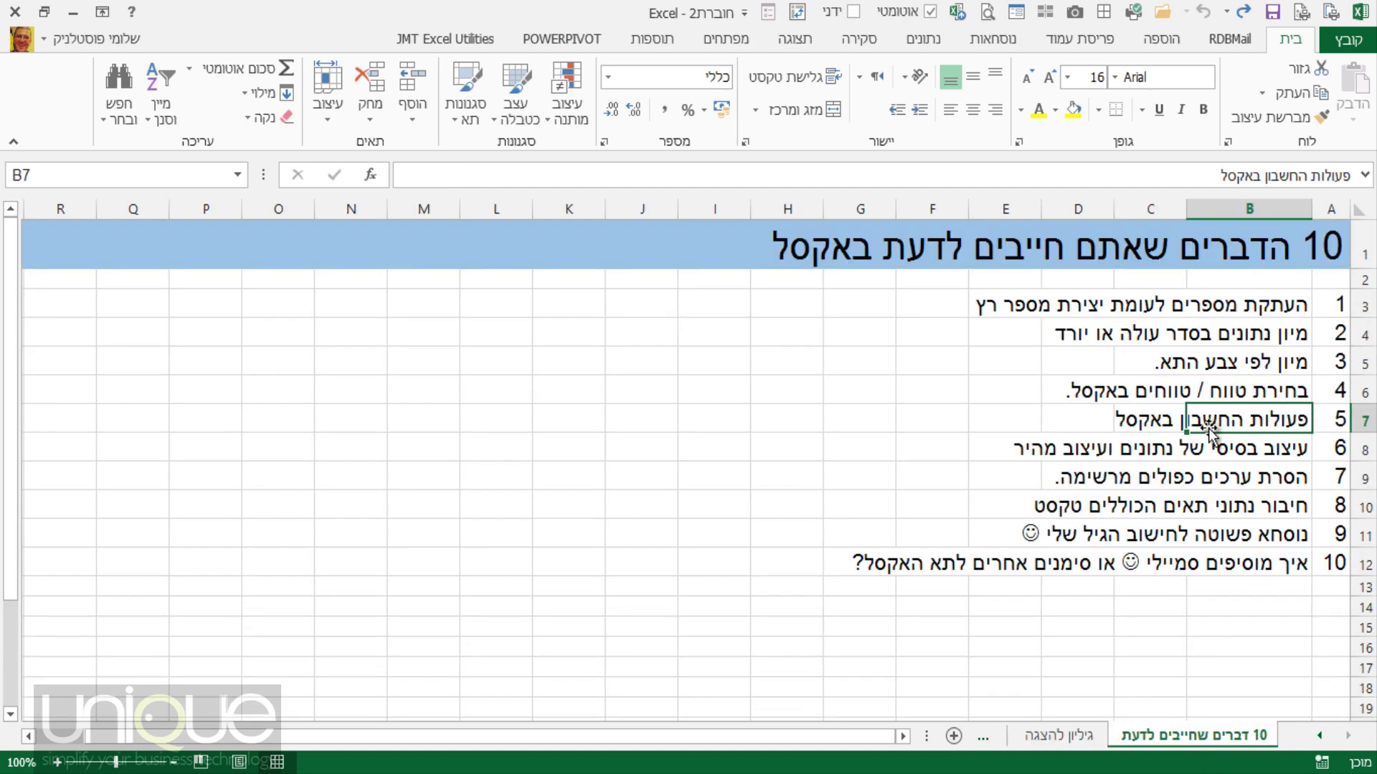
click(1304, 454)
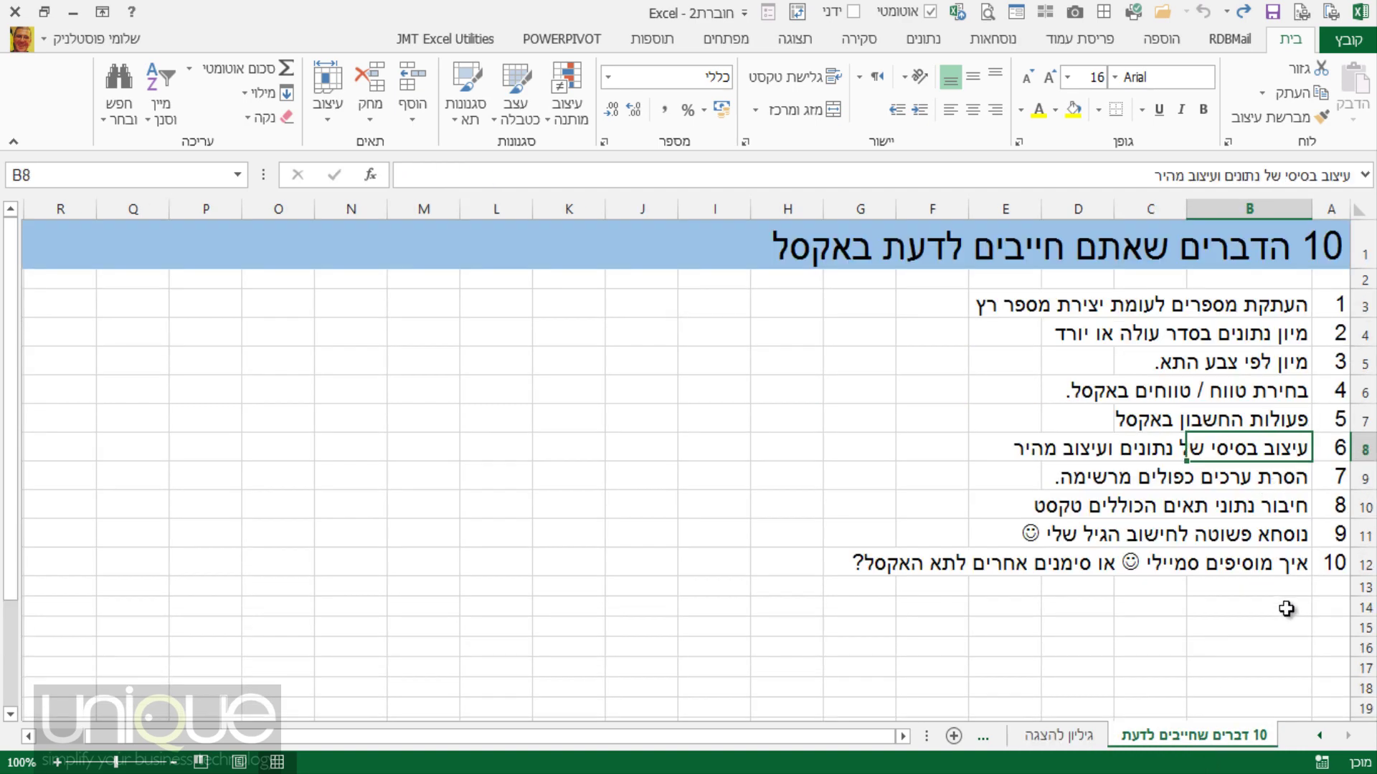
click(1069, 736)
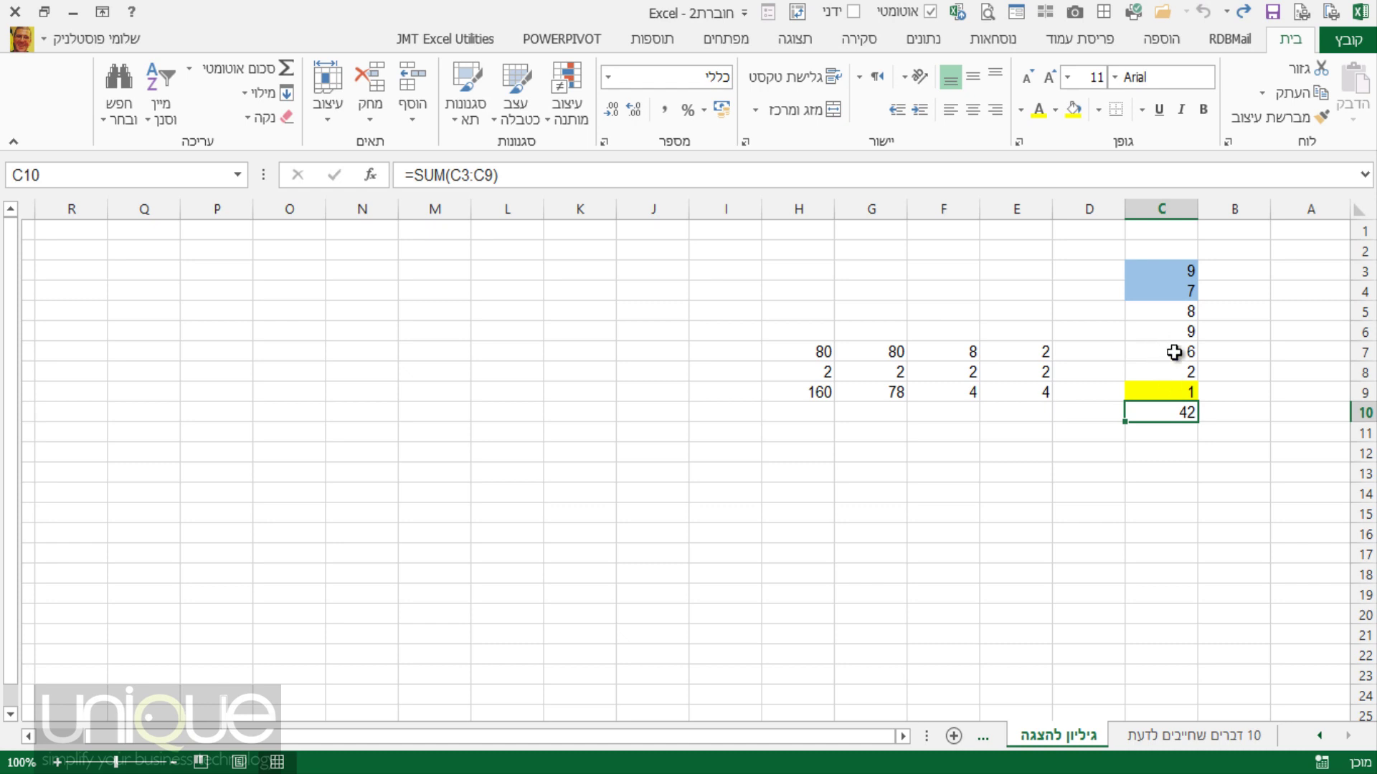
drag(1171, 277, 1161, 405)
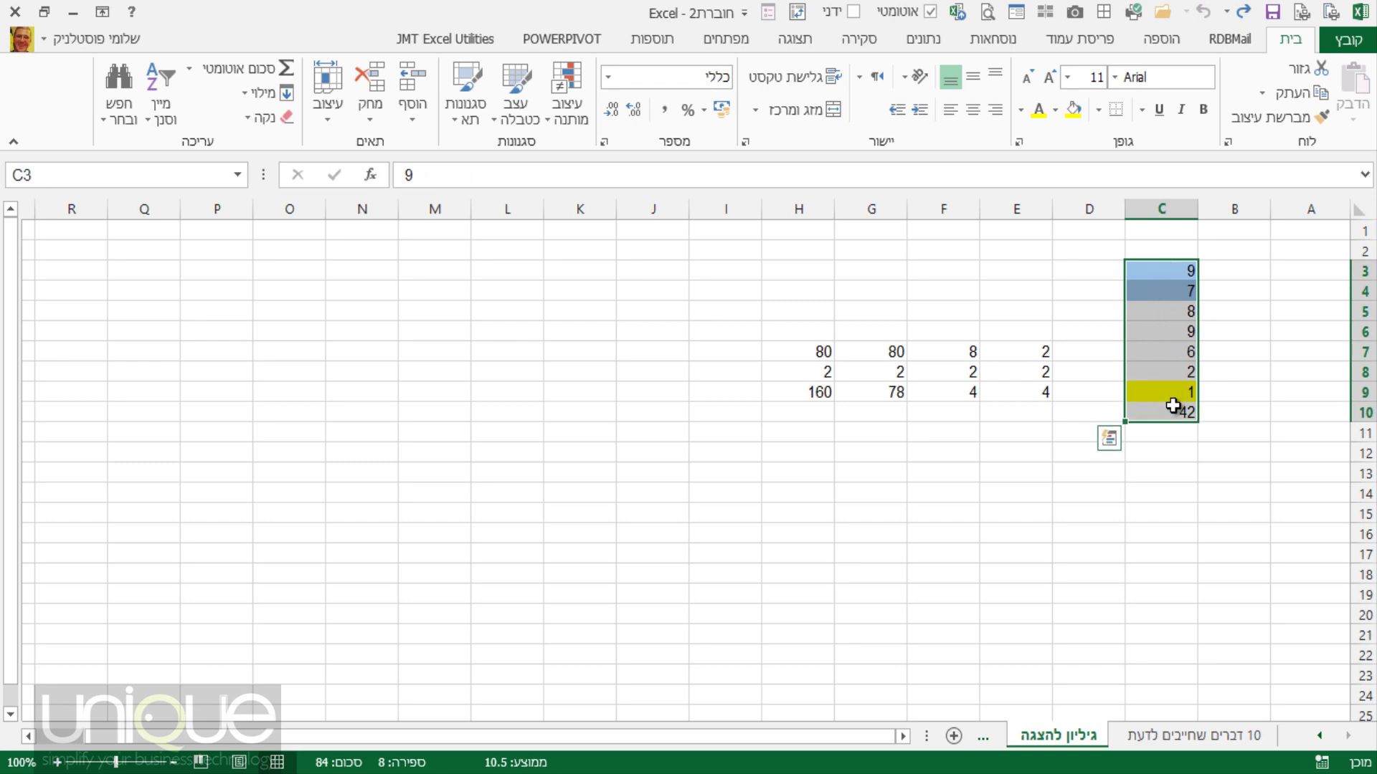
Format column C as Currency (מטבע) in shekels, then check C9 and the ₪ 42.00 total.
click(1165, 209)
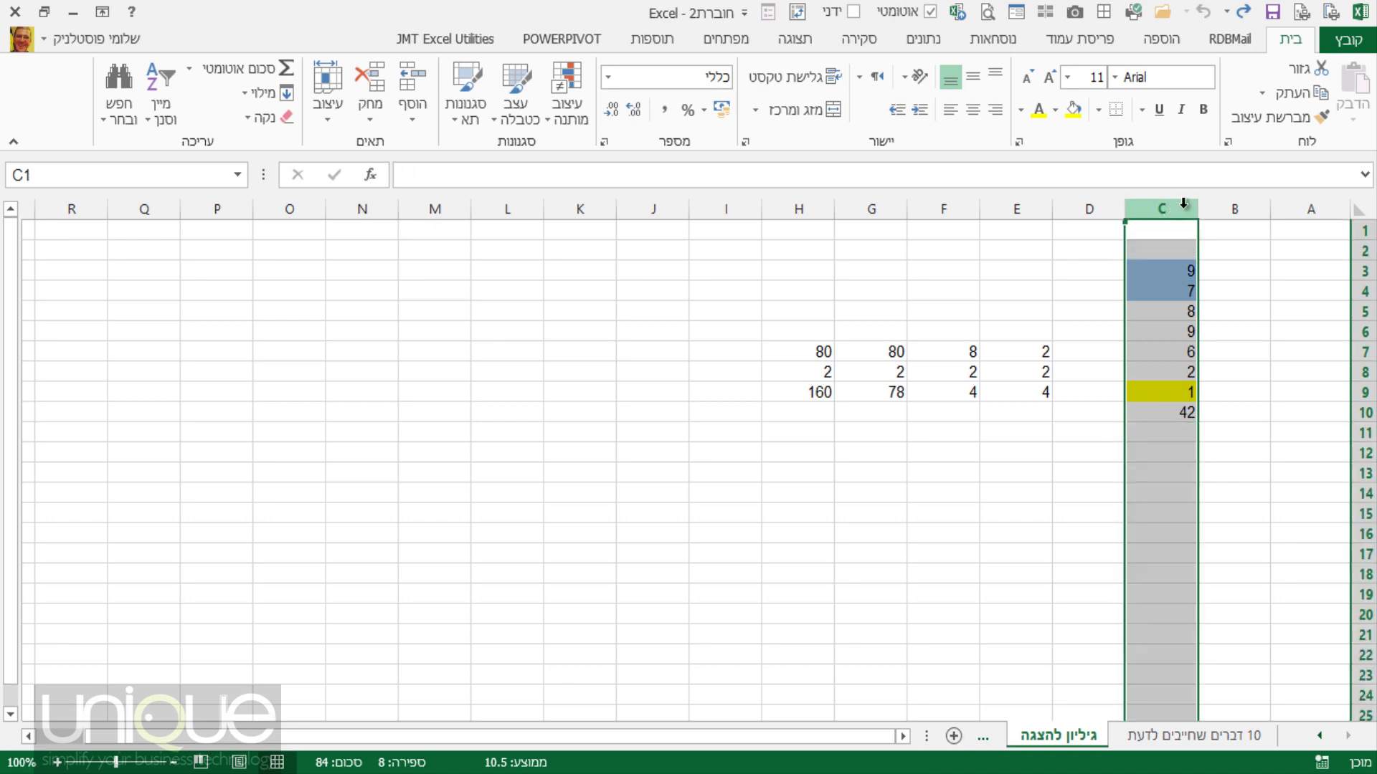
click(608, 76)
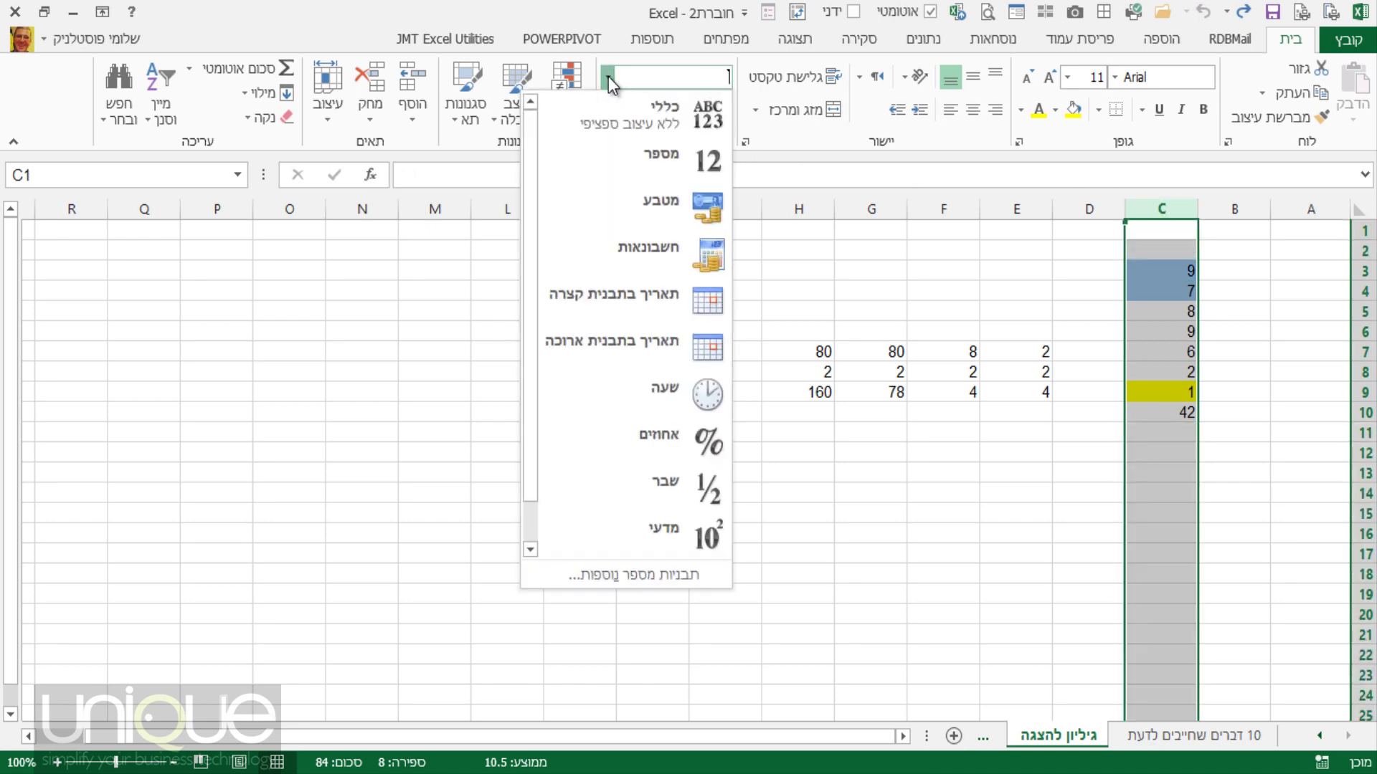
click(693, 219)
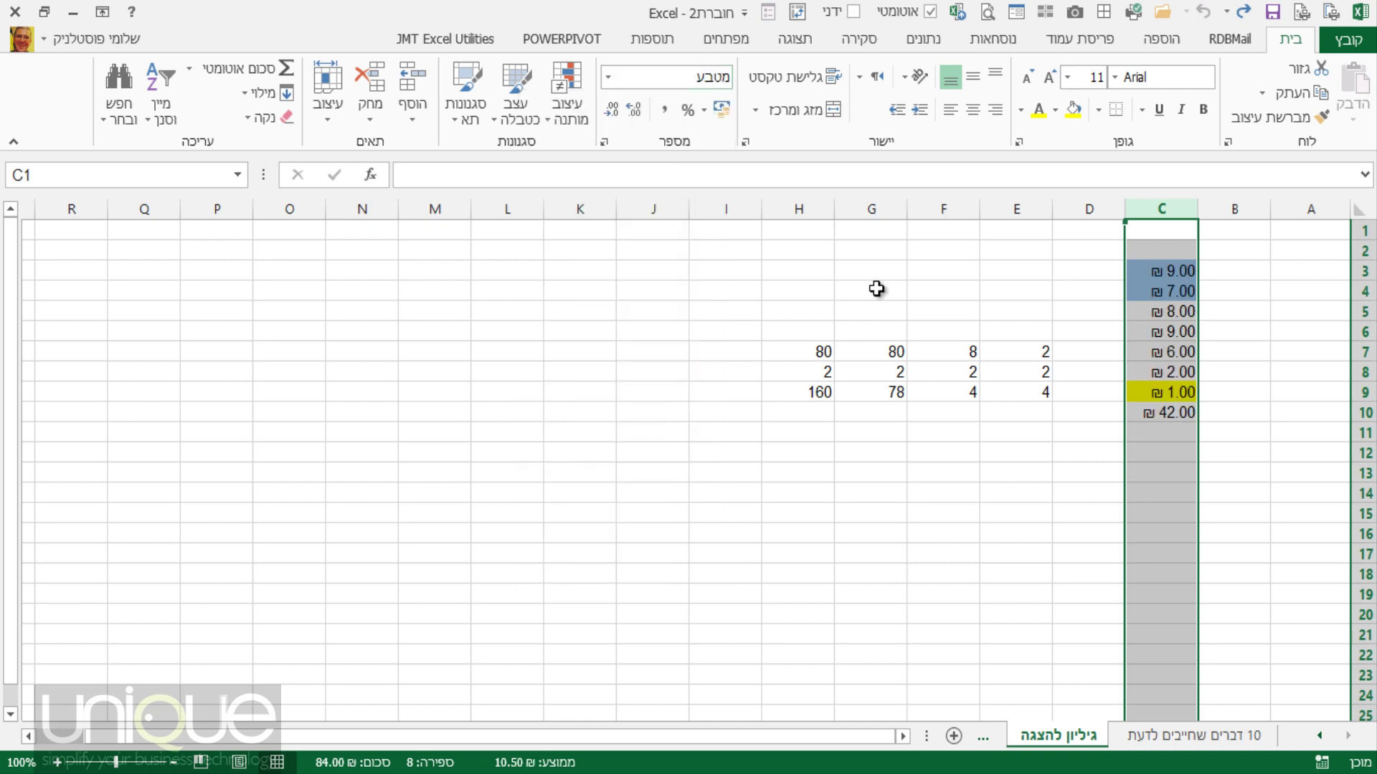
click(1184, 395)
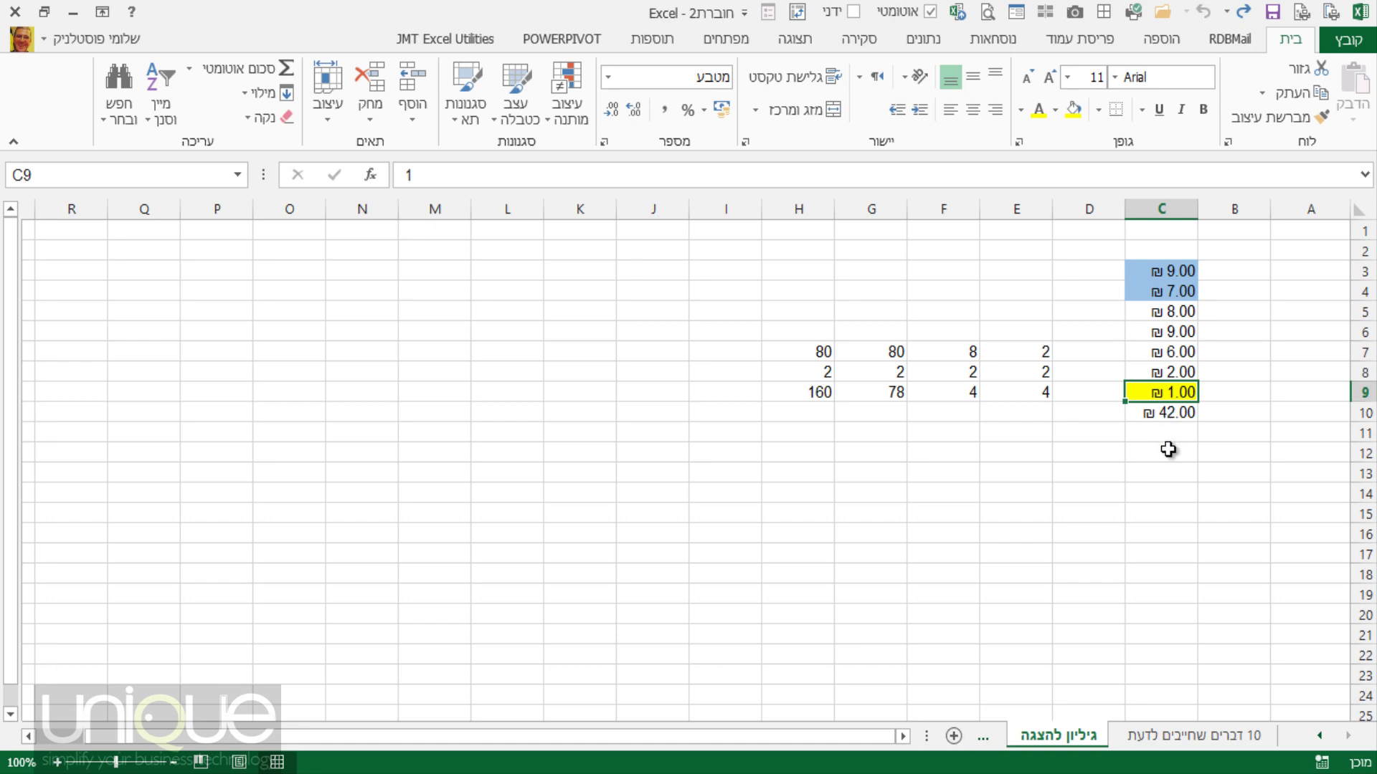
click(1163, 414)
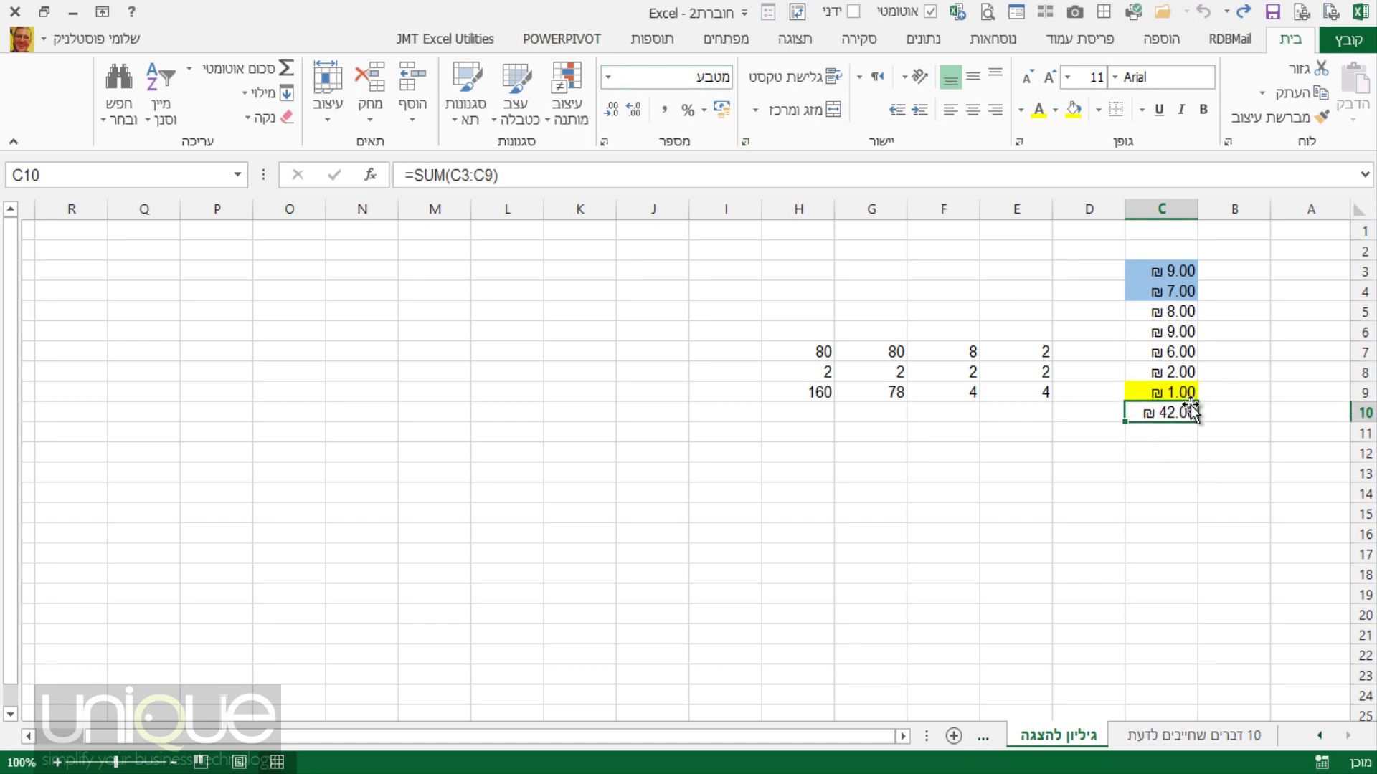
click(1158, 209)
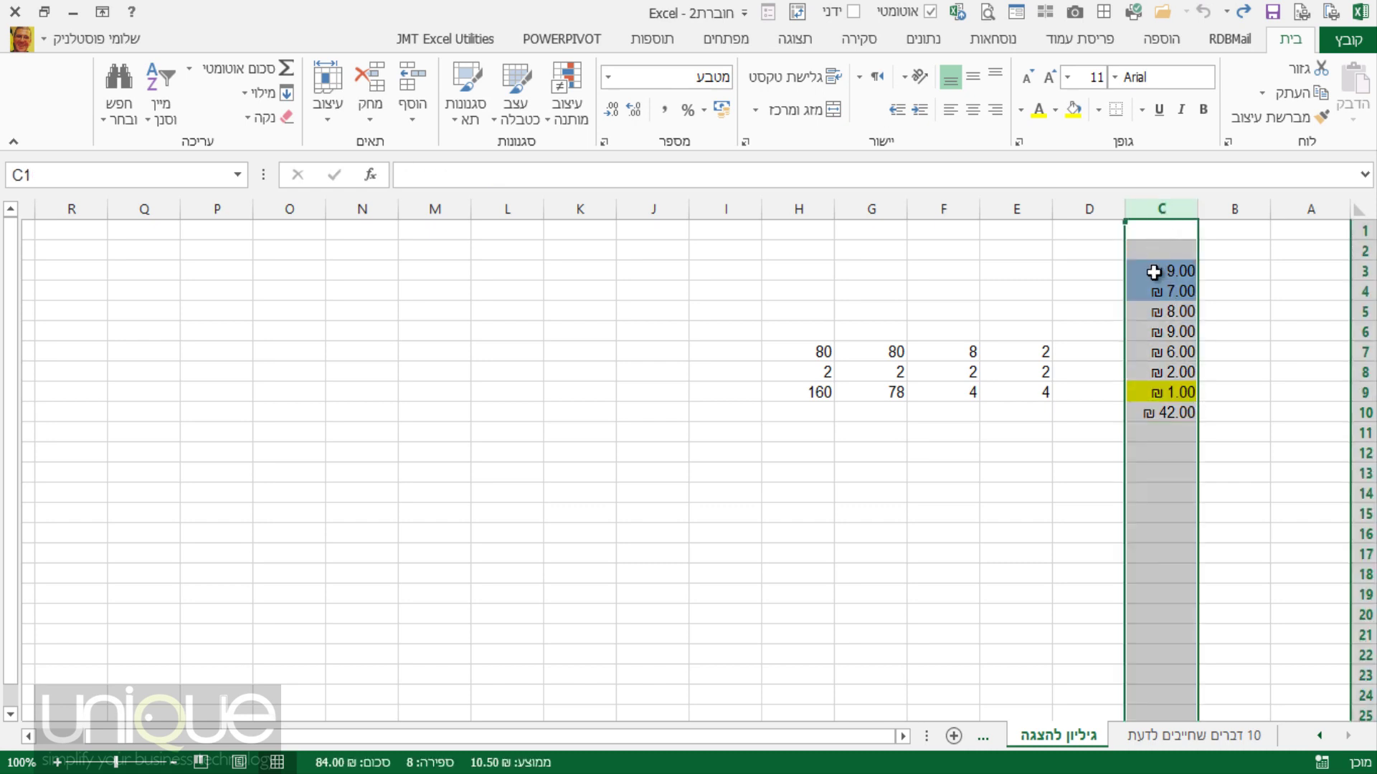
Format column C as $ English (United States) currency with 0 decimal places.
right_click(1162, 317)
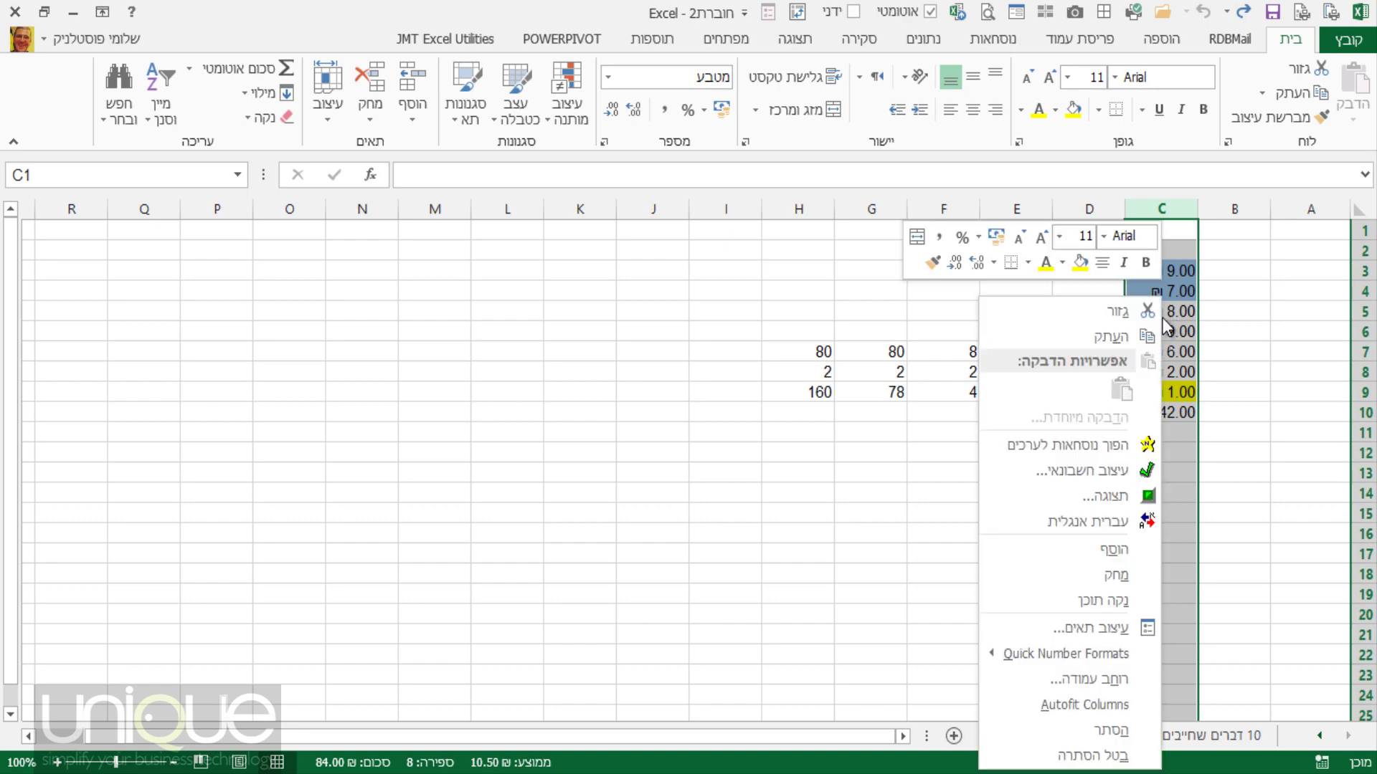
click(1117, 635)
drag(1097, 279, 835, 137)
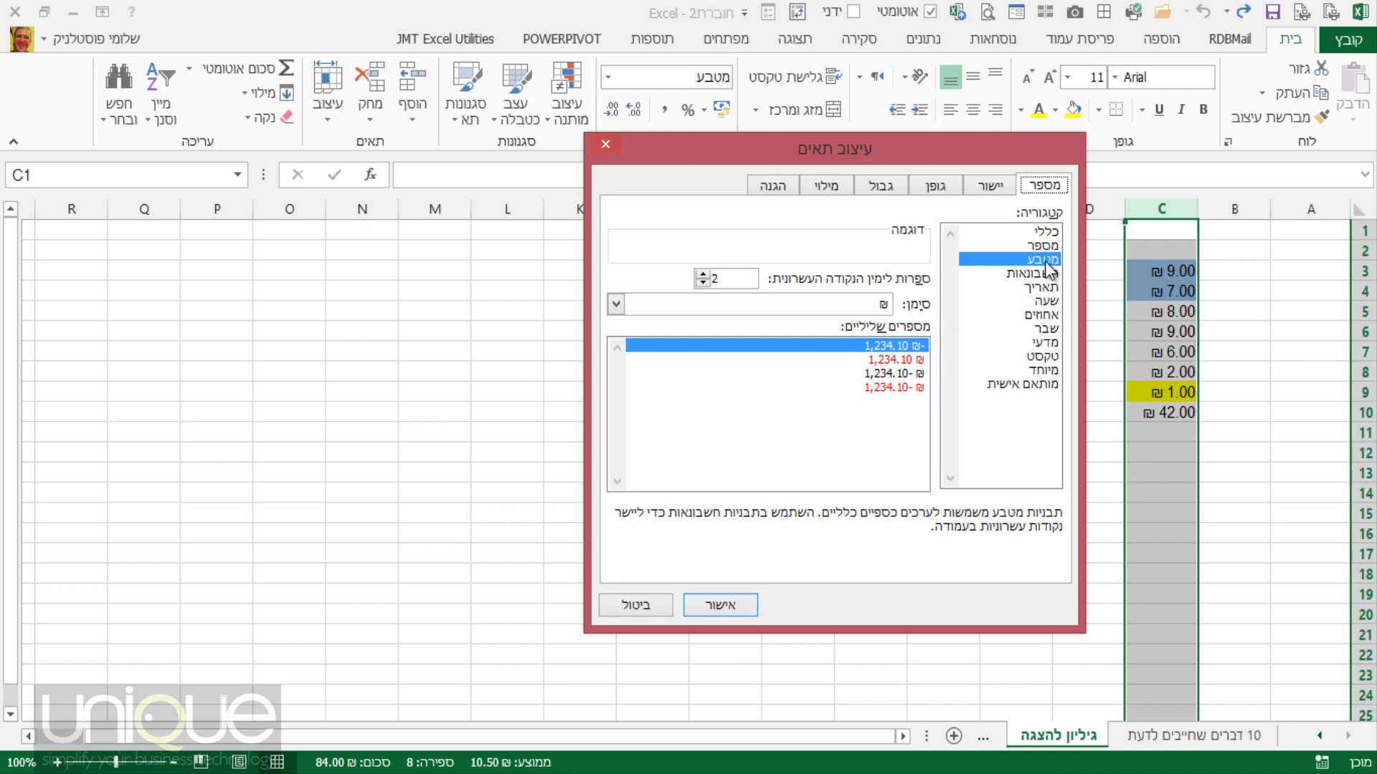
click(616, 305)
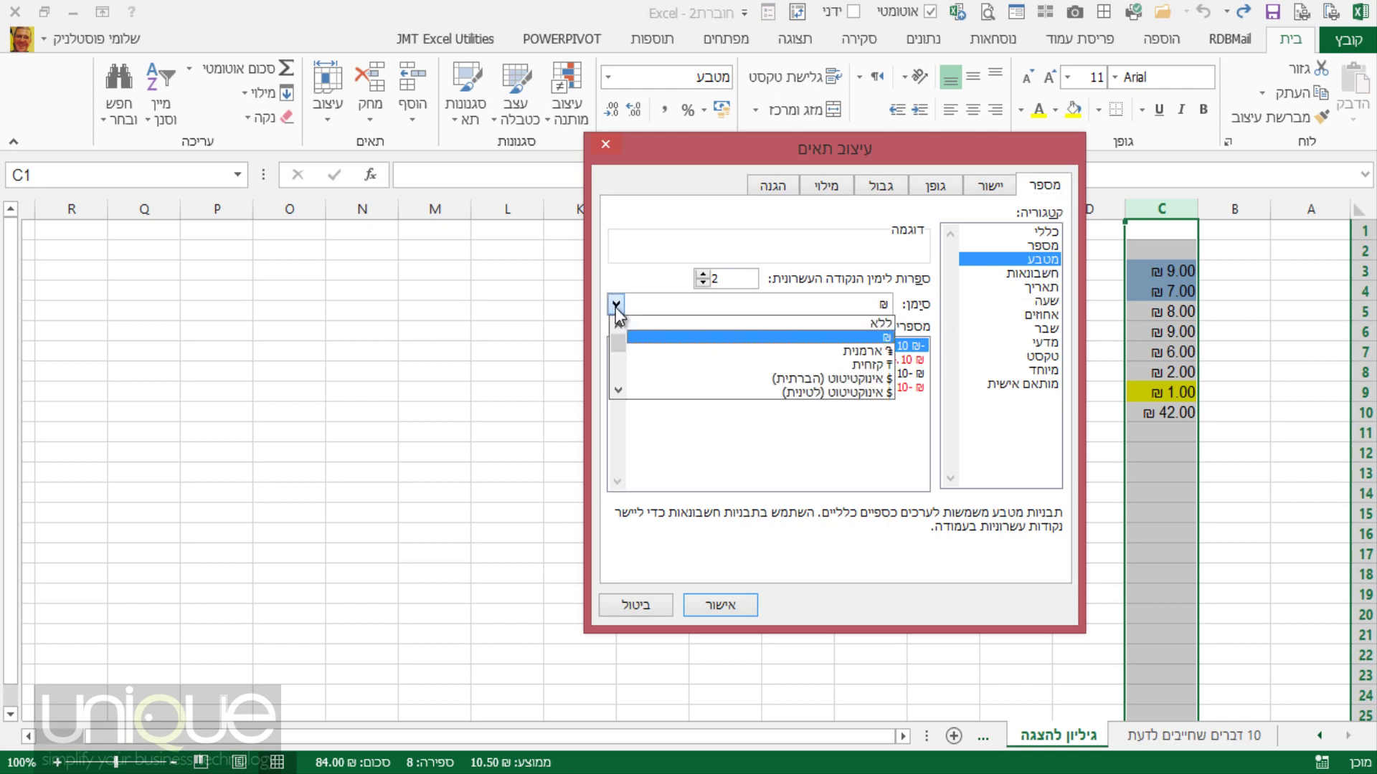
scroll(831, 355, down, 2)
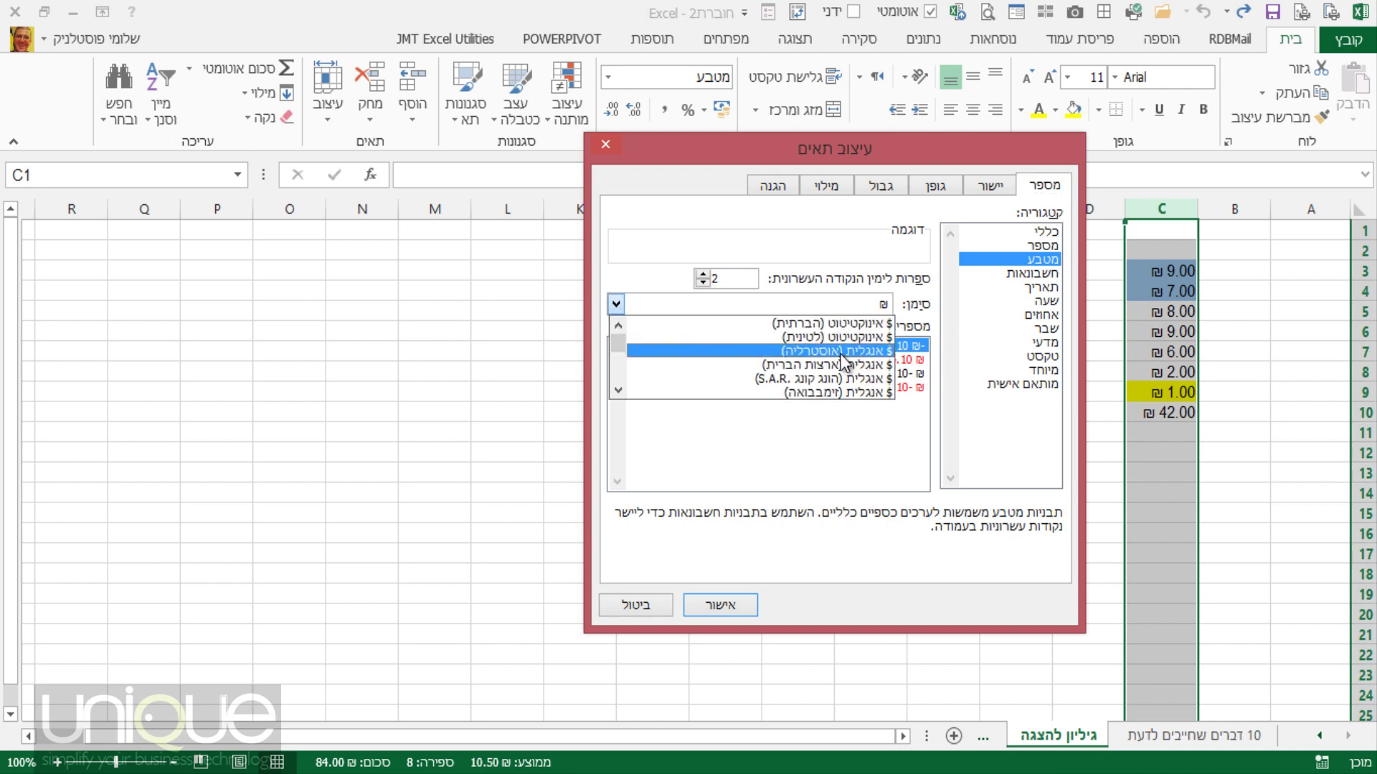
scroll(838, 355, up, 1)
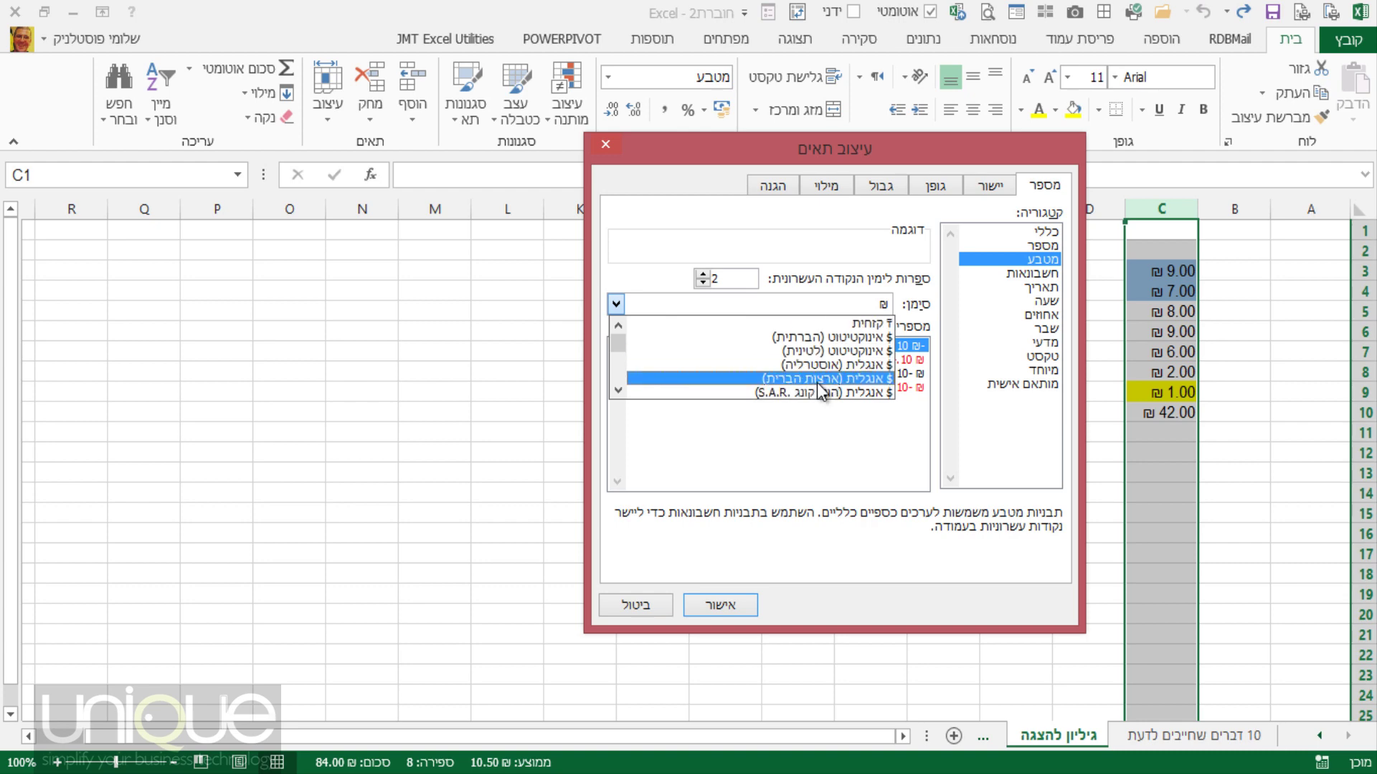
click(820, 378)
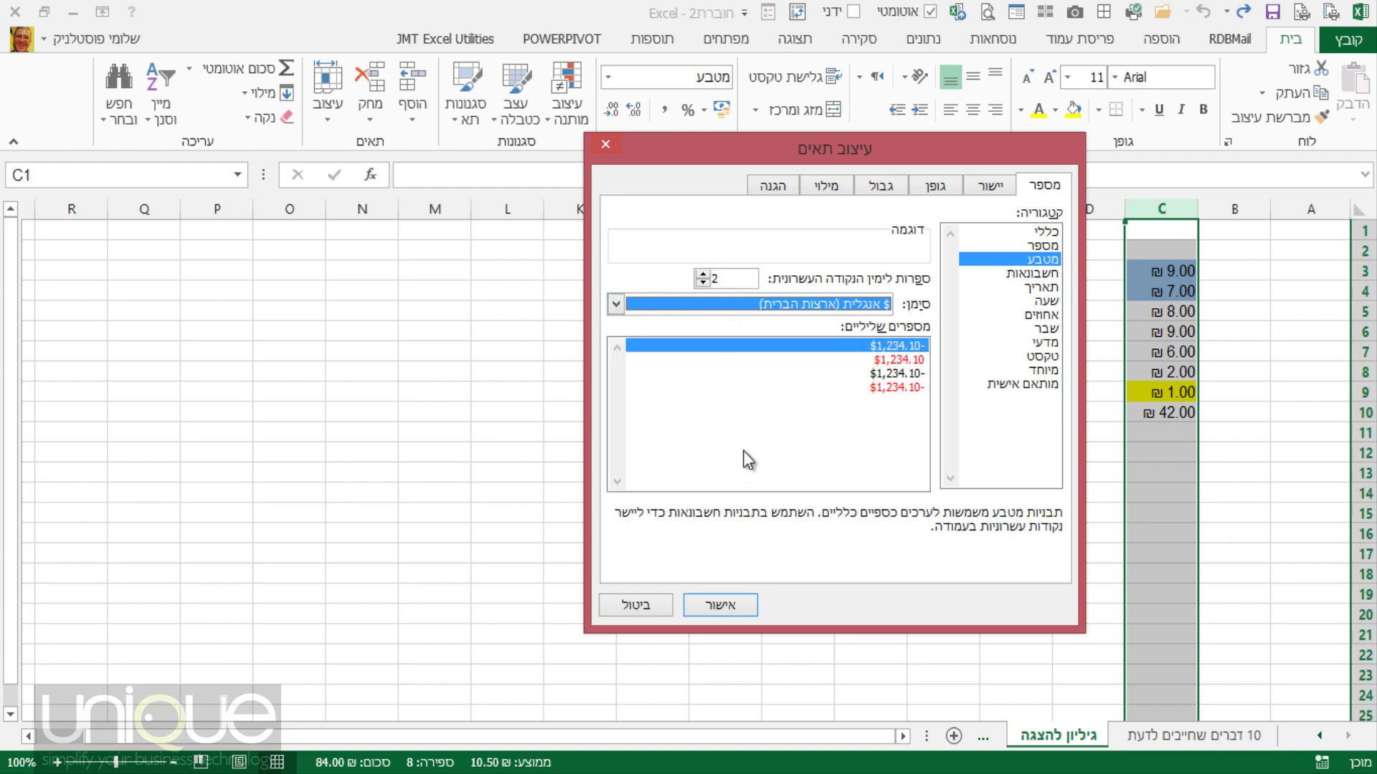
click(703, 283)
click(702, 284)
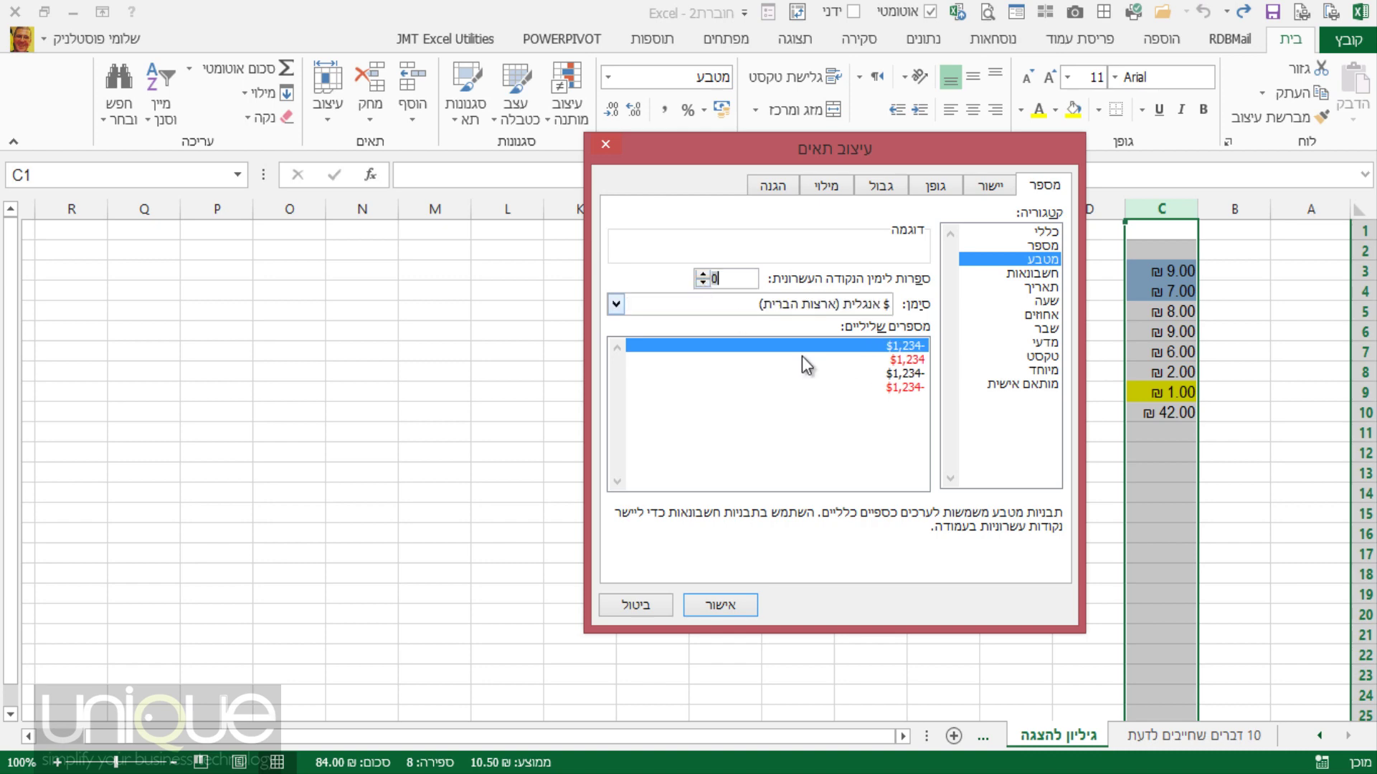
click(703, 275)
click(702, 275)
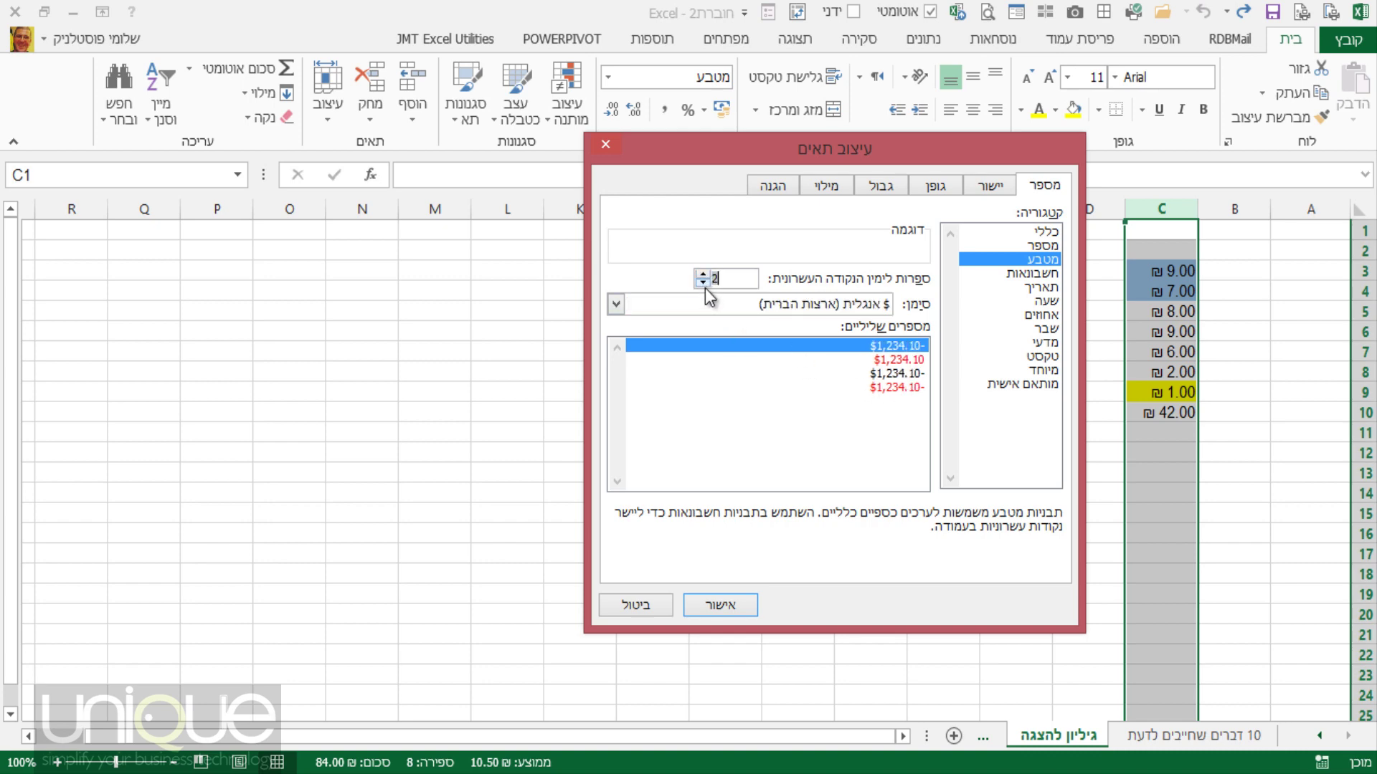
click(704, 283)
click(703, 282)
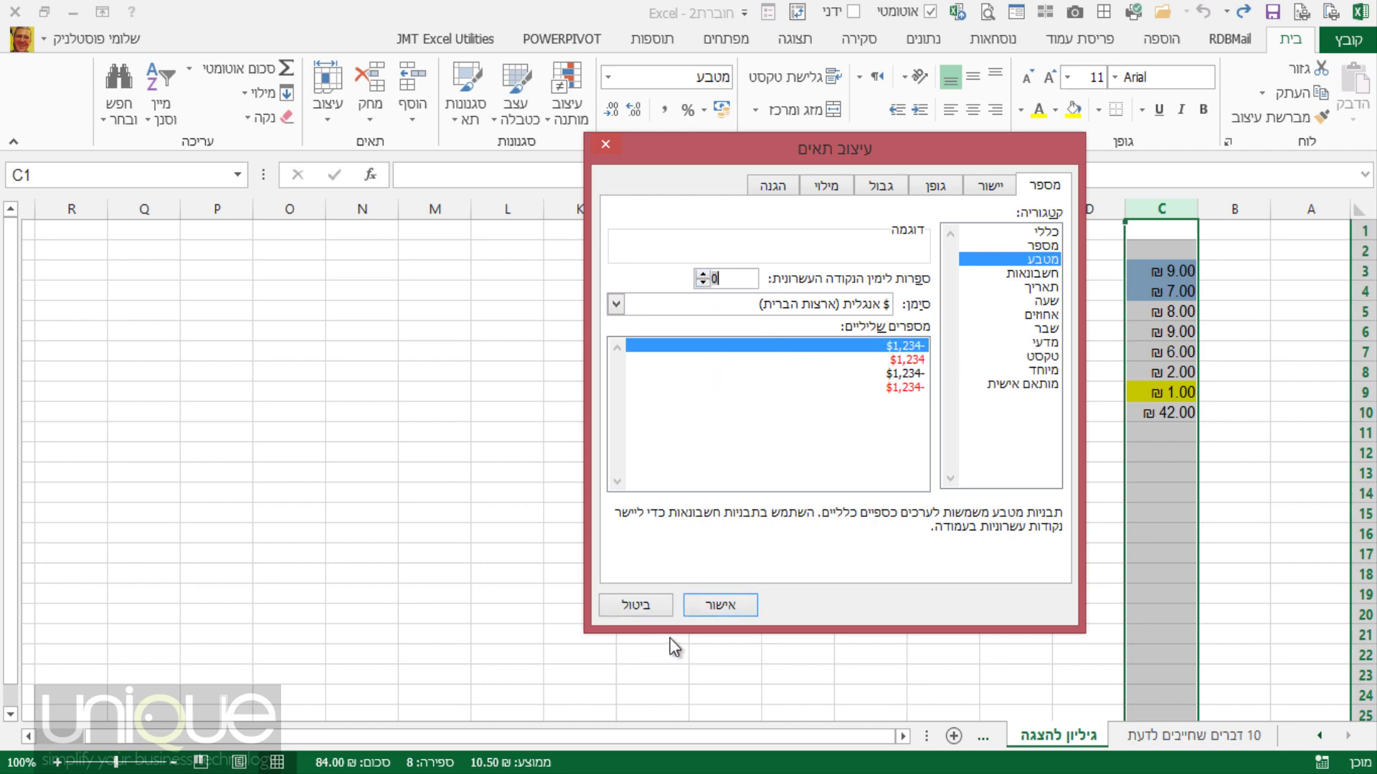
click(721, 606)
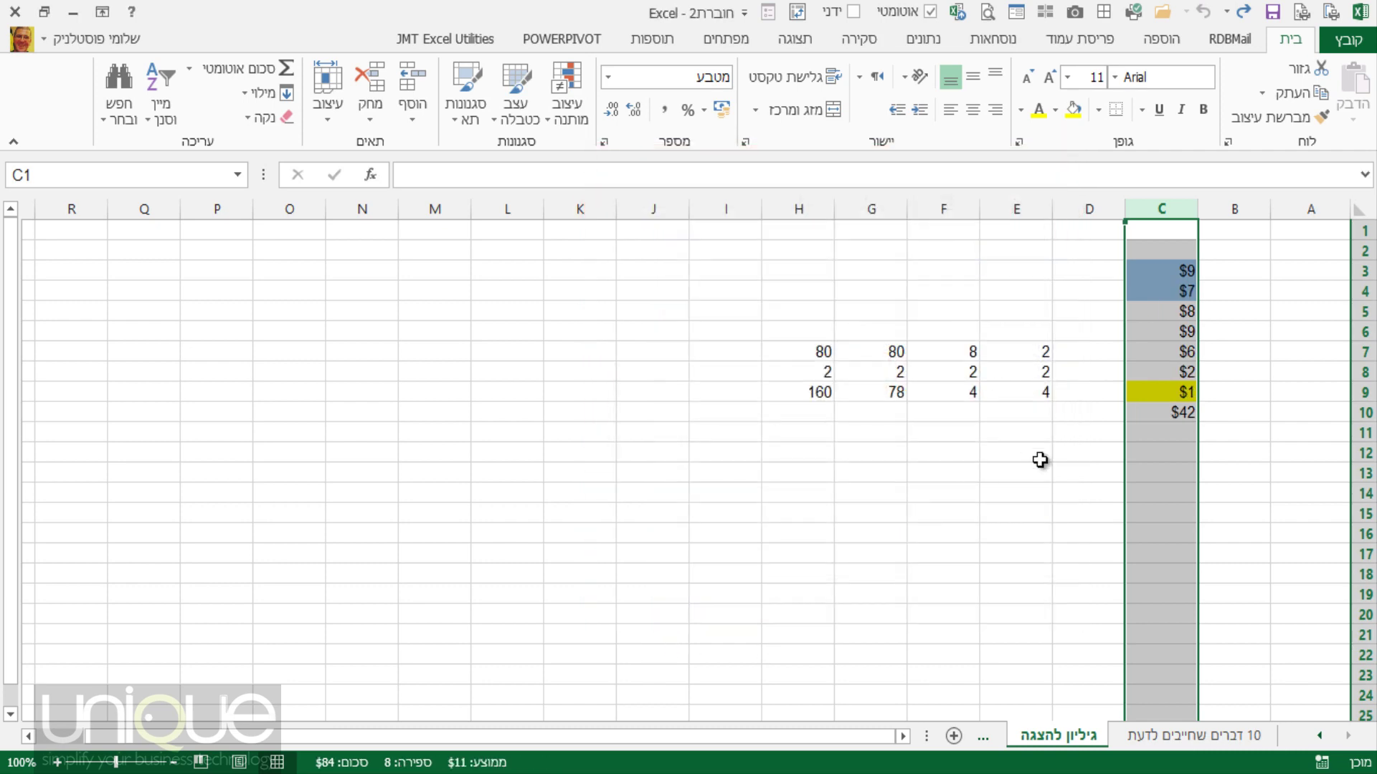
Check the C10 total, then undo the whole-dollar currency format on column C.
click(1159, 448)
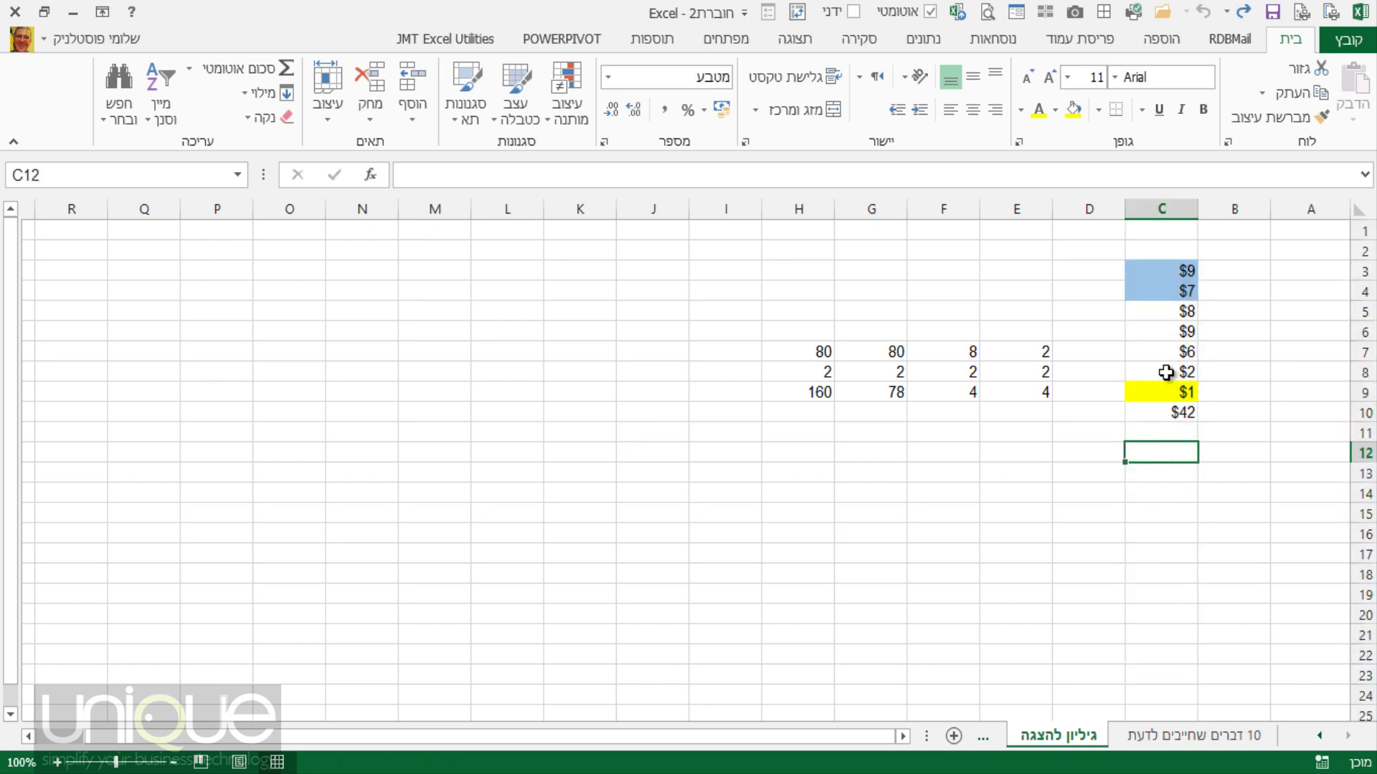
click(1165, 411)
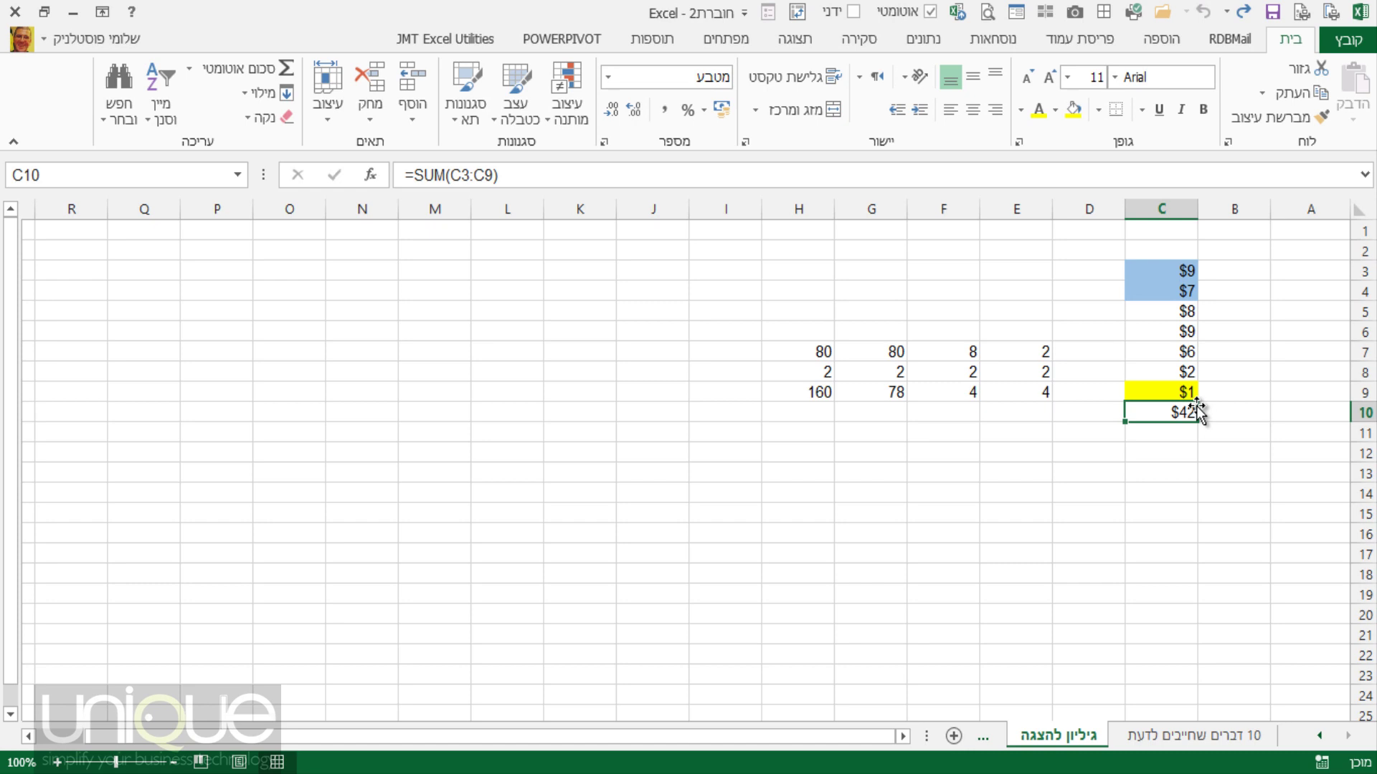
key(ctrl+space)
key(ctrl+shift+4)
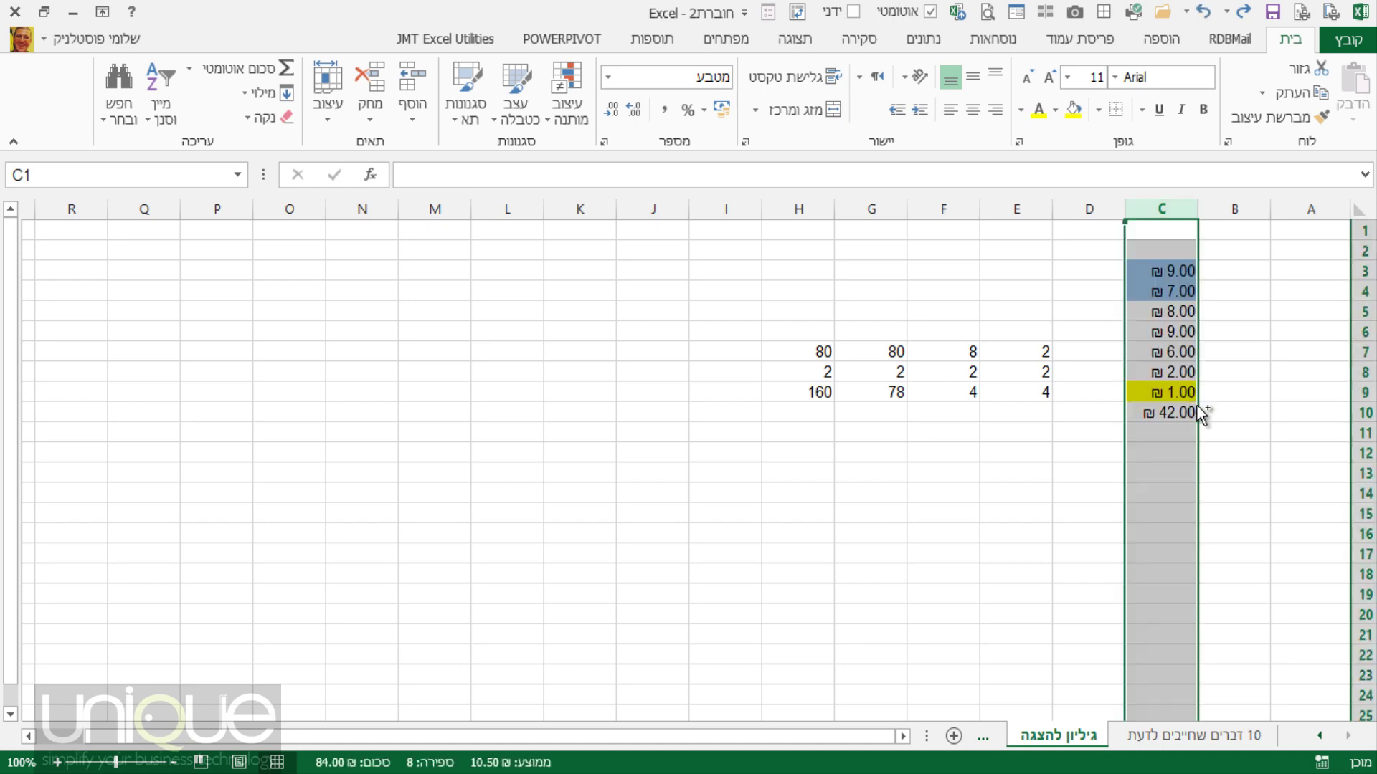
key(ctrl+shift+grave)
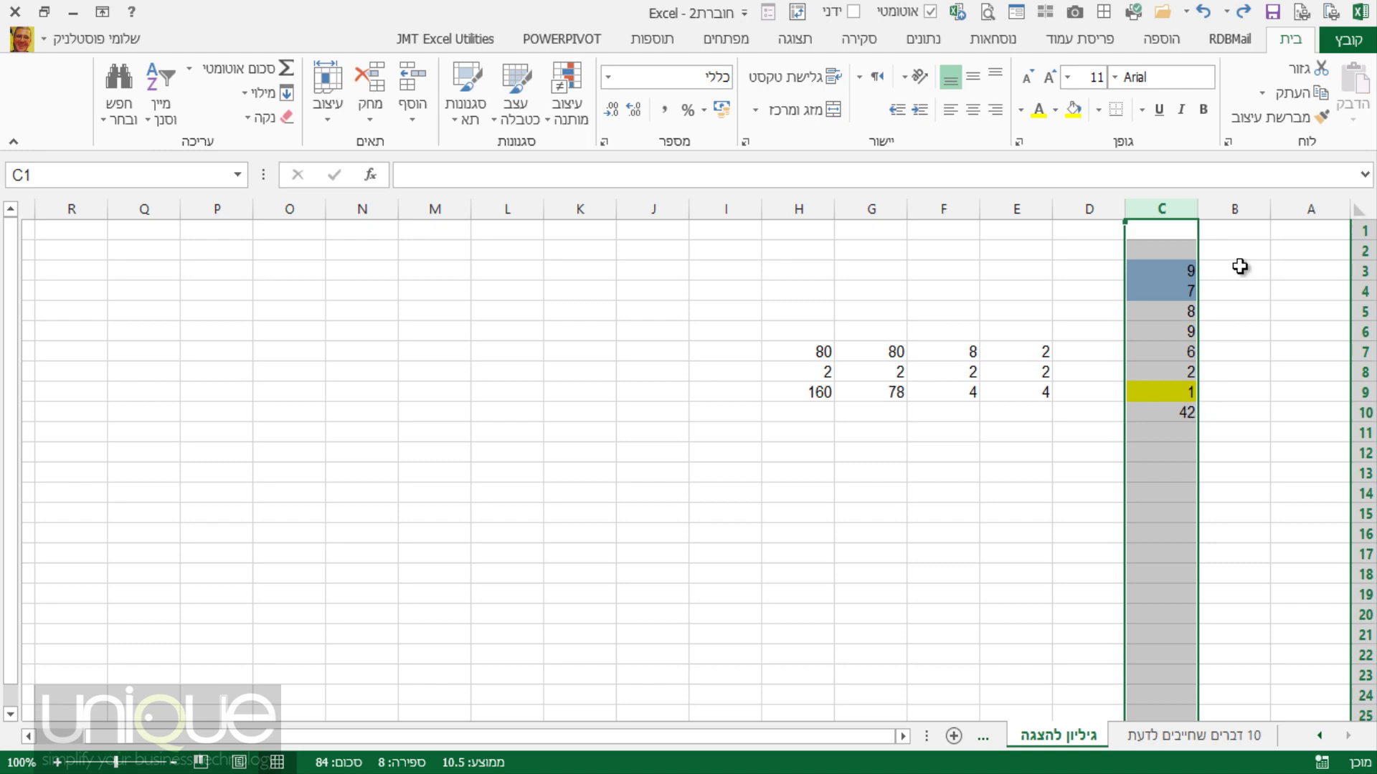
Insert the date 11/02/2014 into B1 with Ctrl+; and autofit column B to fit it.
click(1238, 230)
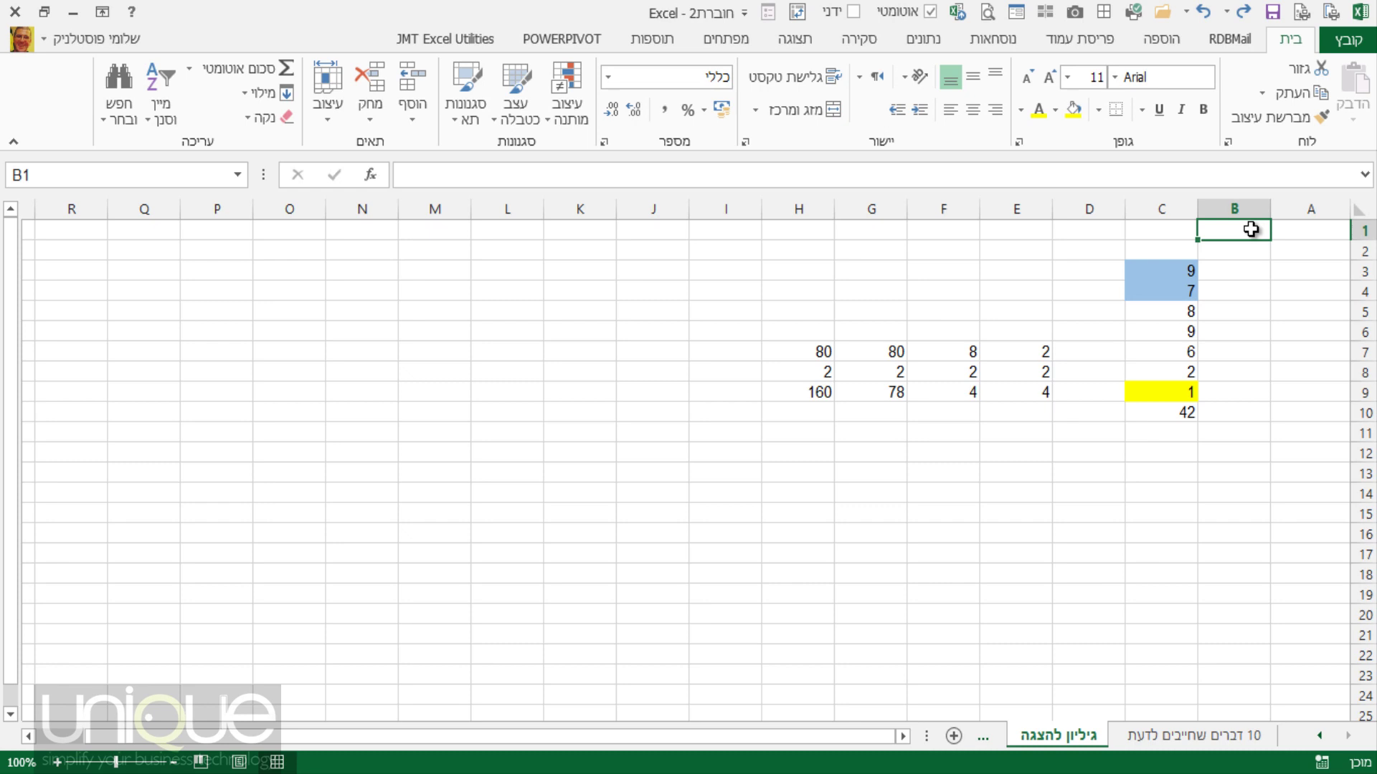
key(ctrl+semicolon)
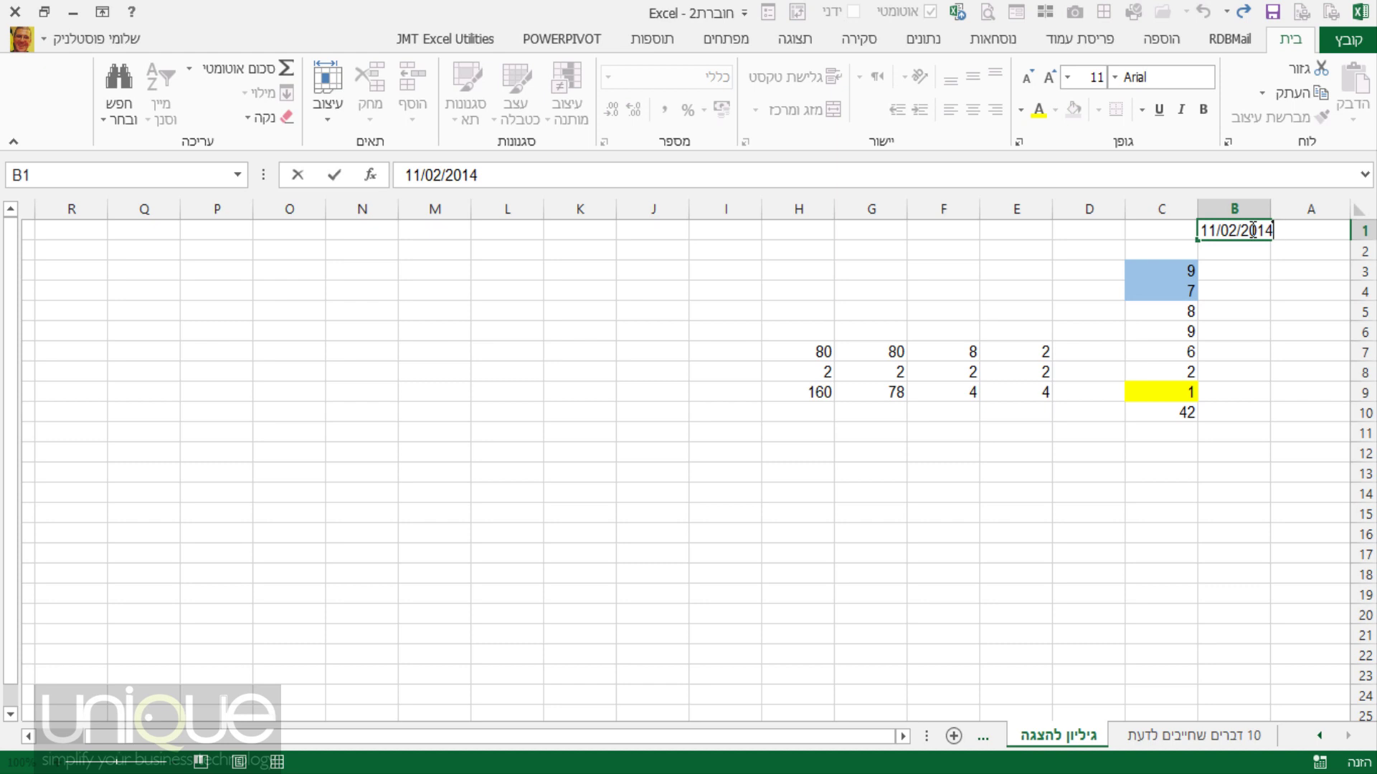
key(Return)
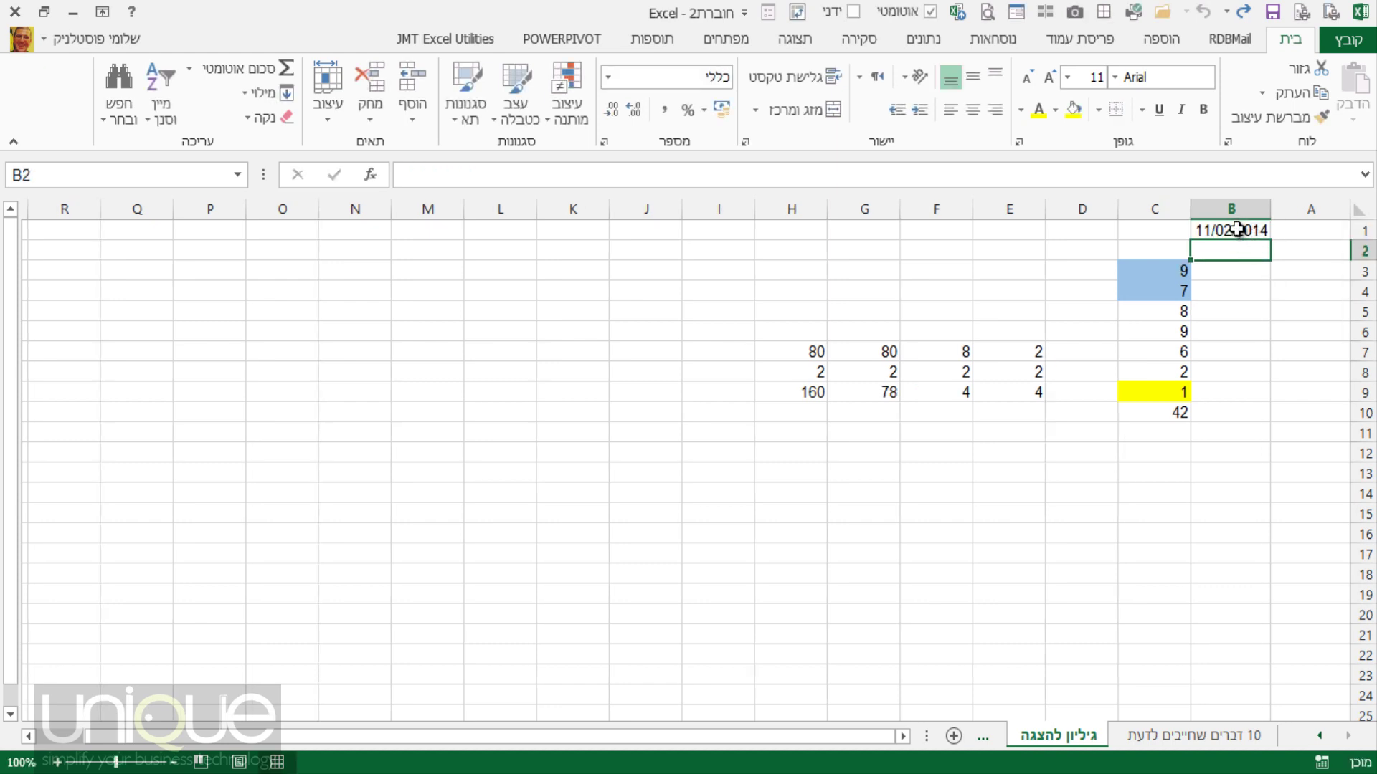
click(1239, 226)
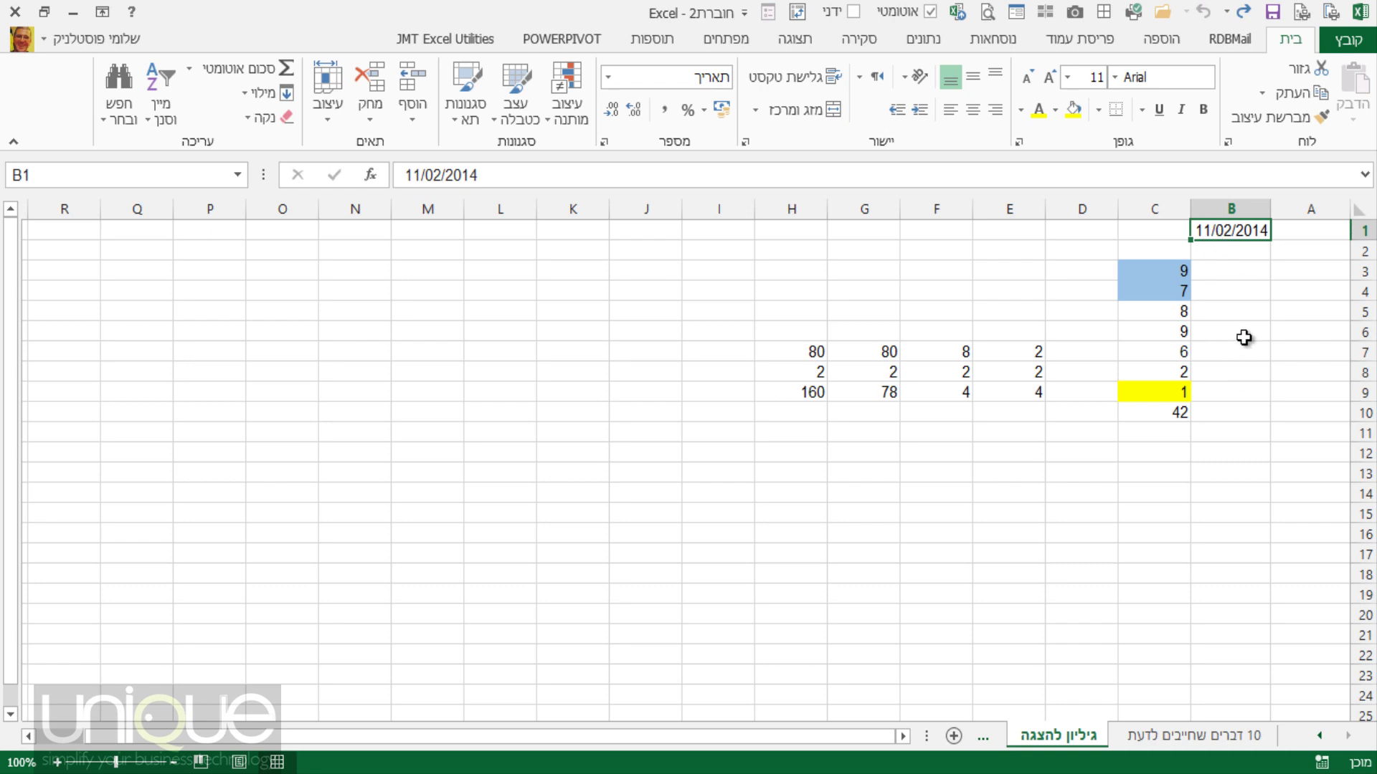
drag(1190, 209, 1153, 209)
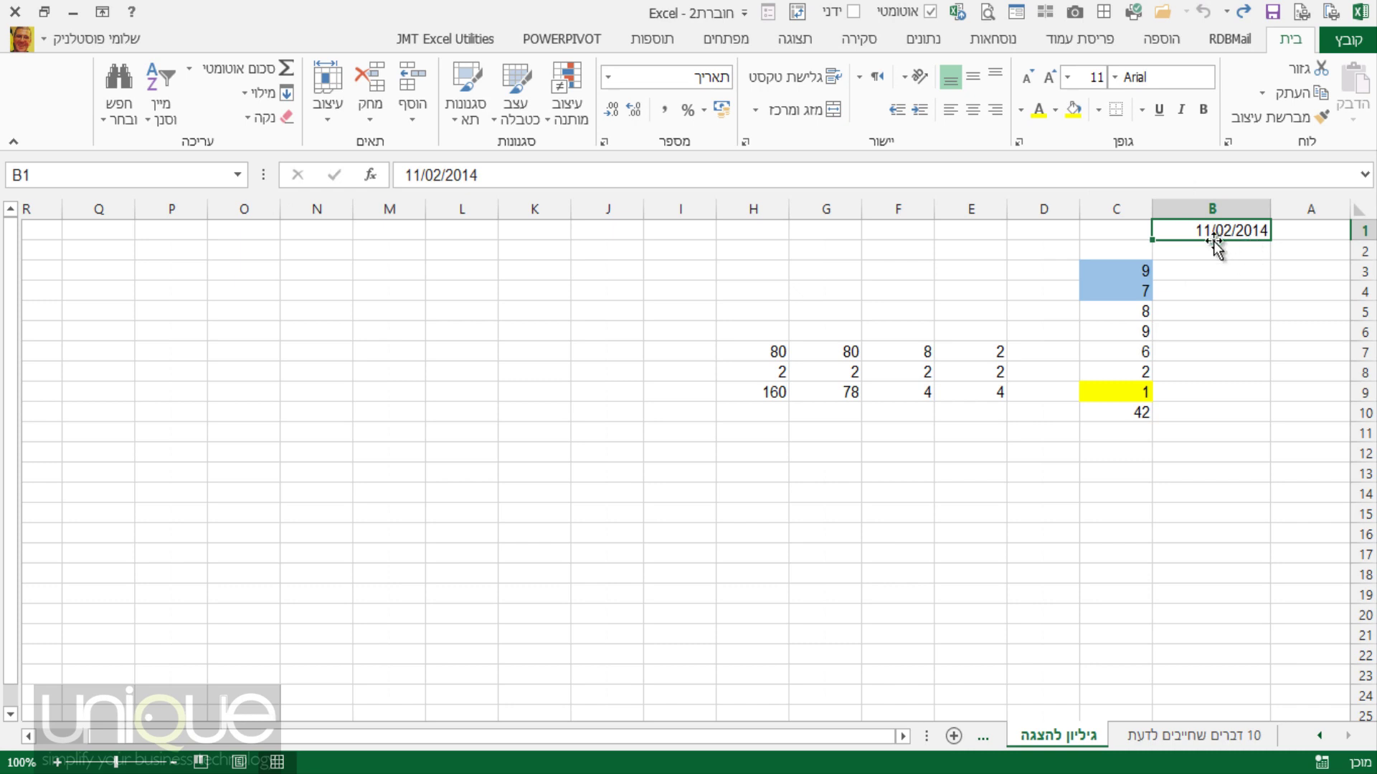
double_click(1151, 209)
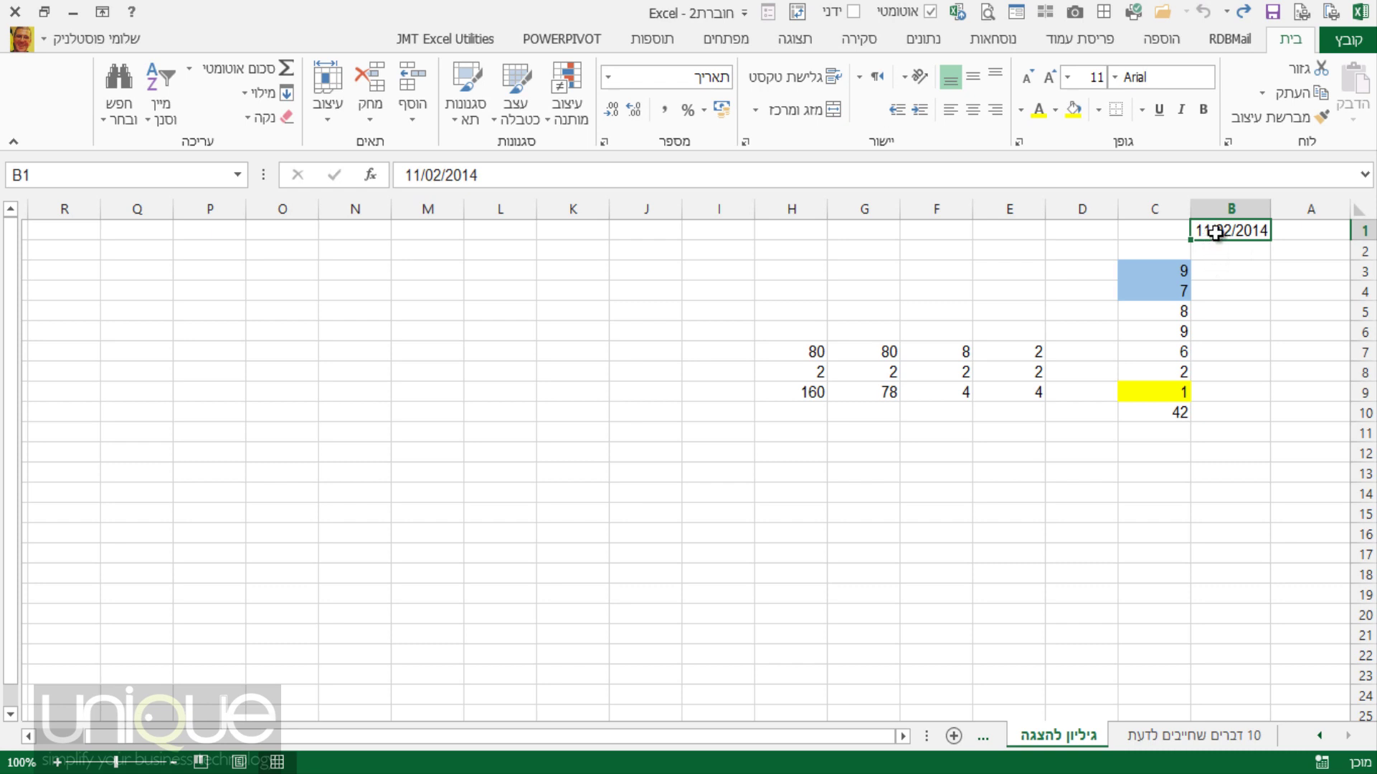
Format B1 with the long weekday date type, showing יום שלישי 11 פברואר 2014.
right_click(1216, 231)
click(1123, 617)
drag(1046, 294, 757, 135)
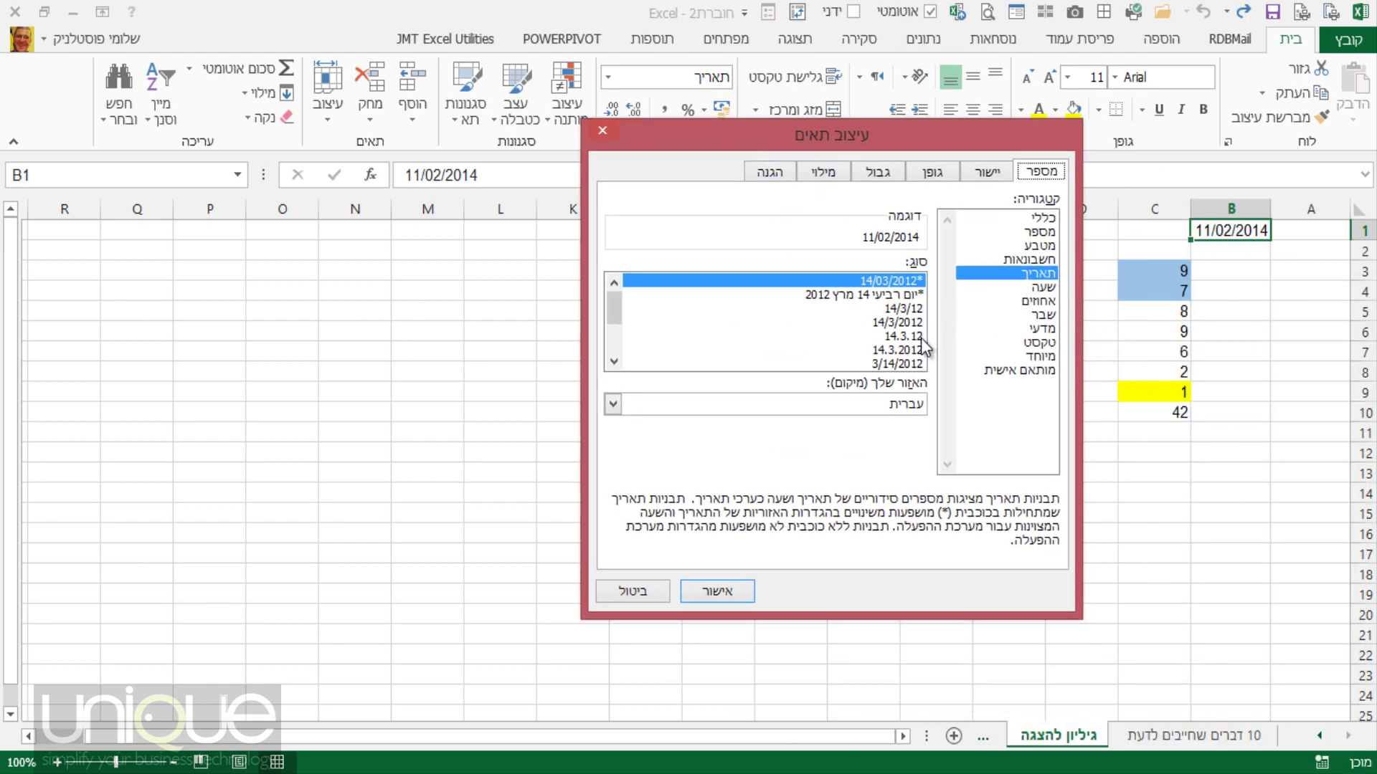
click(892, 295)
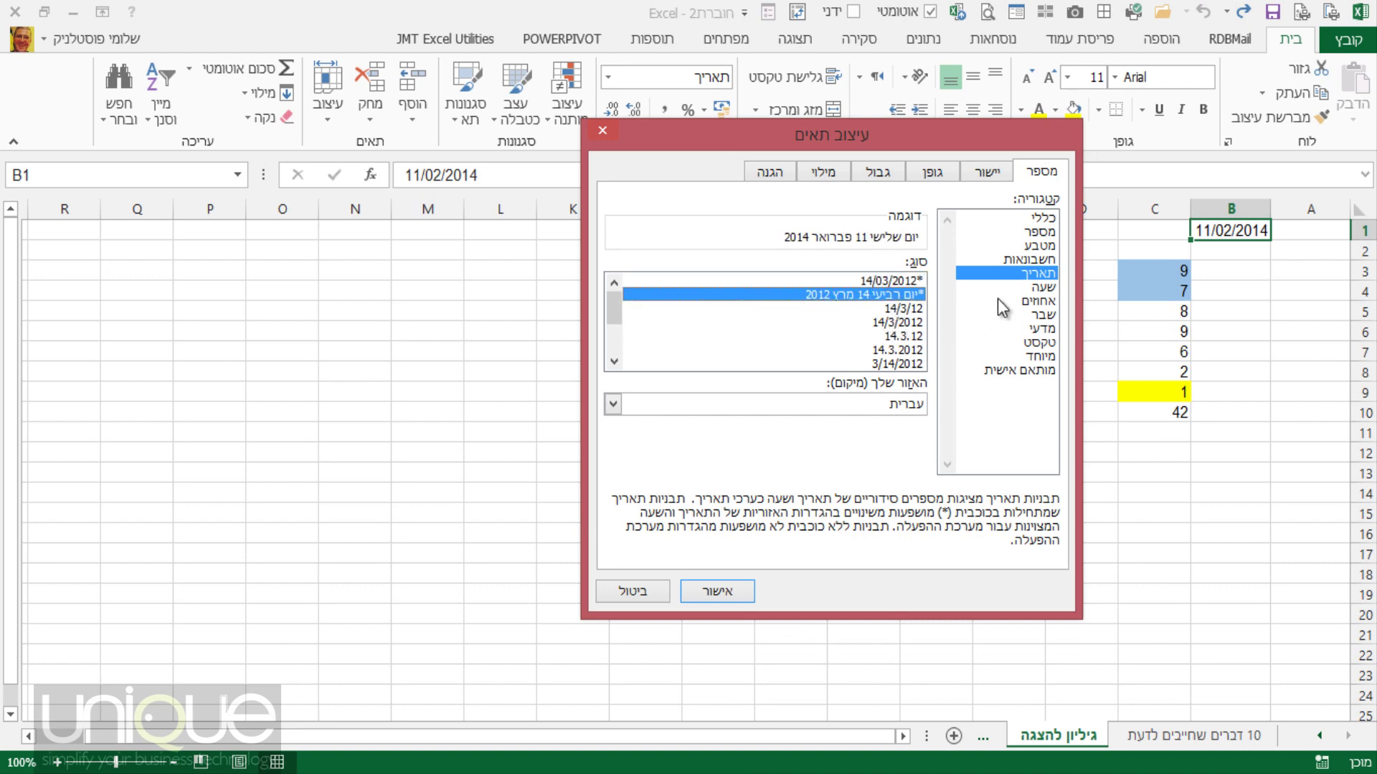
scroll(616, 337, down, 2)
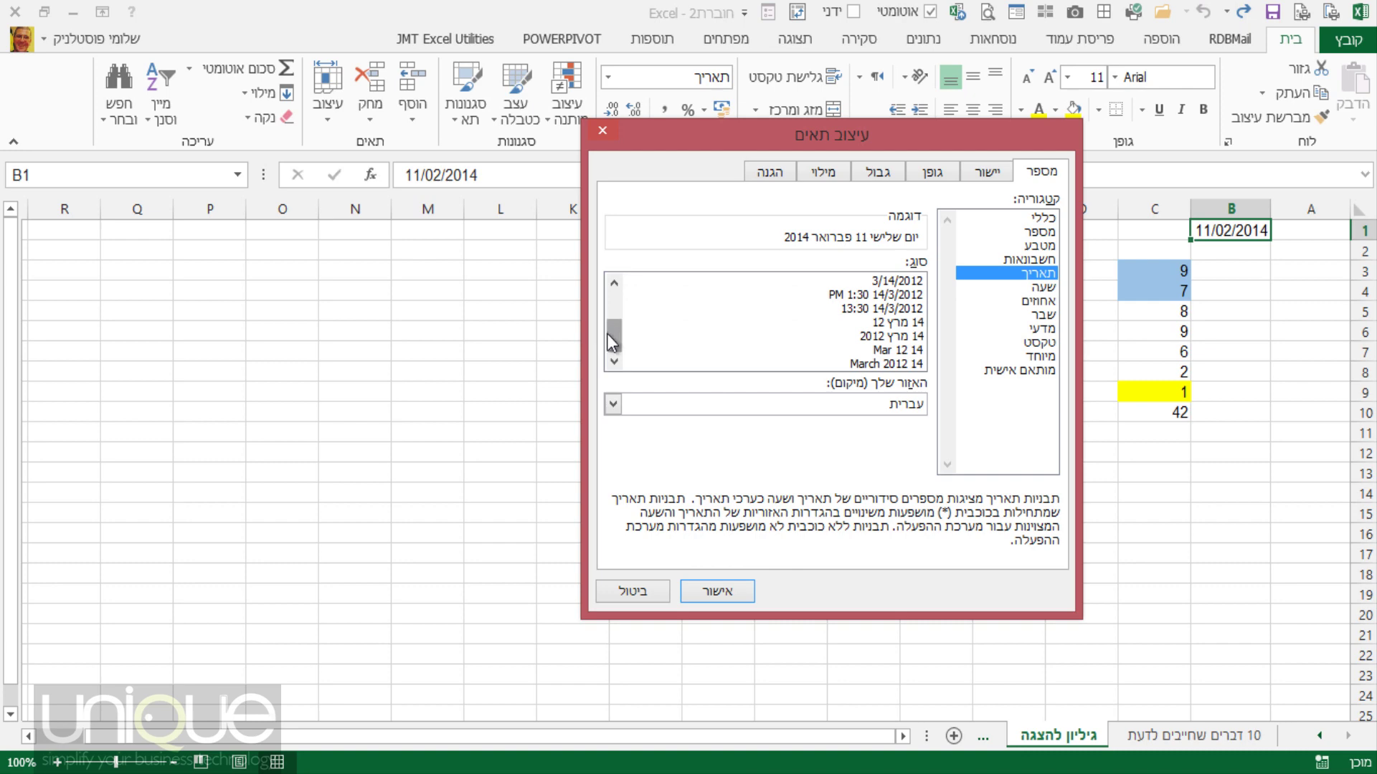
drag(610, 337, 618, 307)
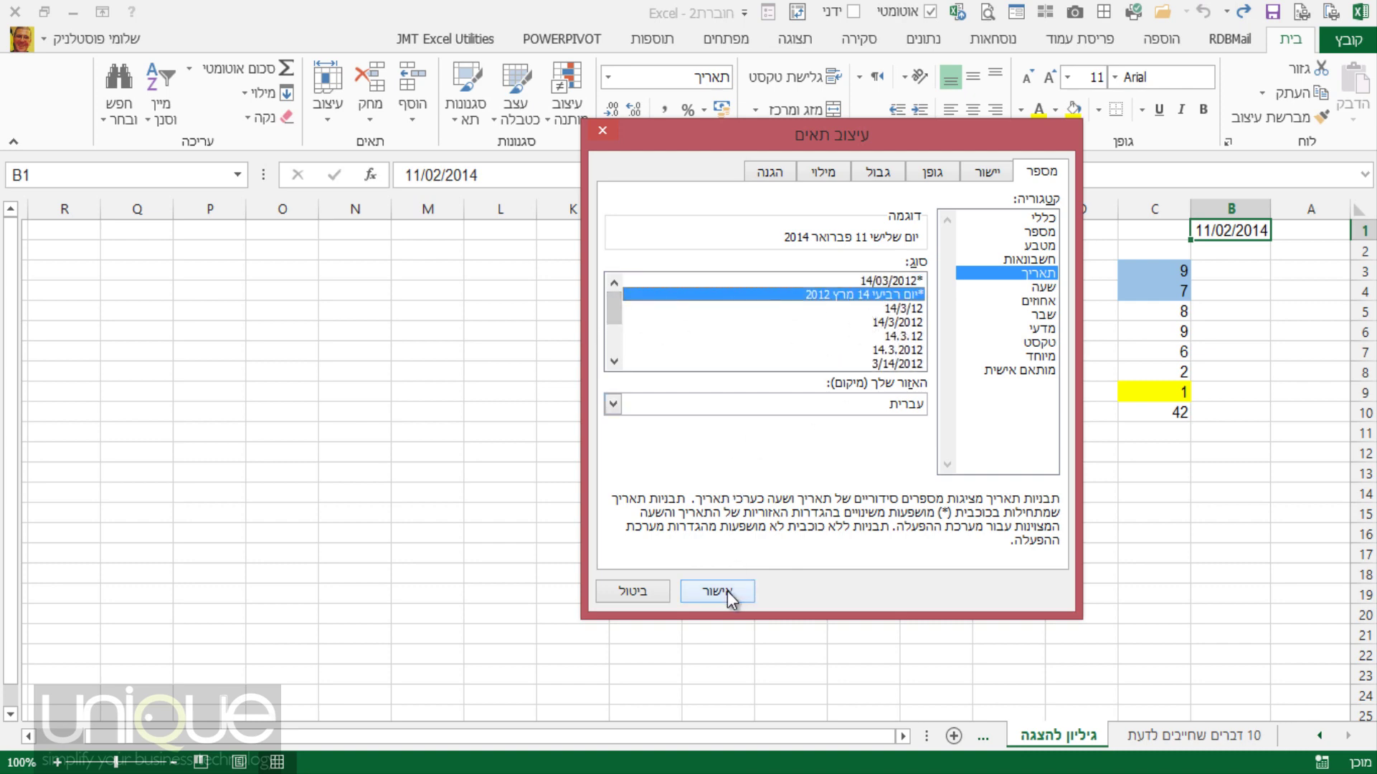
click(717, 590)
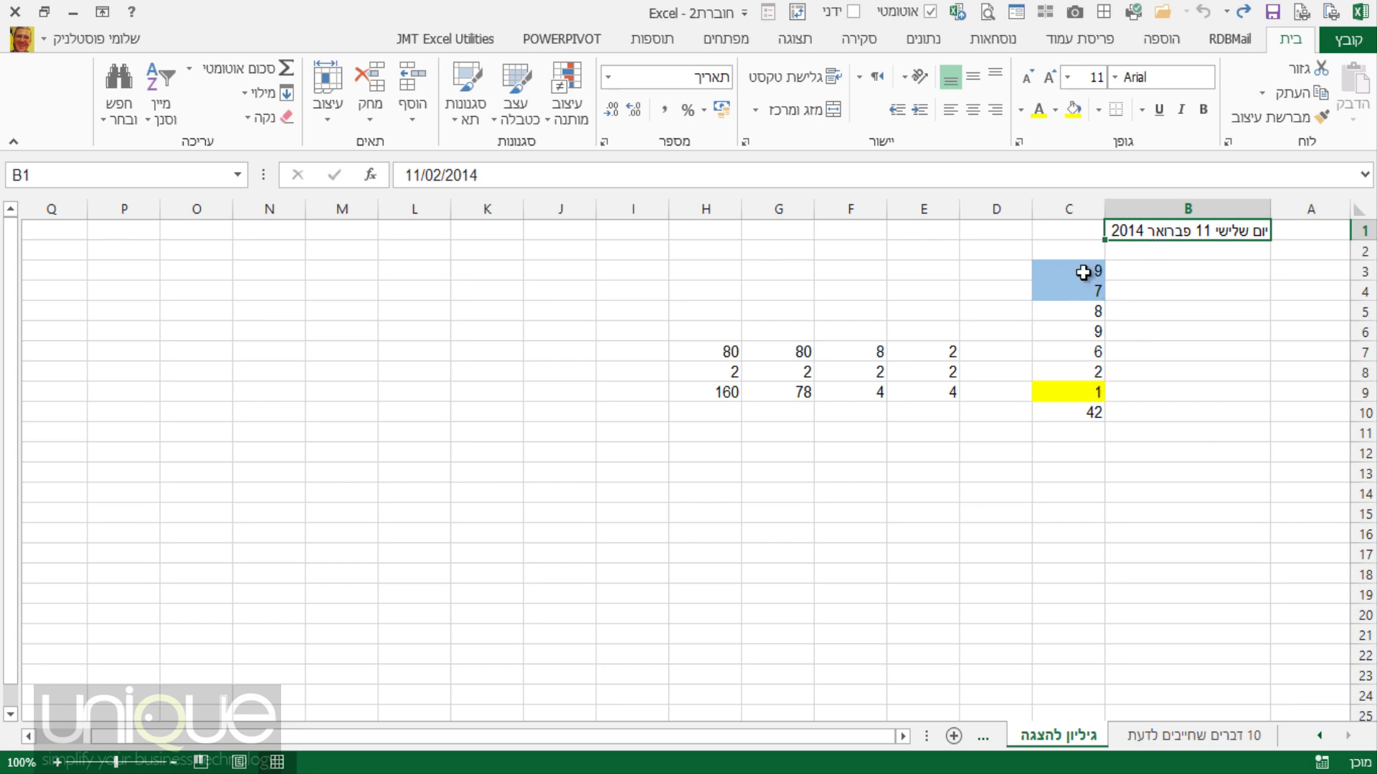
drag(1081, 275, 1087, 393)
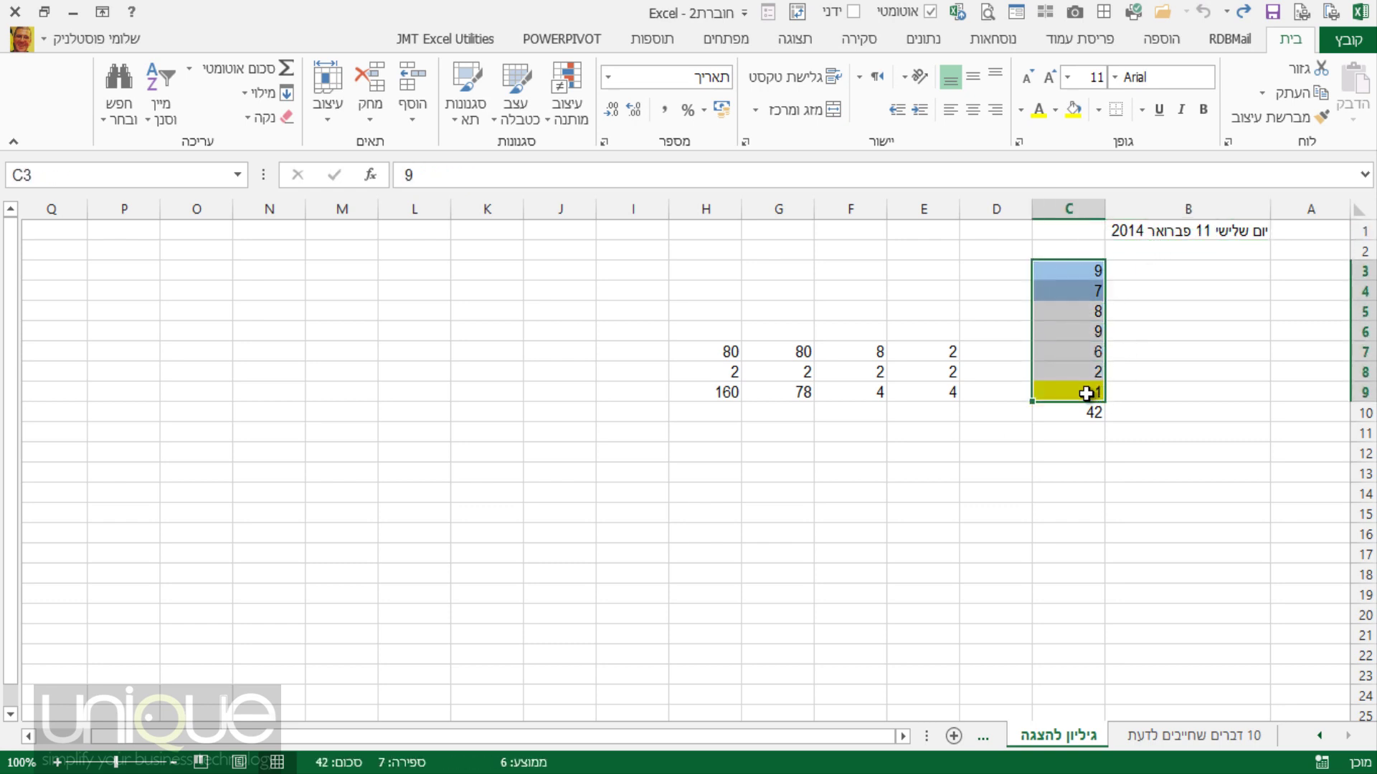
Give C3:C9 dashed outline and inside borders in Format Cells.
right_click(1077, 334)
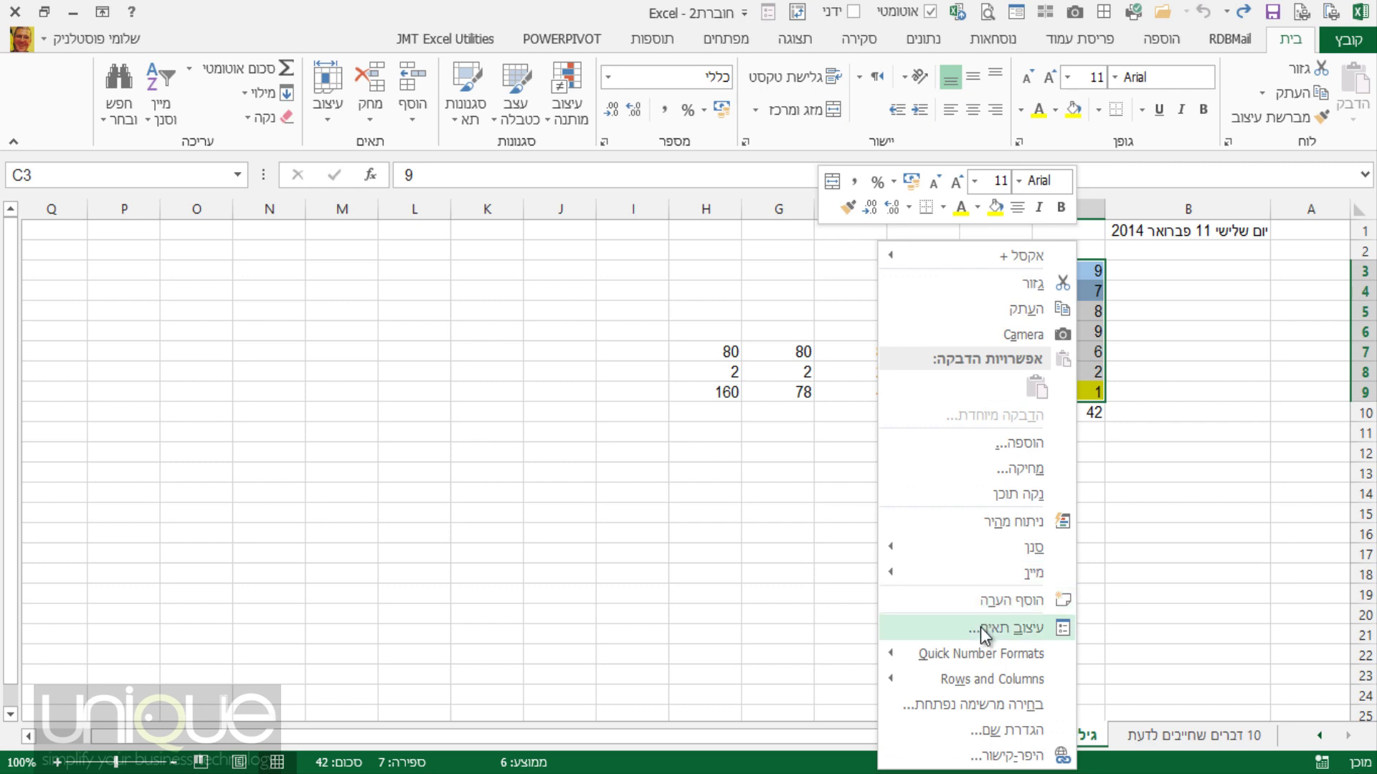
click(981, 625)
drag(1111, 301, 752, 132)
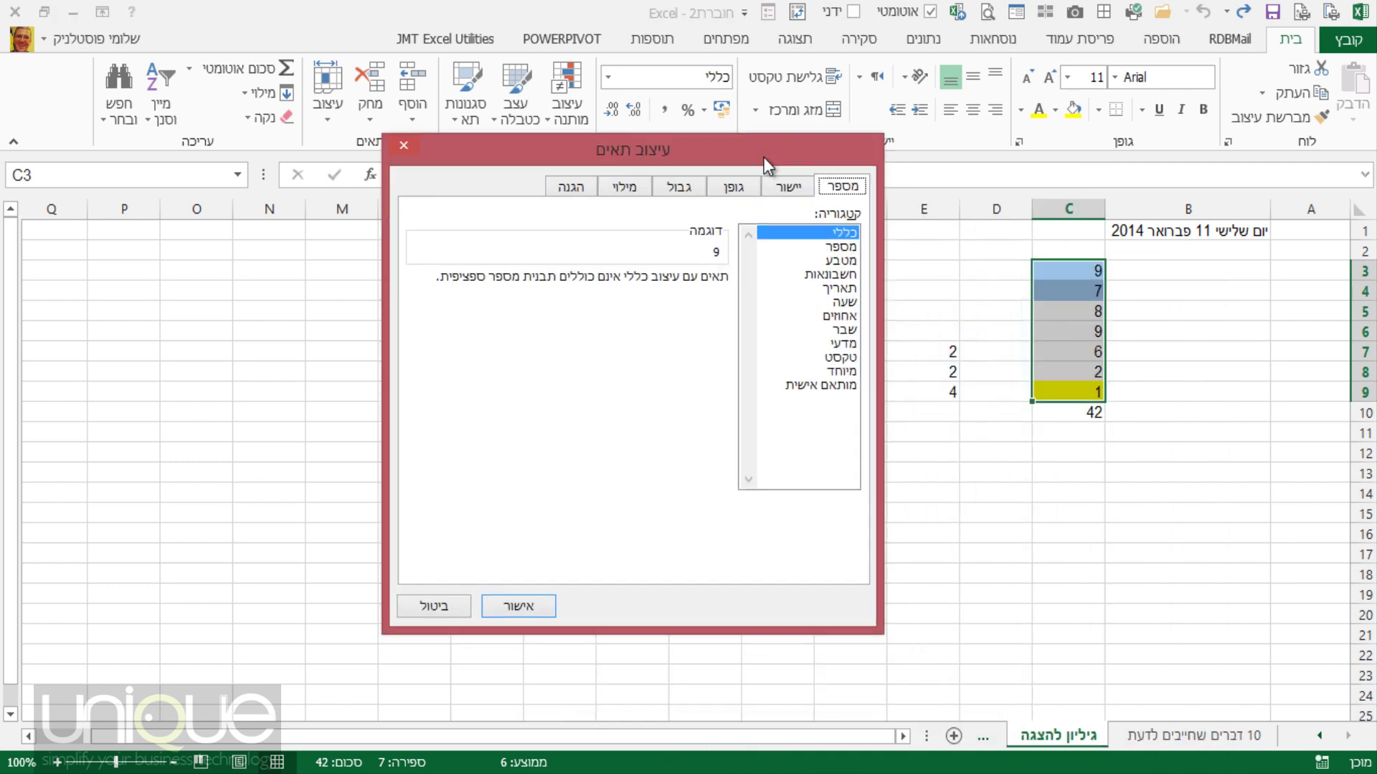
click(612, 163)
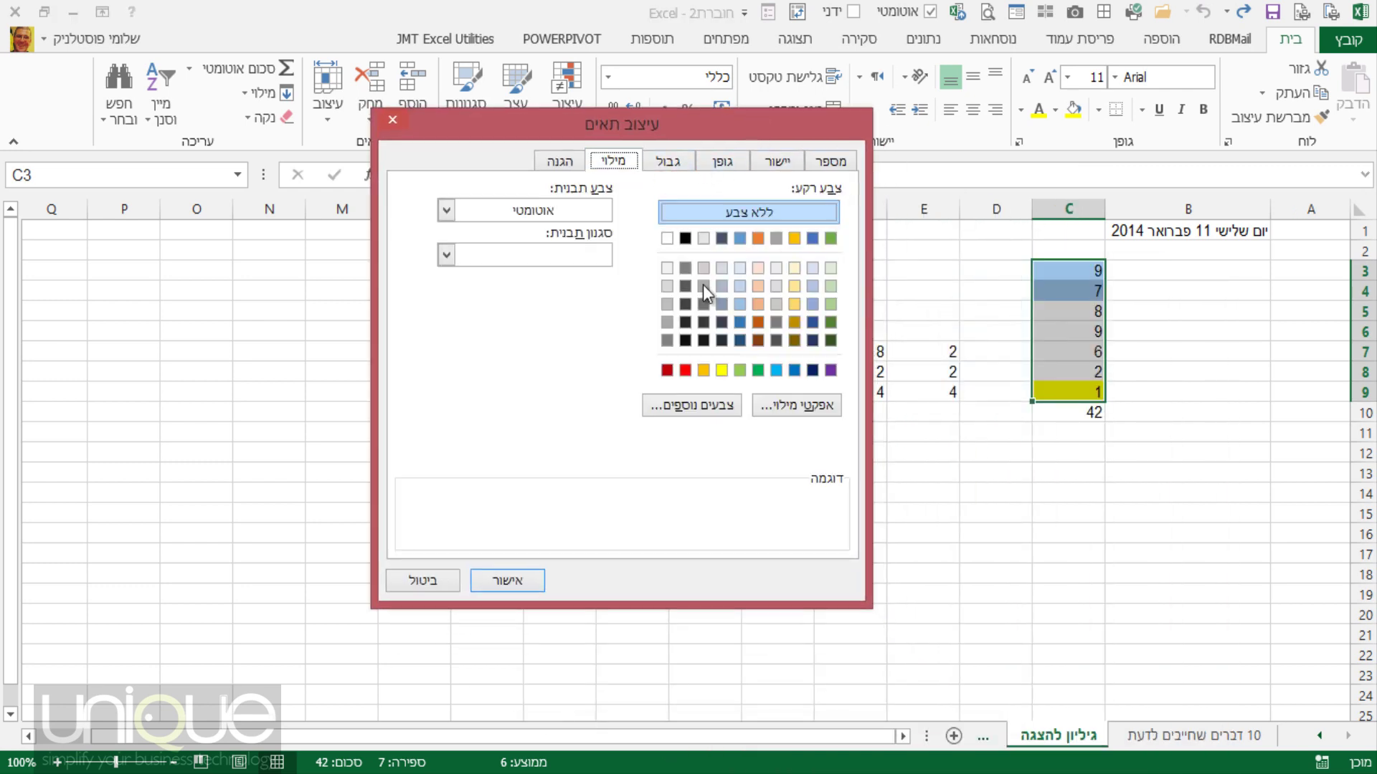
click(668, 161)
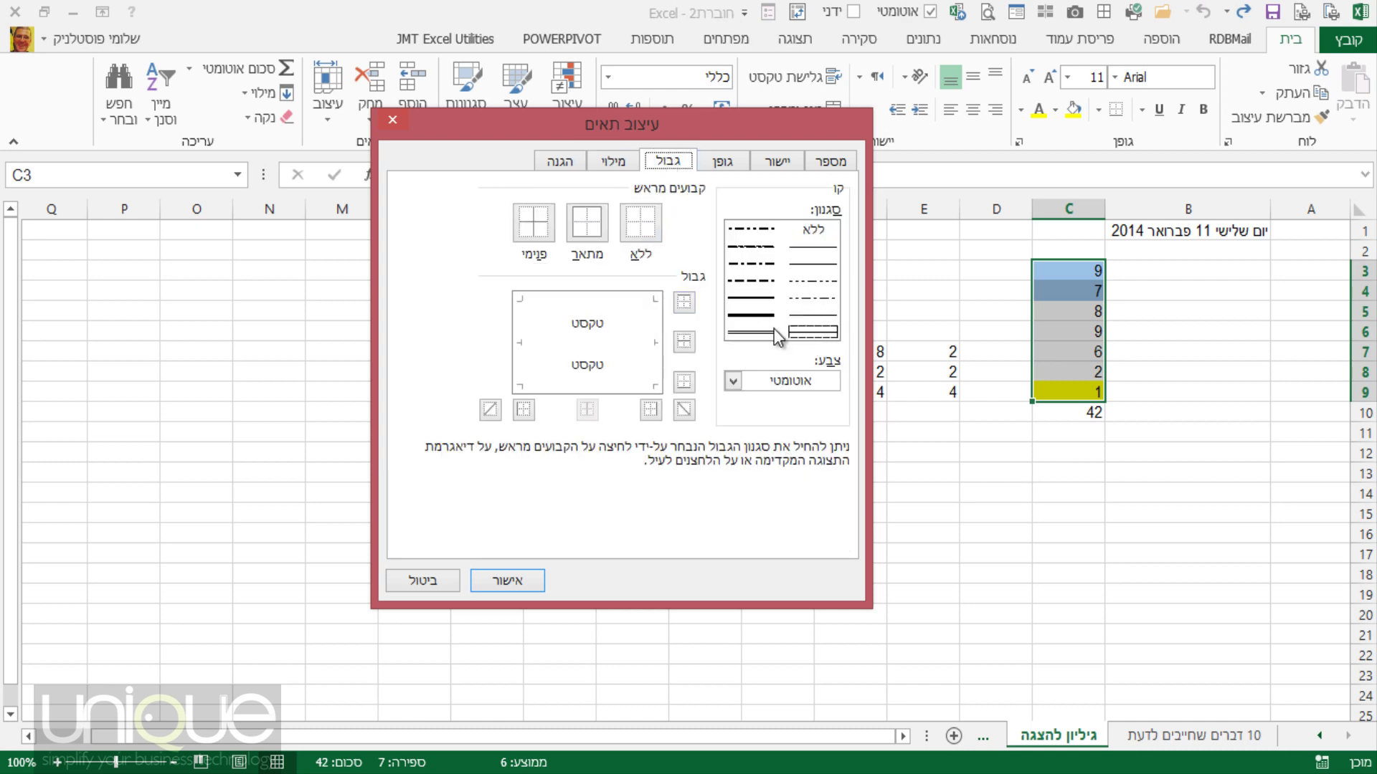
click(813, 315)
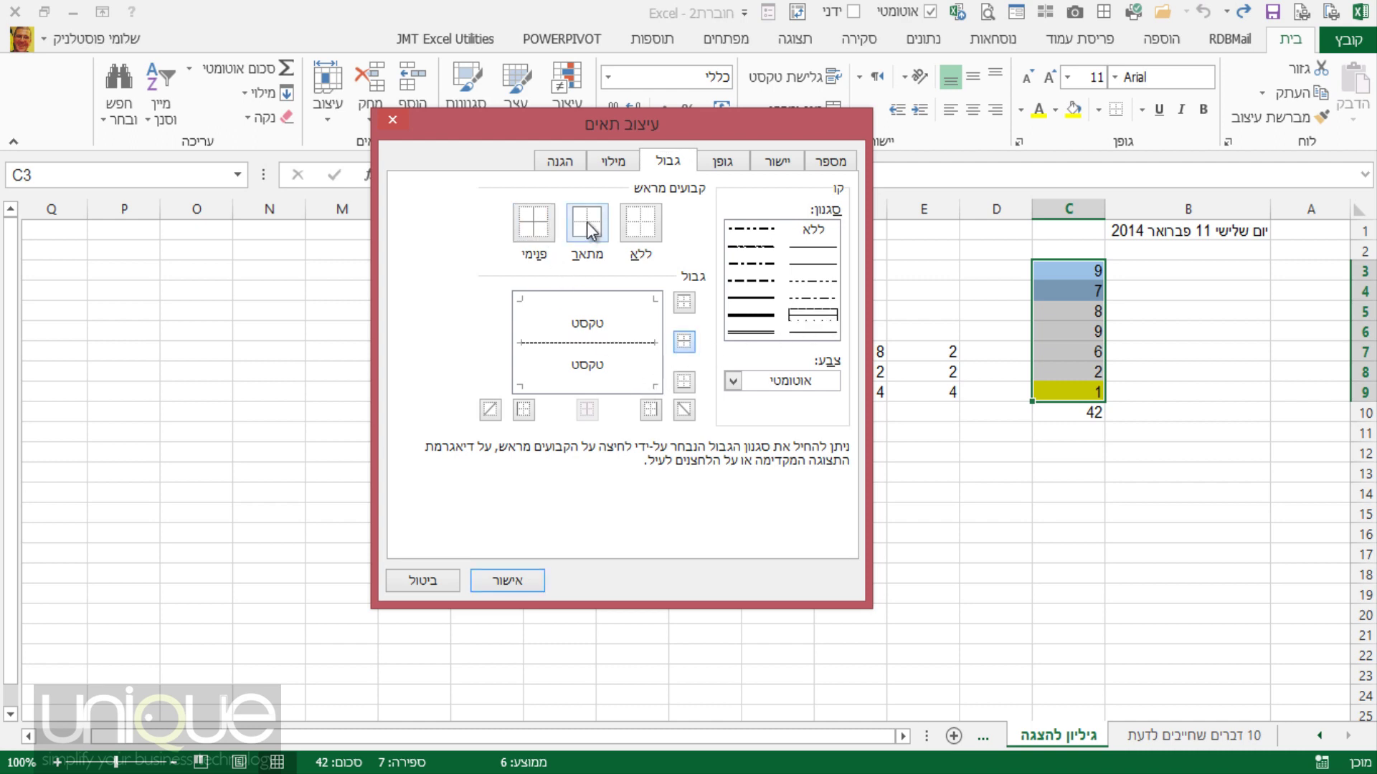
click(536, 228)
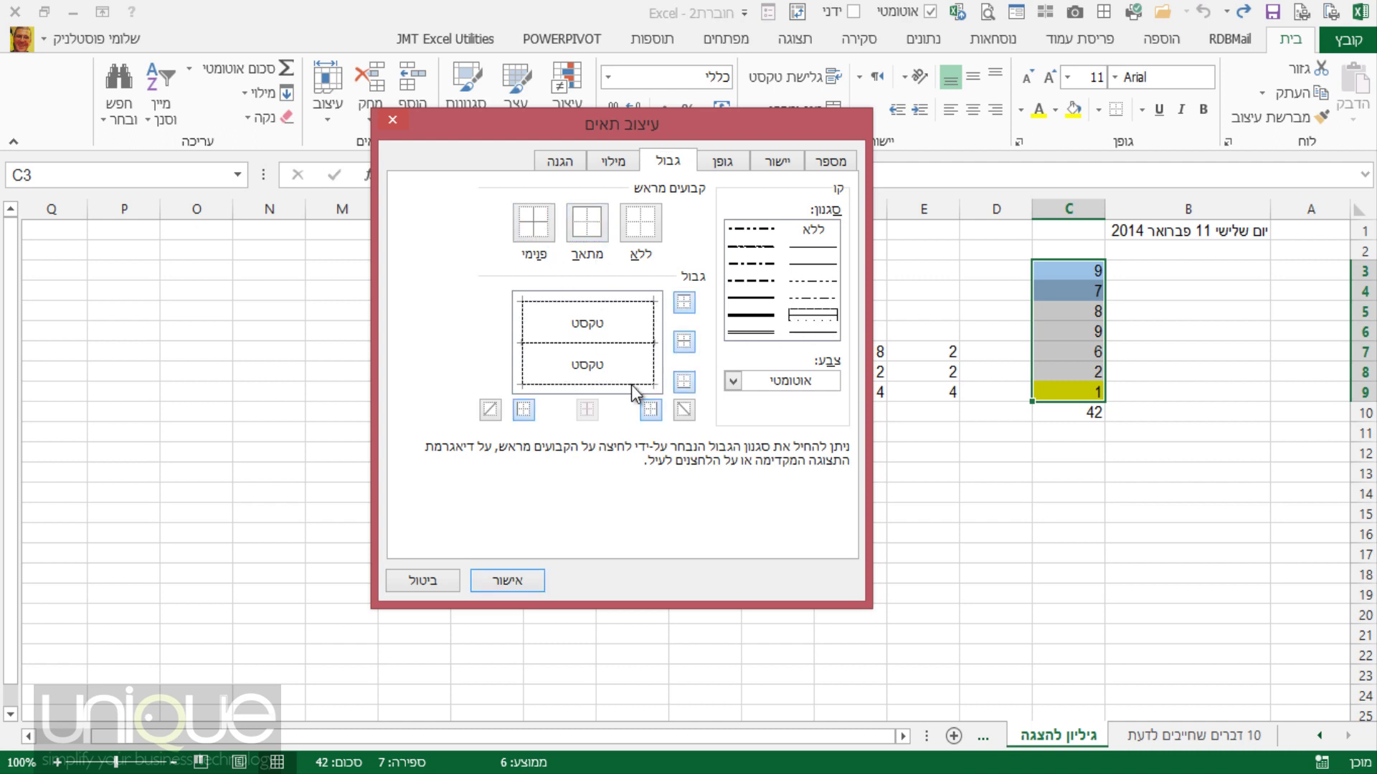
Set C3:C9 to bold, trying the strikethrough and text orientation options.
click(724, 160)
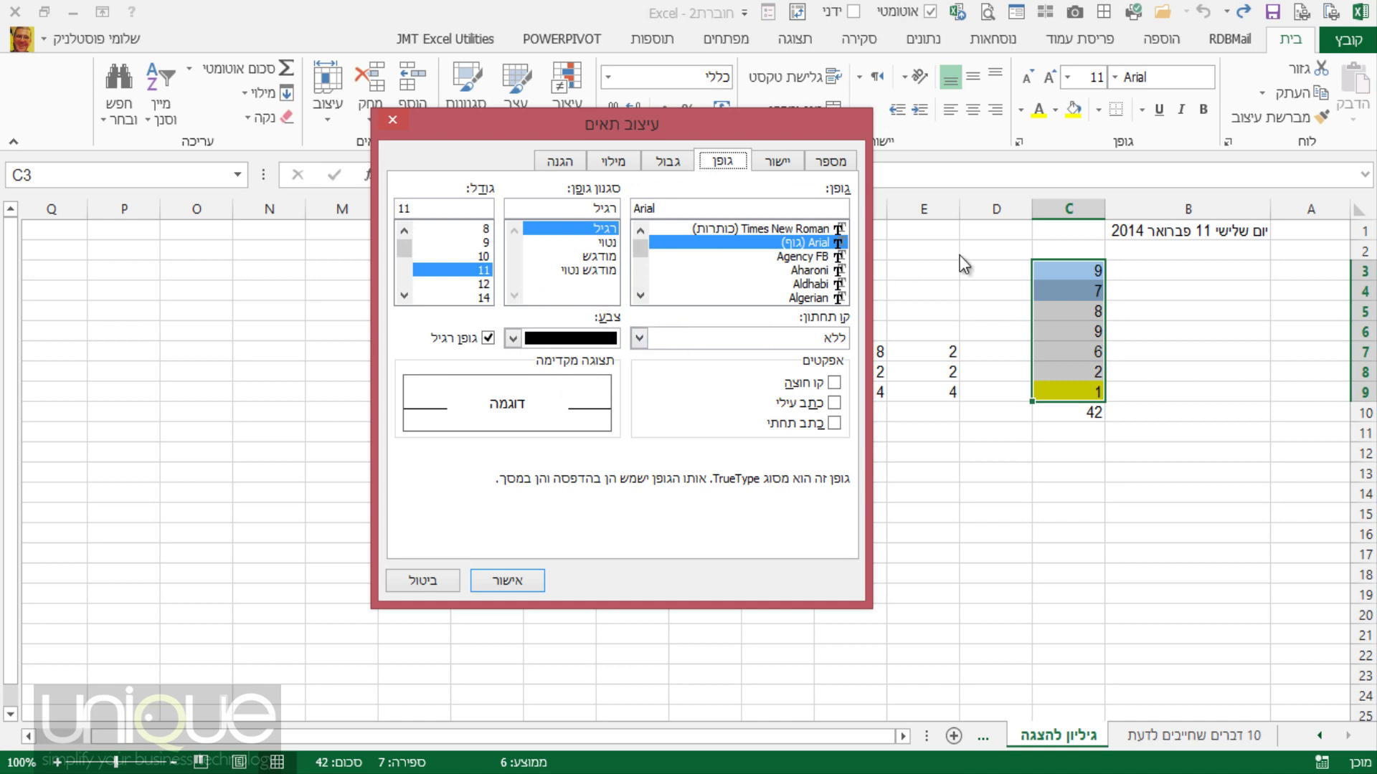
click(592, 256)
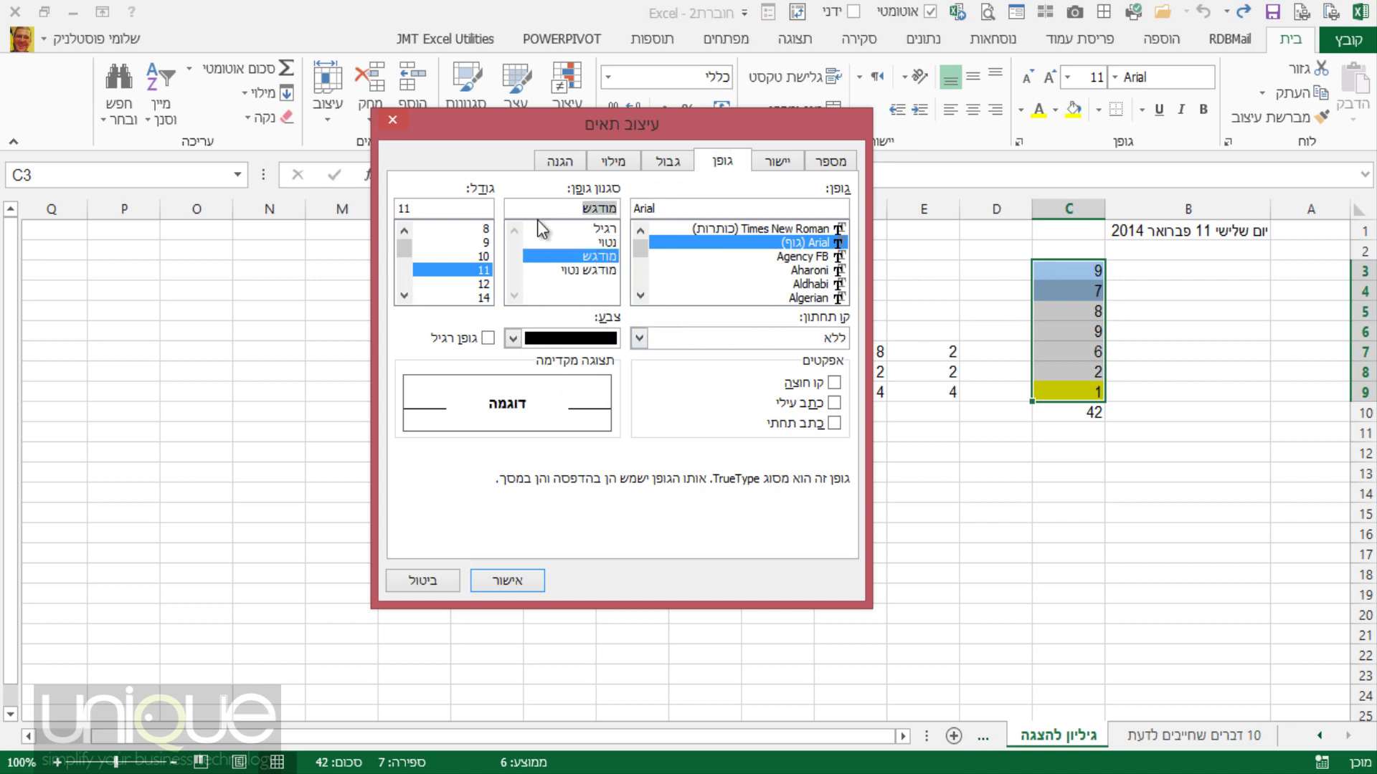
click(833, 383)
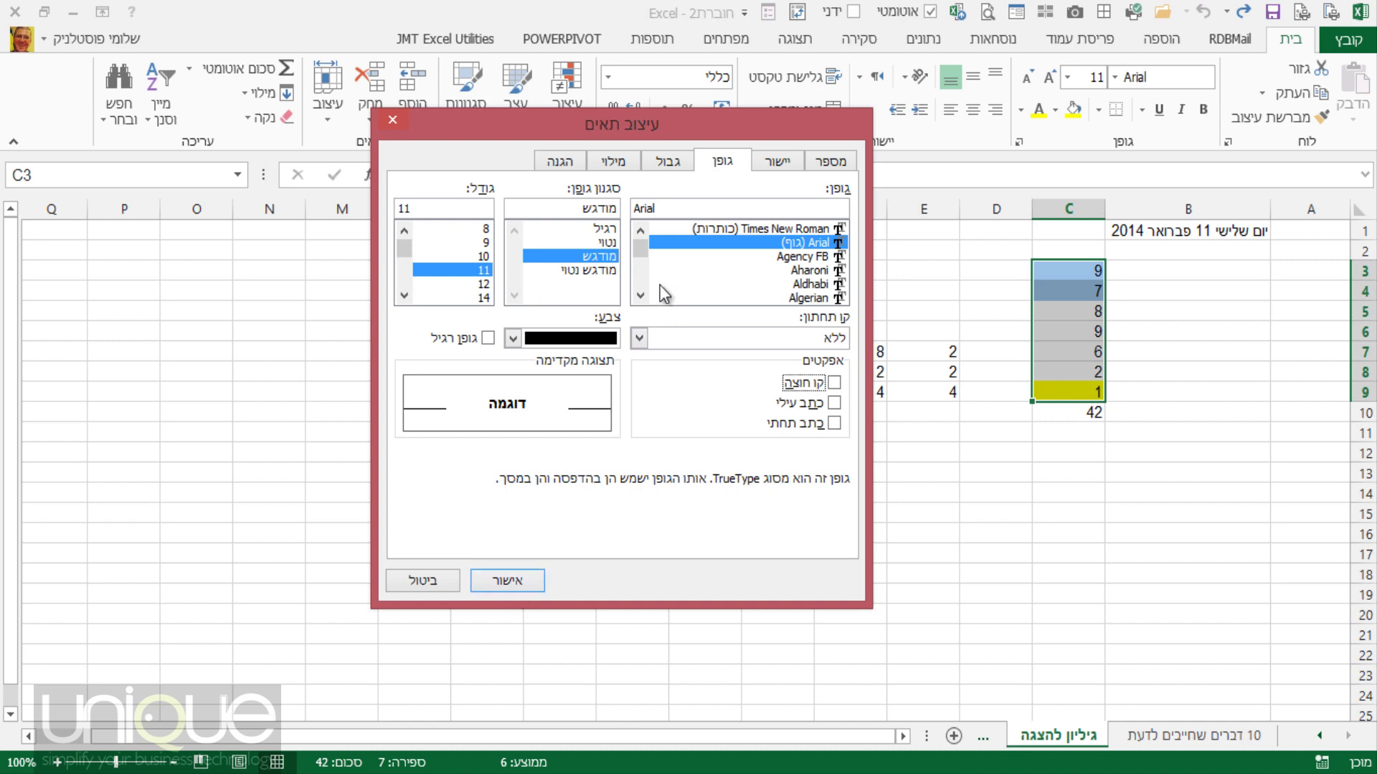
click(777, 161)
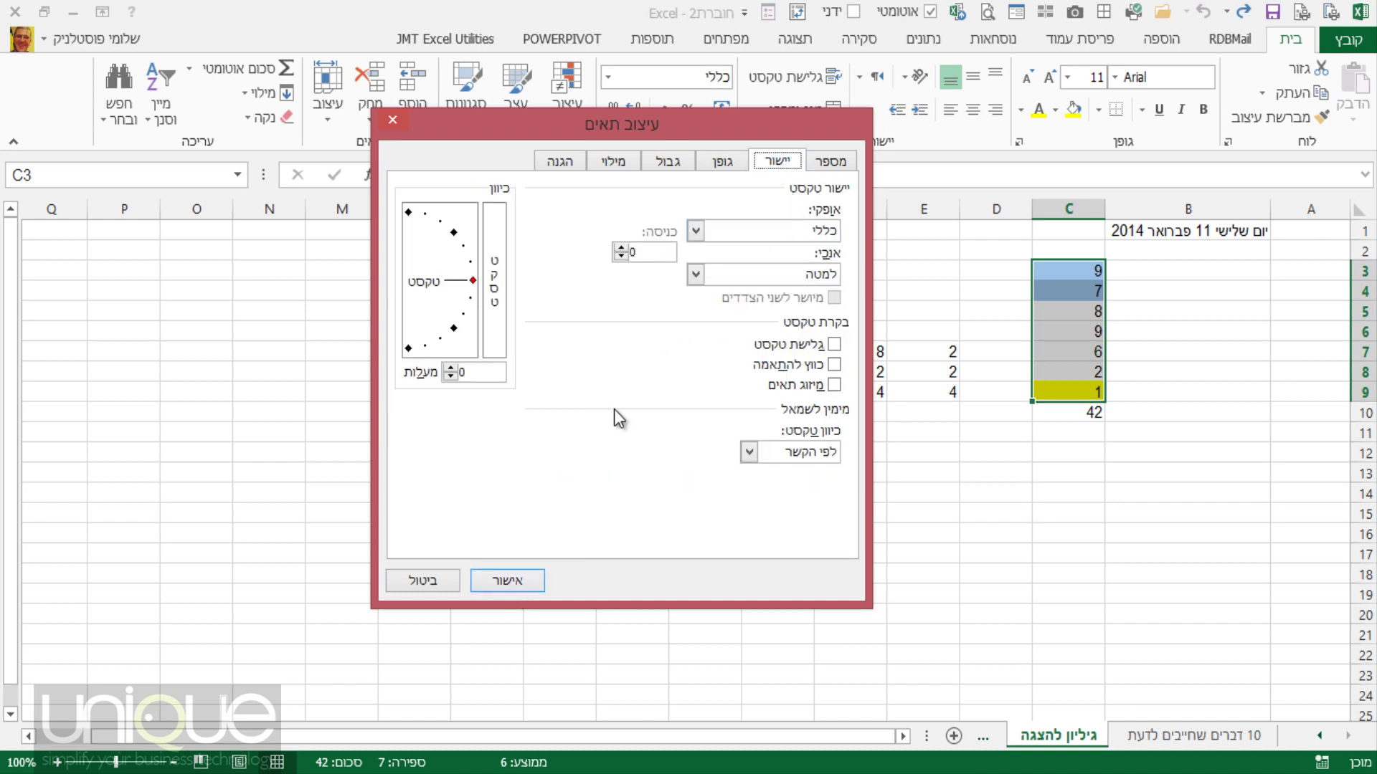
drag(473, 281, 473, 280)
click(506, 579)
Apply the formatting so C3:C9 shows bold numbers with dashed borders.
click(1212, 400)
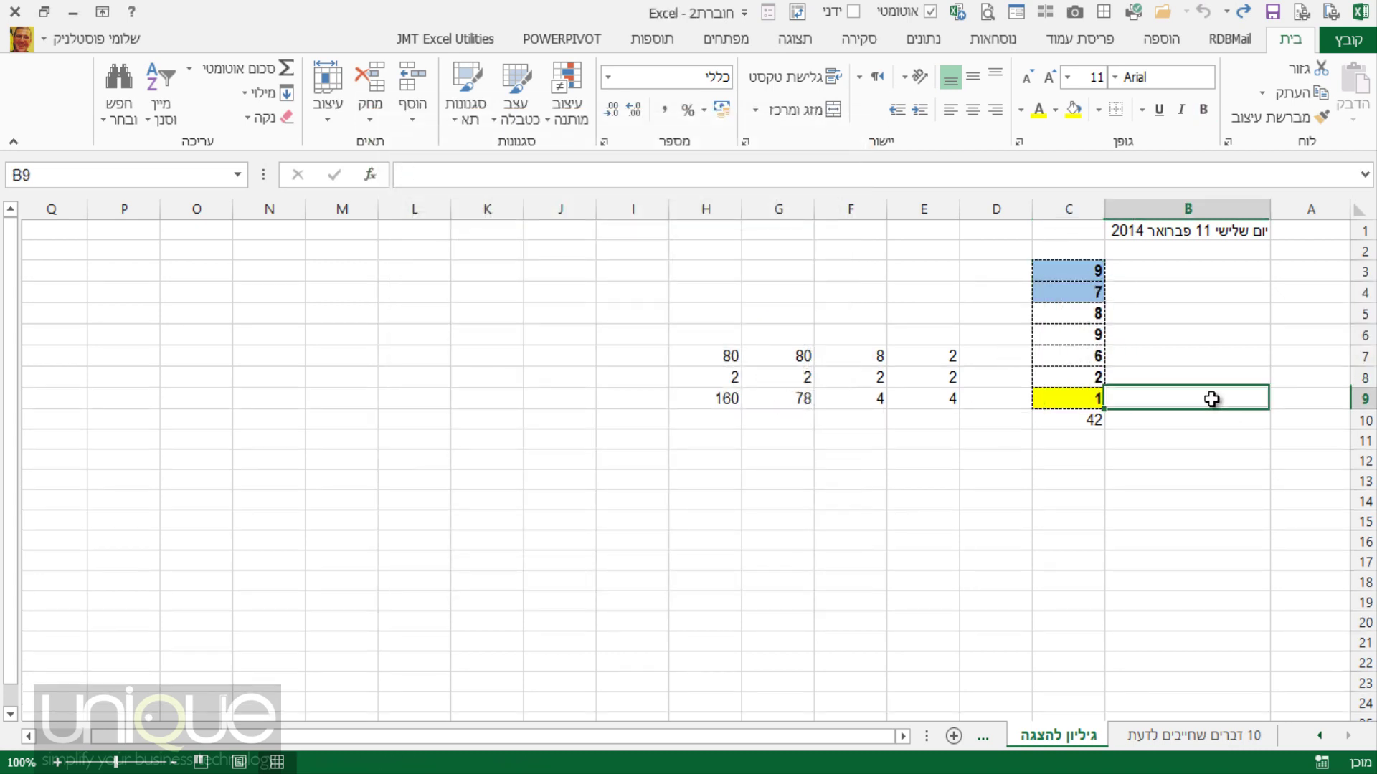
click(1069, 271)
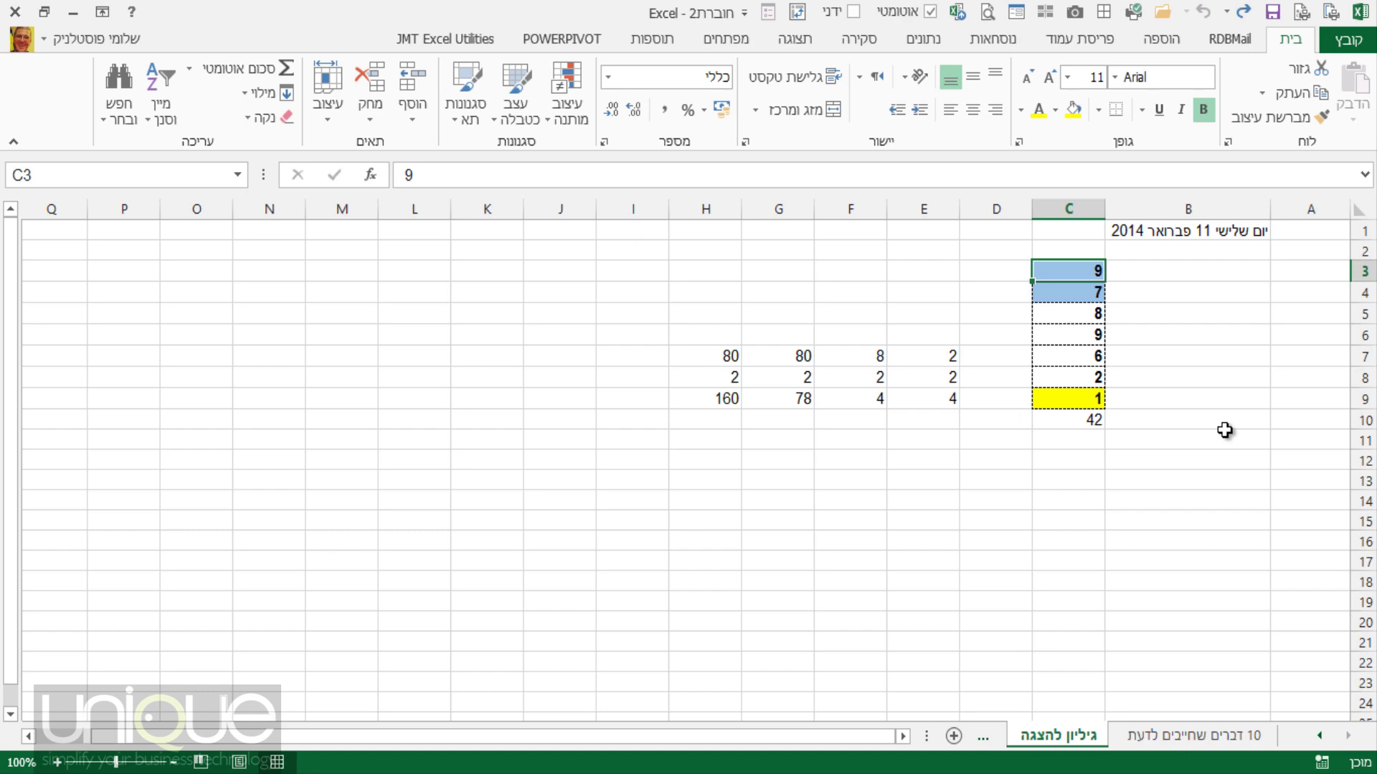
drag(1225, 430, 1059, 260)
Review the duplicate-removal topic on 10 דברים שחייבים לדעת, then select column C on גיליון להצגה.
click(1218, 736)
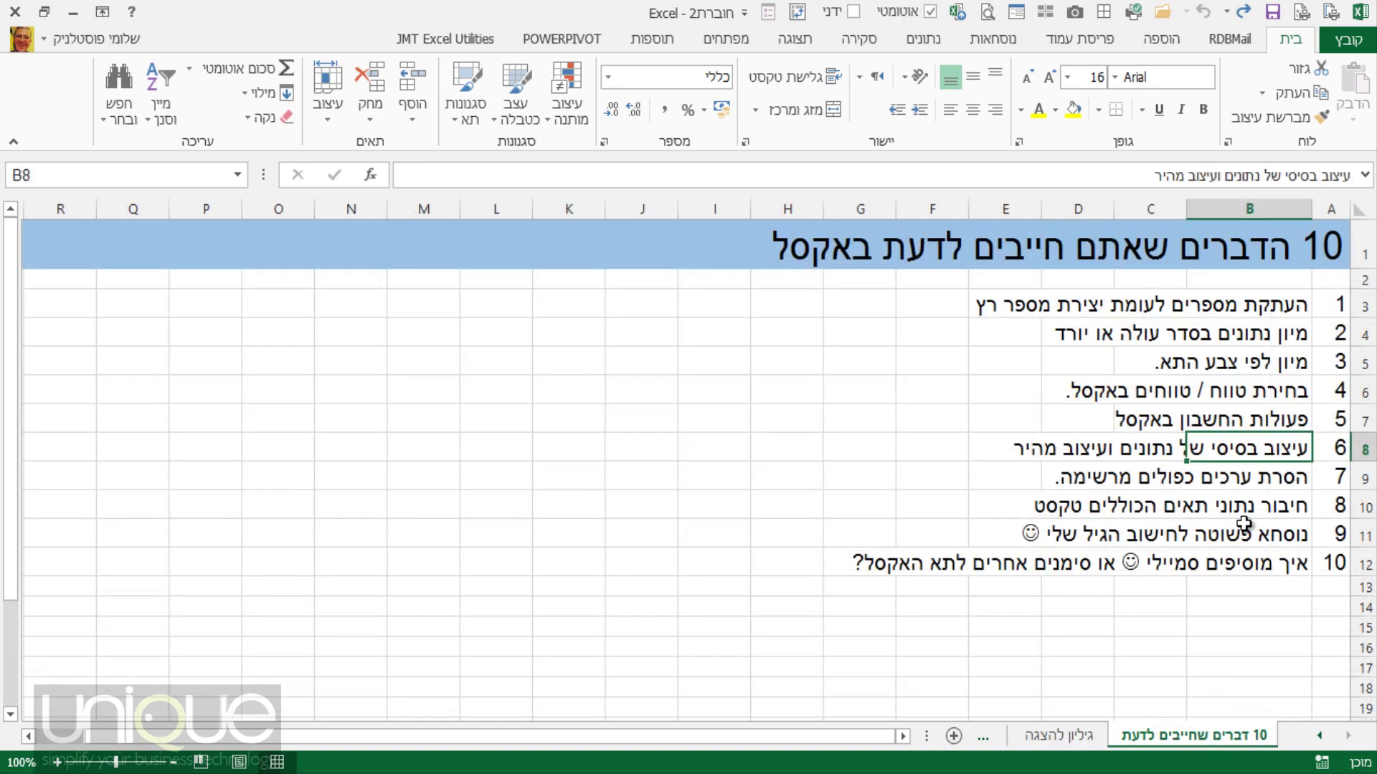
click(1288, 479)
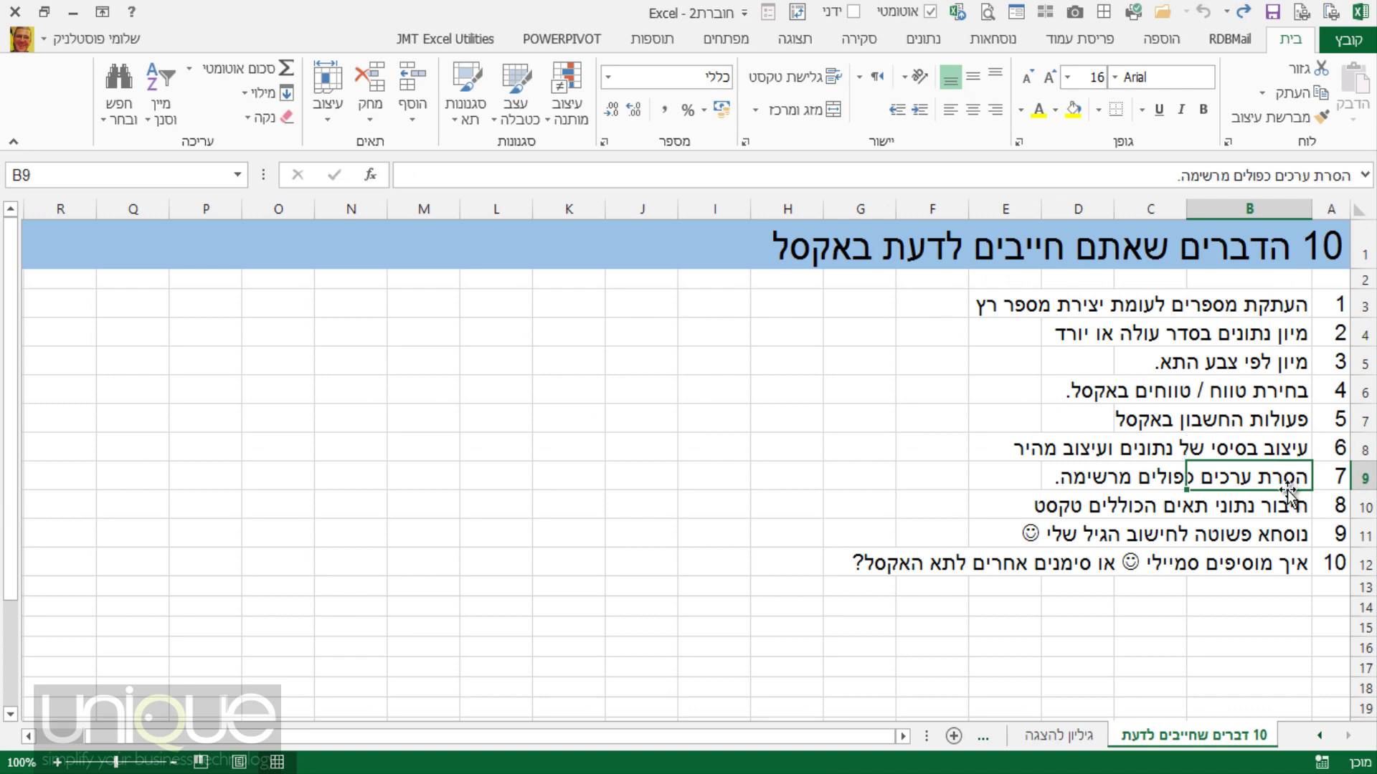
click(1079, 736)
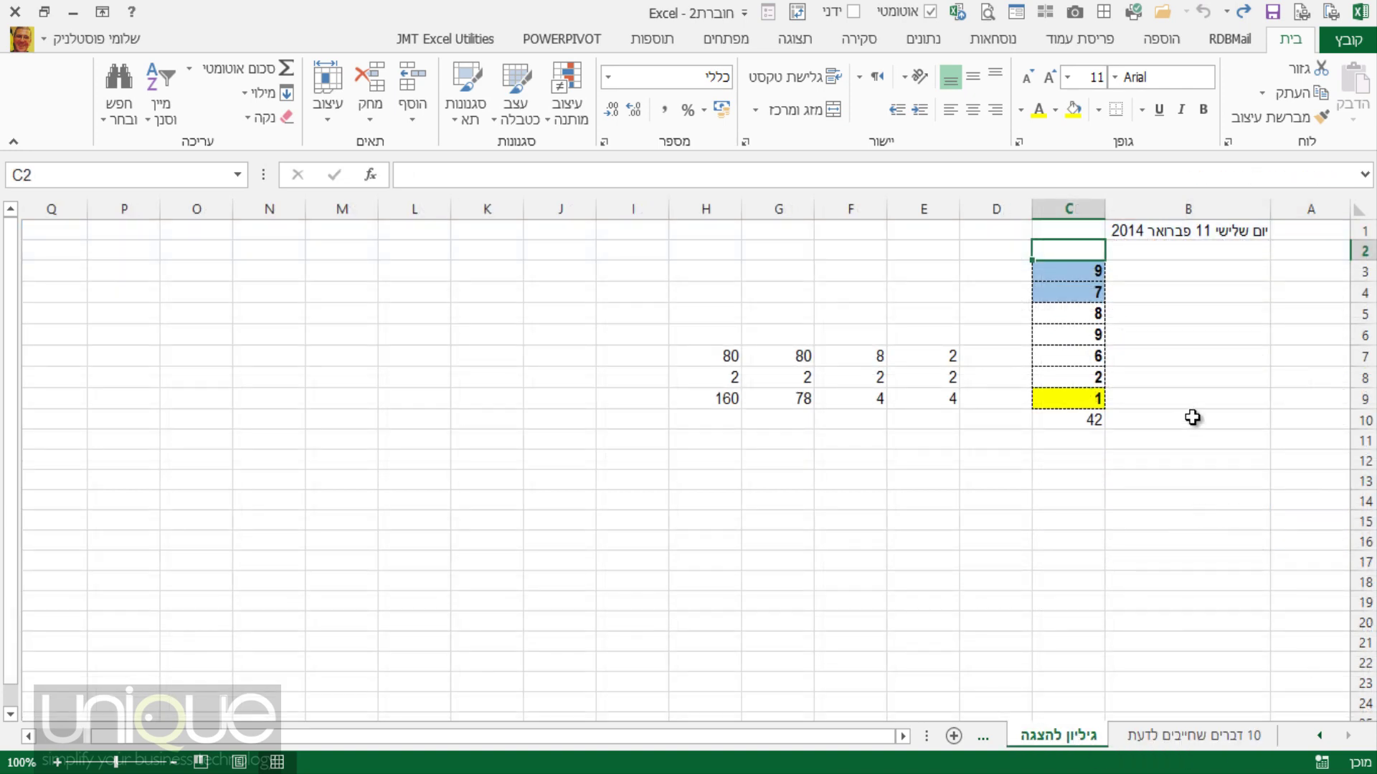
click(1064, 271)
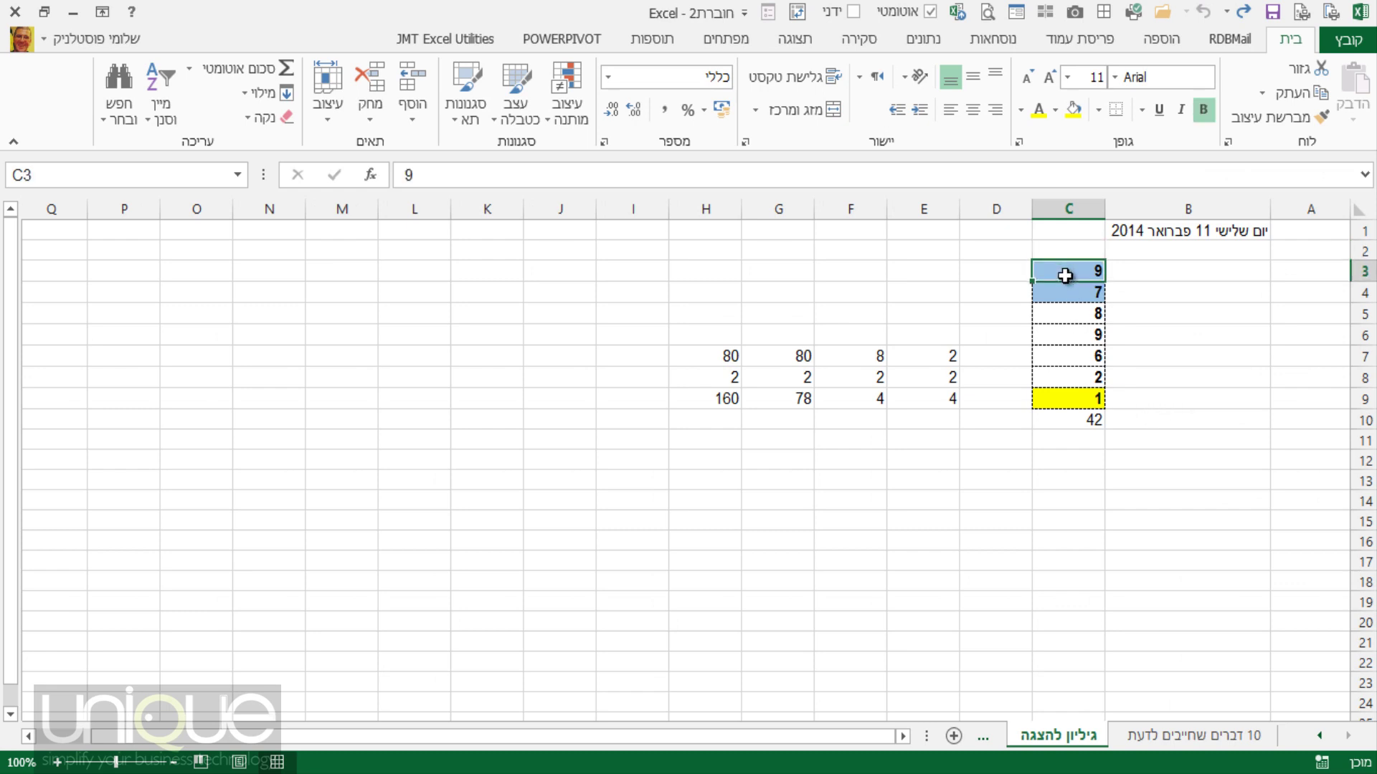
click(1082, 209)
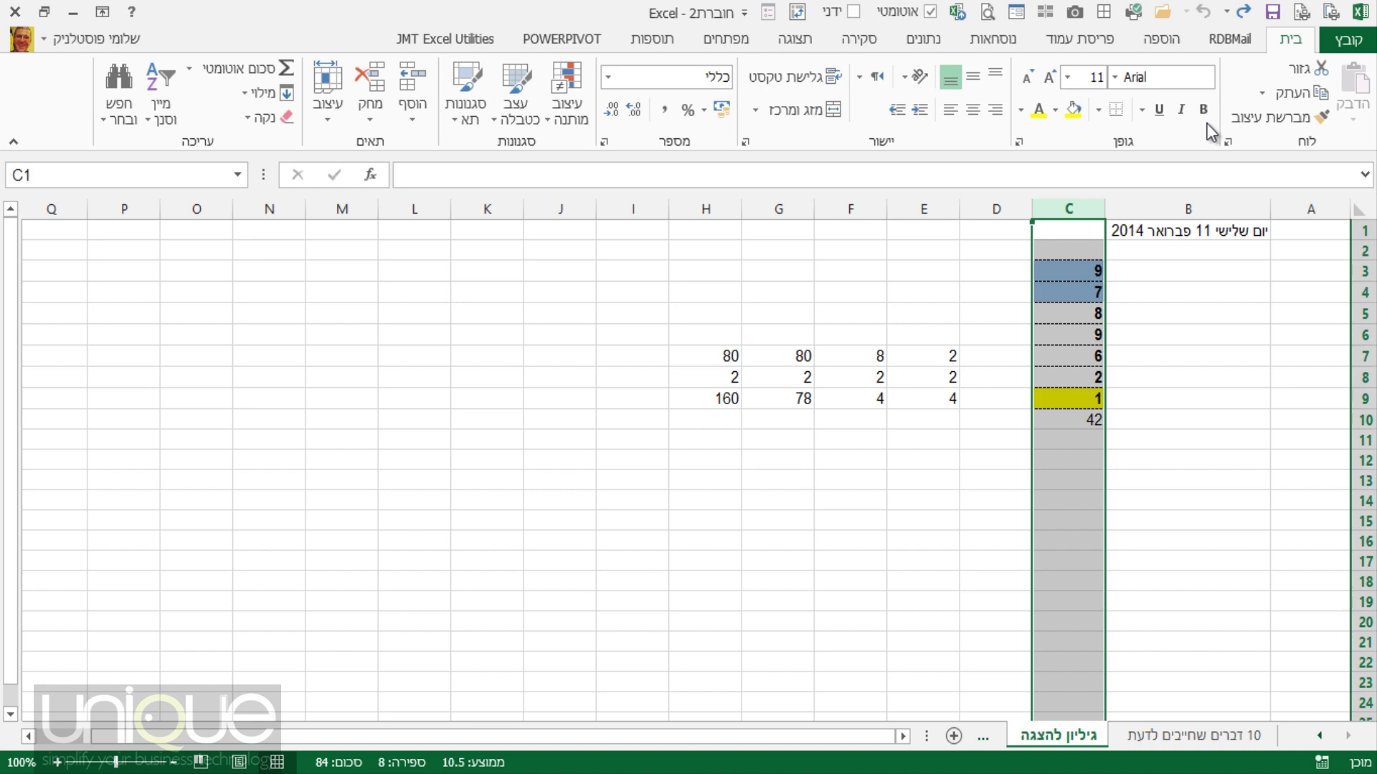
Remove duplicate values from column C with Remove Duplicates, keeping the current selection.
click(923, 39)
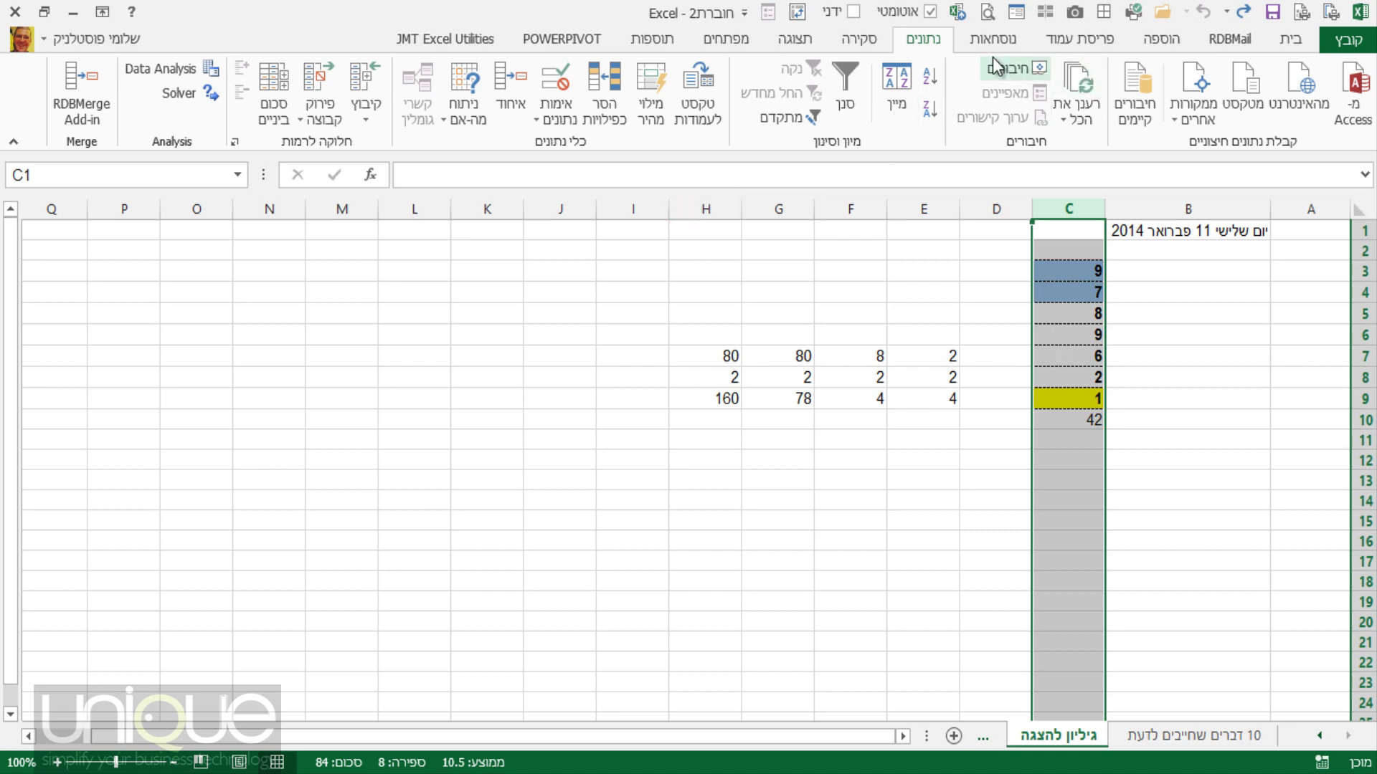
click(604, 119)
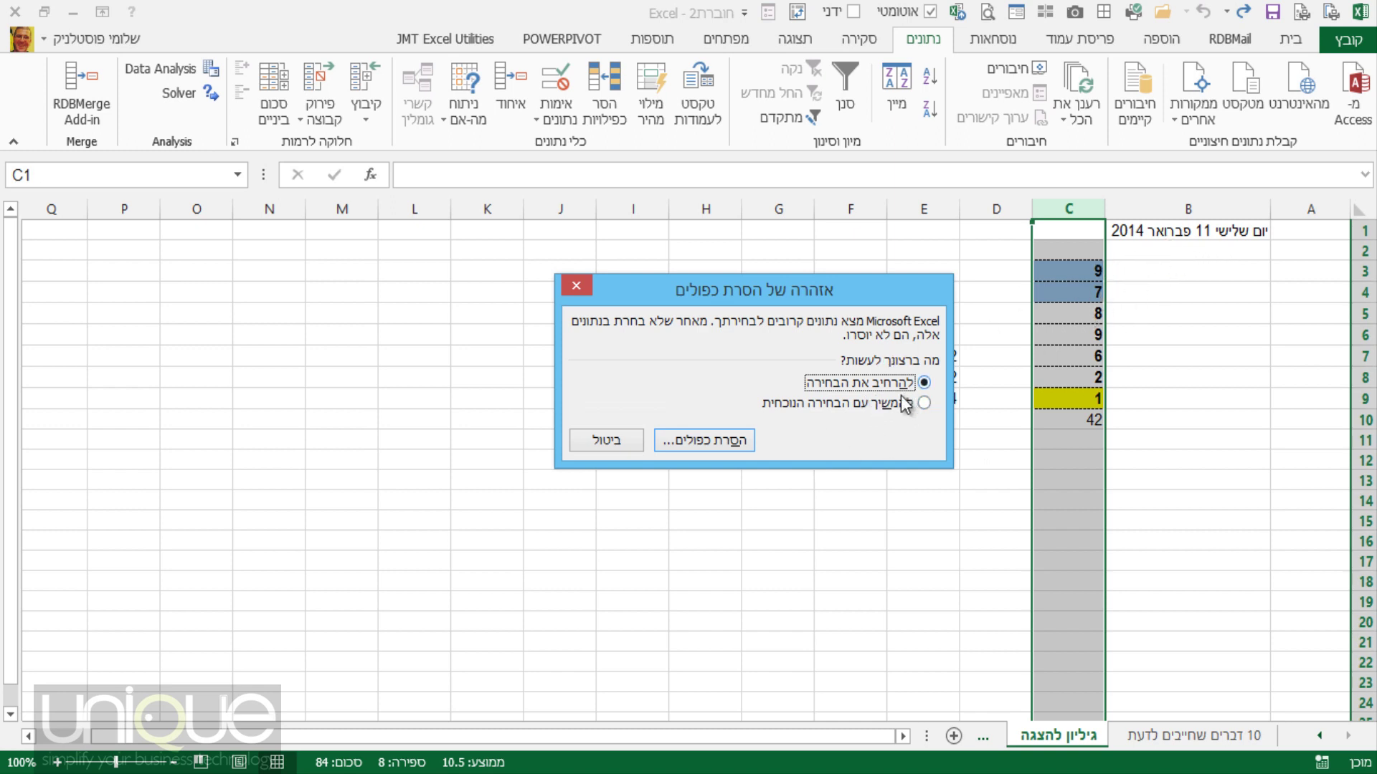
click(923, 403)
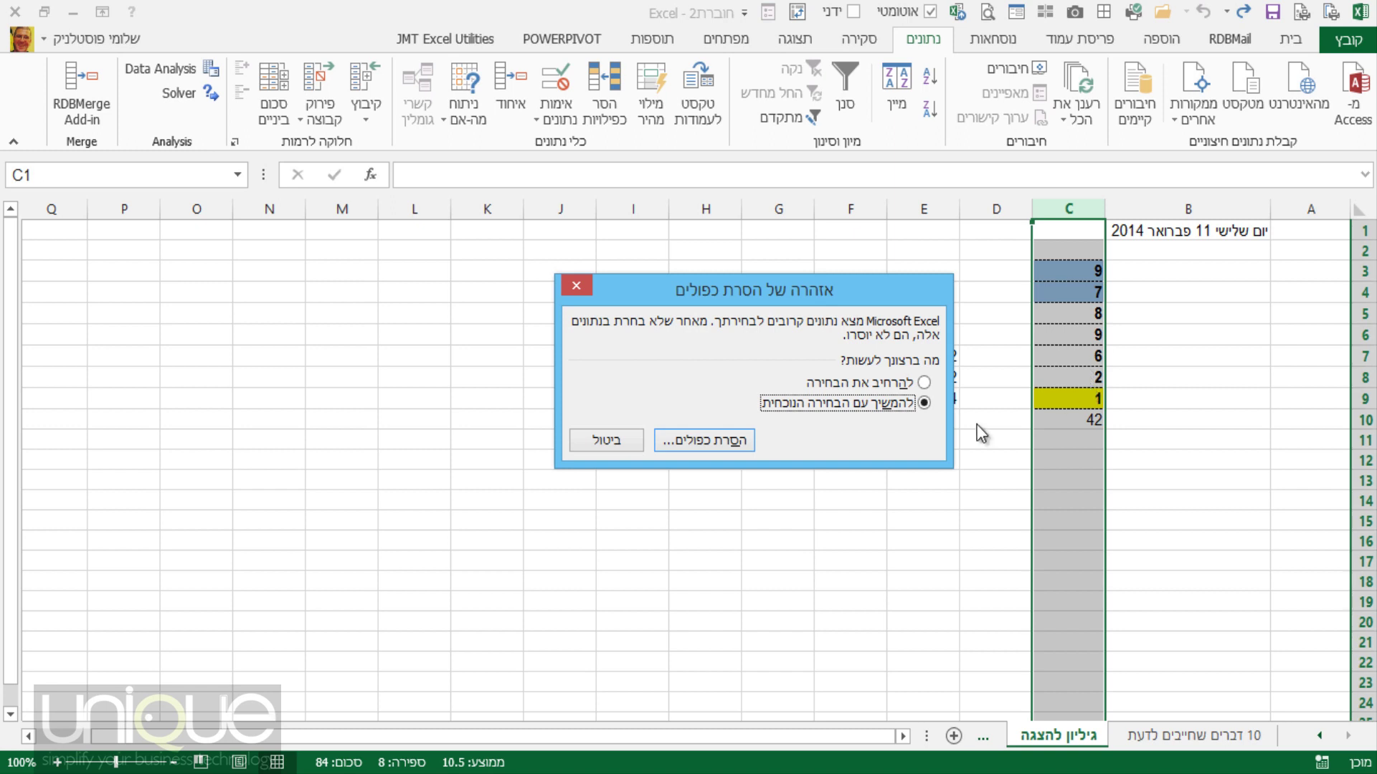
click(724, 438)
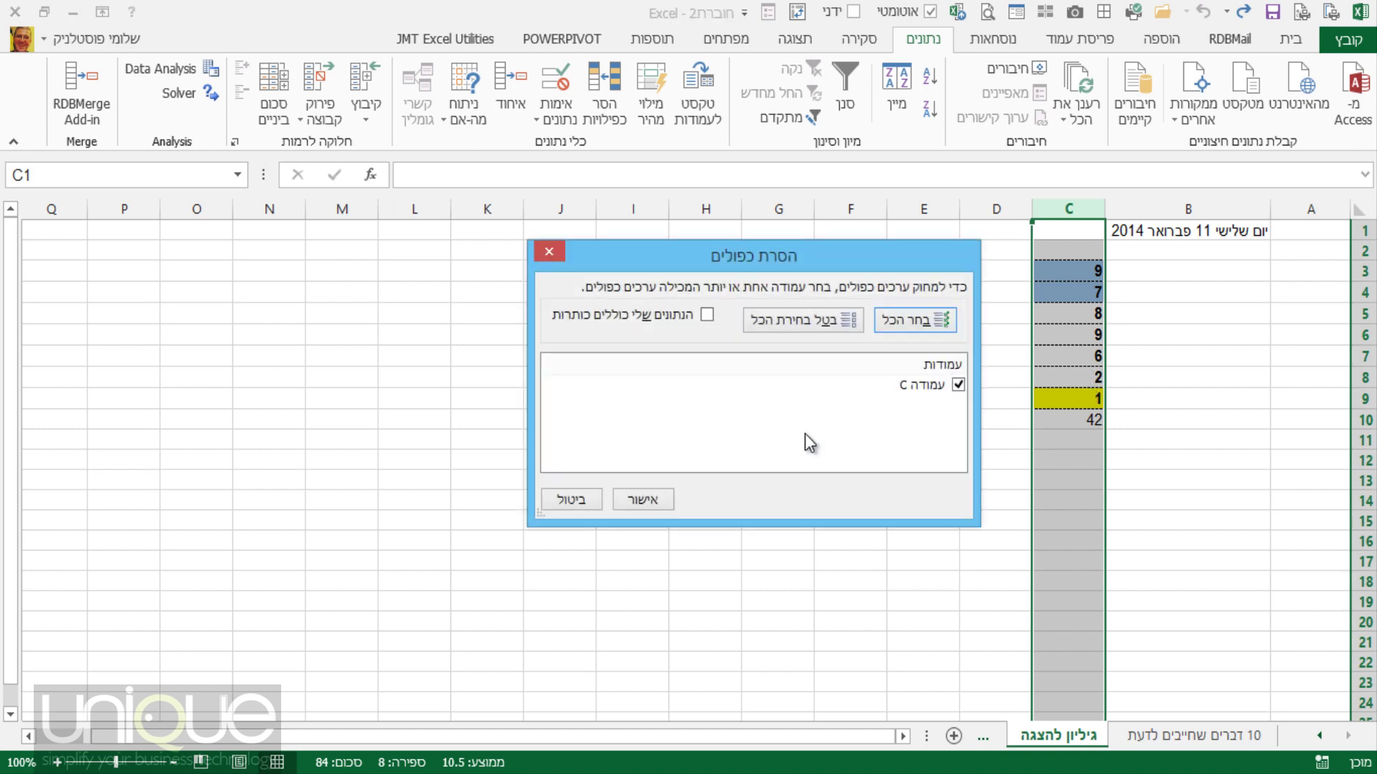
click(656, 495)
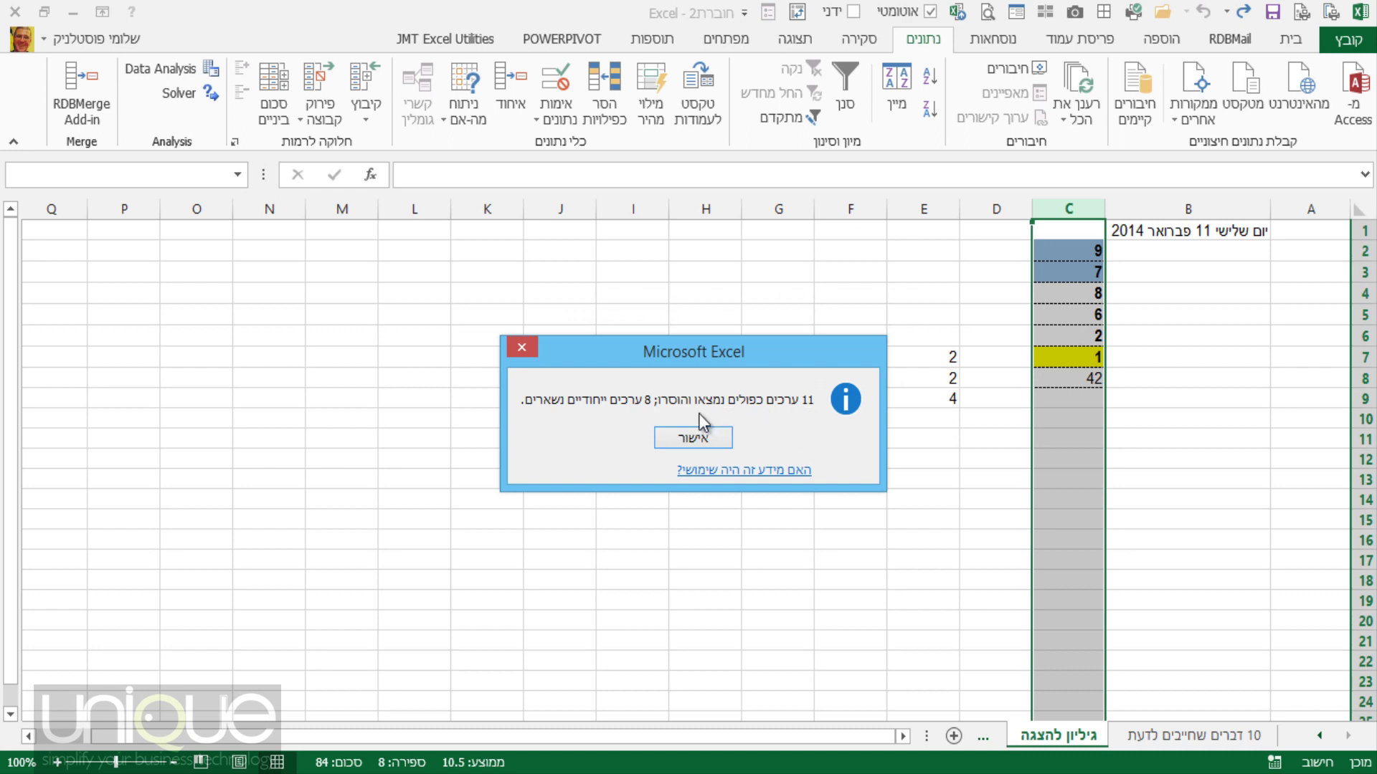
click(717, 437)
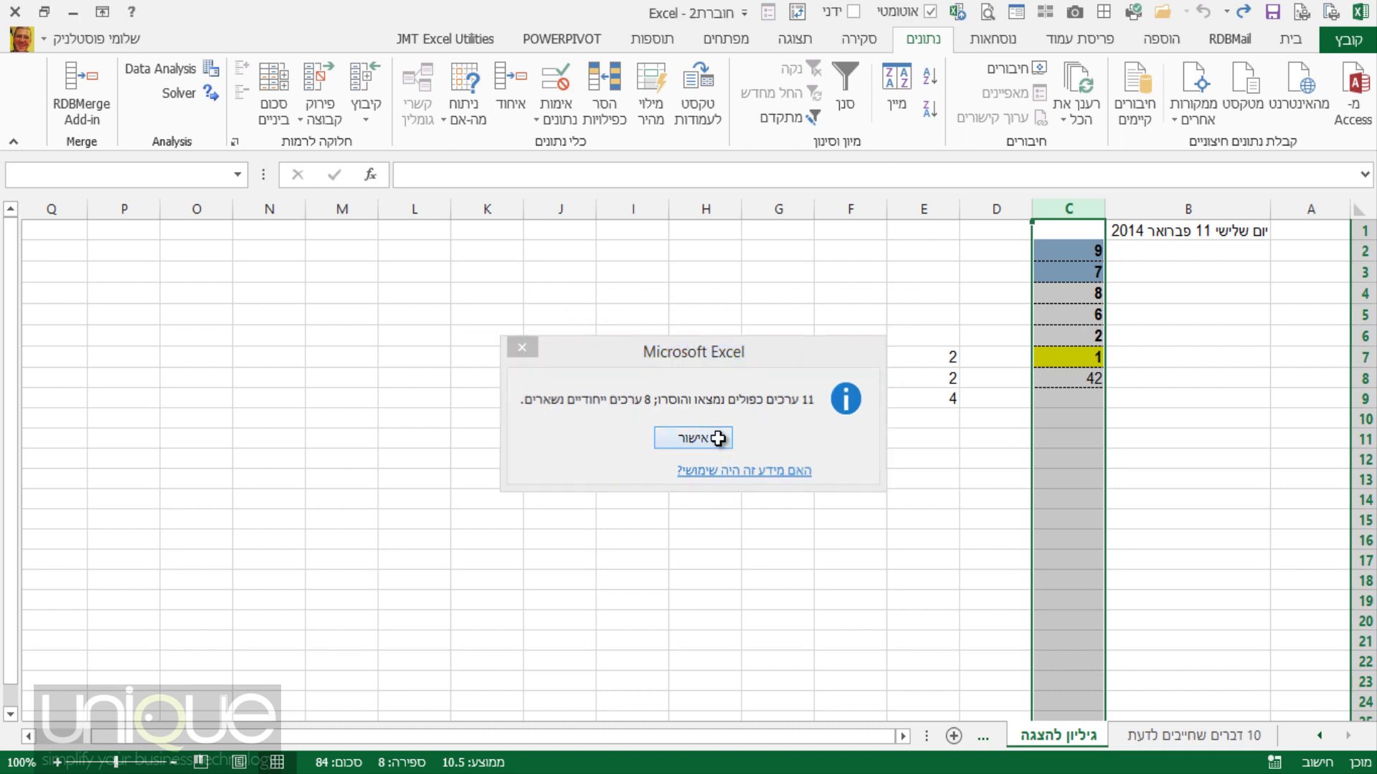
Check that the SUM total in C8 now reads 33.
click(1070, 452)
scroll(1073, 454, down, 4)
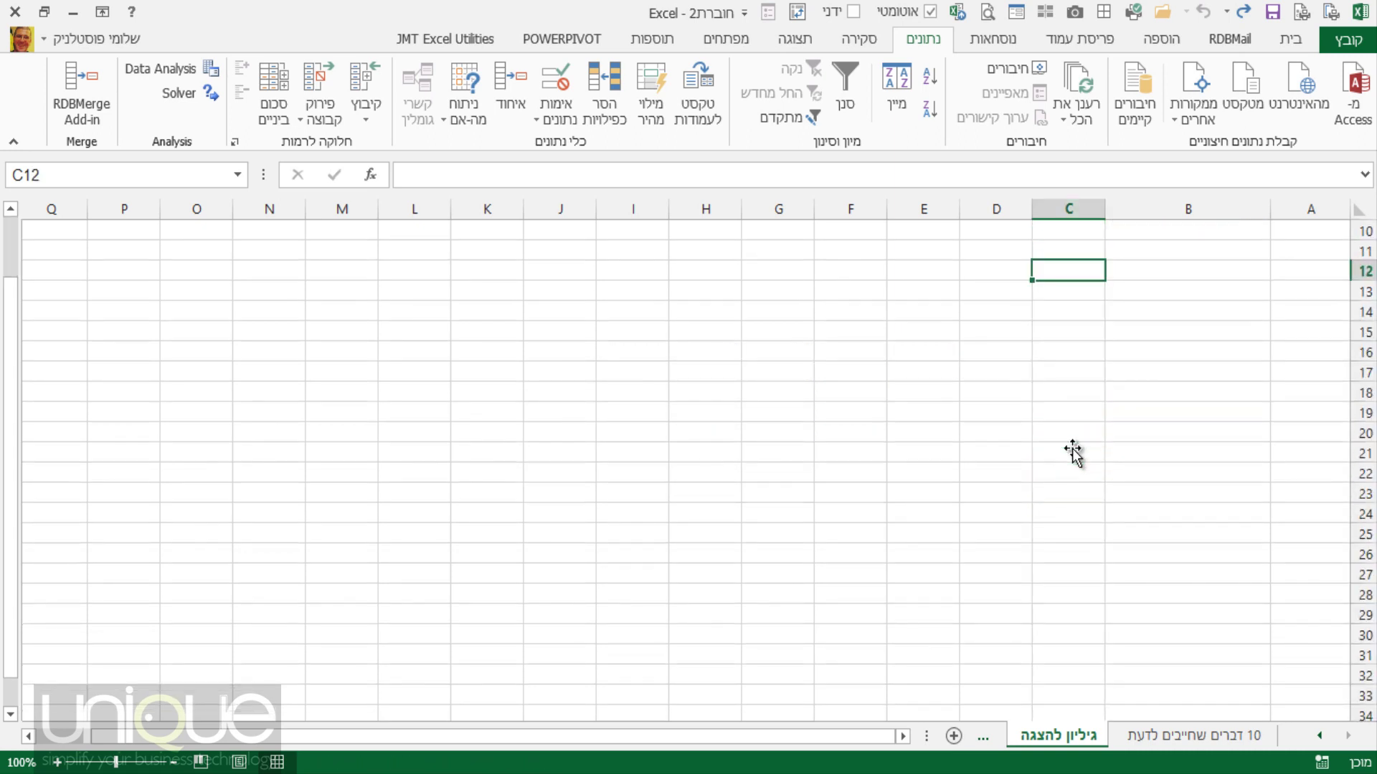
scroll(1073, 445, up, 4)
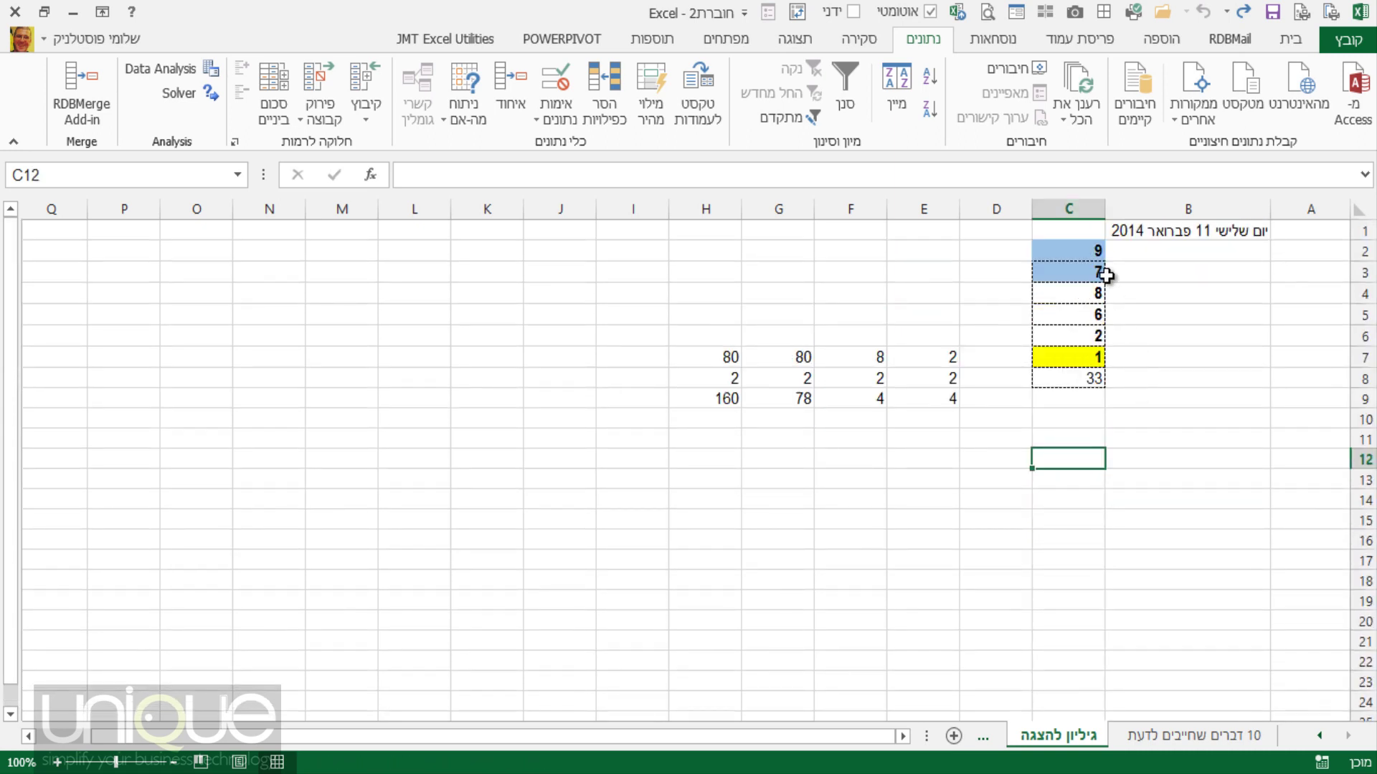
click(1086, 376)
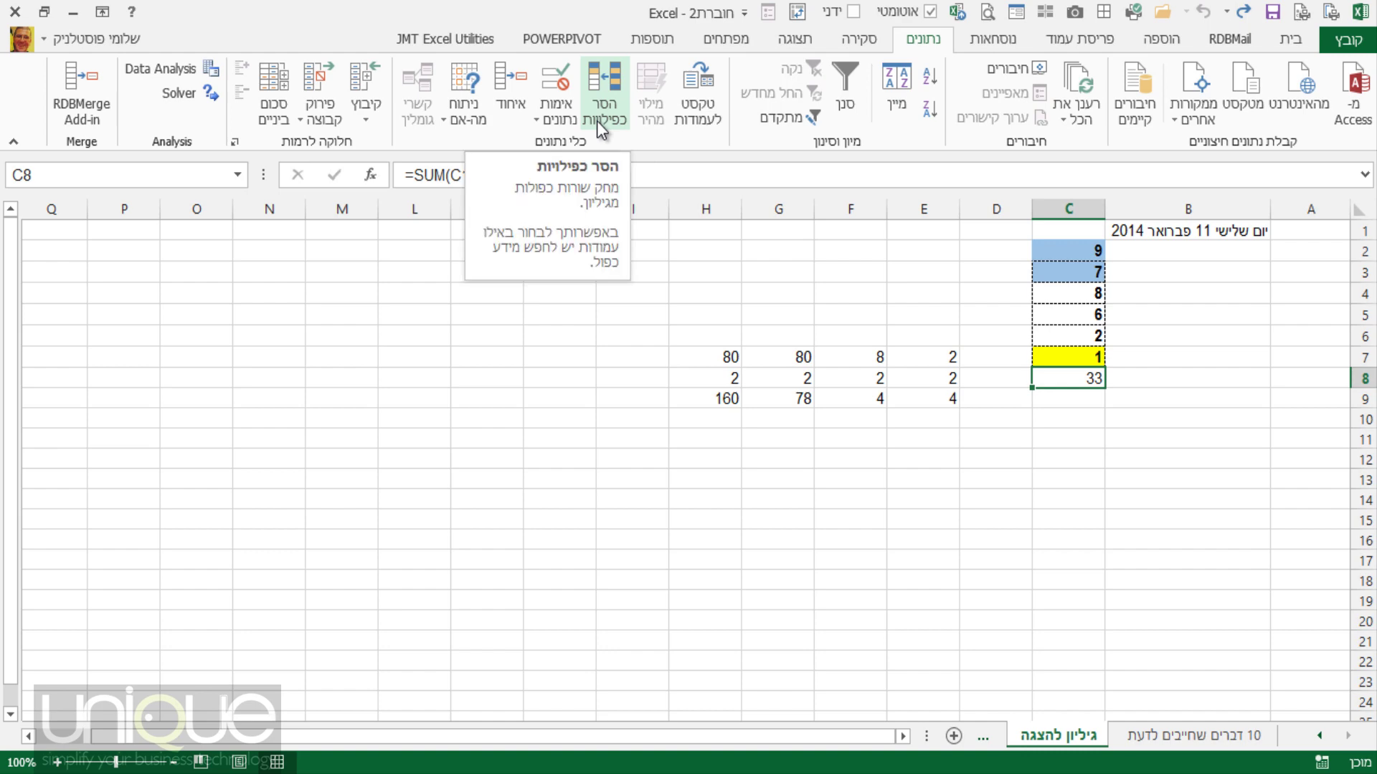
Look up the joining-text topic on 10 דברים שחייבים לדעת, then return to A13 on גיליון להצגה.
click(1211, 735)
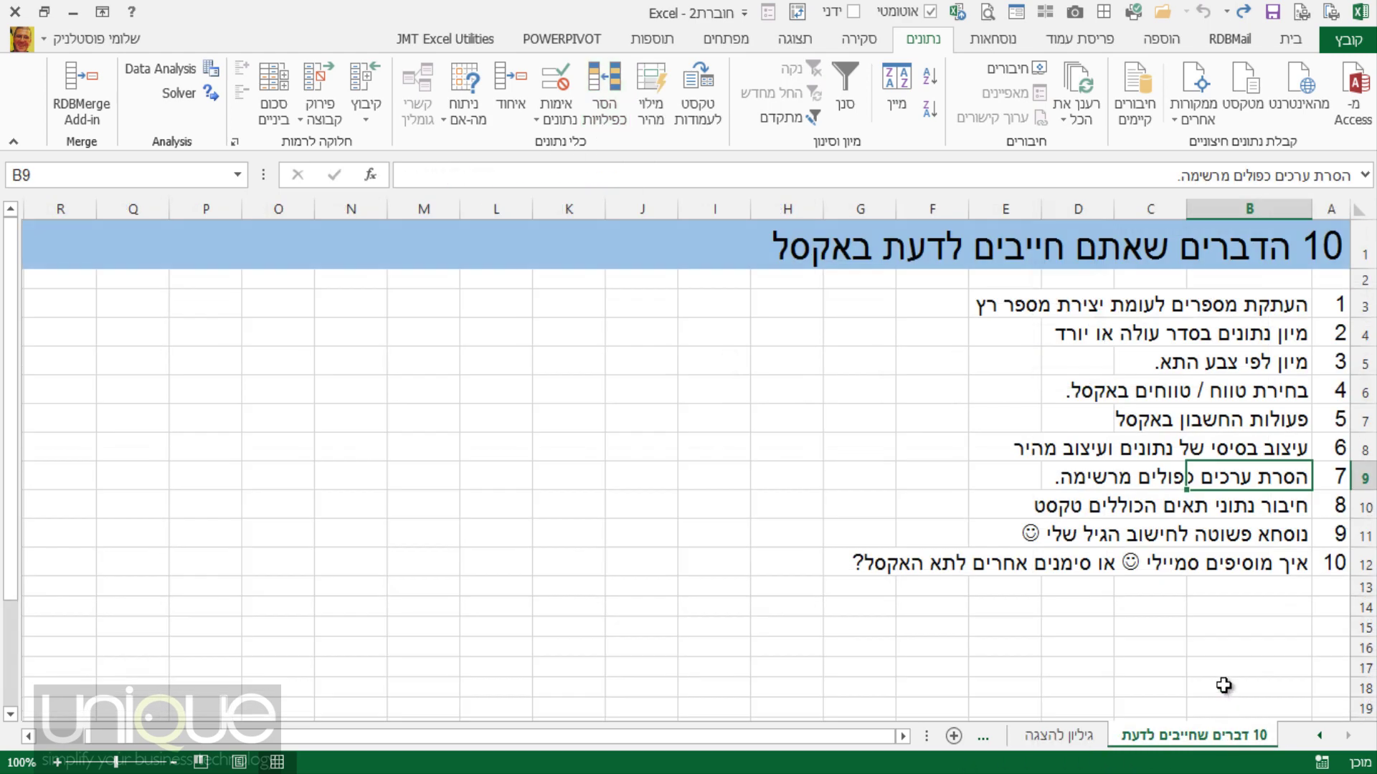
click(1284, 507)
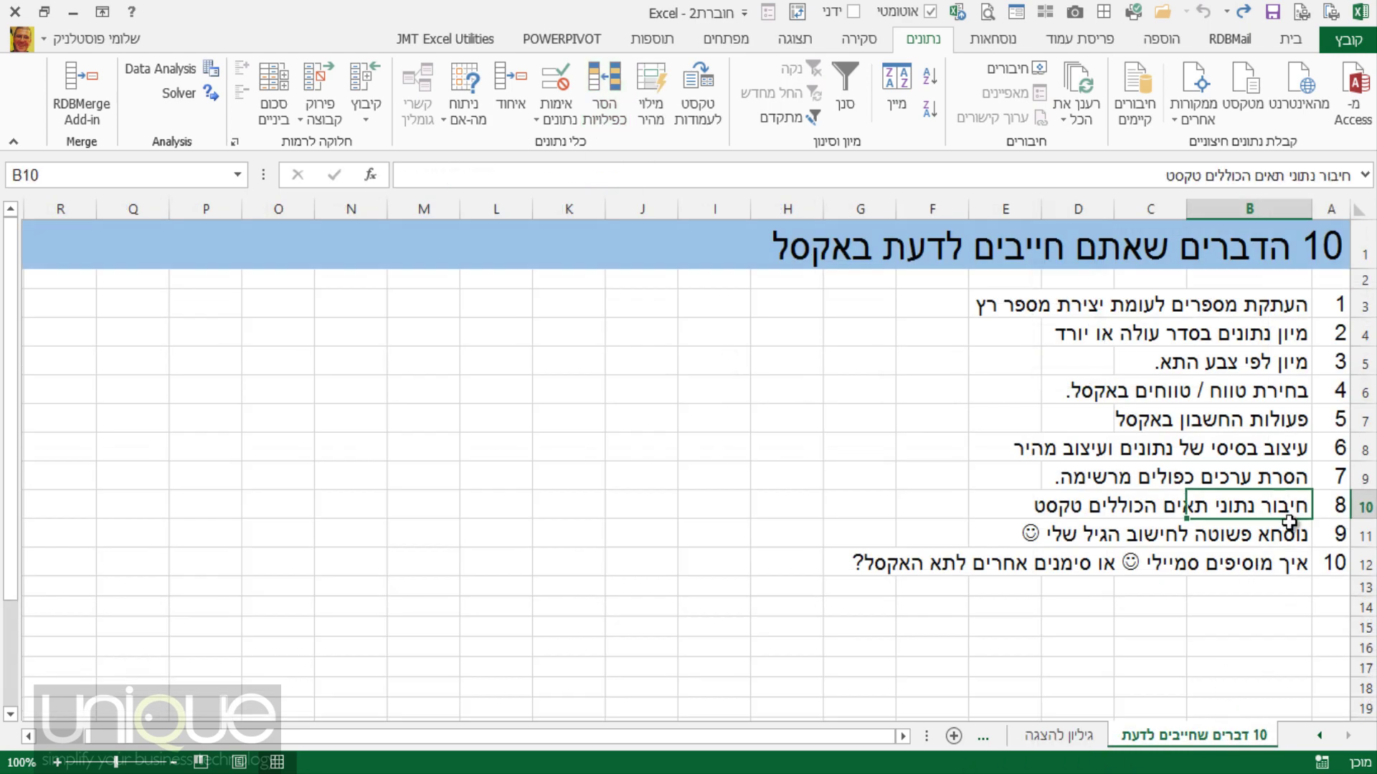
click(1093, 738)
click(1292, 482)
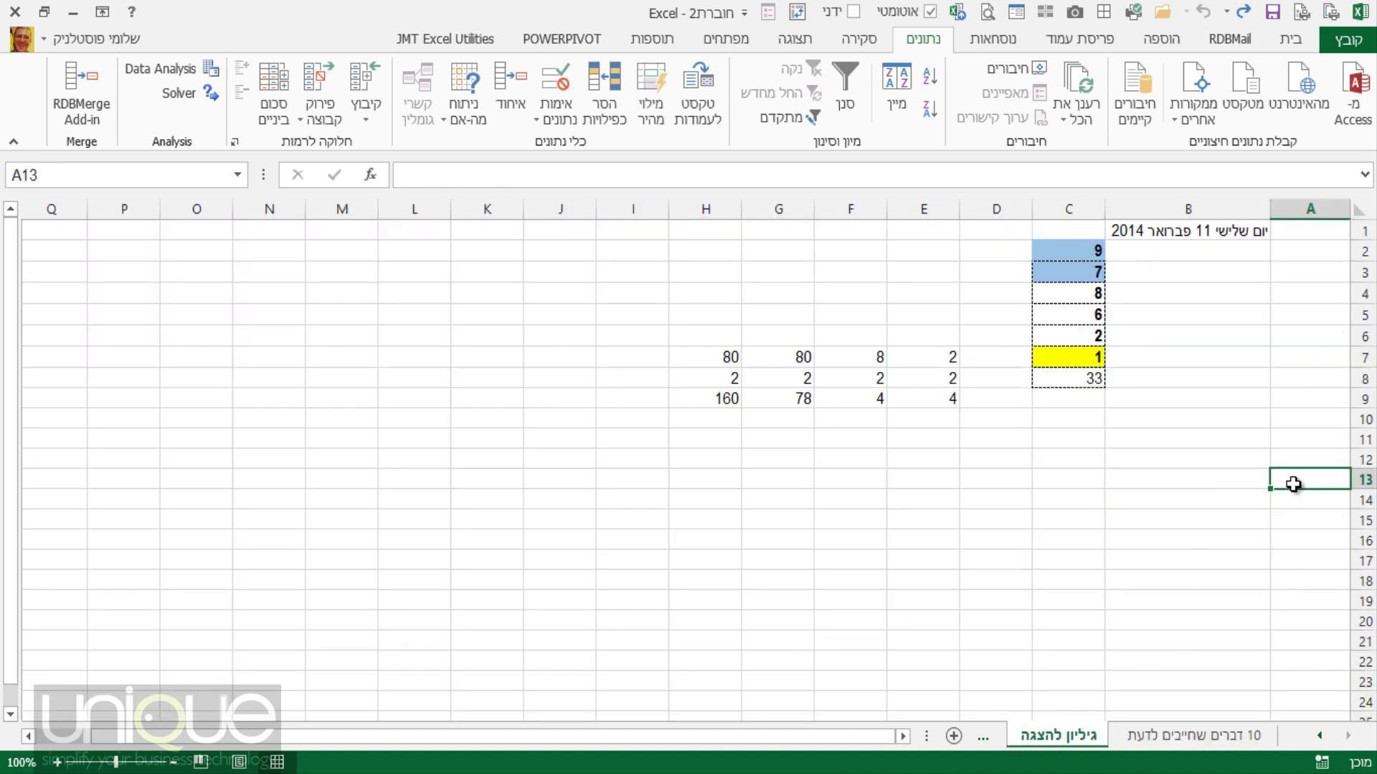
Enter the headers שם in A13 and משפחה in B13.
text(ם)
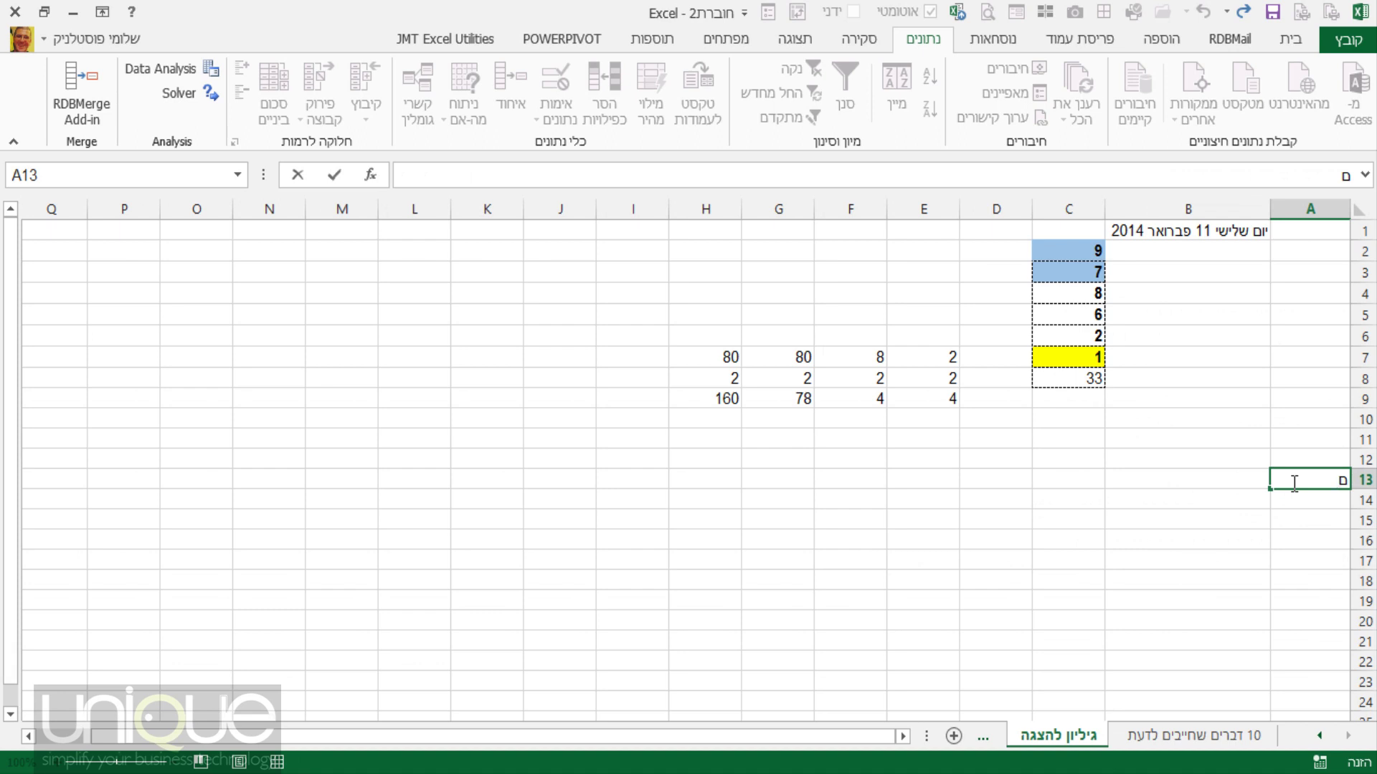
key(BackSpace)
text(שם)
key(Tab)
text(משפחה)
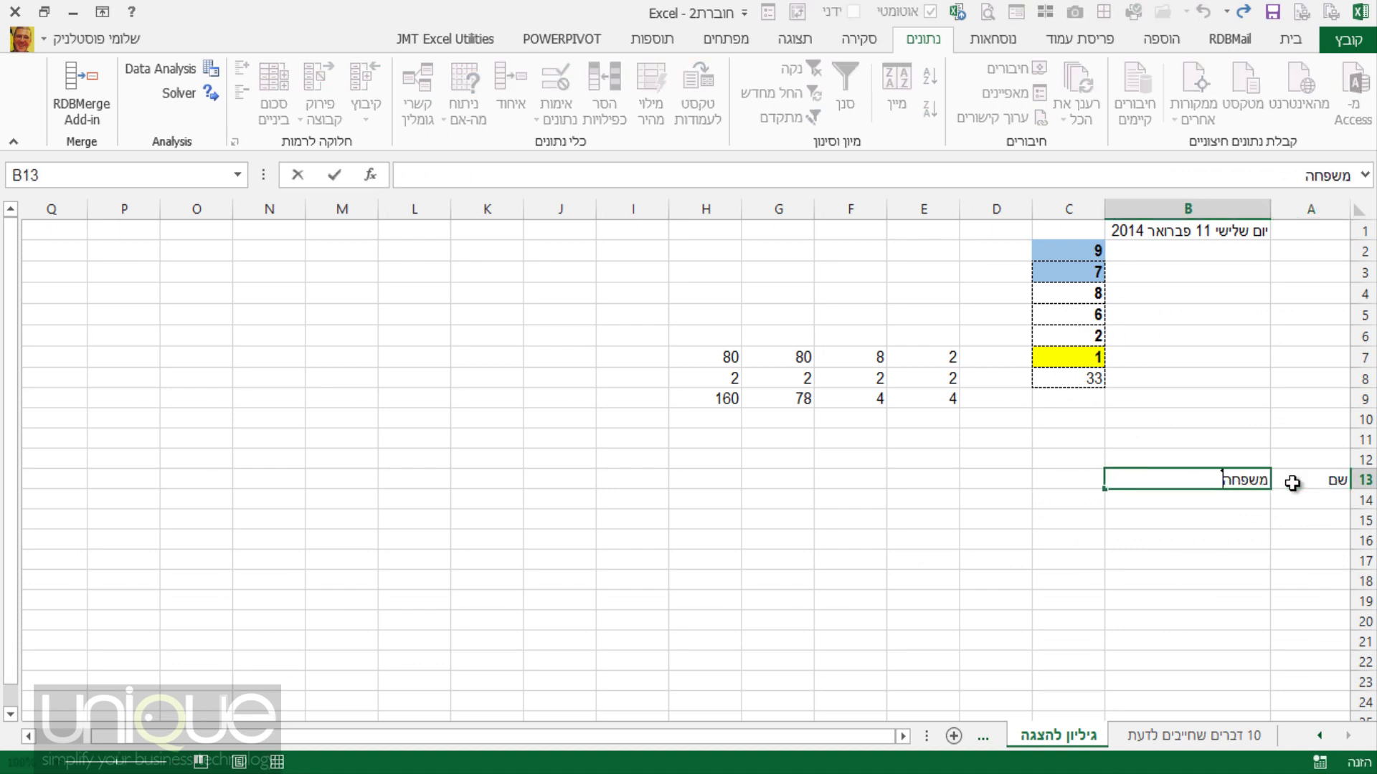
key(Return)
Enter a sample first name in A14 and last name in B14.
click(1294, 498)
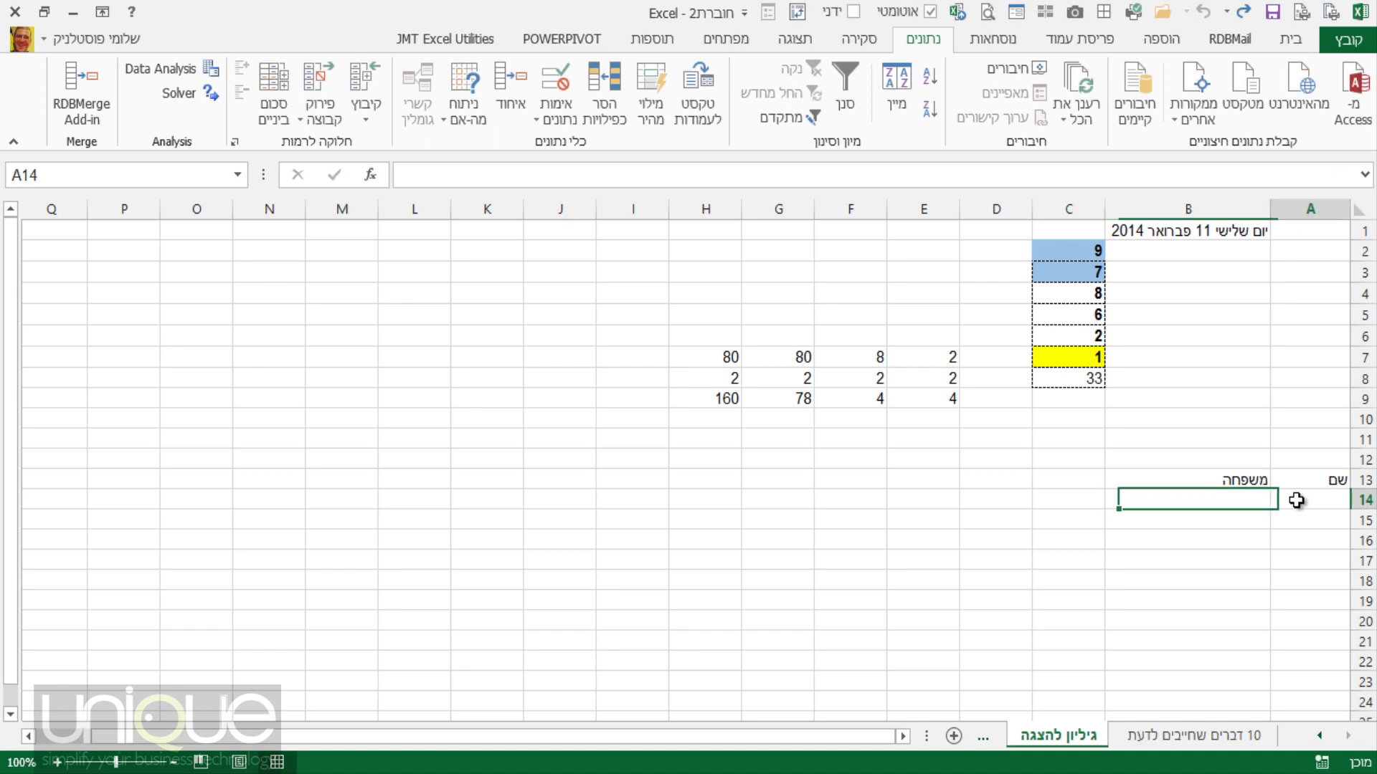
text(שלום)
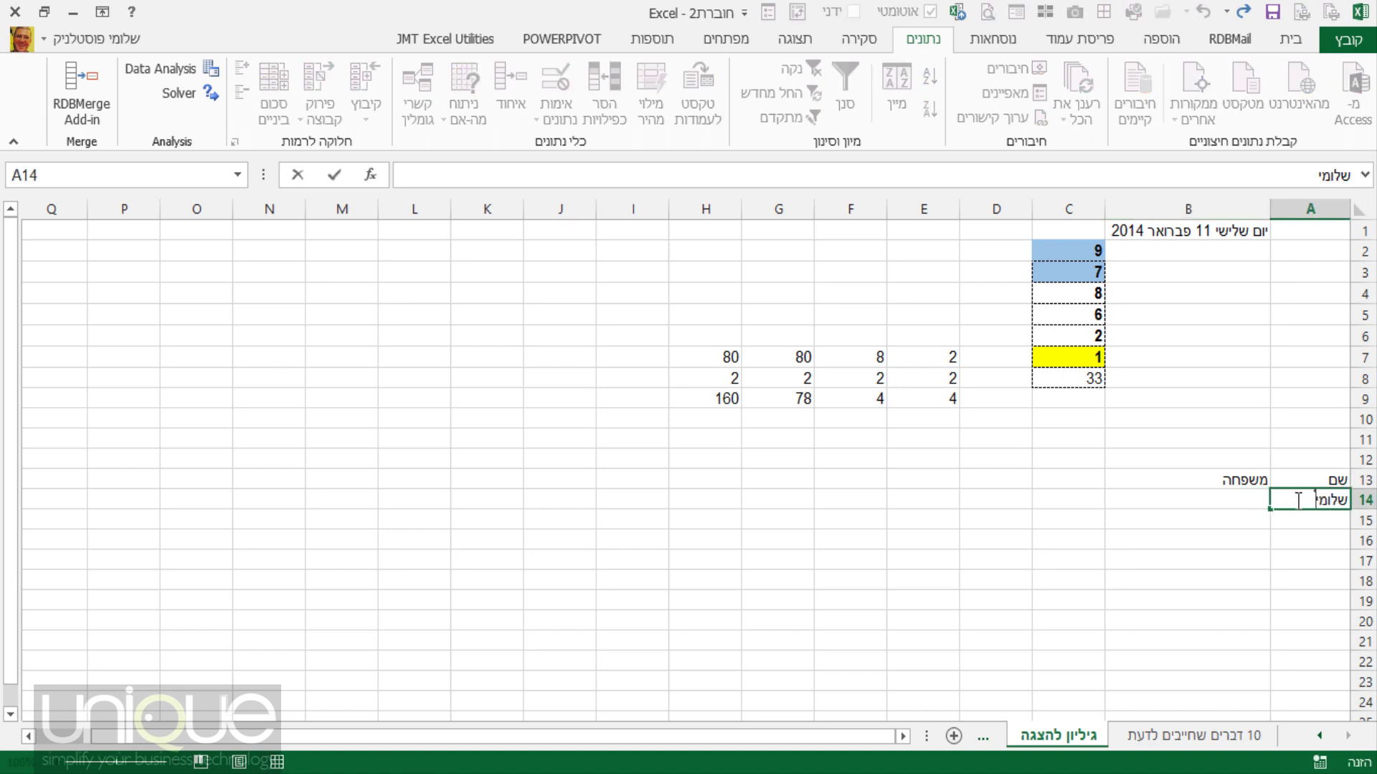
text(י)
key(BackSpace)
key(BackSpace)
key(BackSpace)
key(BackSpace)
key(BackSpace)
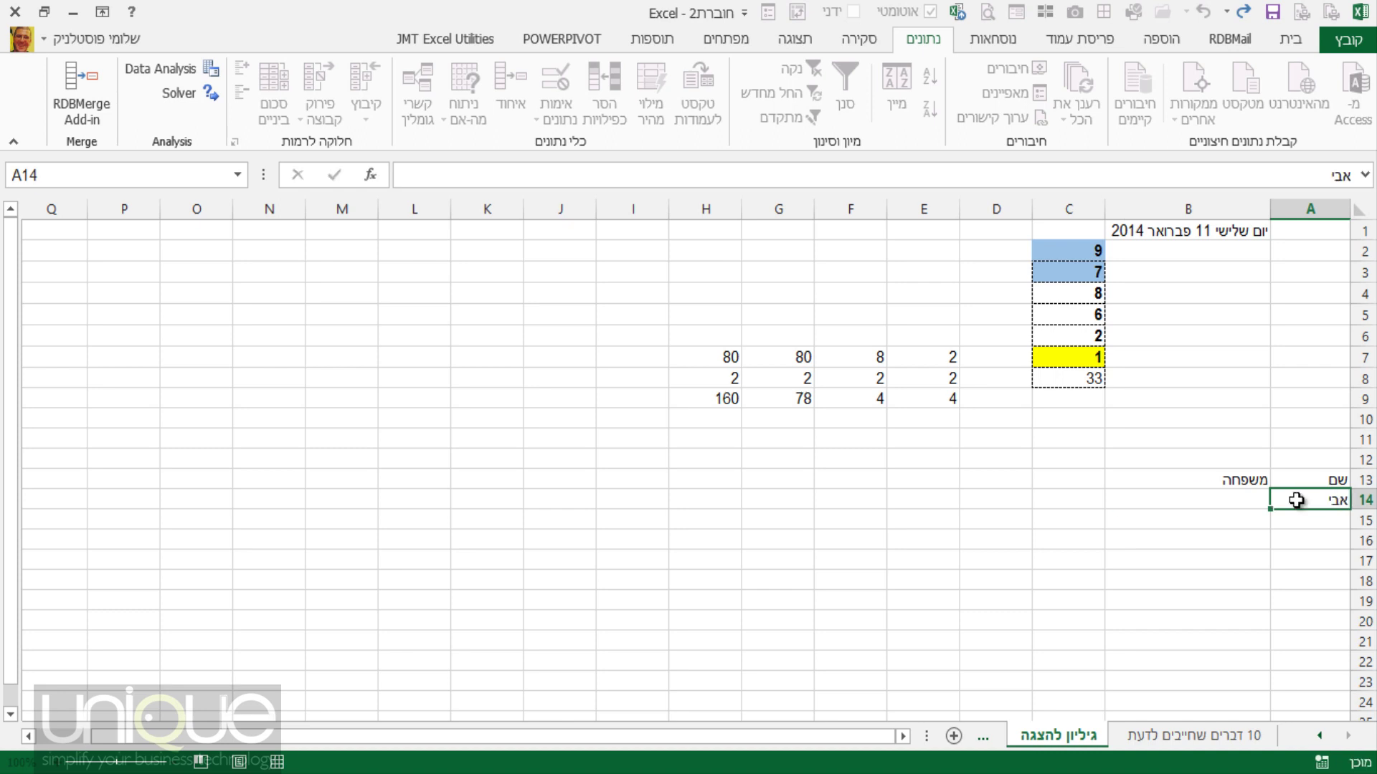
key(Tab)
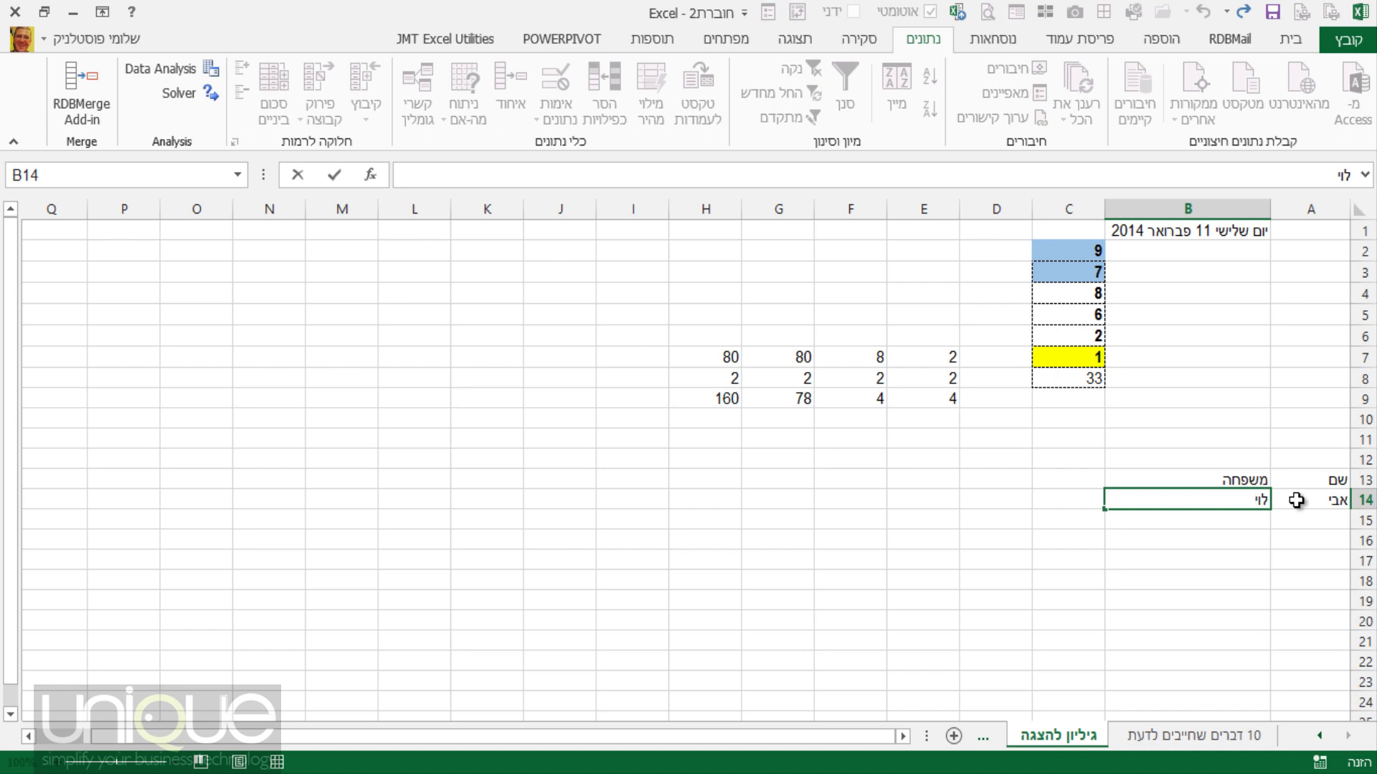
key(Tab)
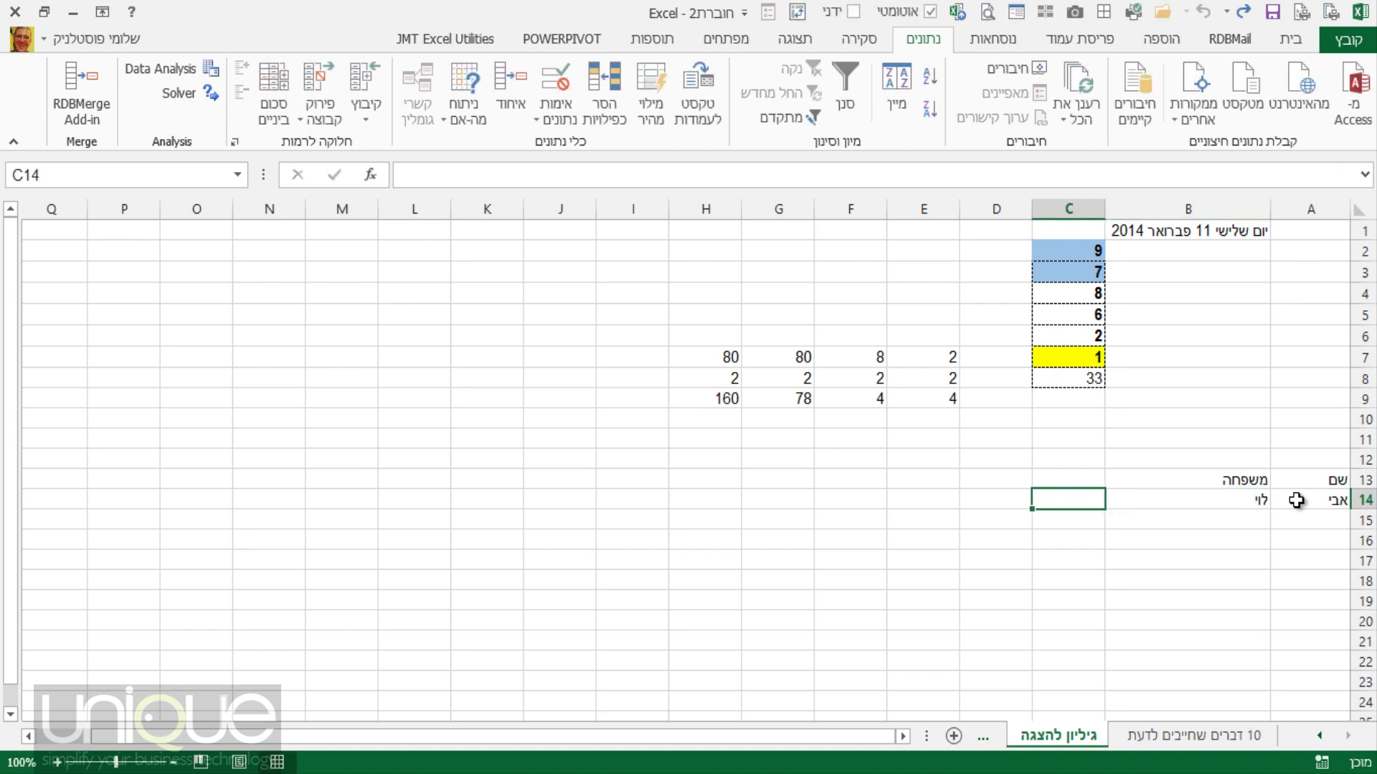
Add the header שם+משפחה in C13 and widen column C to fit it.
key(Up)
text(שם+)
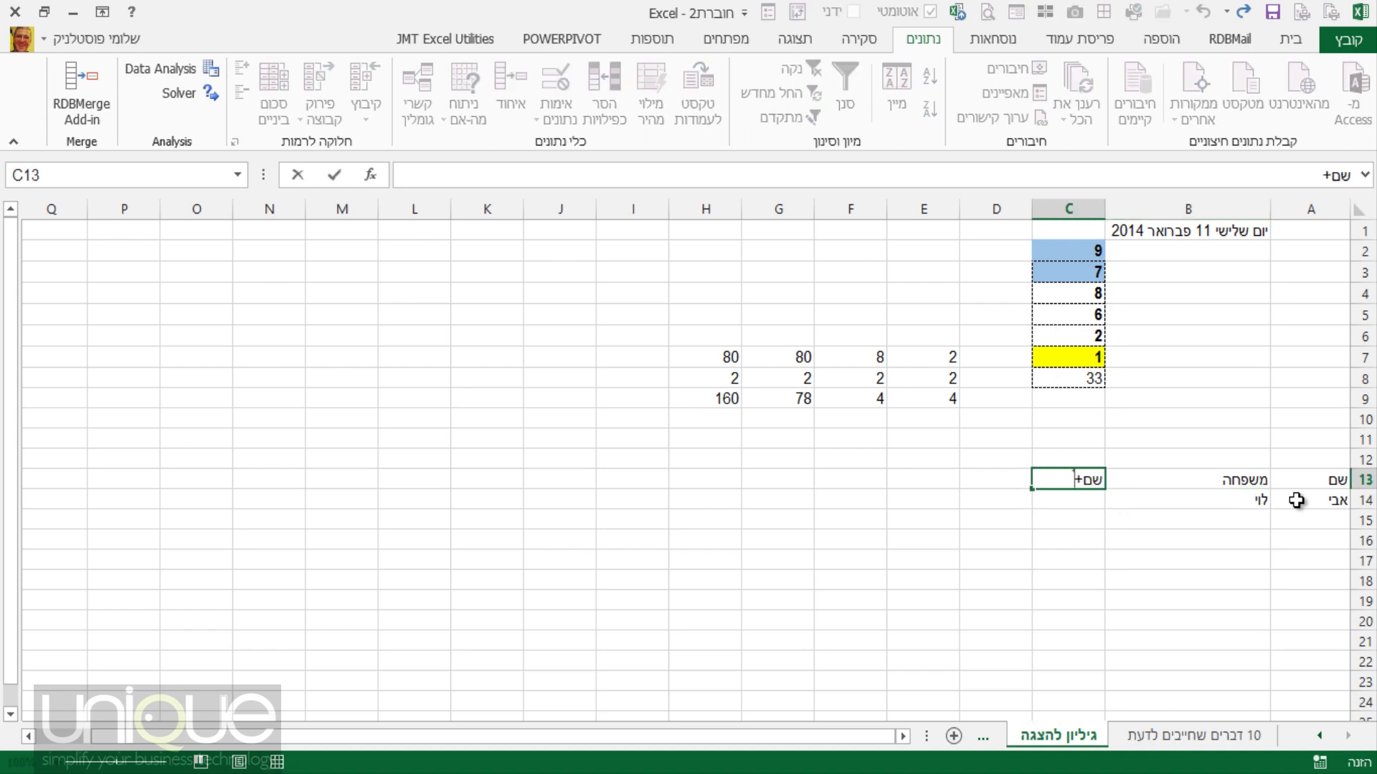
text(משפחה)
key(Return)
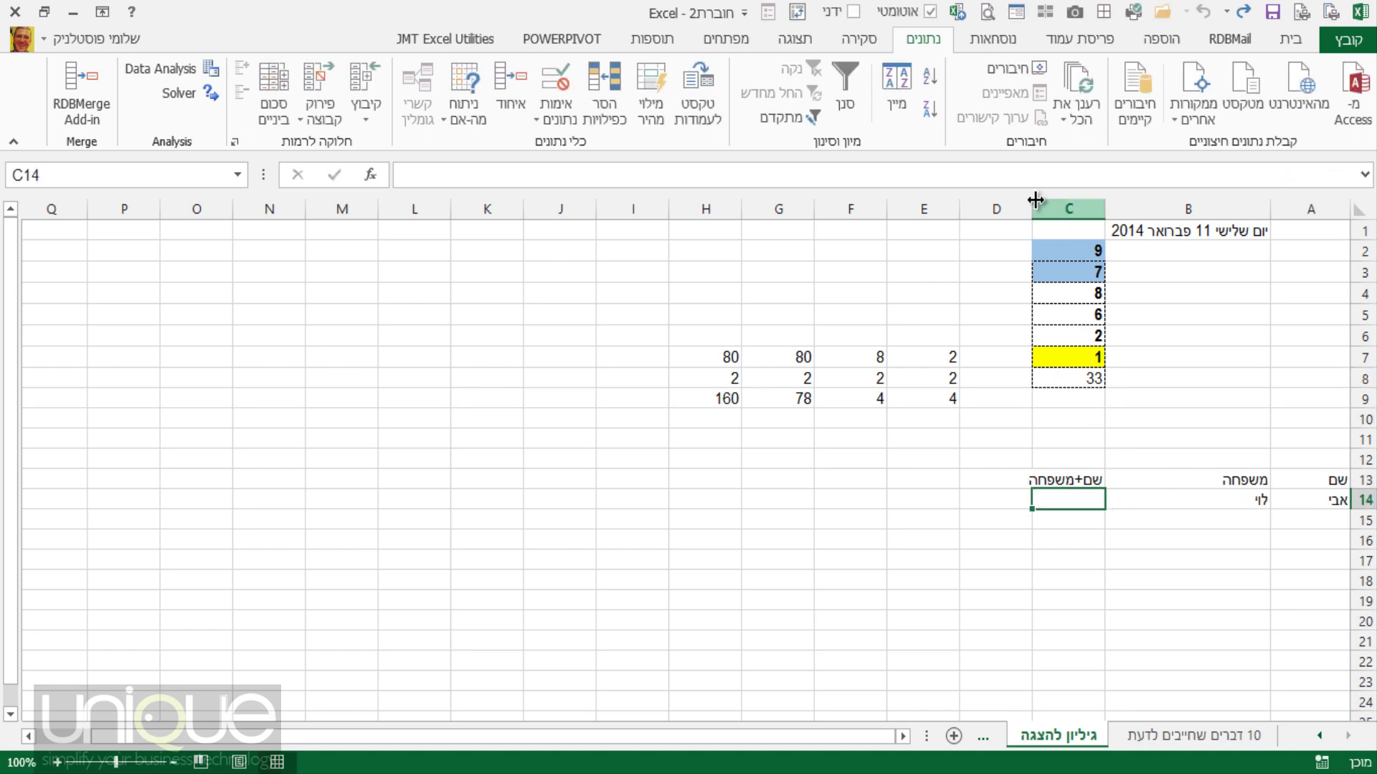
drag(1032, 209, 994, 208)
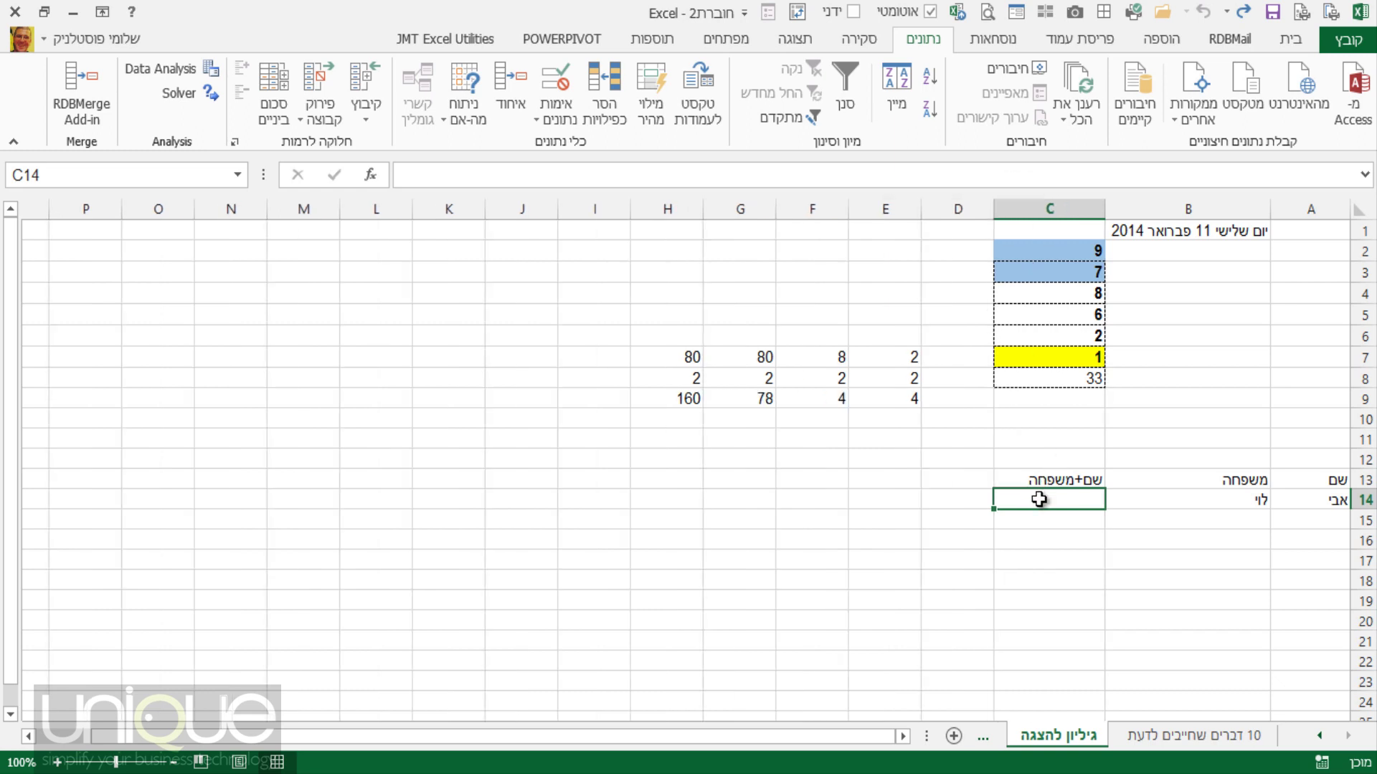
Enter =A14&" "&B14 in C14 to join first and last names with a space.
text(=)
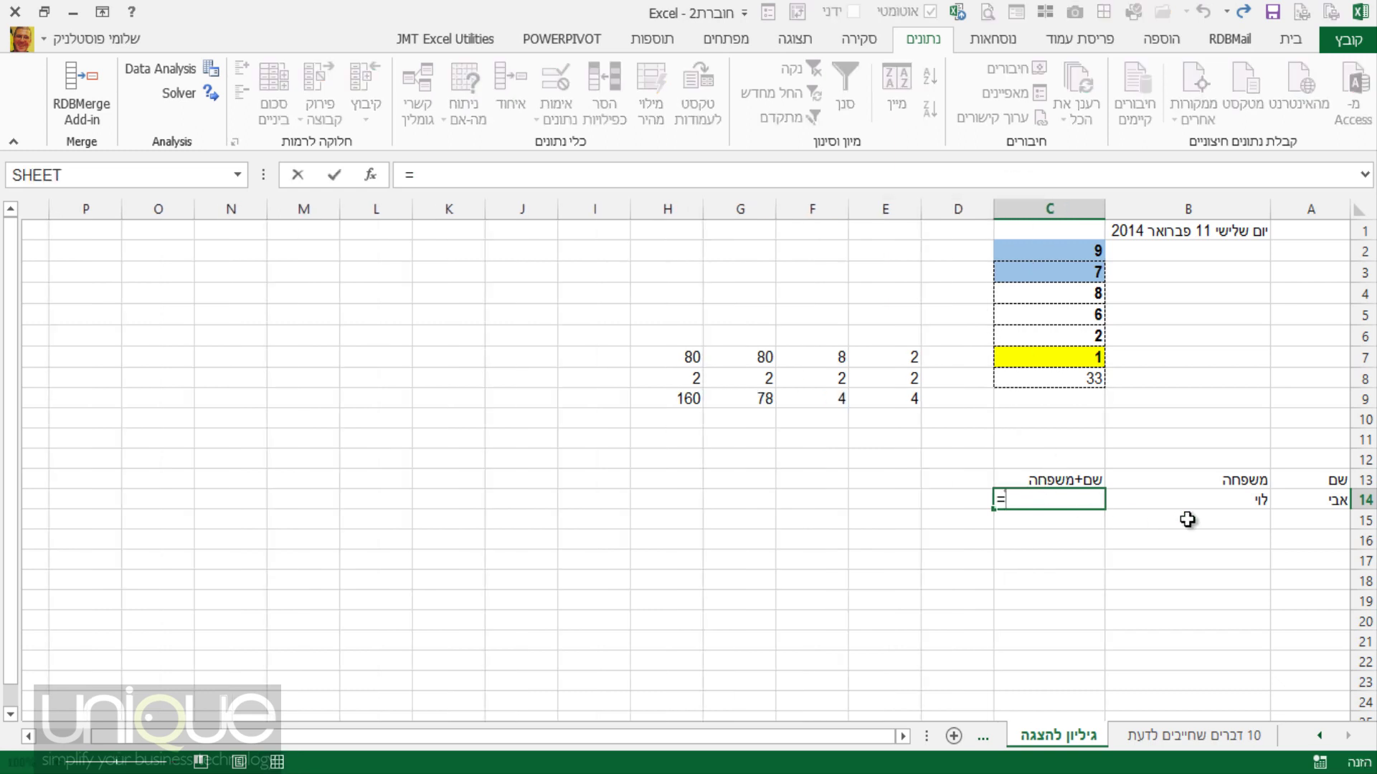
click(1296, 500)
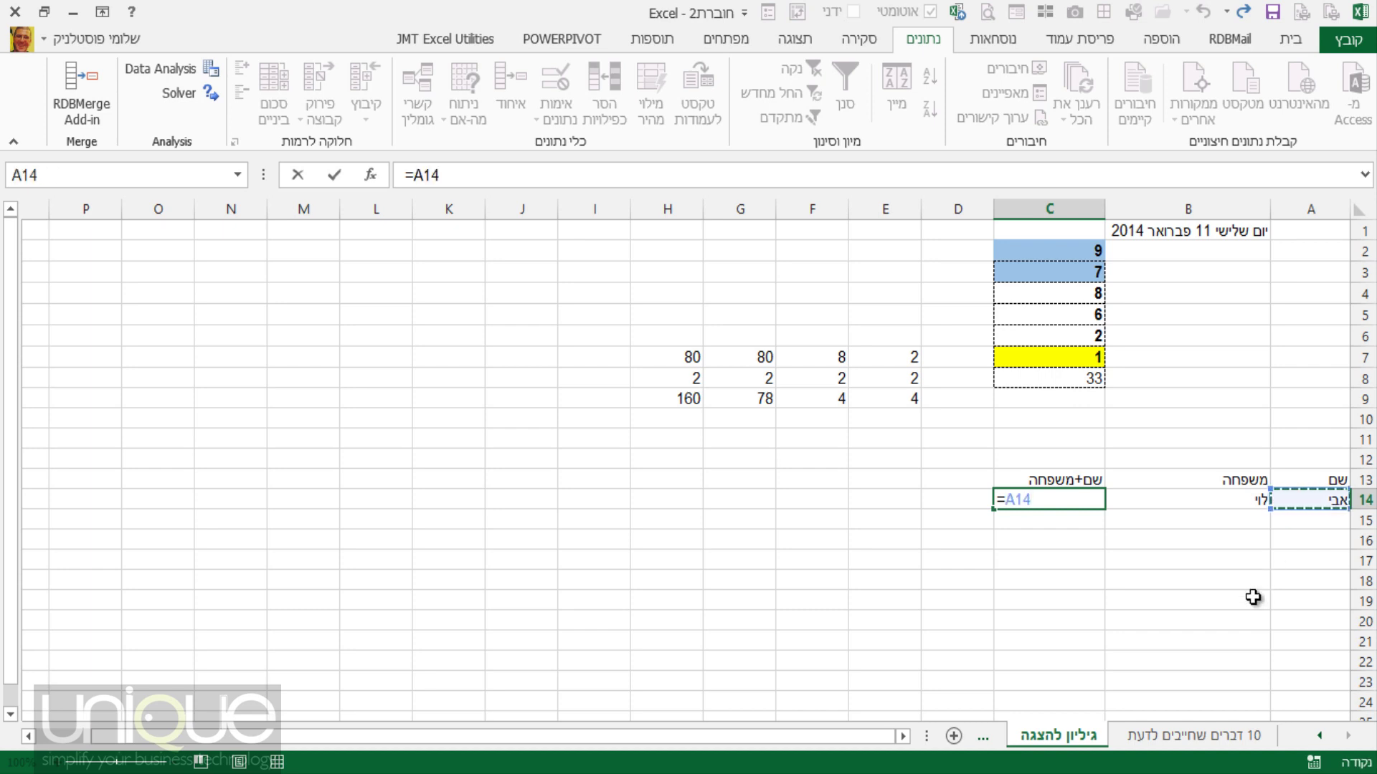
text(&)
text(&)
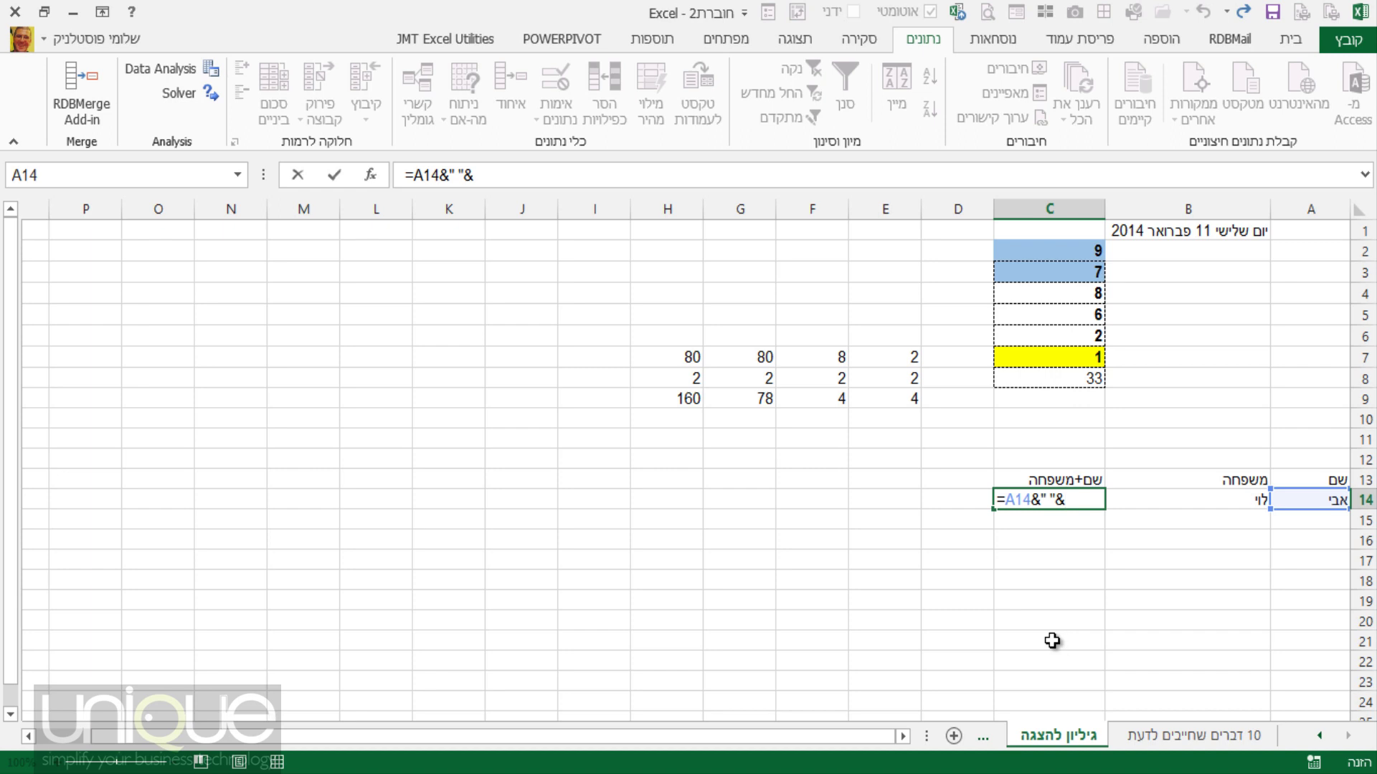
click(1163, 498)
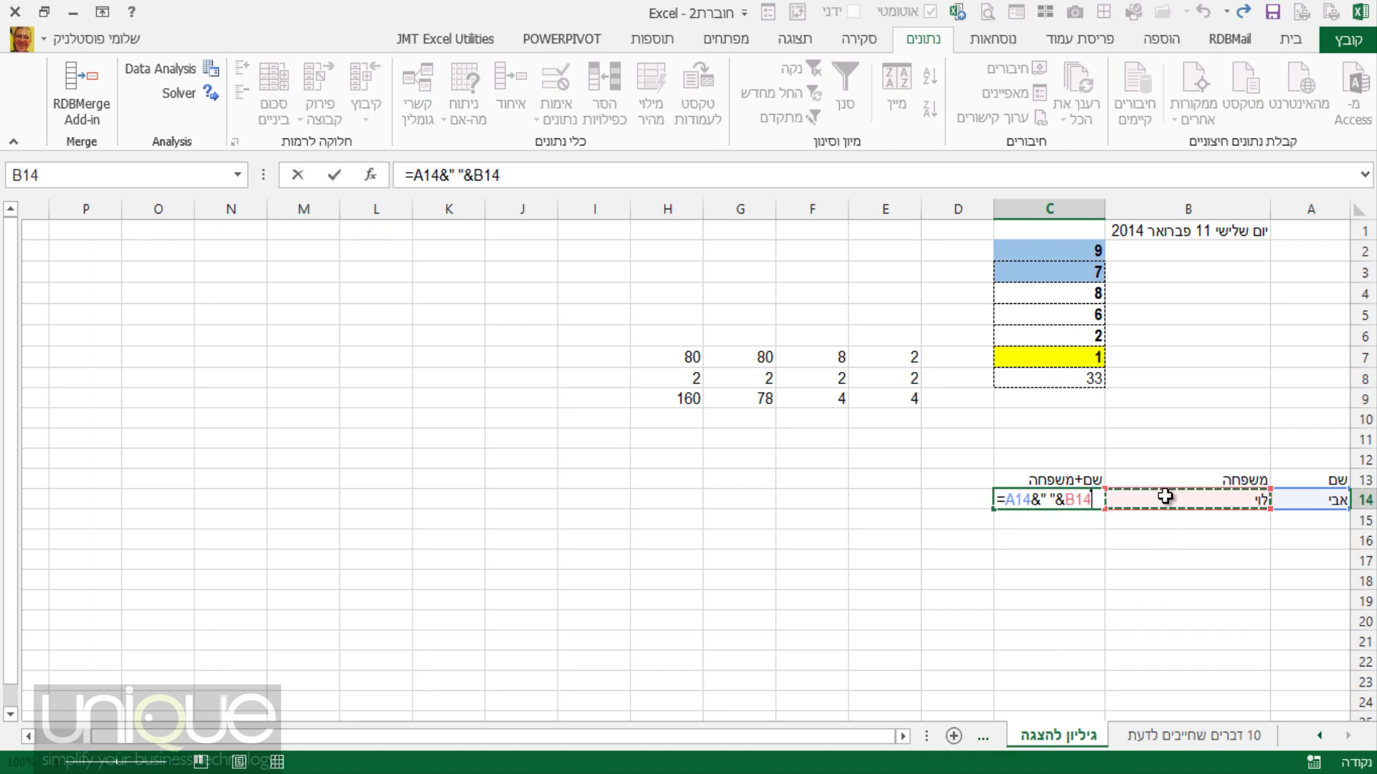
key(Return)
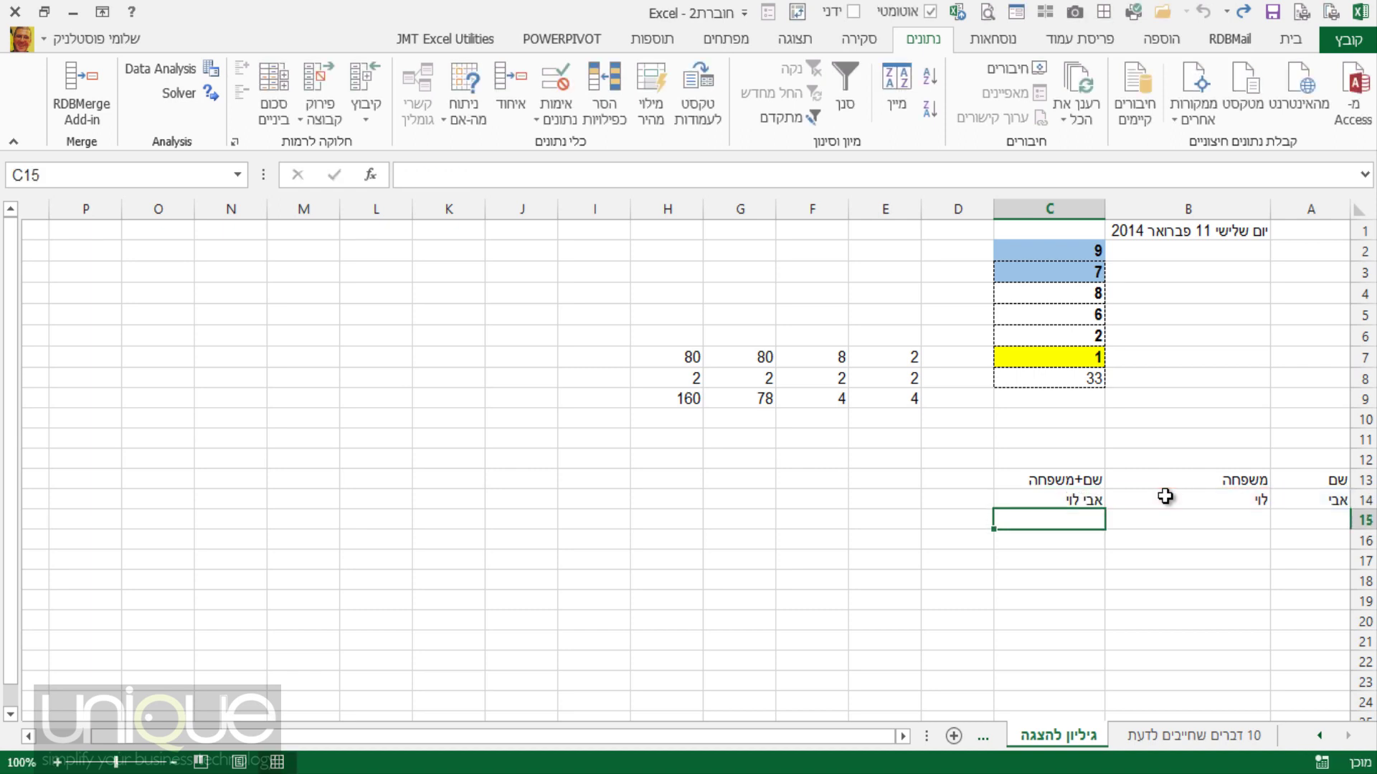
Replace the first name in A14 and confirm C14 updates, then begin re-entering C14's formula.
click(1076, 499)
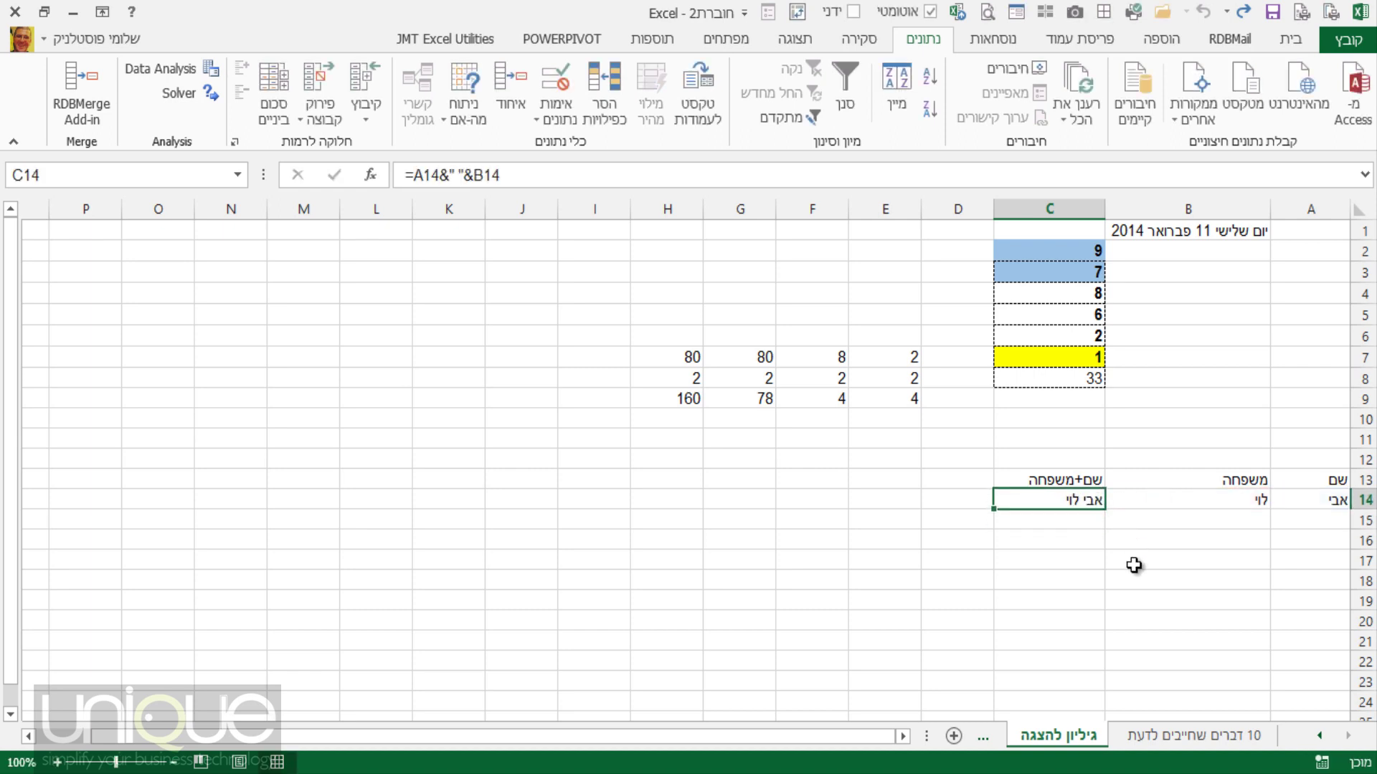
click(1316, 499)
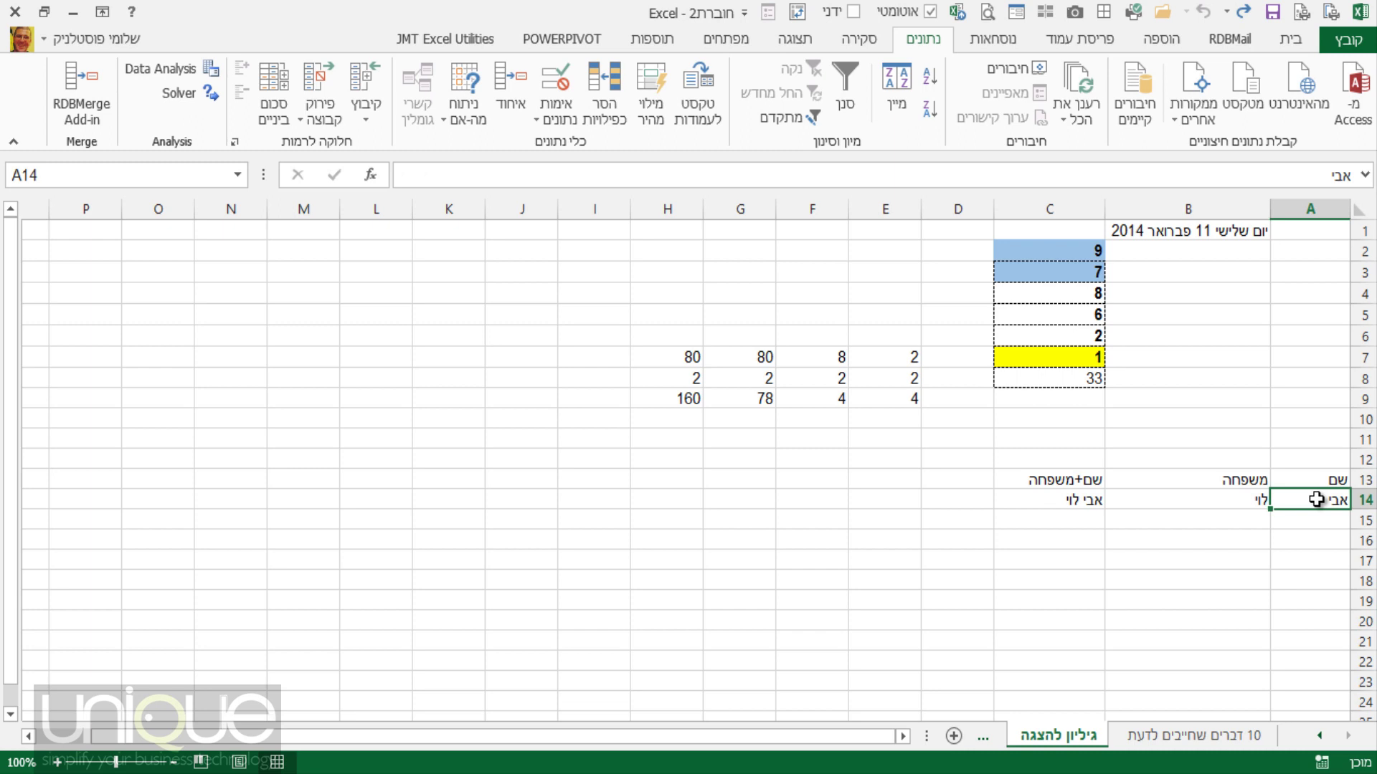
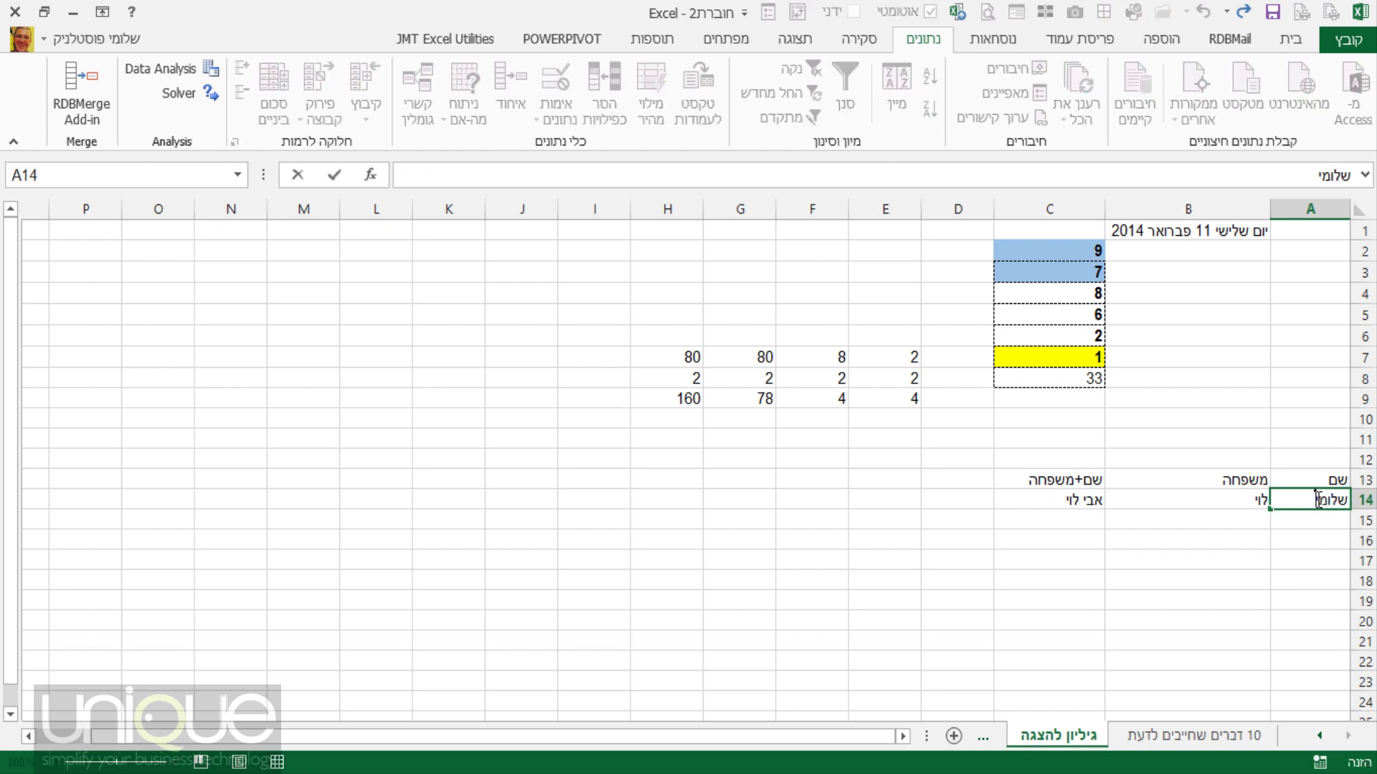
key(Return)
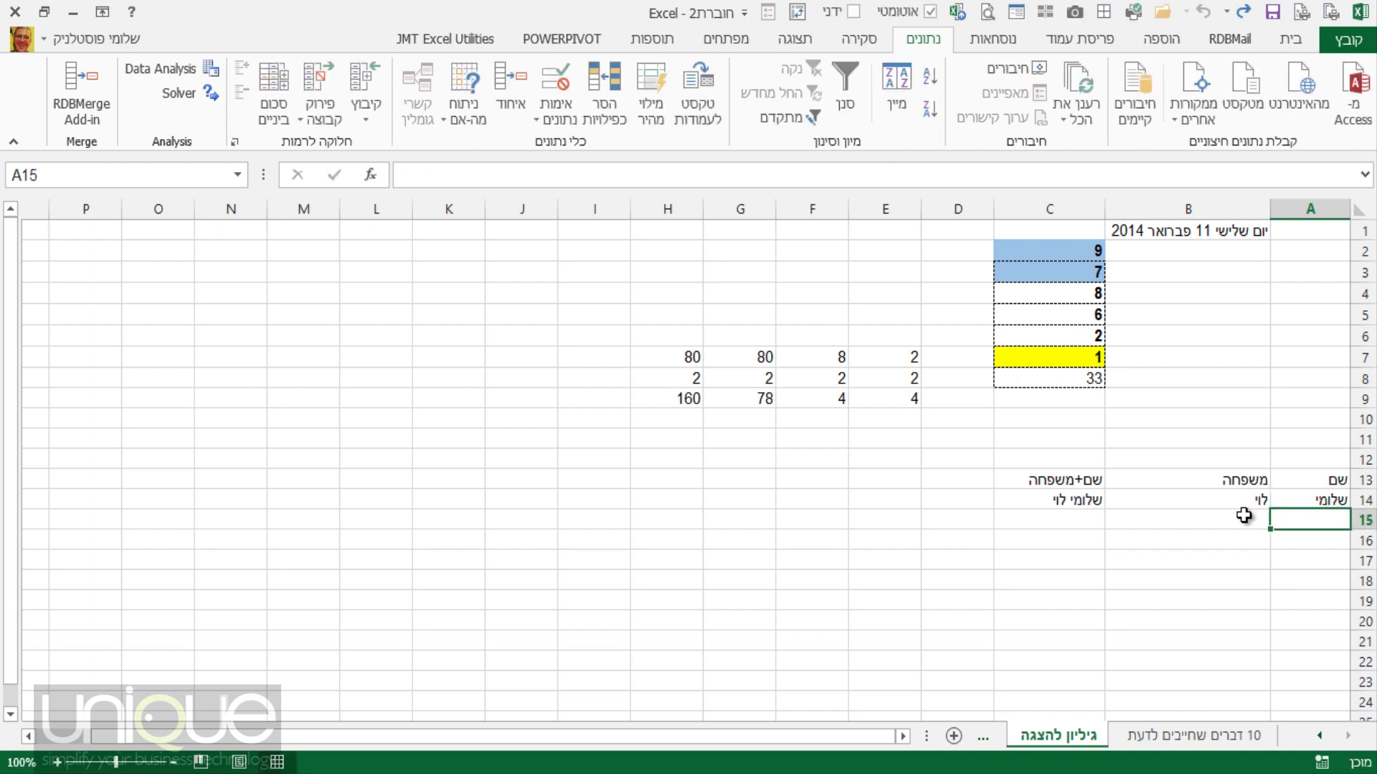
click(1289, 501)
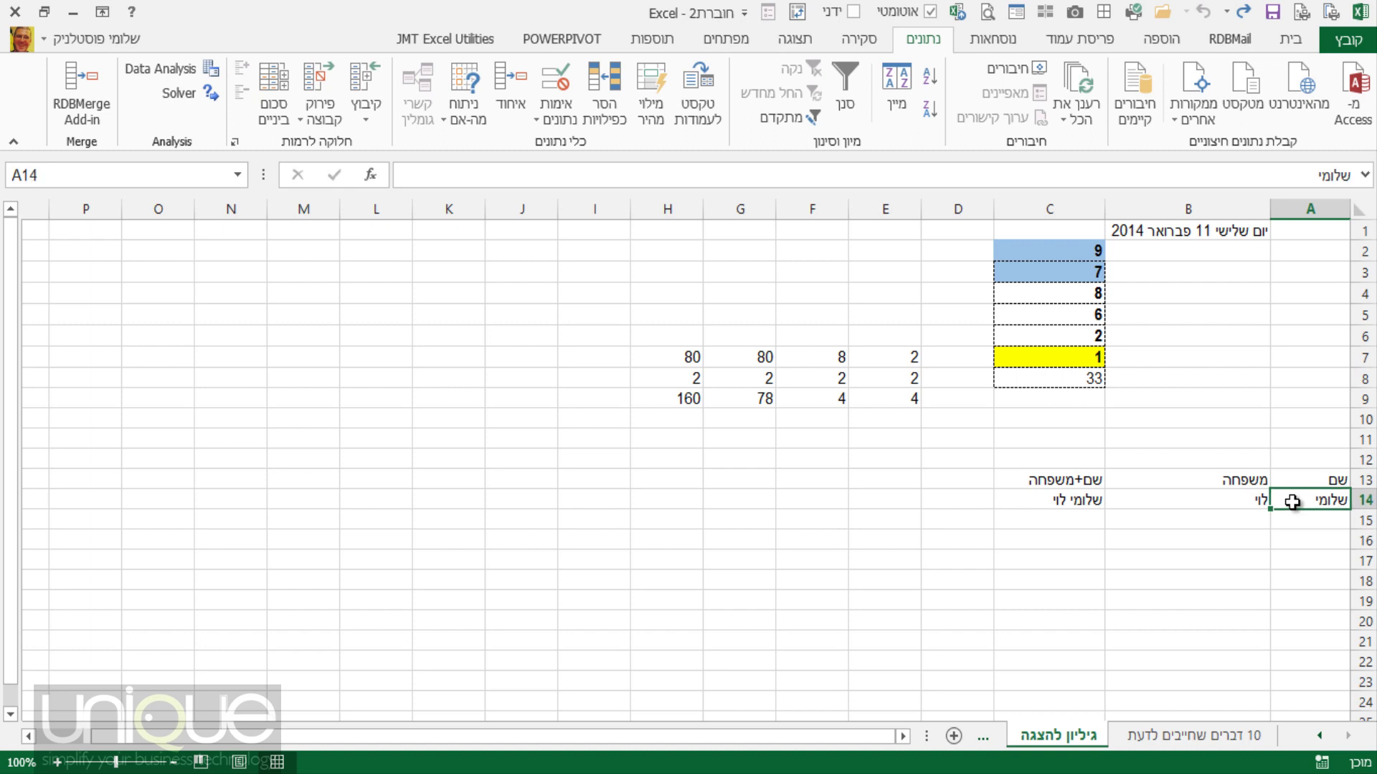
click(1064, 493)
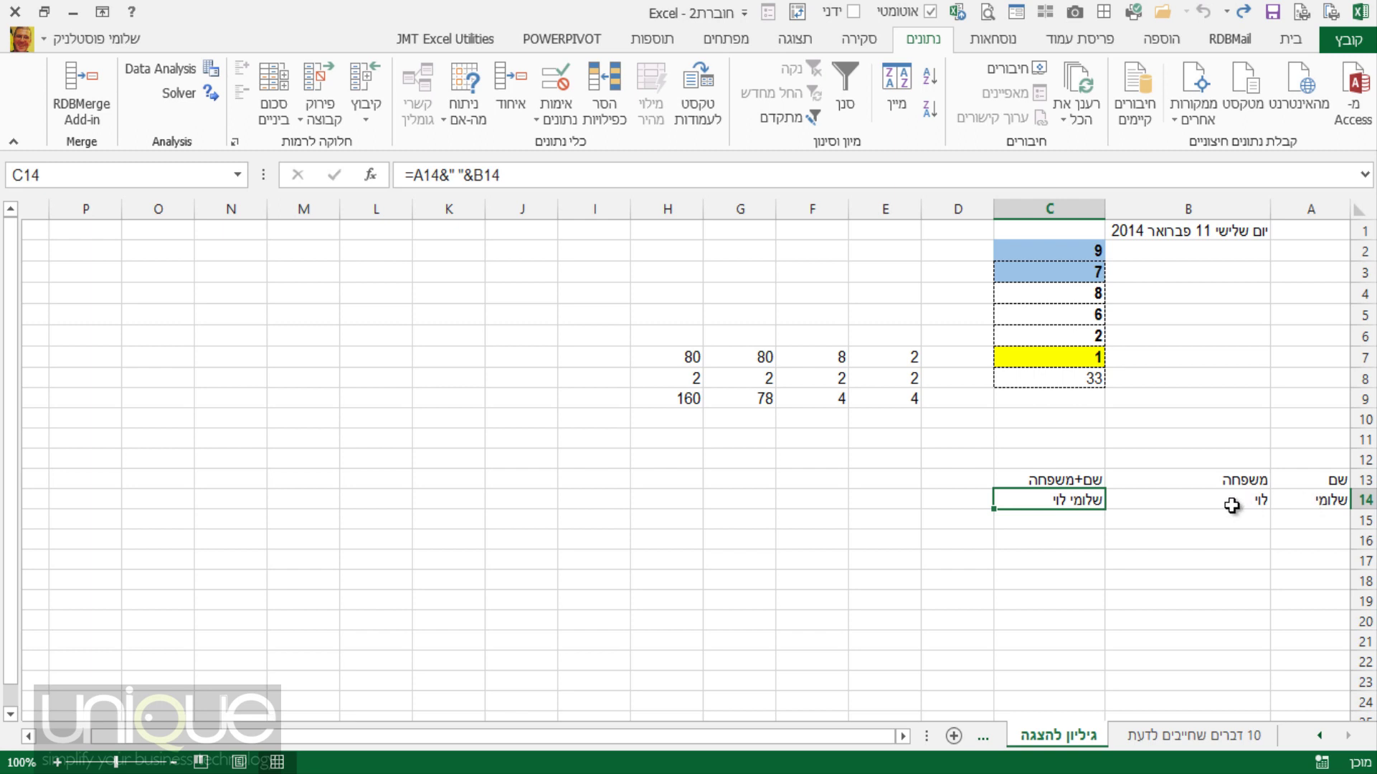
text(=)
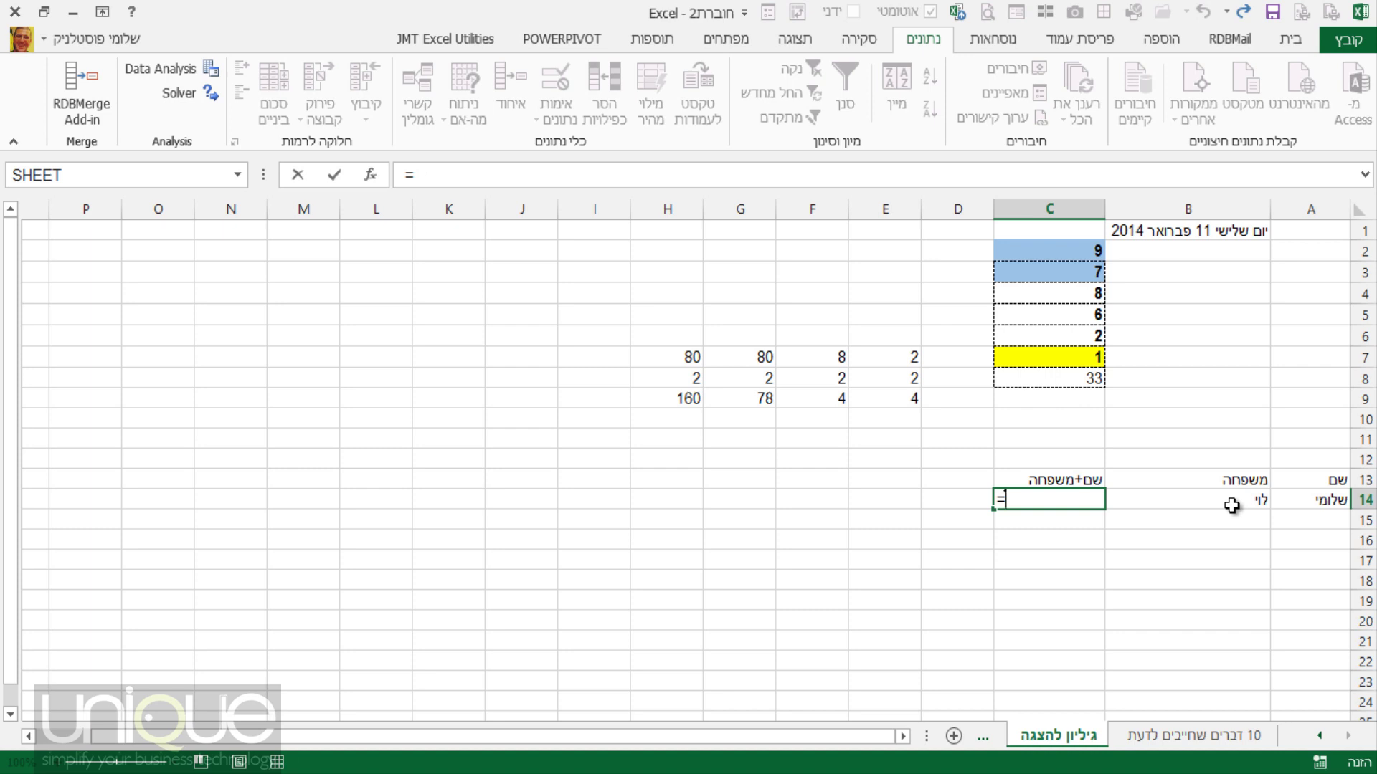
text(בם)
Switch typing to English and start a CONCATENATE function in C14.
key(BackSpace)
key(BackSpace)
key(alt)
key(a)
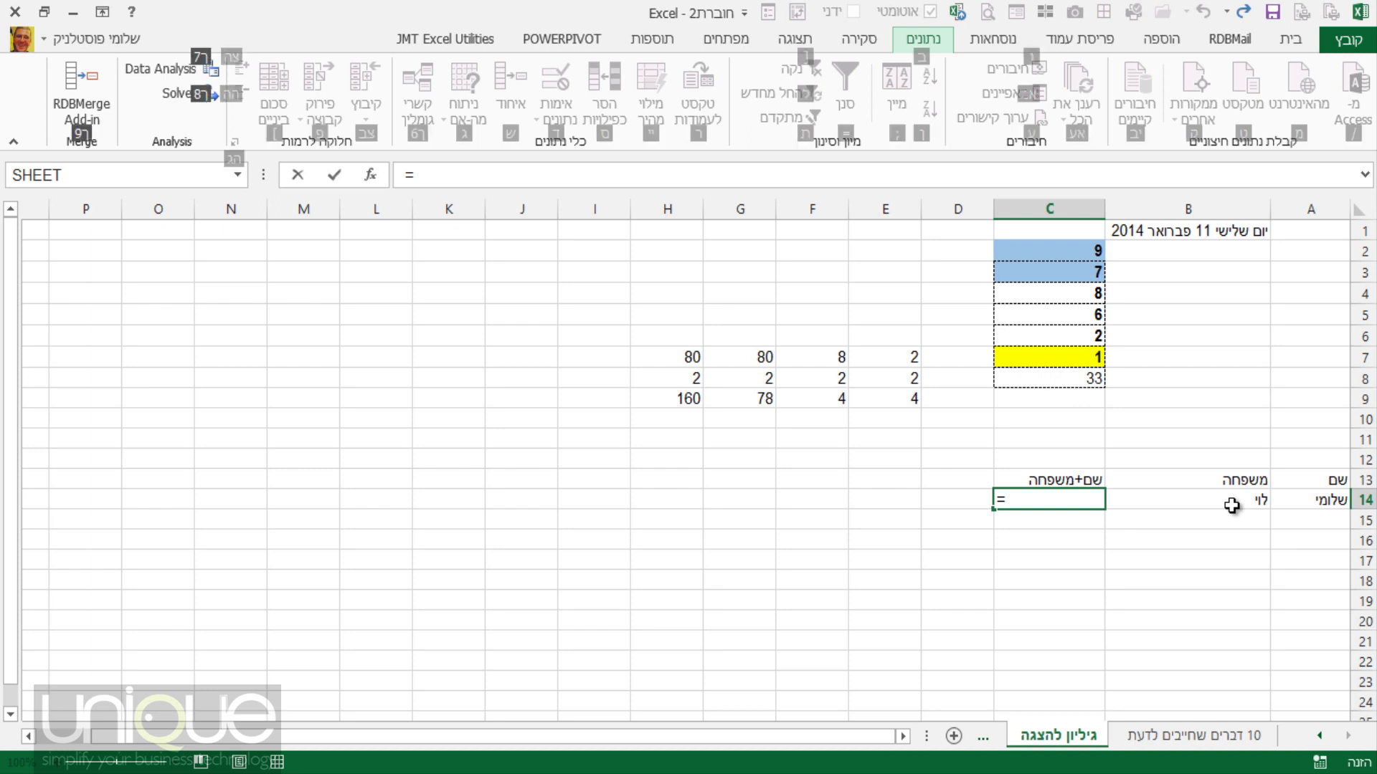
key(Escape)
key(Escape)
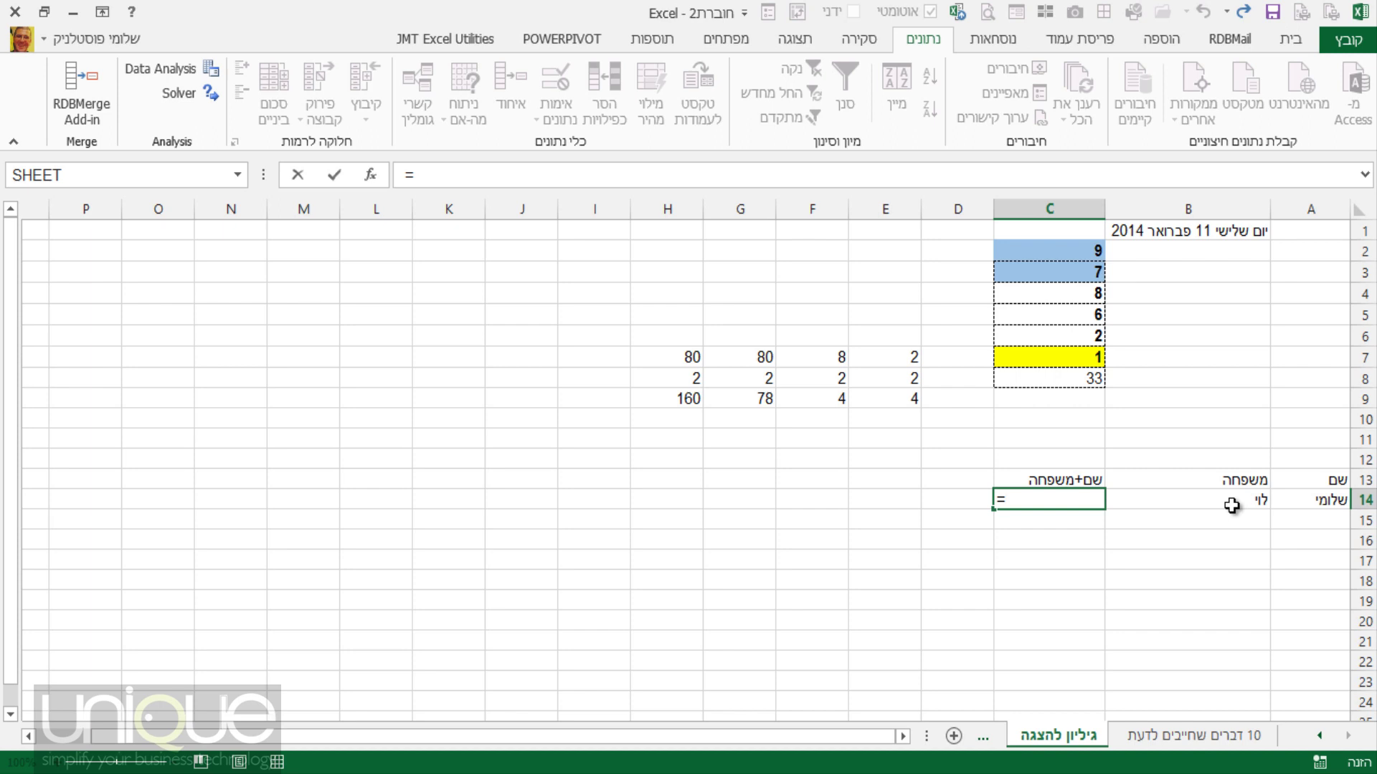
text(co)
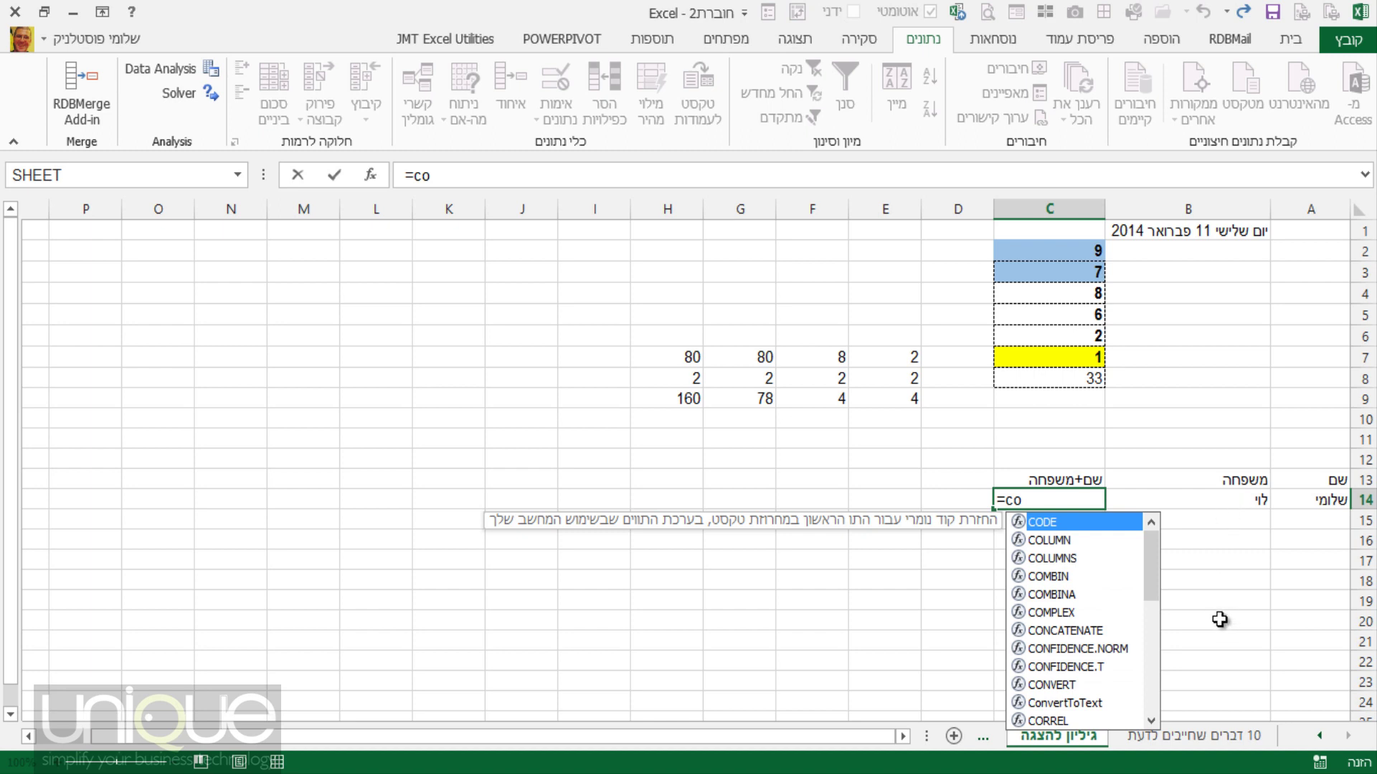
click(1102, 633)
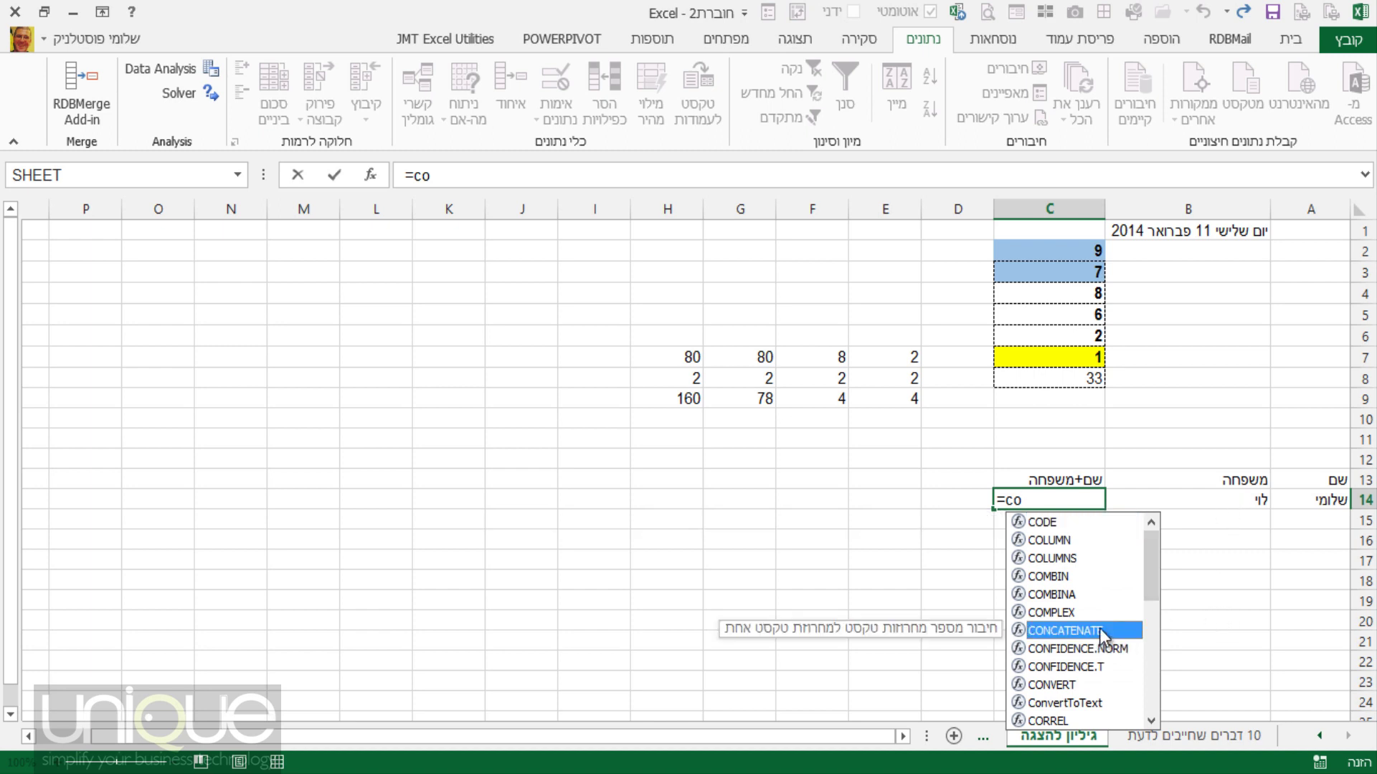
double_click(1102, 631)
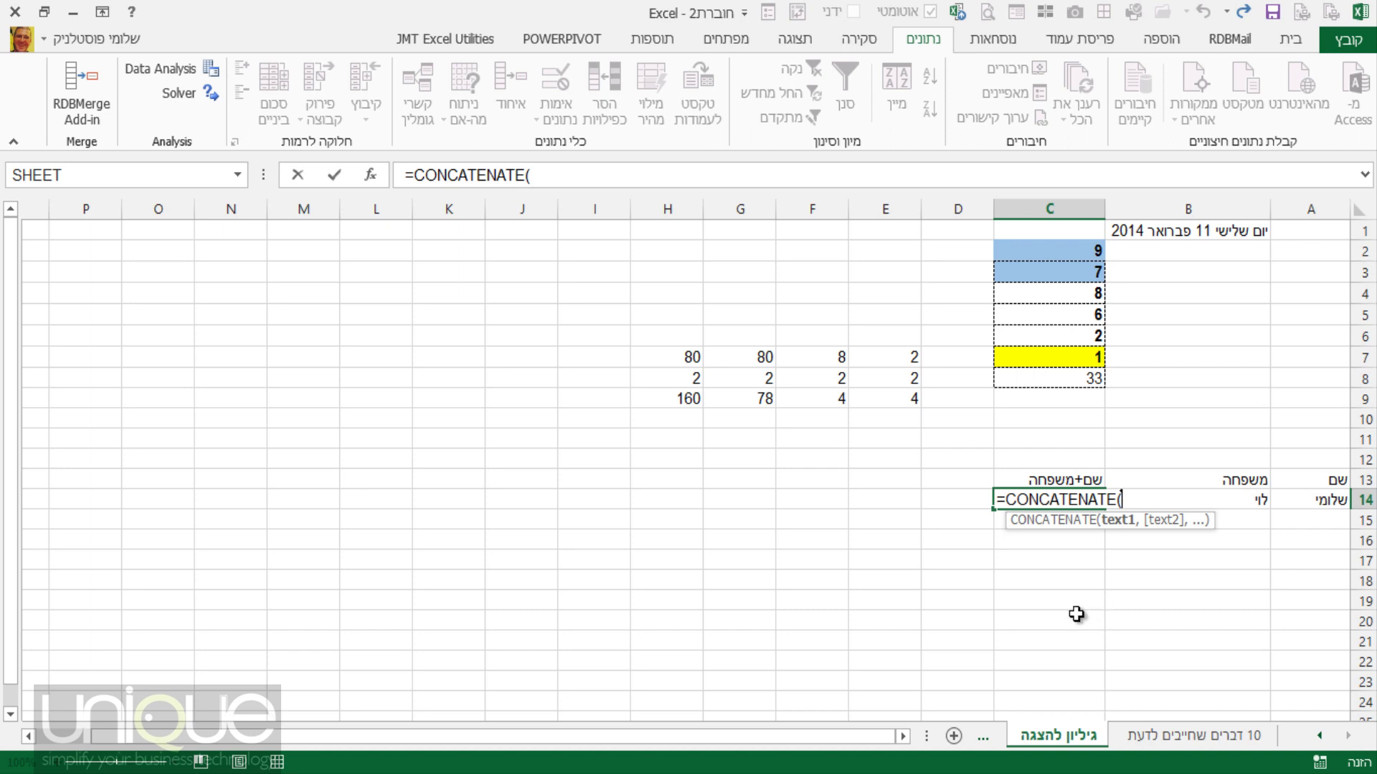
Complete =CONCATENATE(A14,B14) in C14 and commit it.
click(1305, 501)
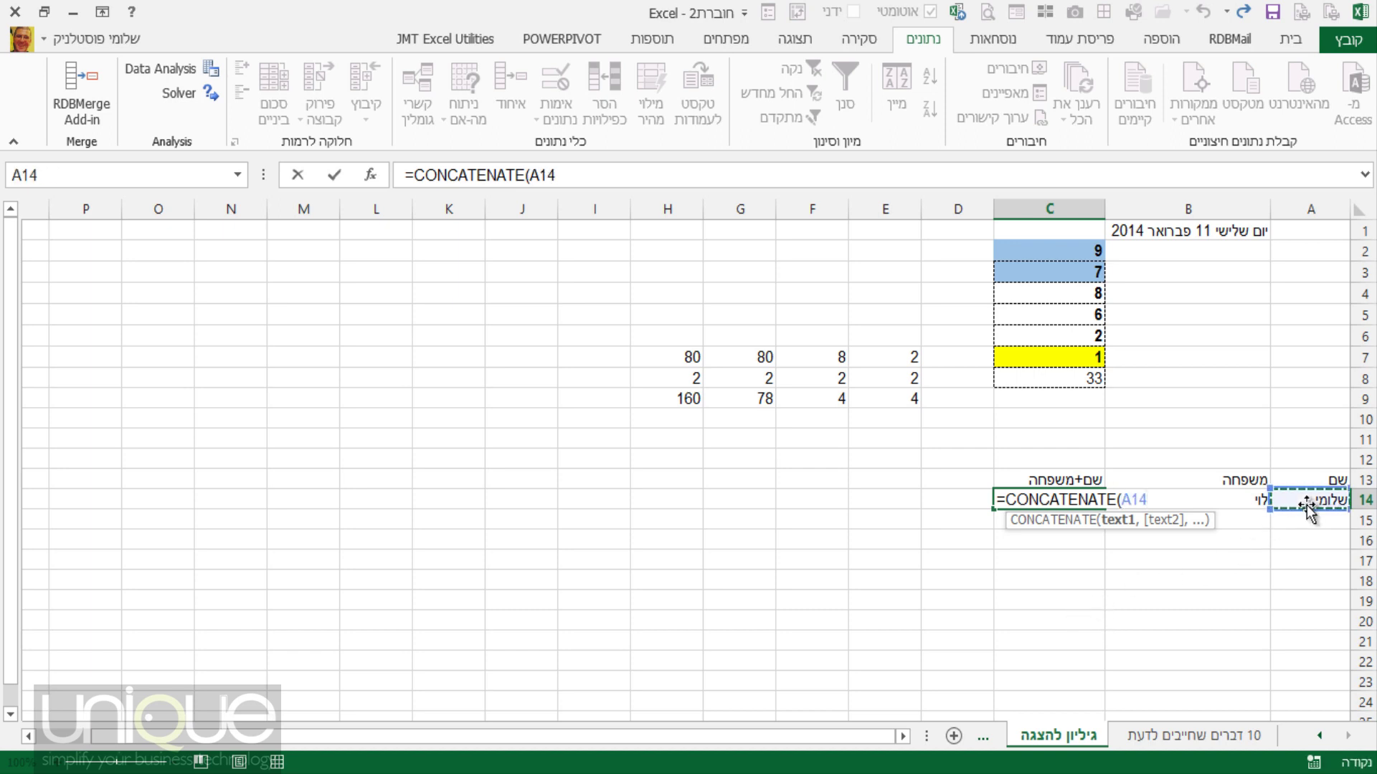
text(,)
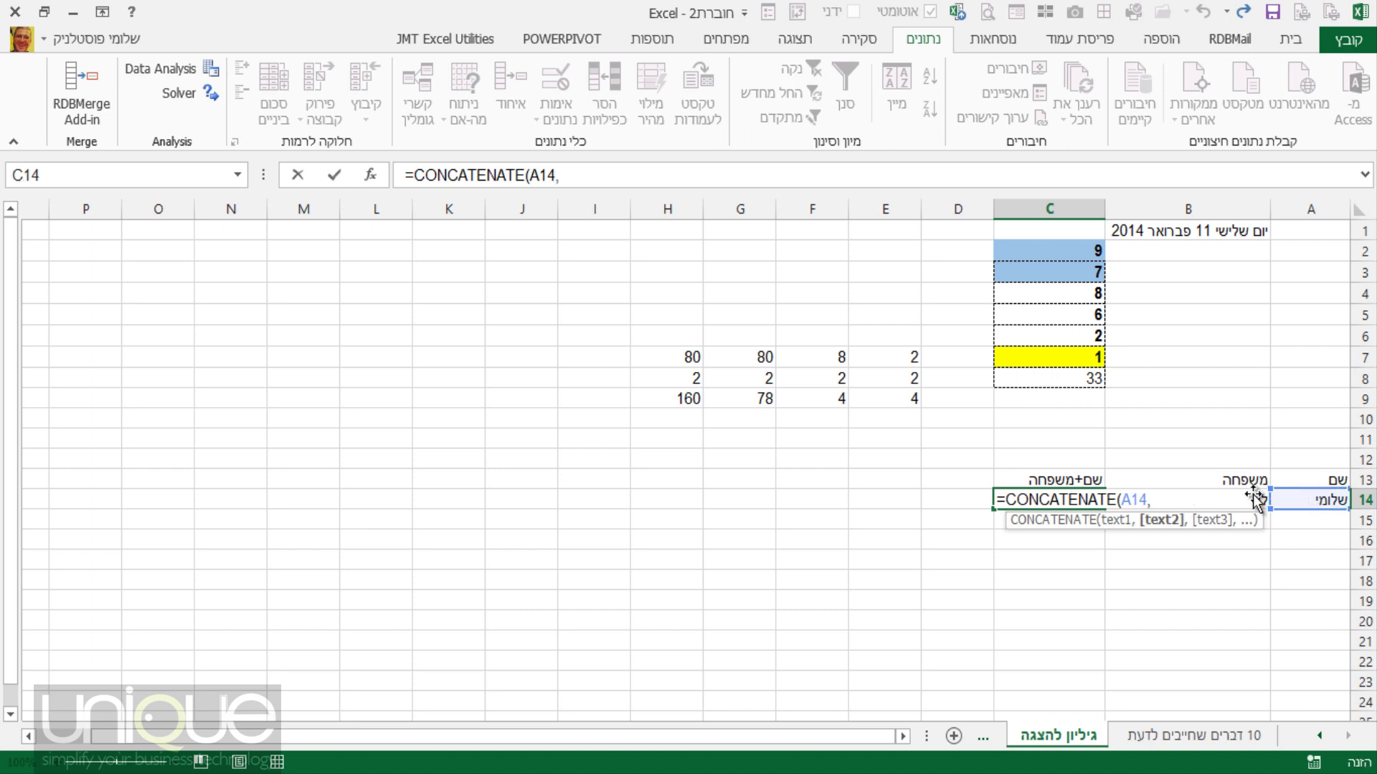
click(1251, 496)
text())
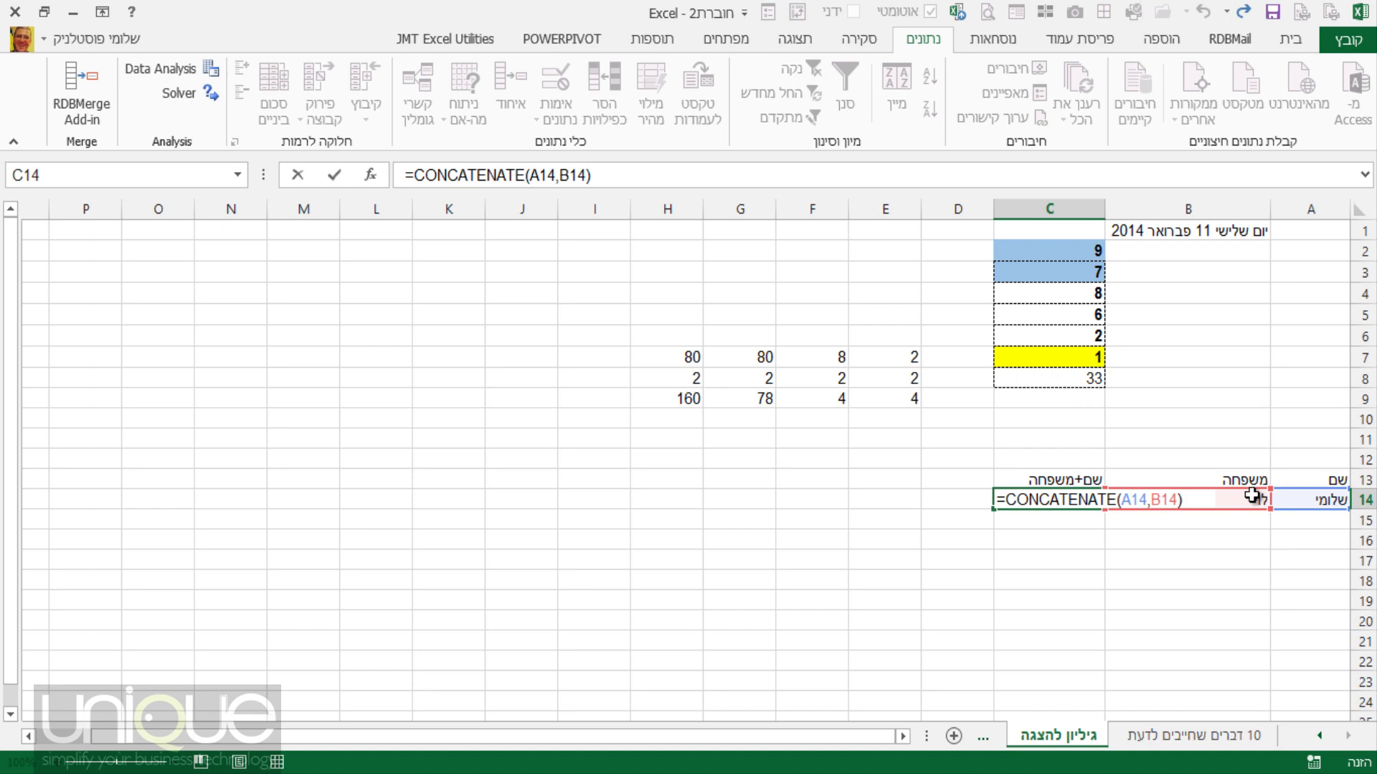
key(Return)
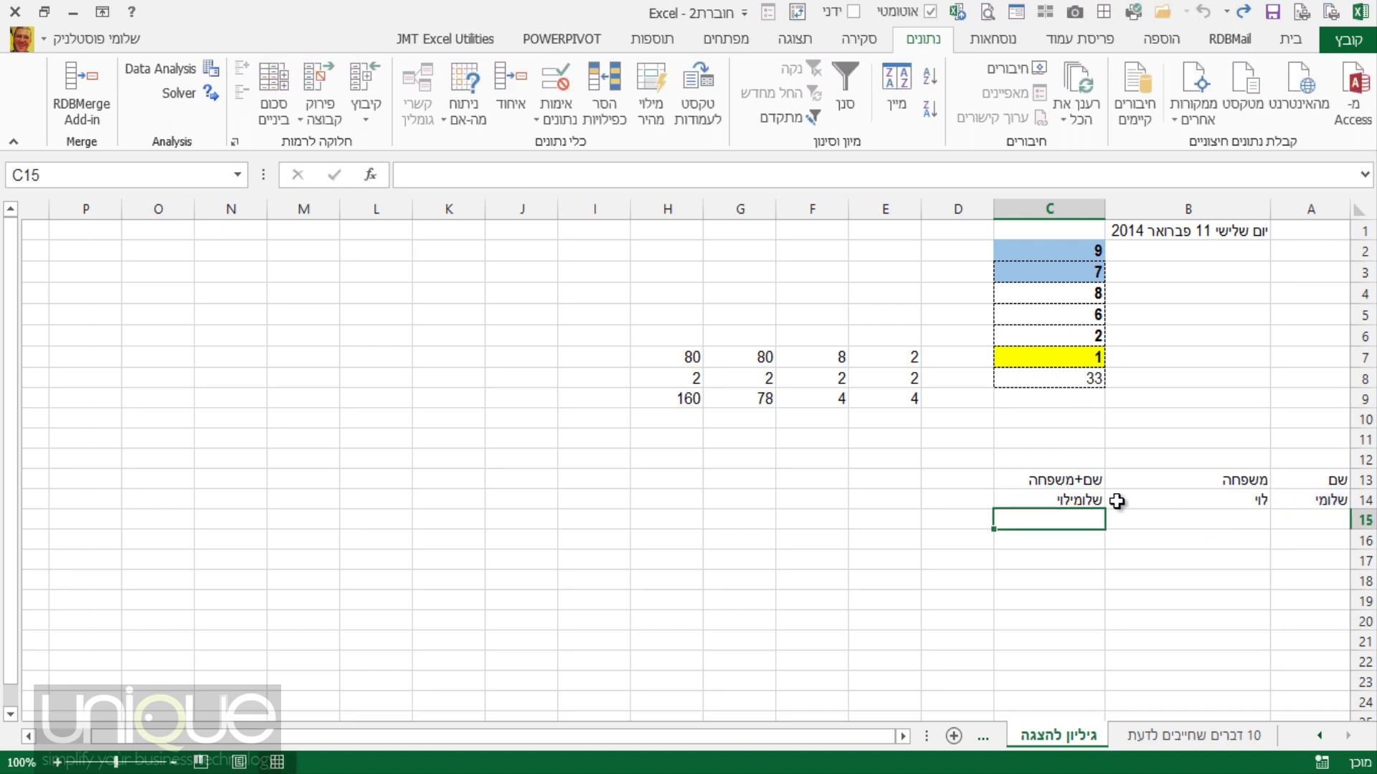
click(1074, 504)
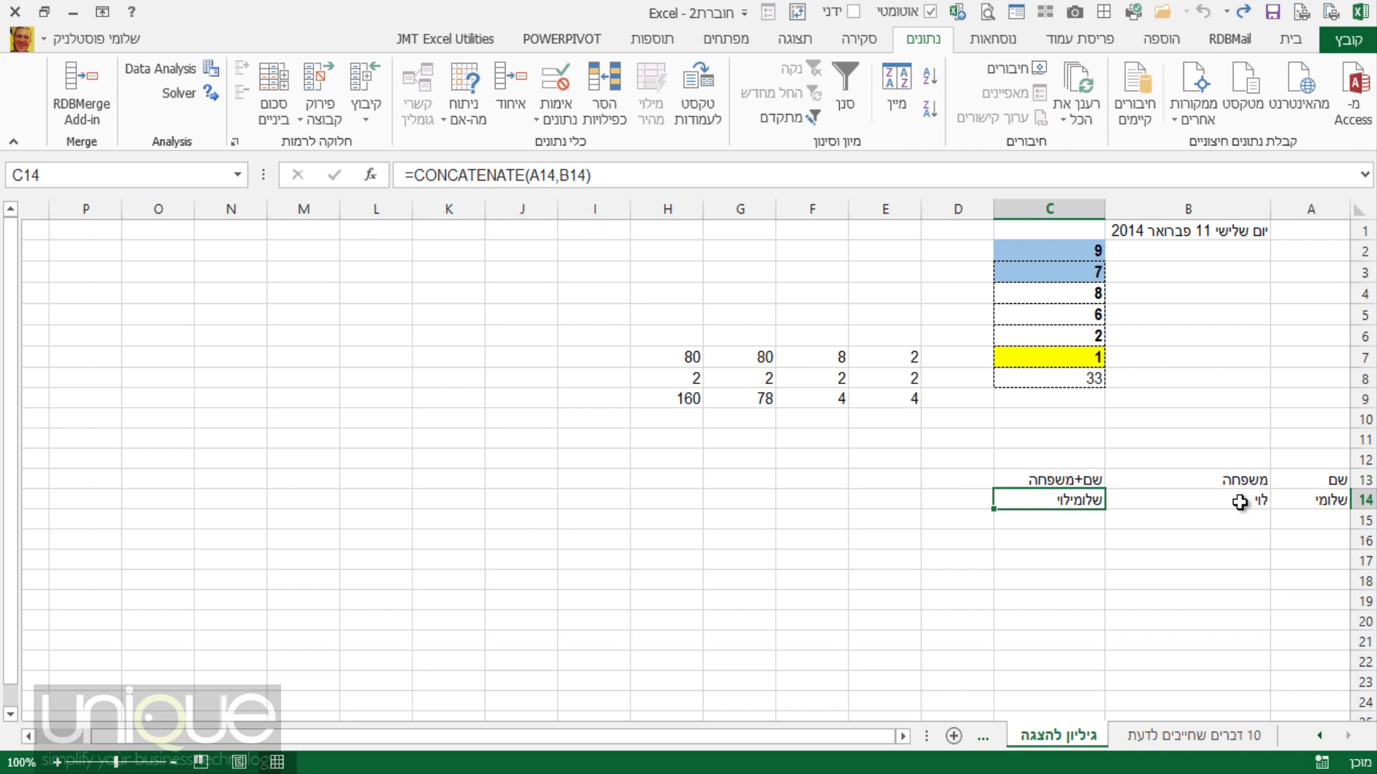
click(1173, 735)
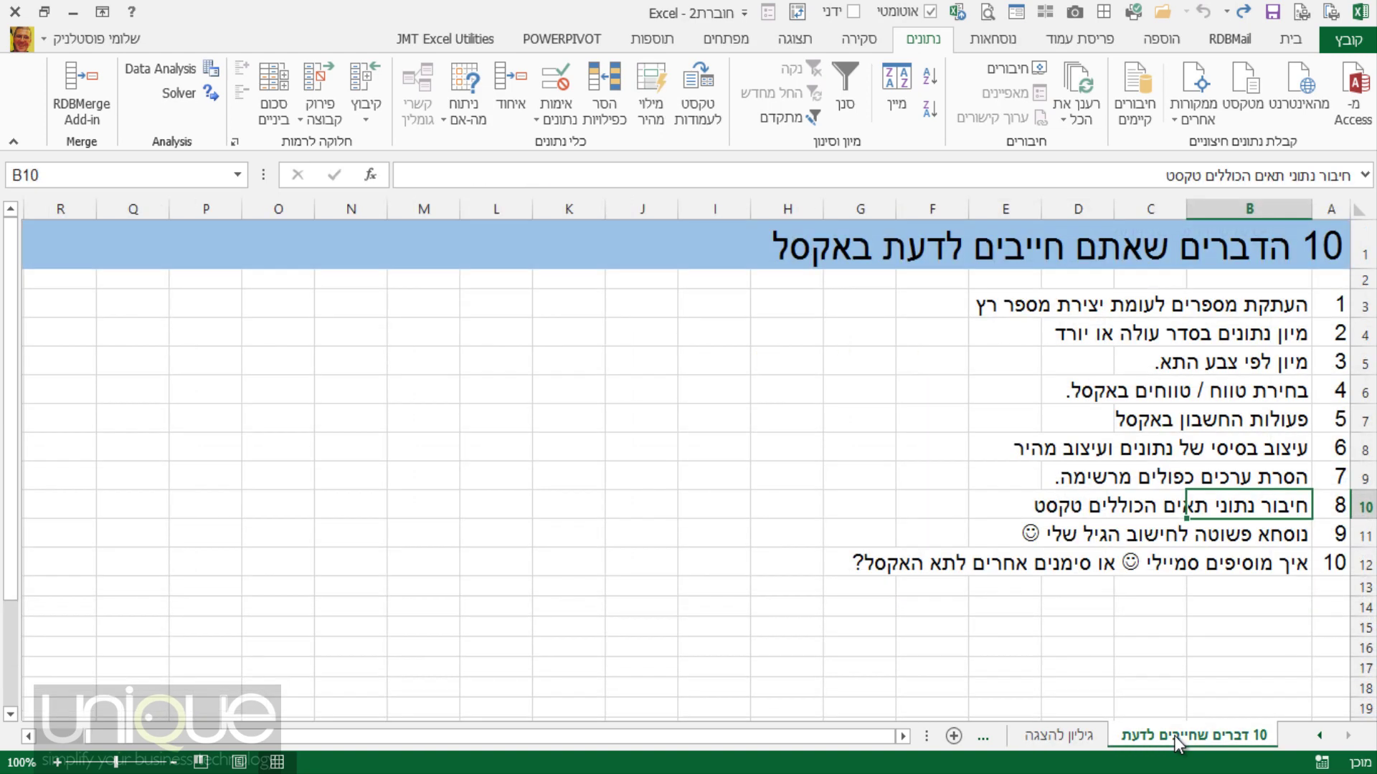
click(1274, 533)
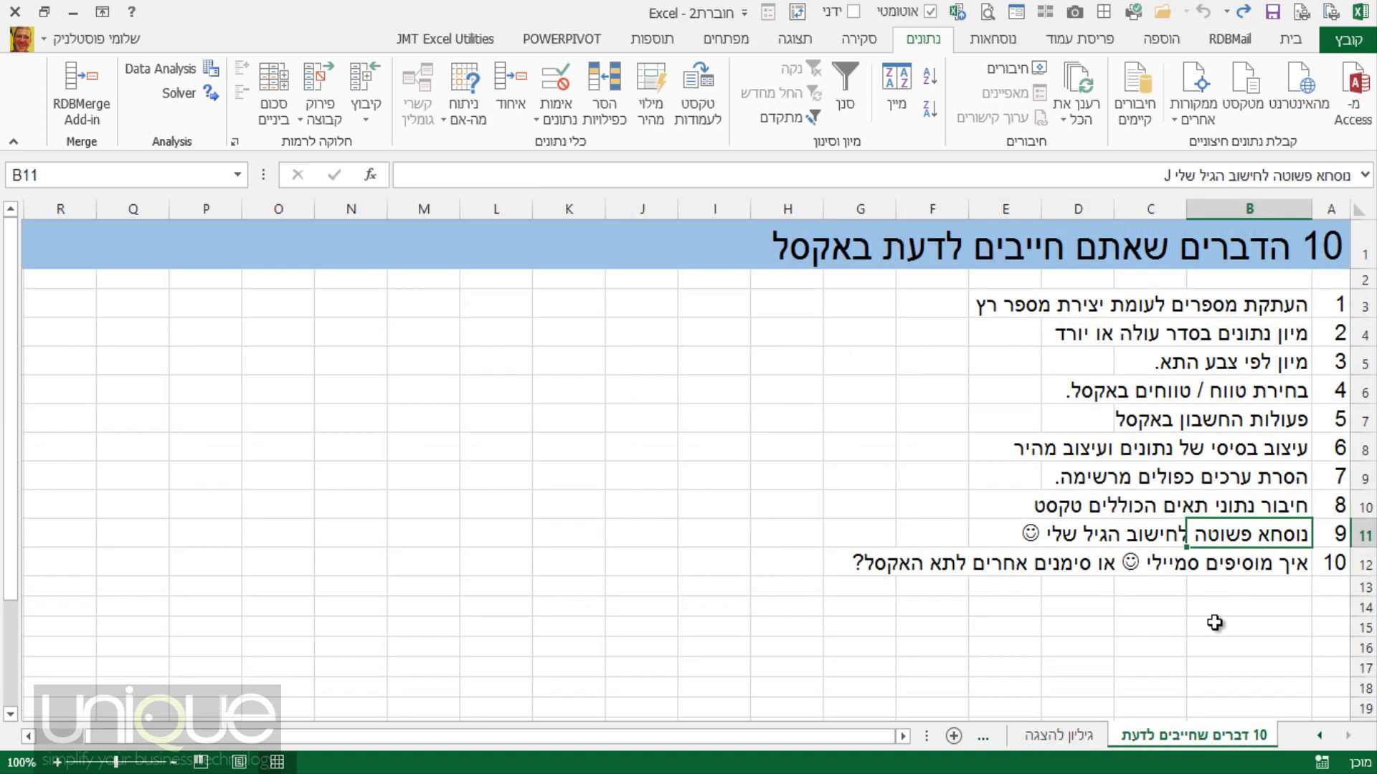
click(1089, 738)
click(1255, 561)
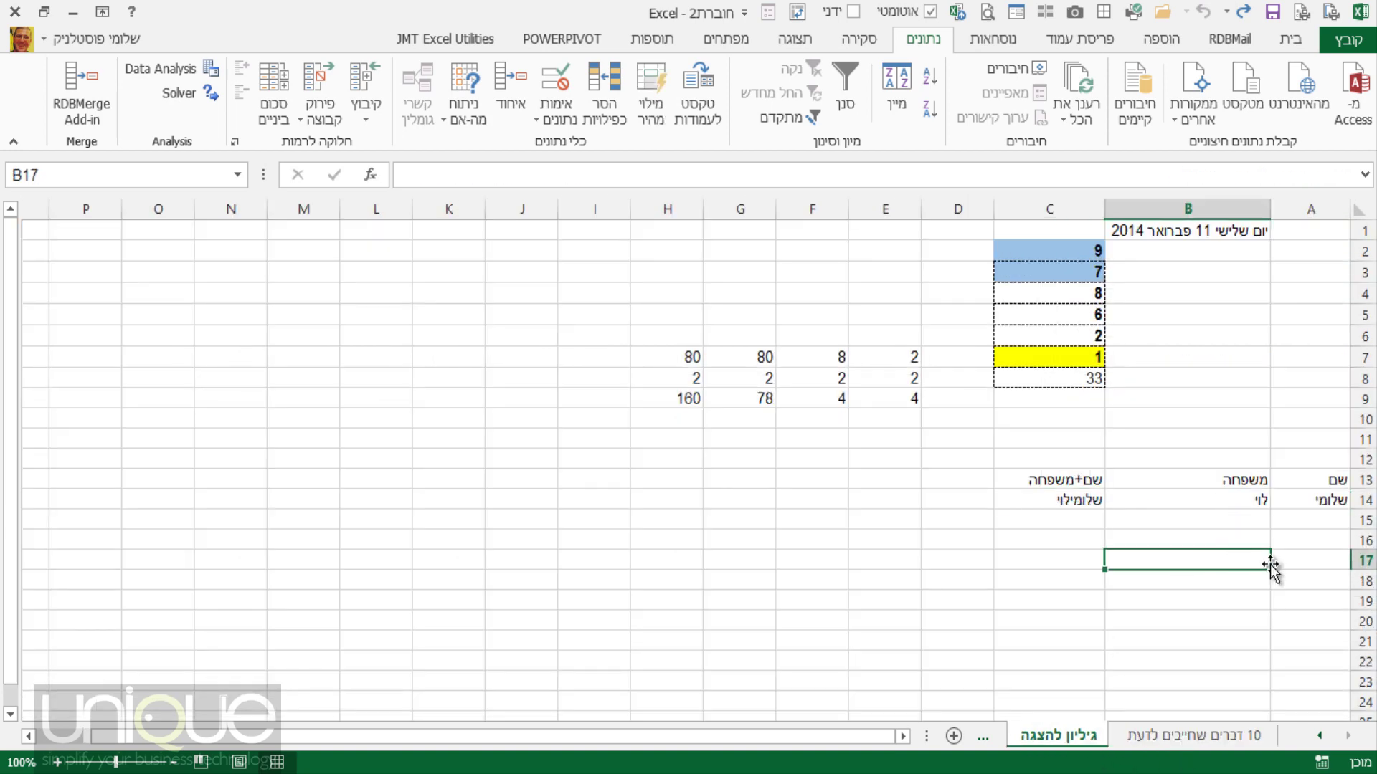
Insert today's date 12/02/2014 into A17 with Ctrl+;.
click(1291, 563)
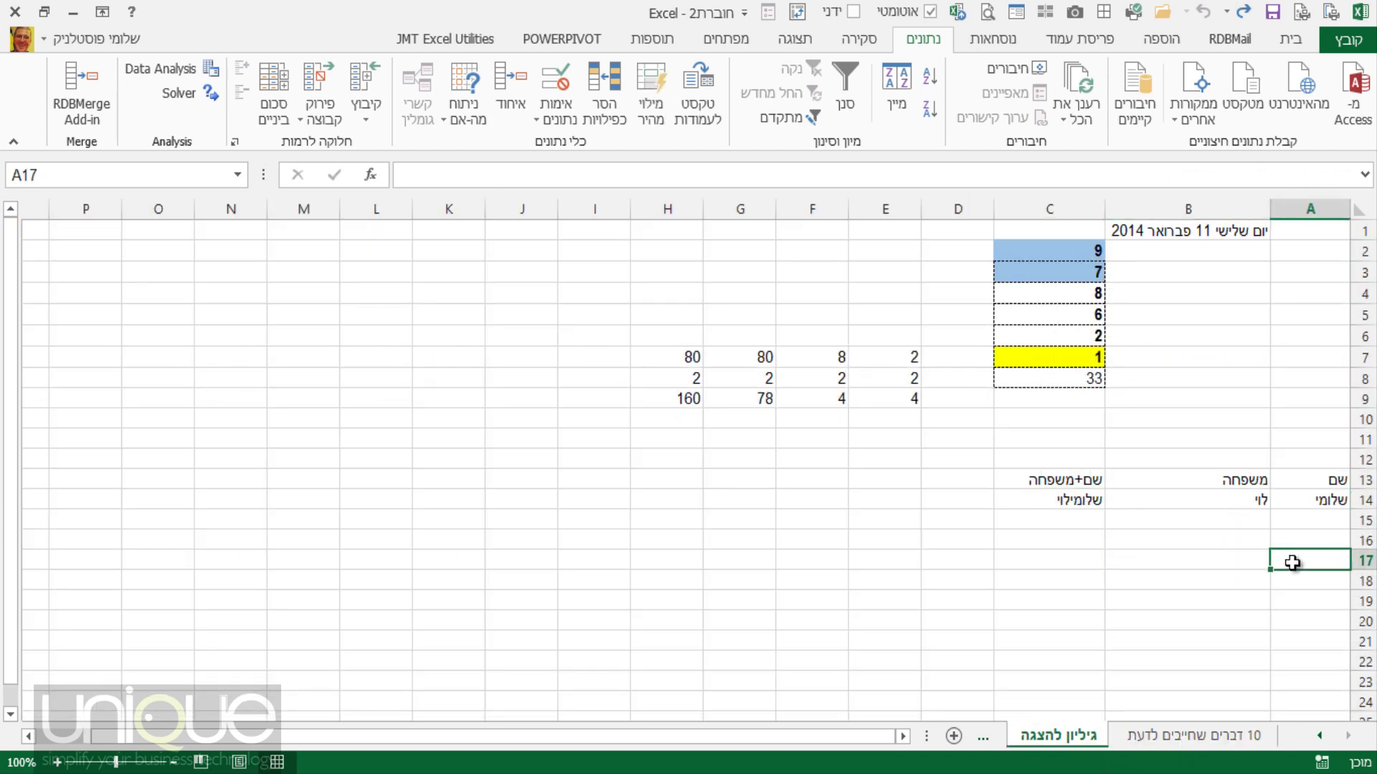
key(ctrl+semicolon)
key(Return)
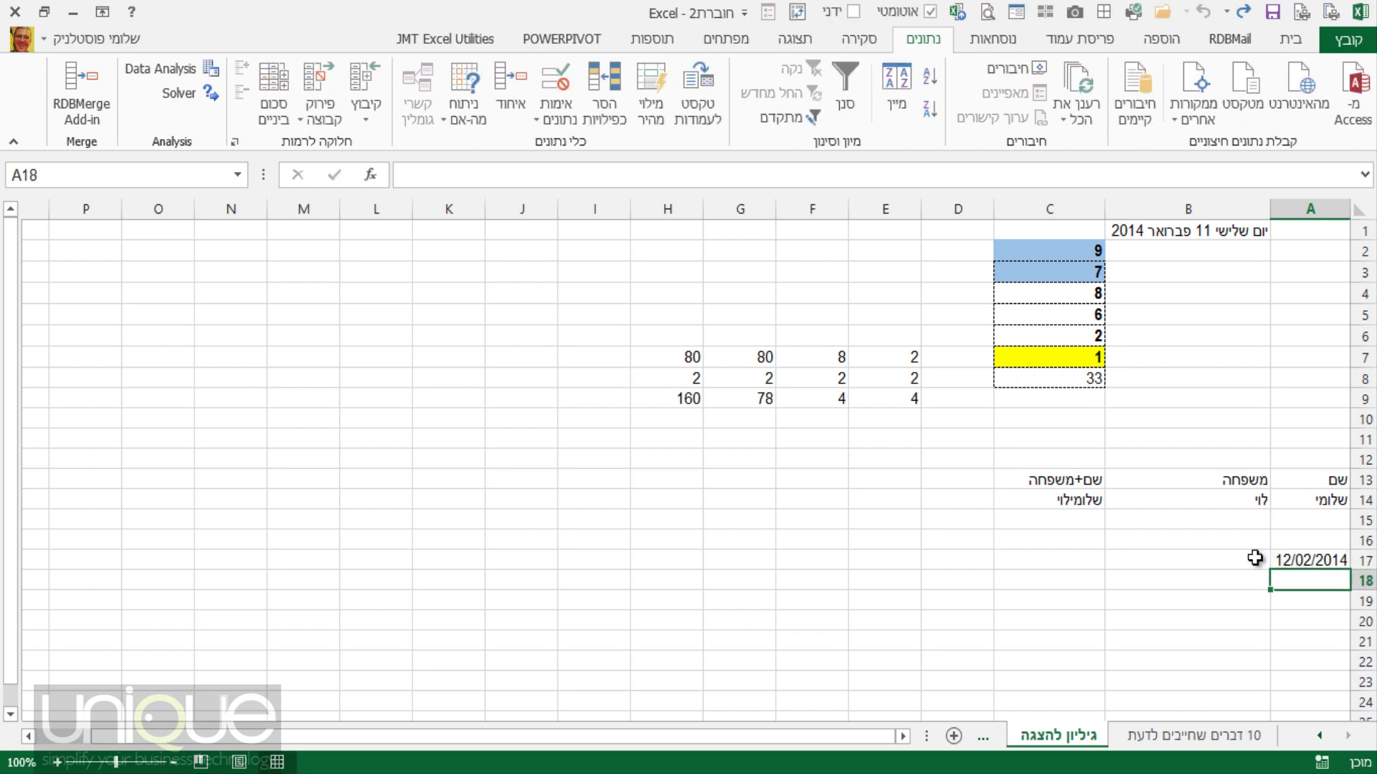
click(1255, 558)
text(=)
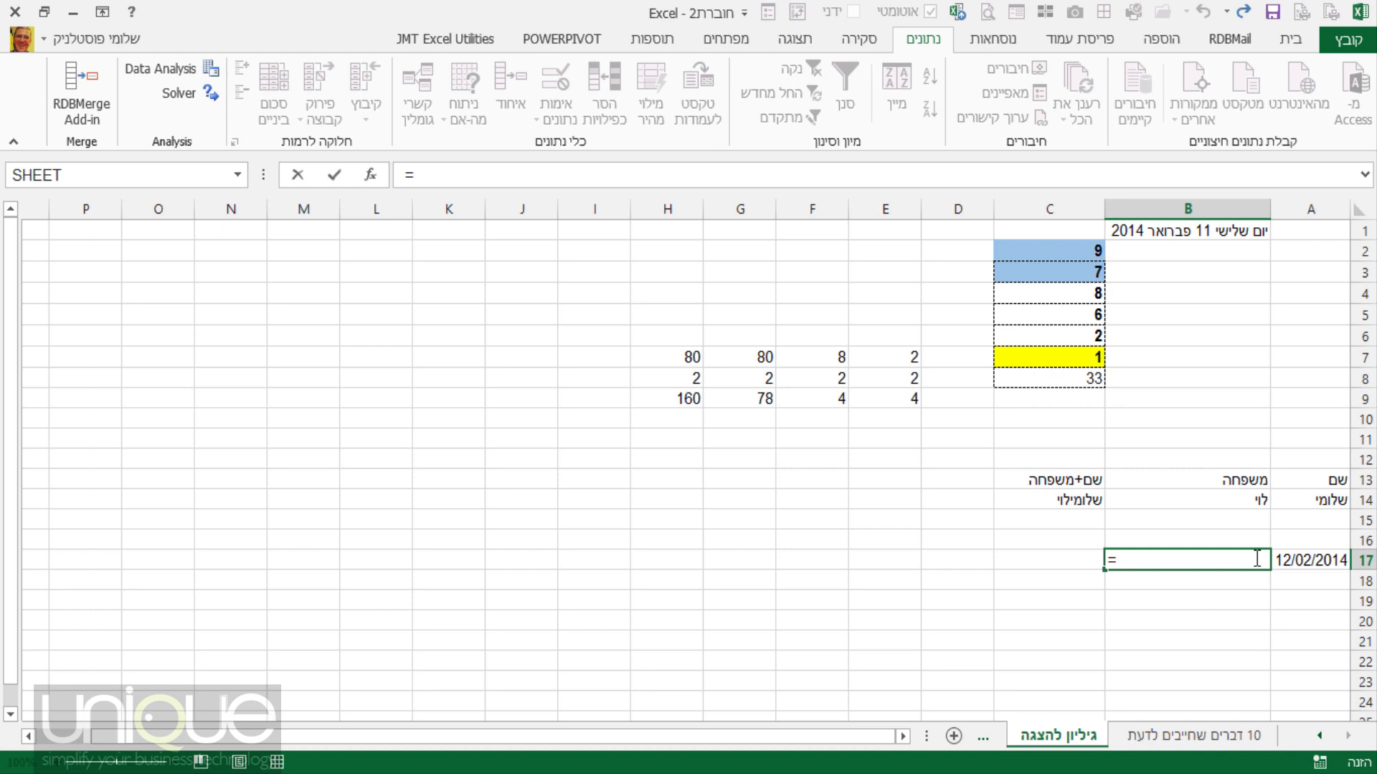
key(Escape)
Label A16 היום and B16 תאריך לידה, and enter the birth date 25/08/1973 in B17.
click(1311, 544)
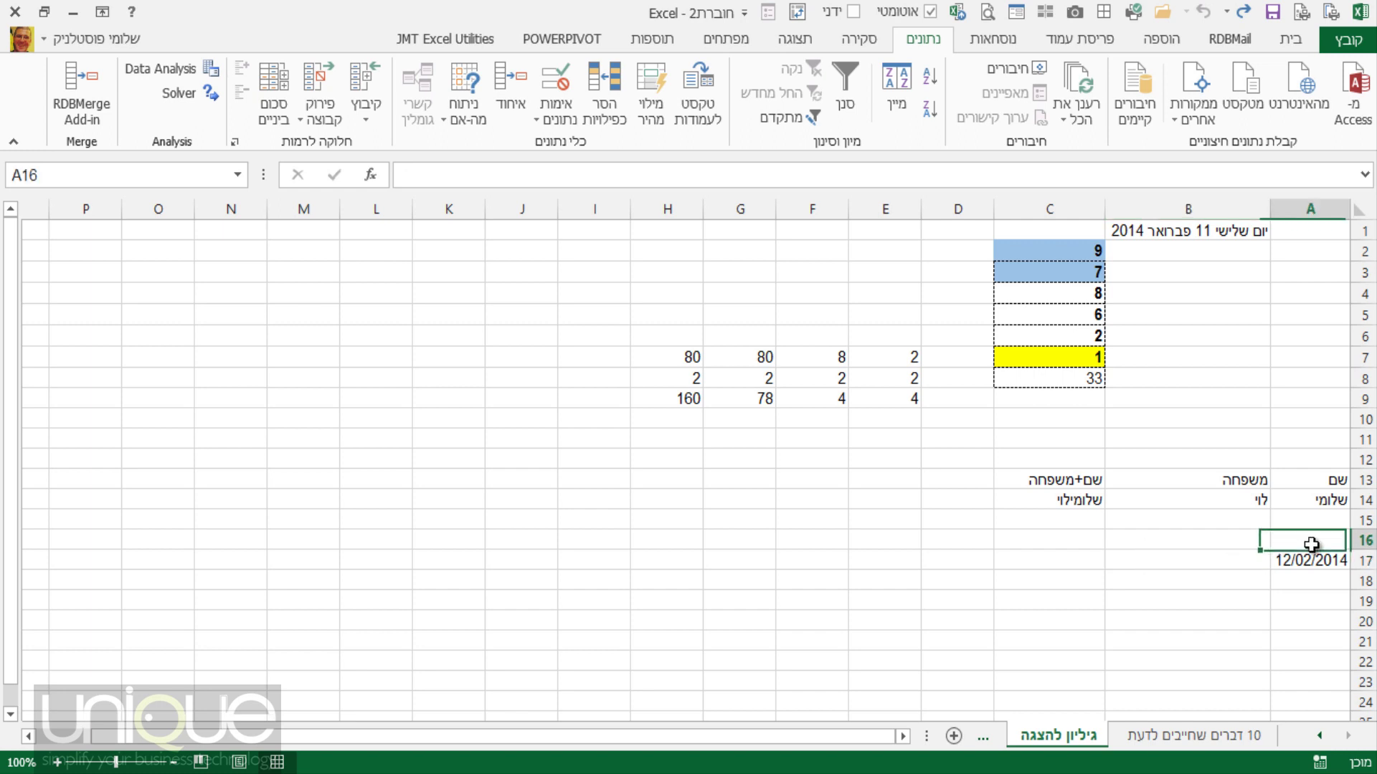
text(vhuo)
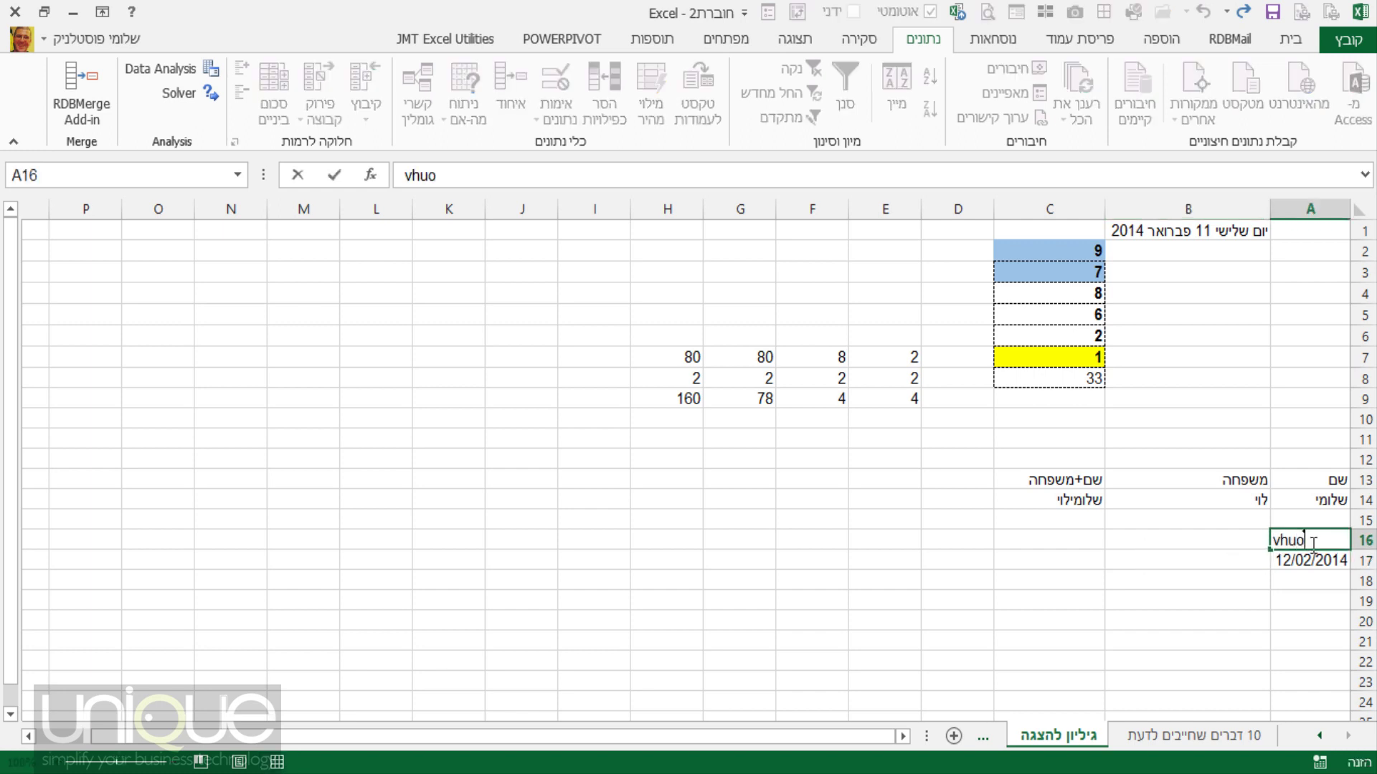
key(BackSpace)
key(BackSpace)
key(BackSpace)
key(BackSpace)
text(היום)
key(Tab)
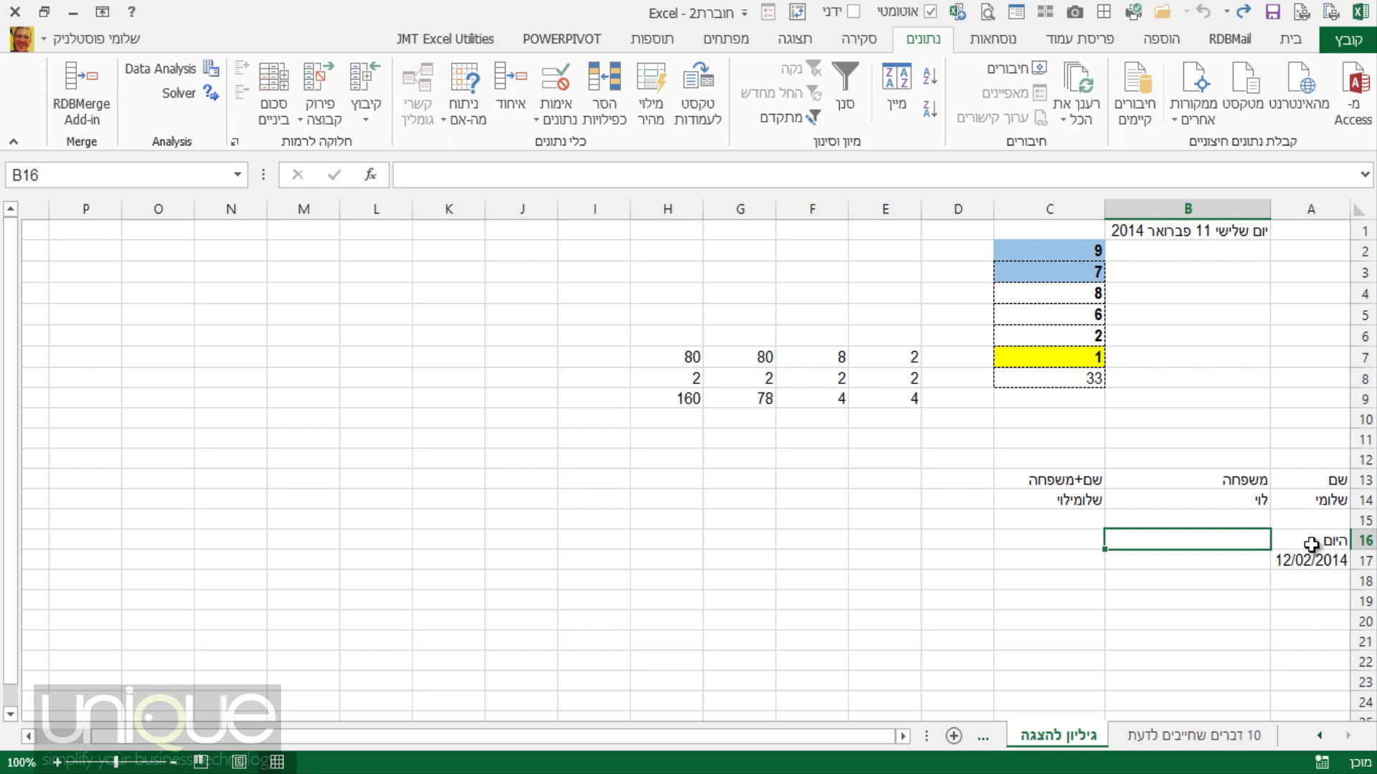
text(תאריך לי)
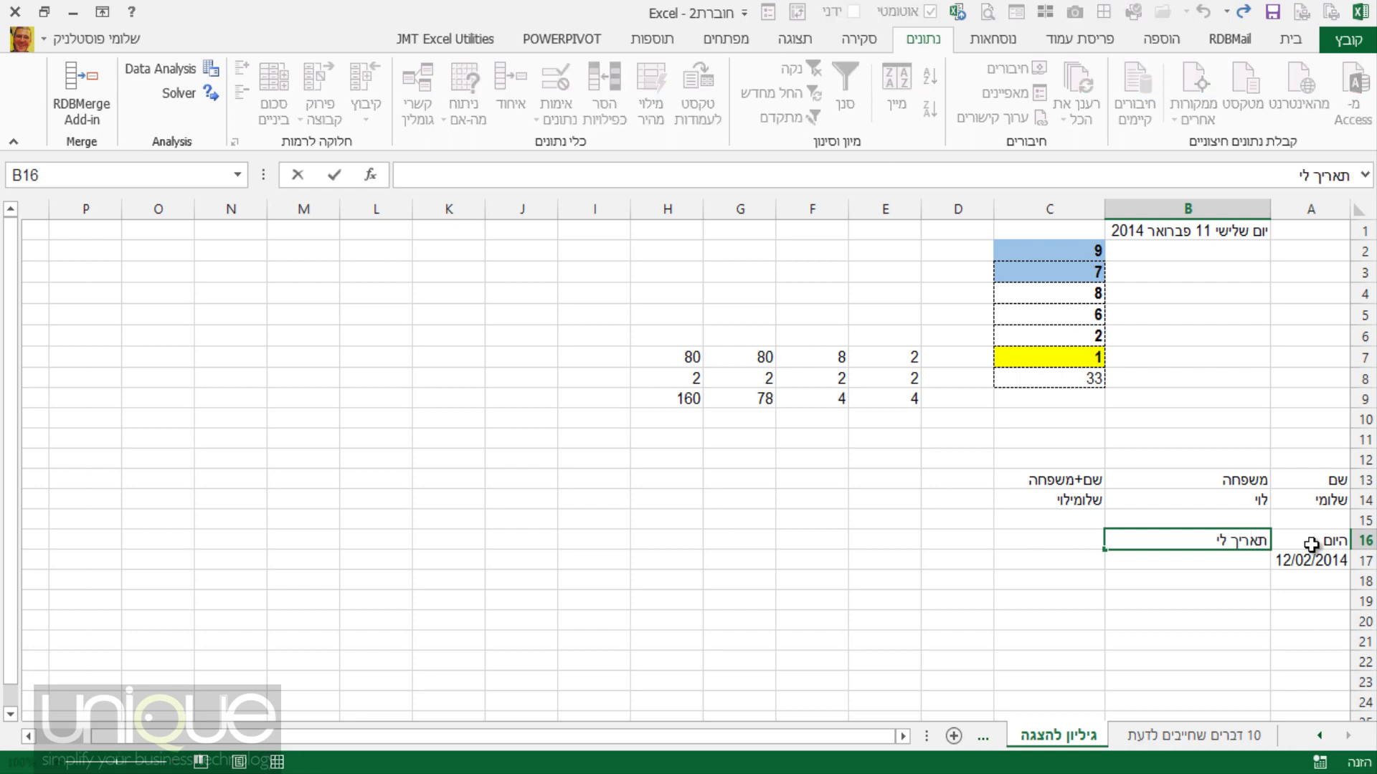
text(דה)
key(Down)
text(25/0)
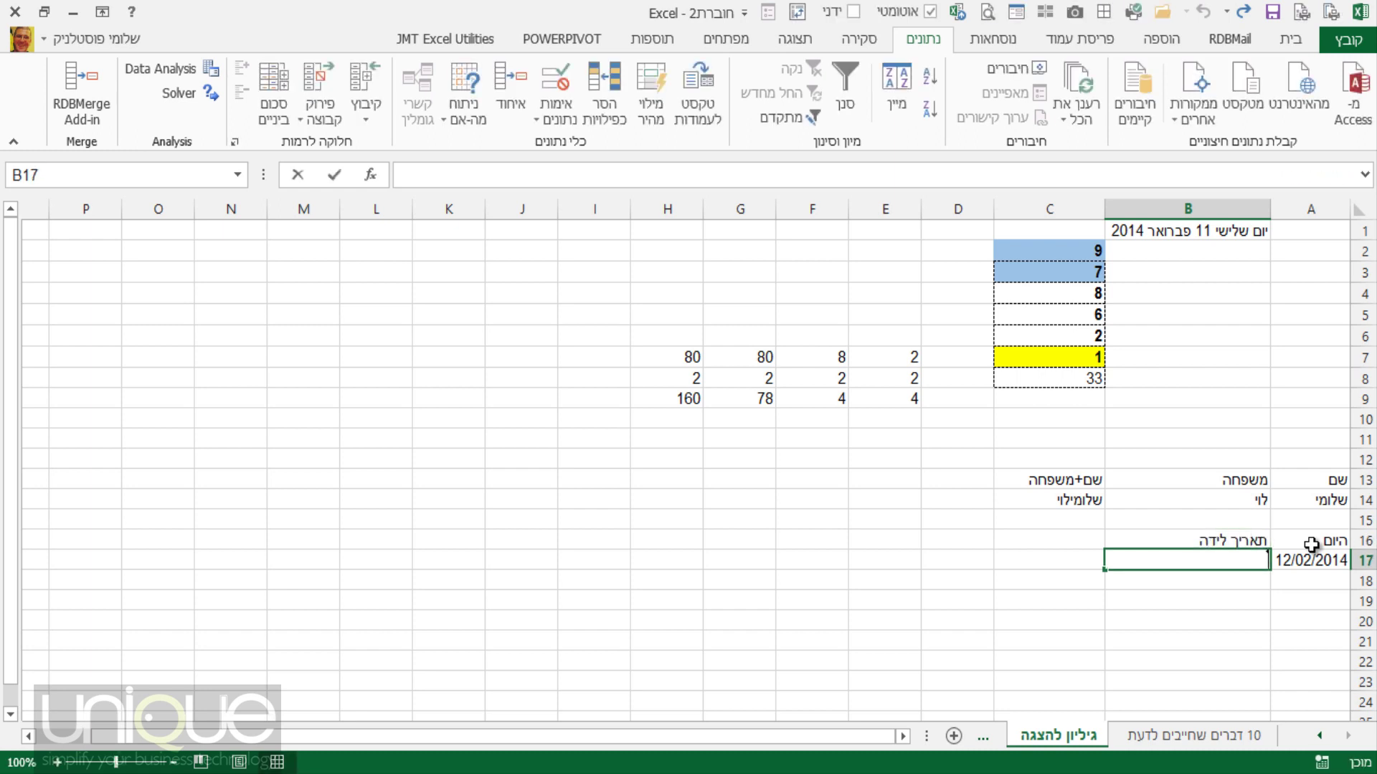
text(8/)
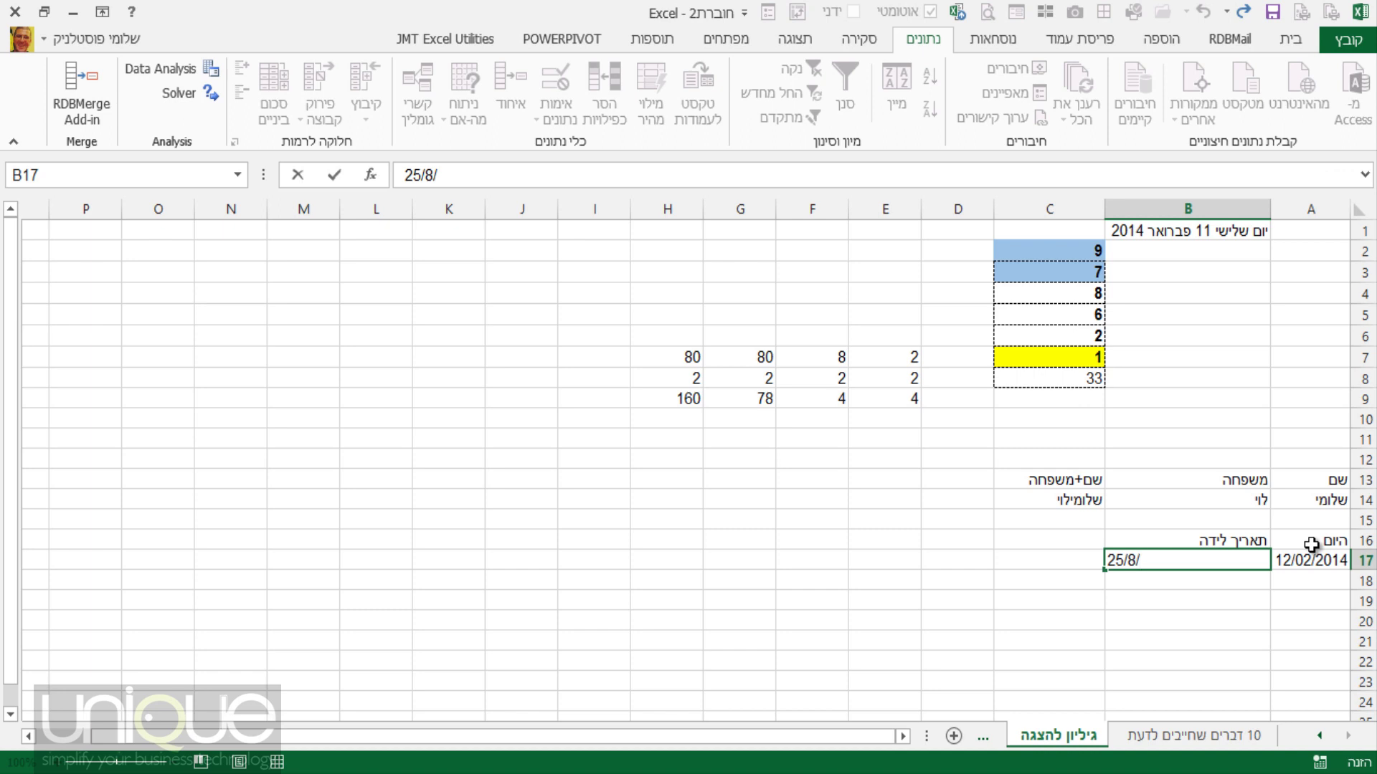
text(1973)
key(Return)
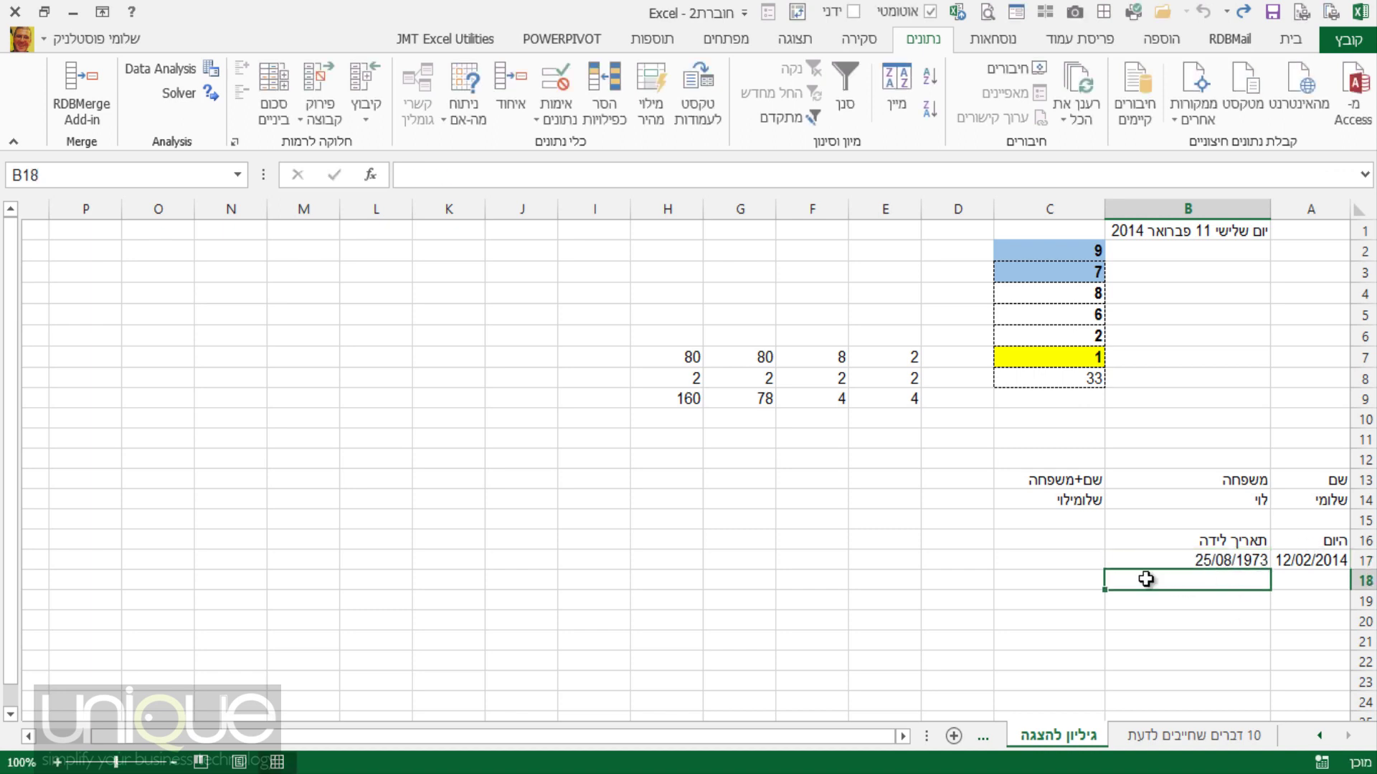
click(1086, 563)
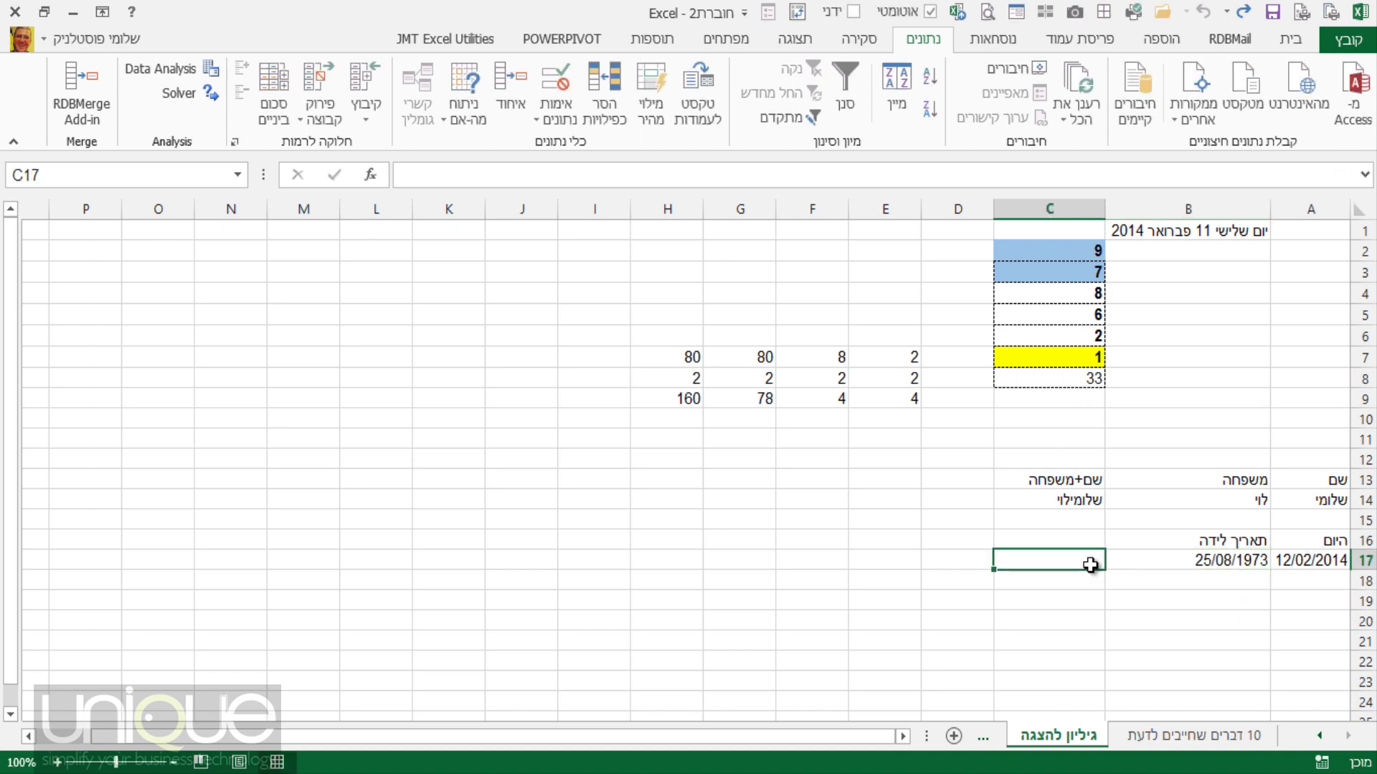
Enter =A17-B17 in C17 to get the days between the two dates.
text(=)
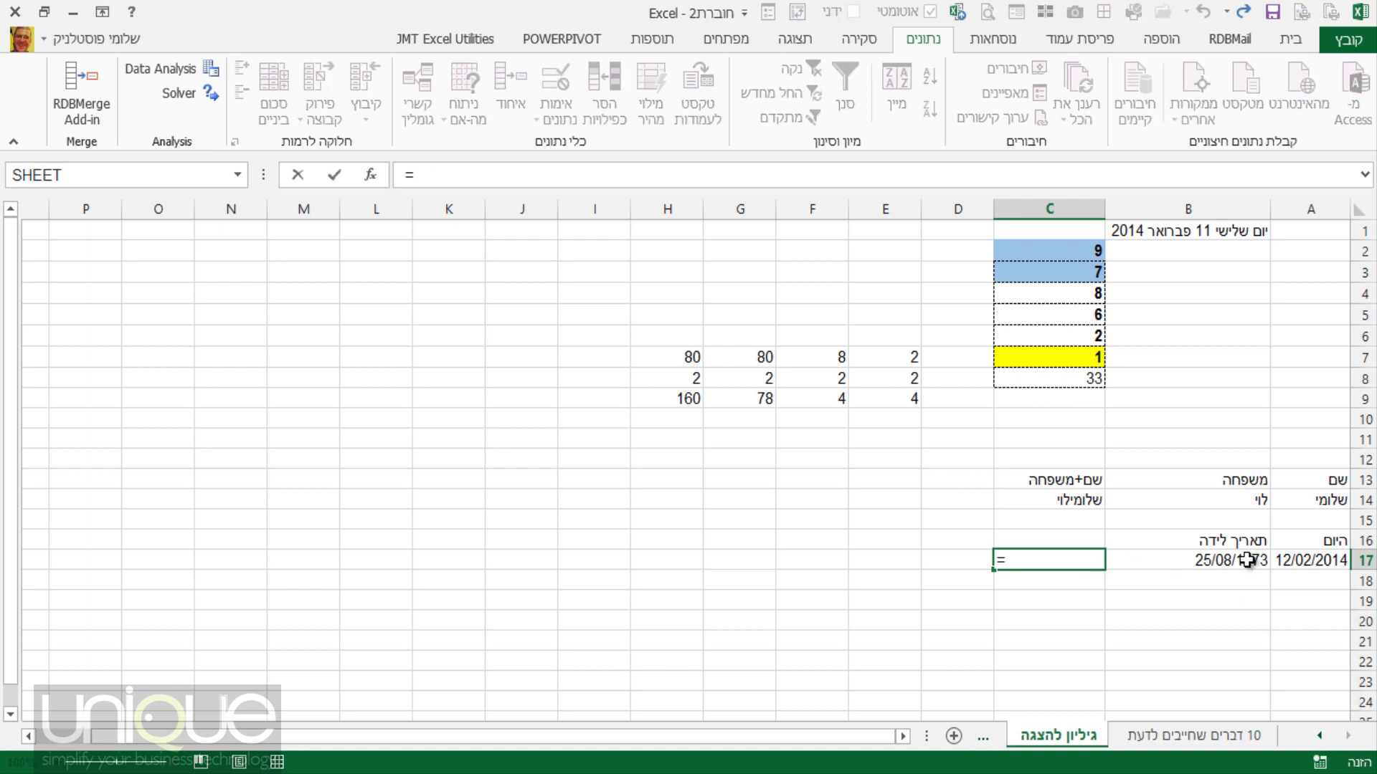
click(1292, 558)
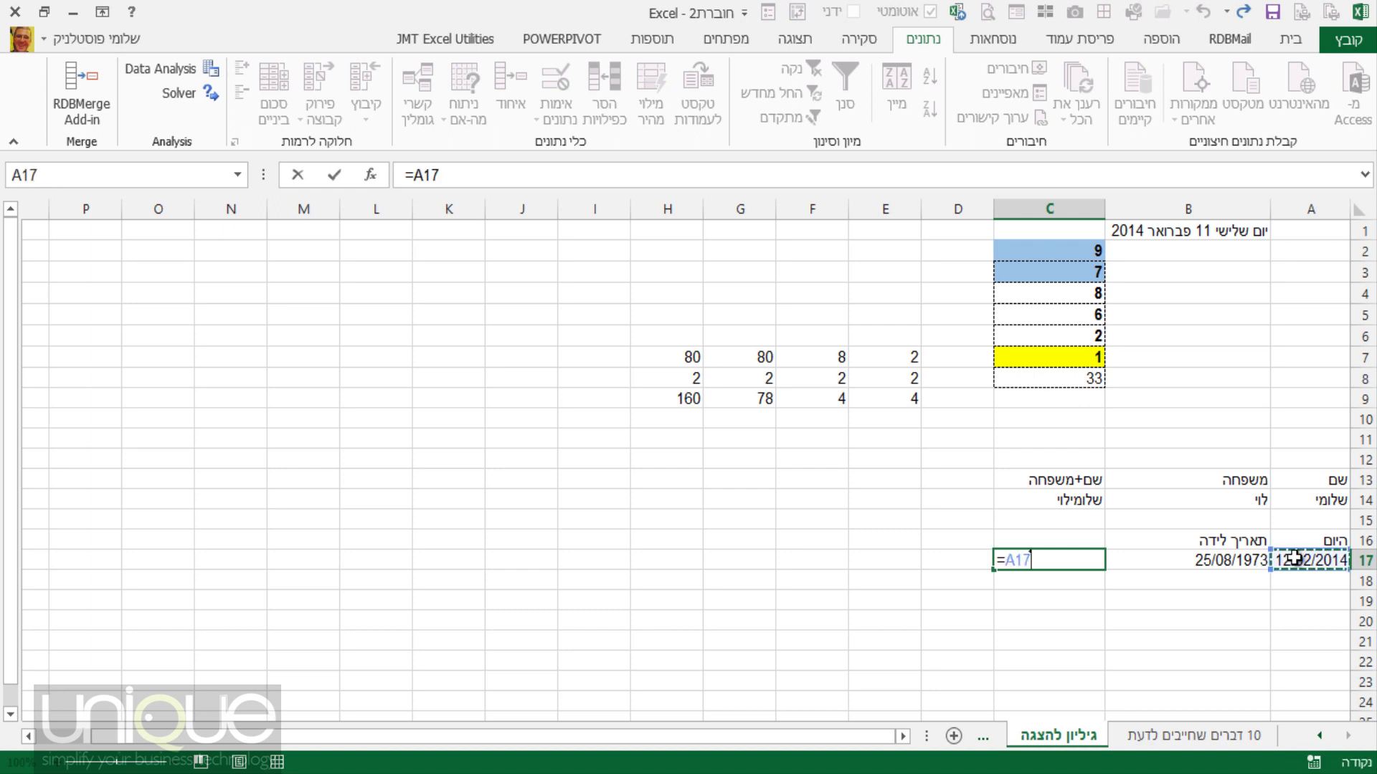
text(-)
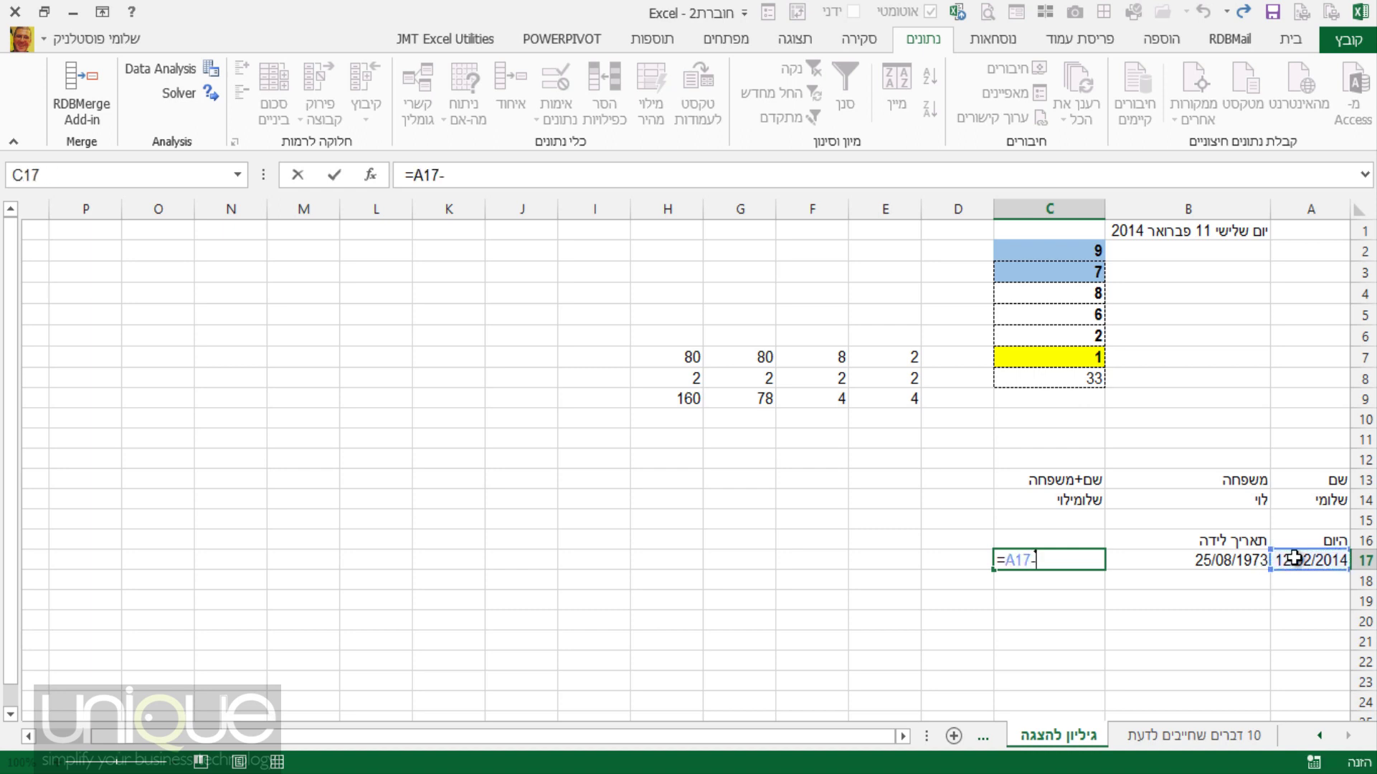
click(1232, 558)
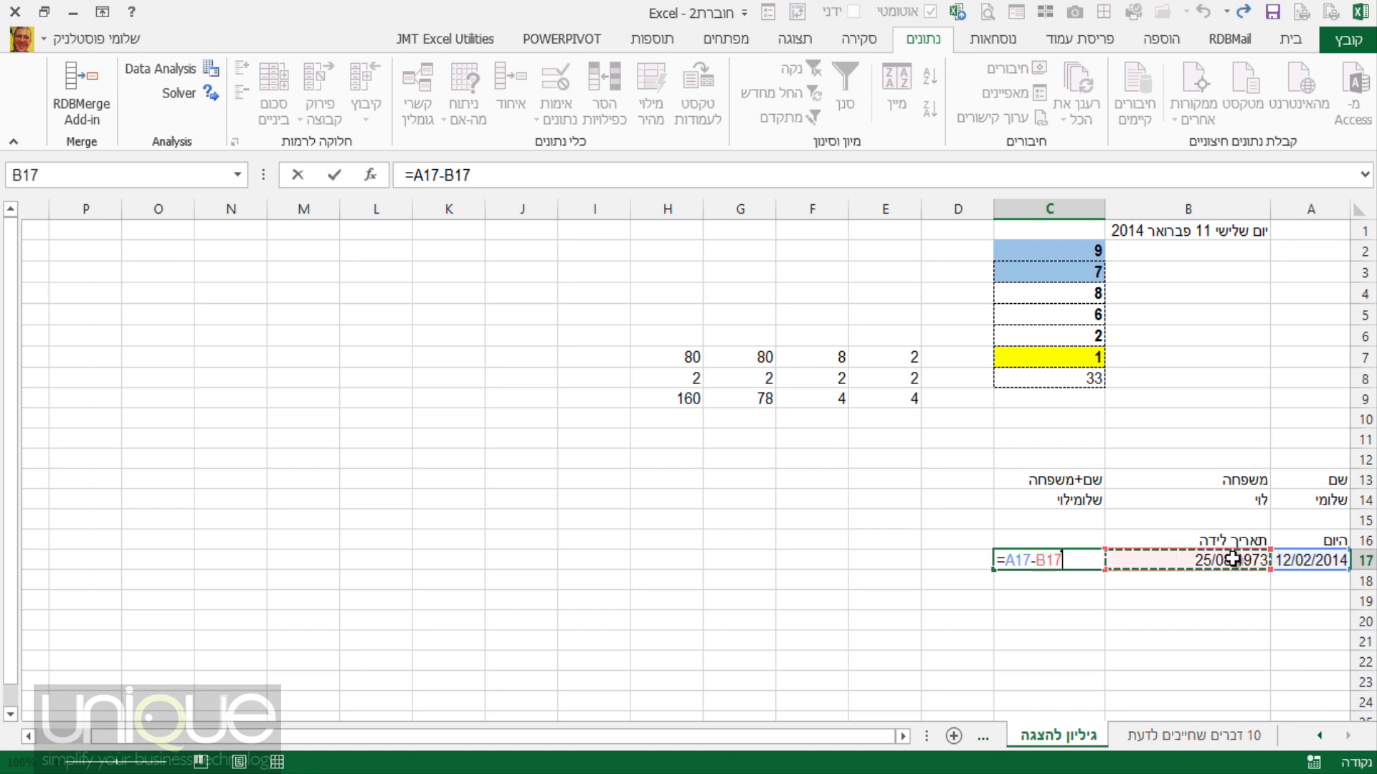
key(Return)
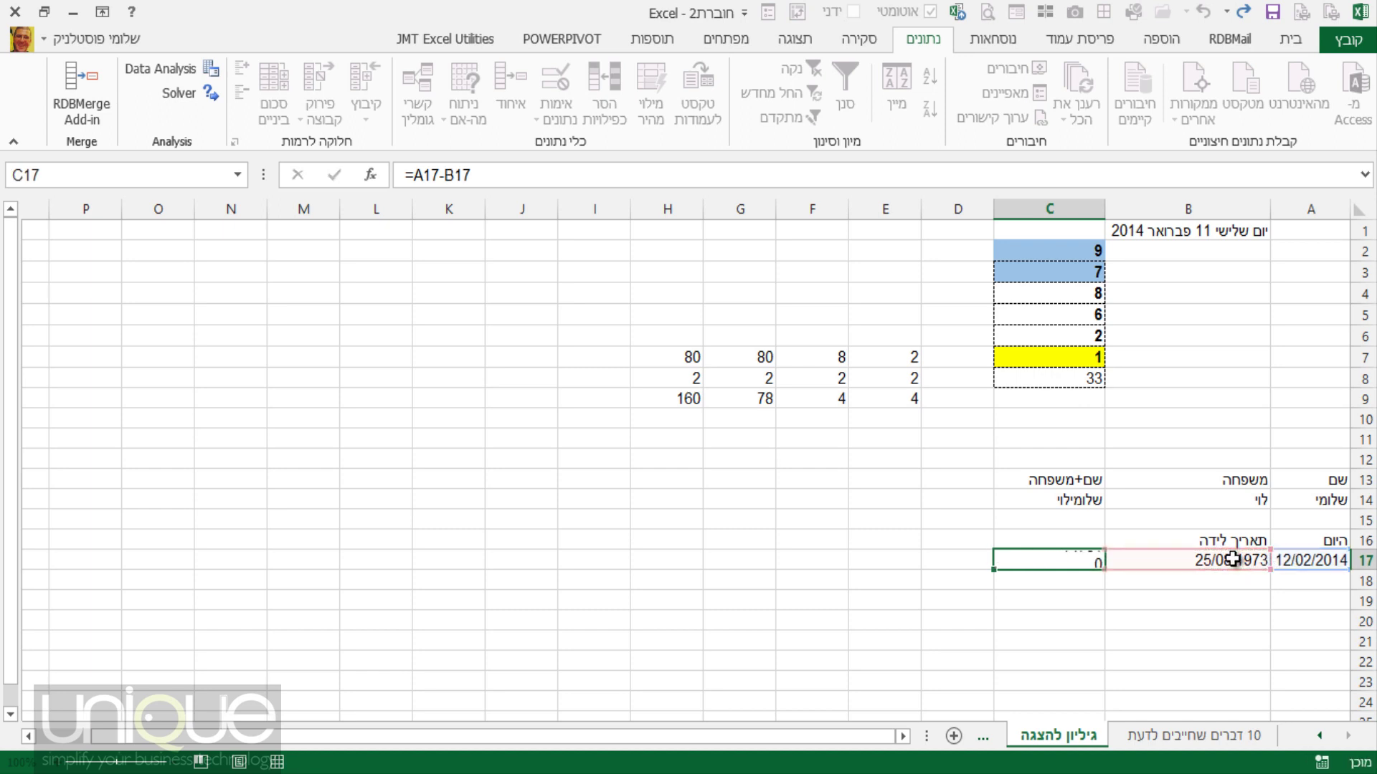
click(1087, 560)
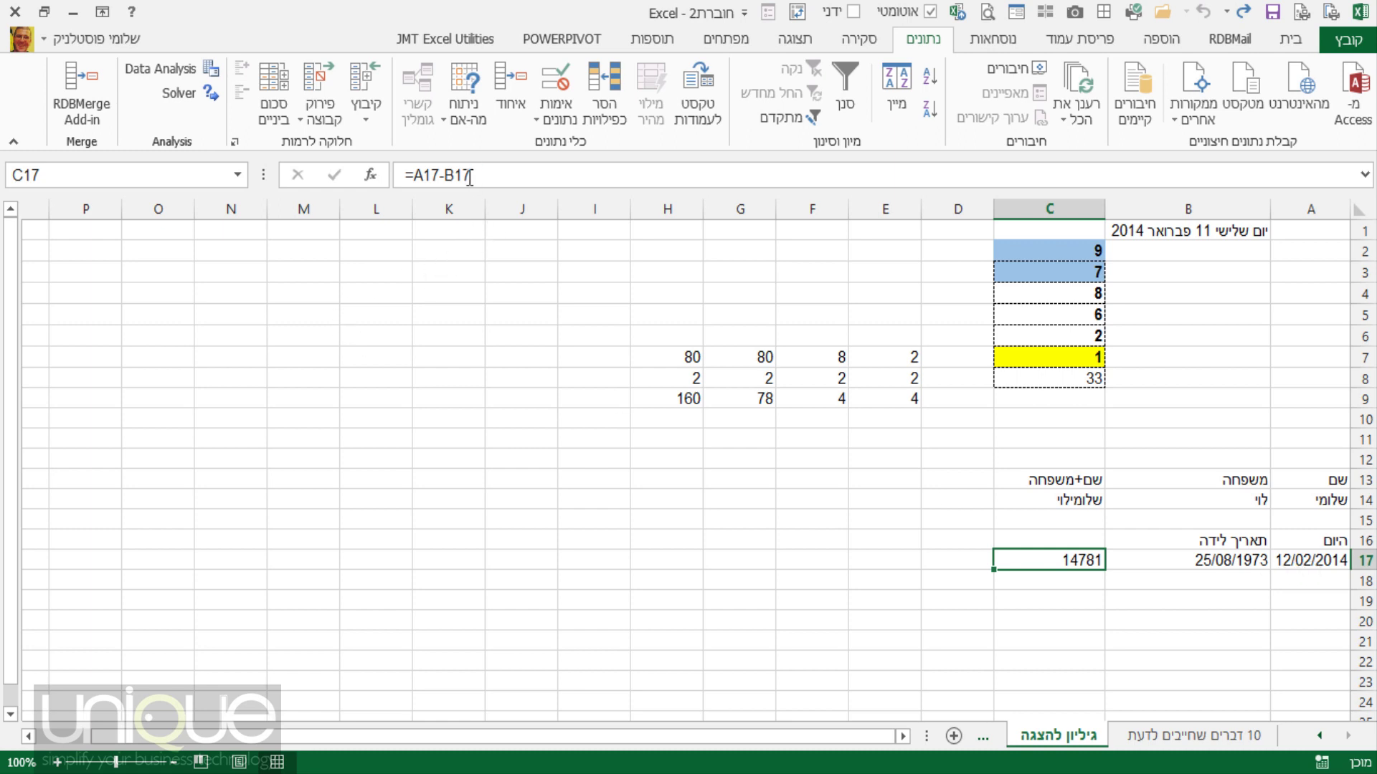
Edit C17 to =(A17-B17)/365, giving an age of 40.49589041 years.
click(414, 174)
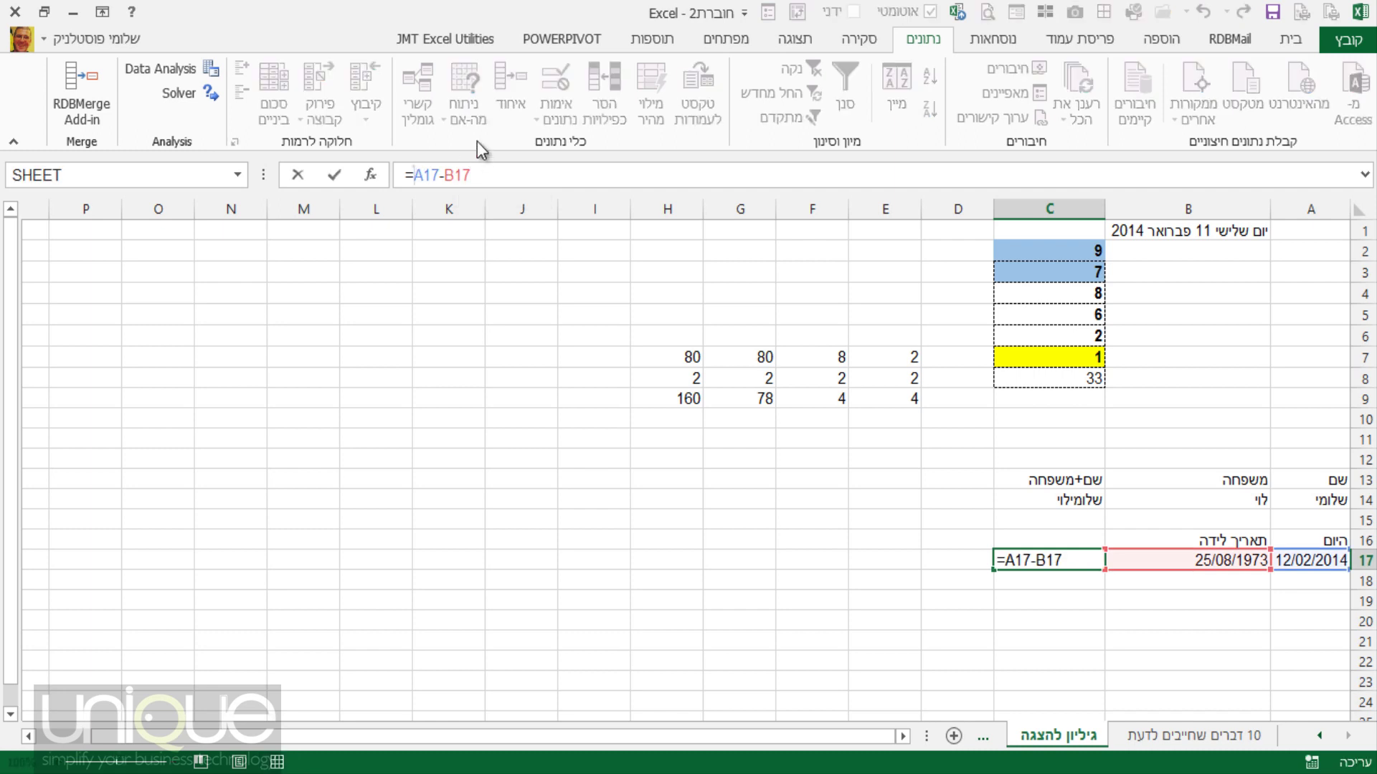
text(()
click(492, 180)
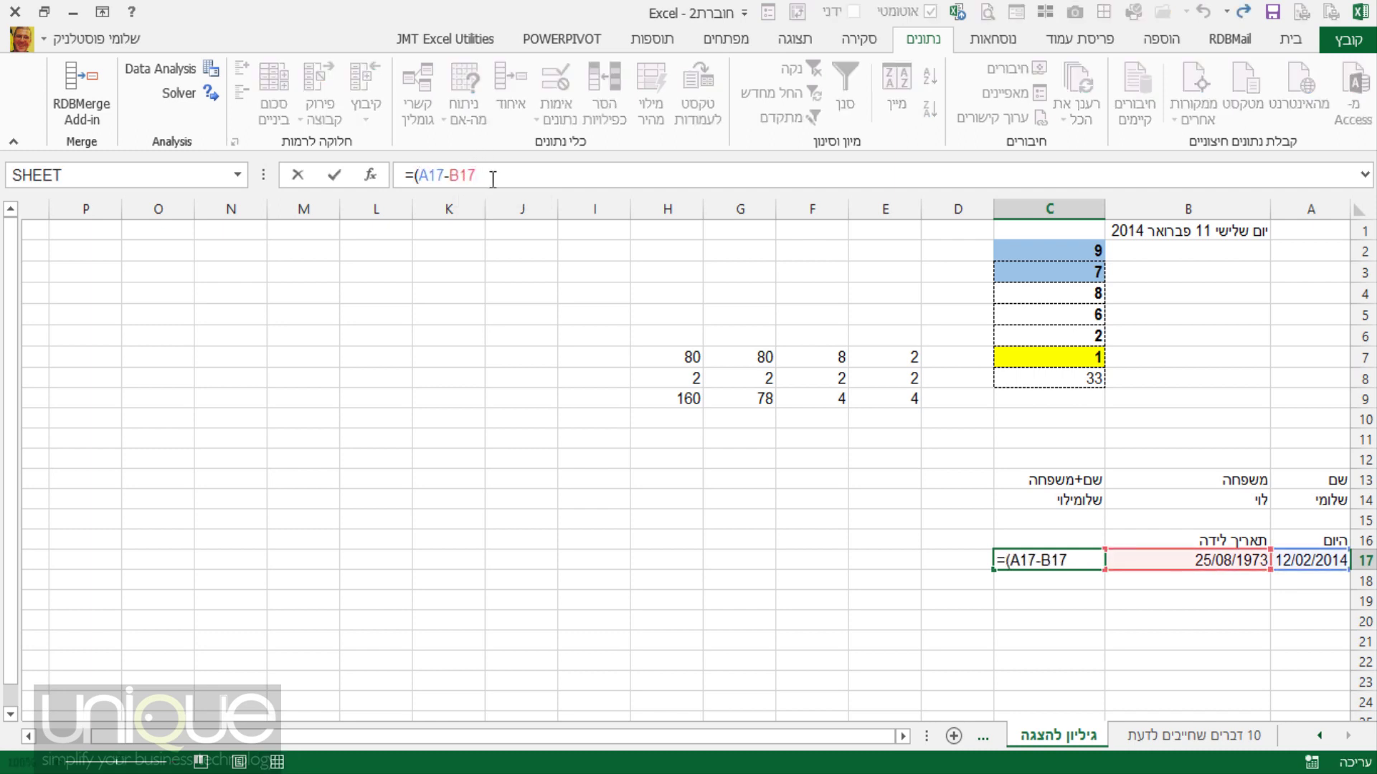
text()/365)
key(Return)
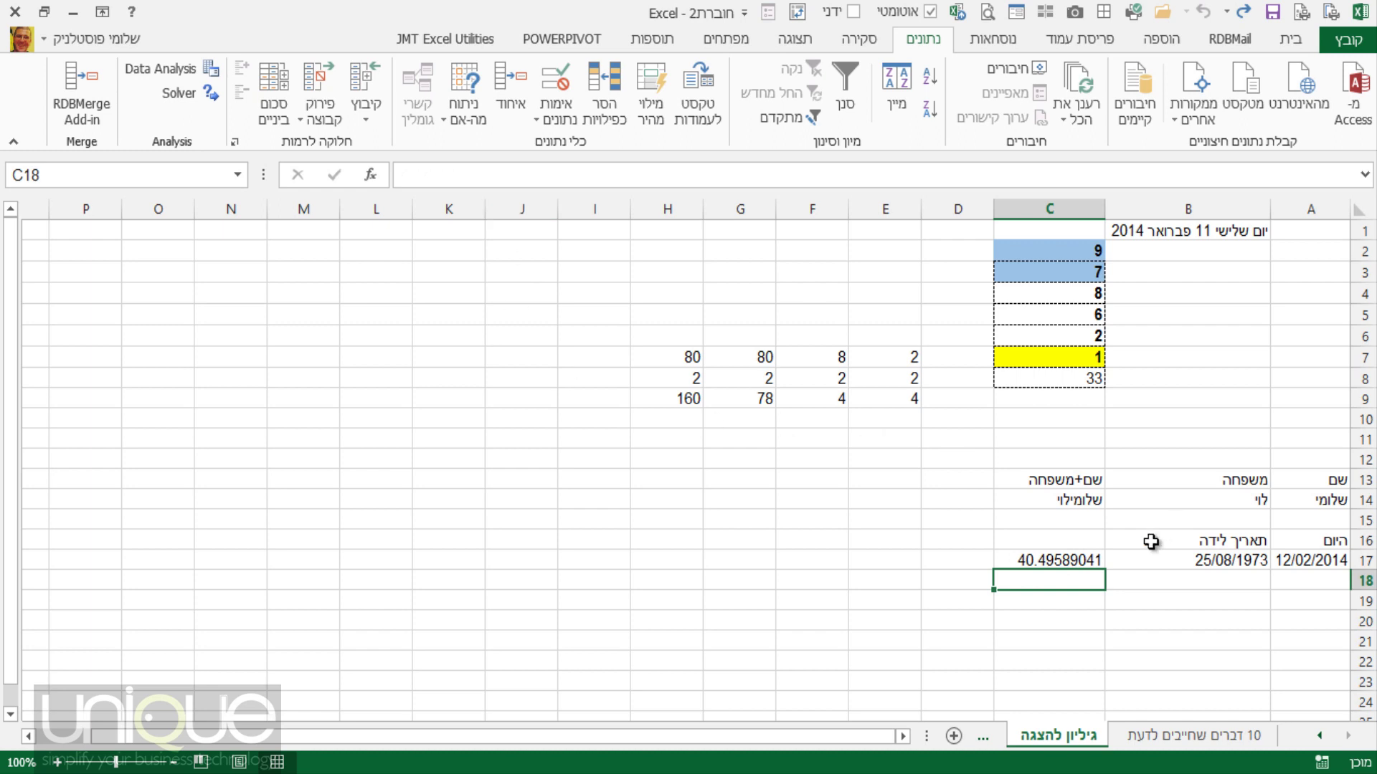
click(1078, 560)
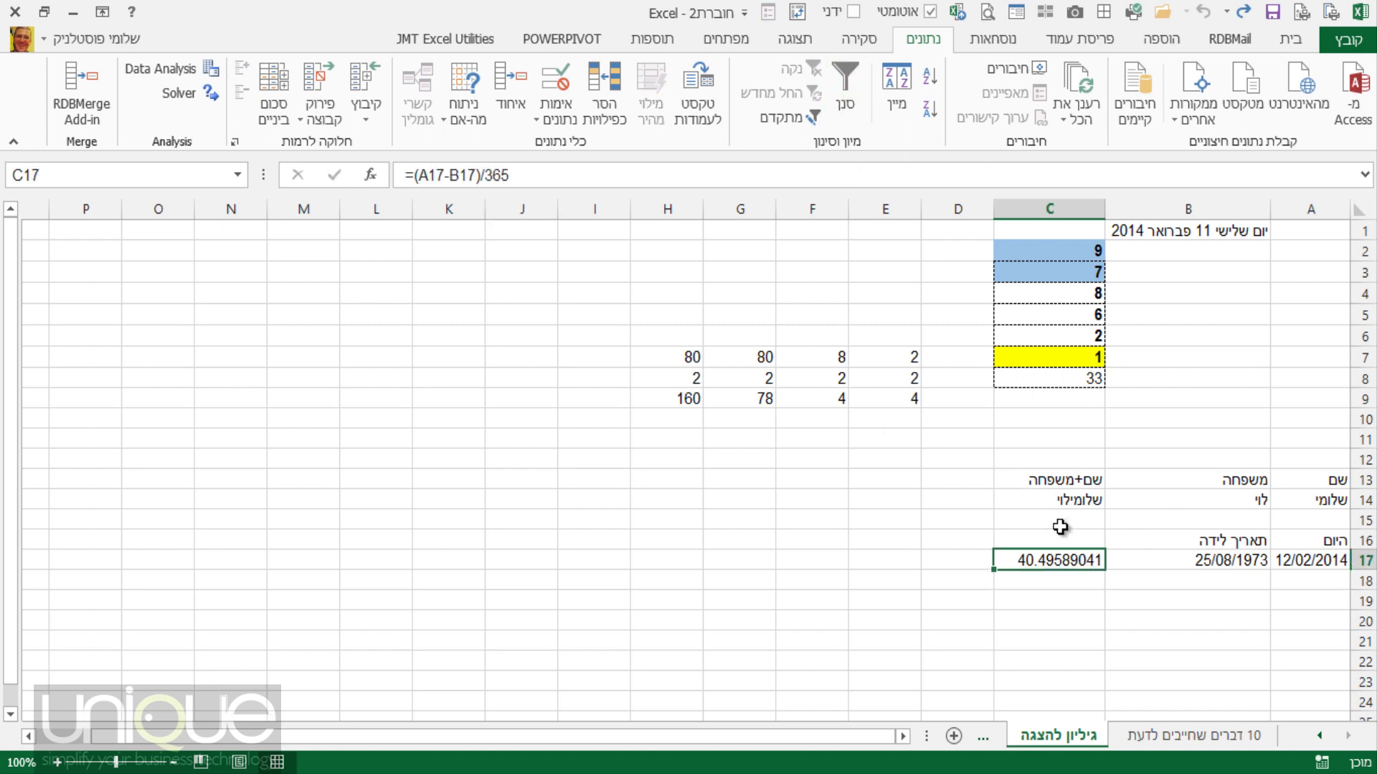
click(1290, 38)
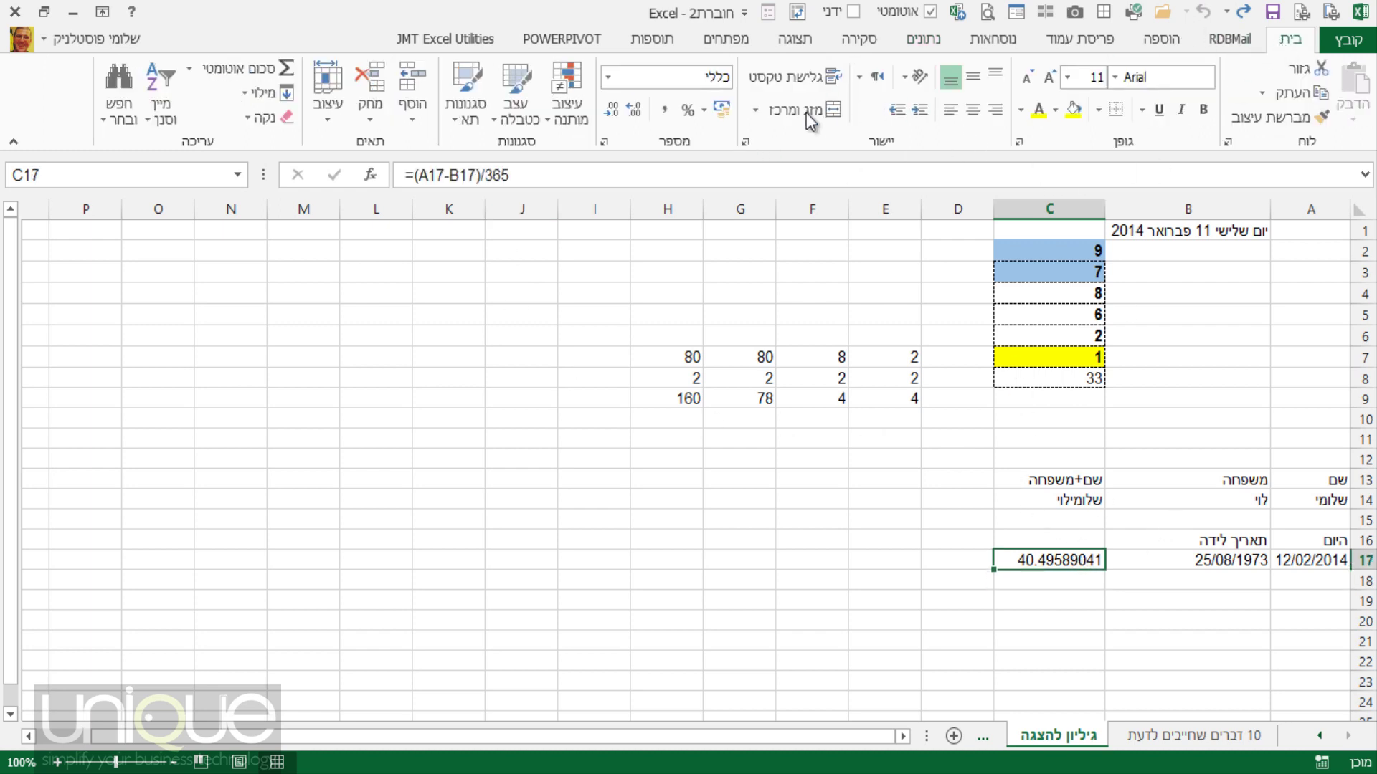
Reduce C17's decimal places until the age displays as the whole number 40.
click(611, 111)
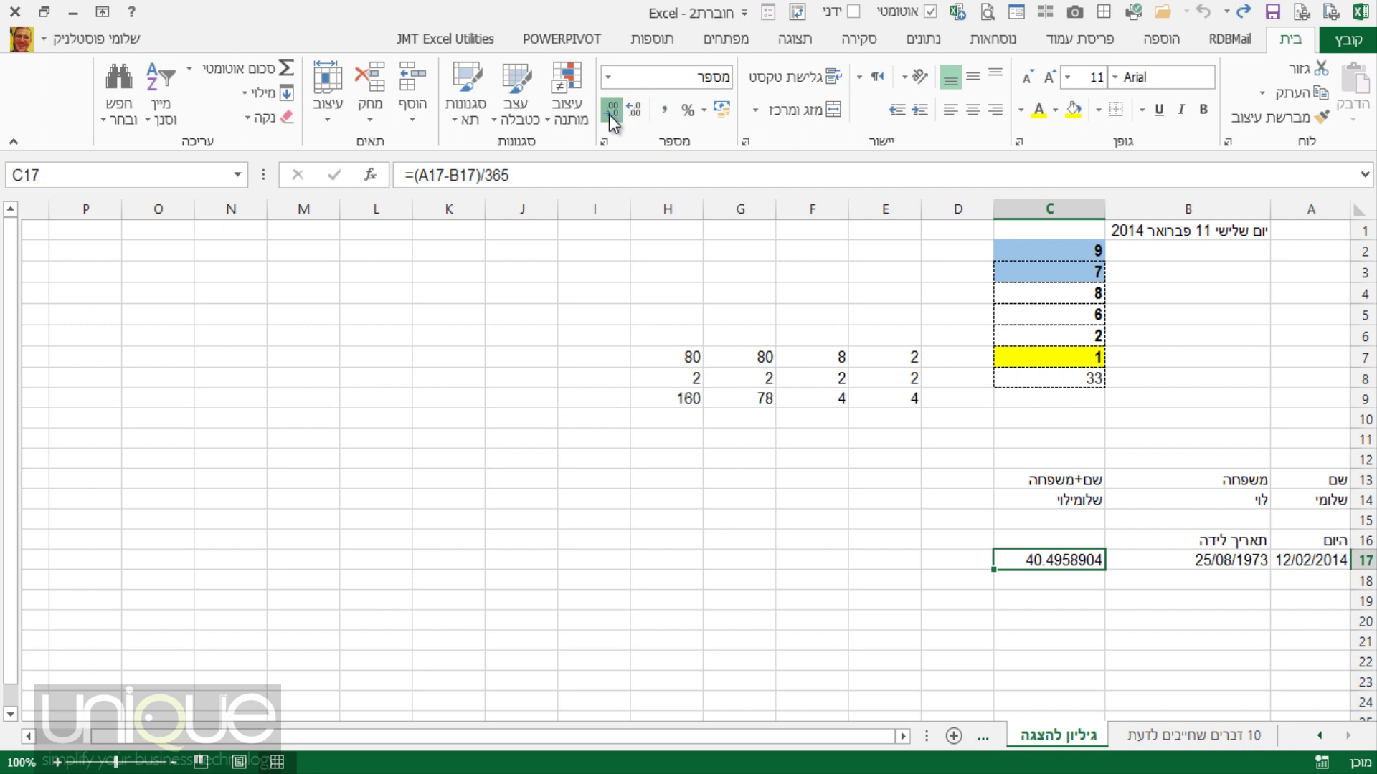
click(611, 111)
click(611, 111)
click(611, 111)
click(611, 112)
click(608, 114)
click(609, 114)
click(608, 114)
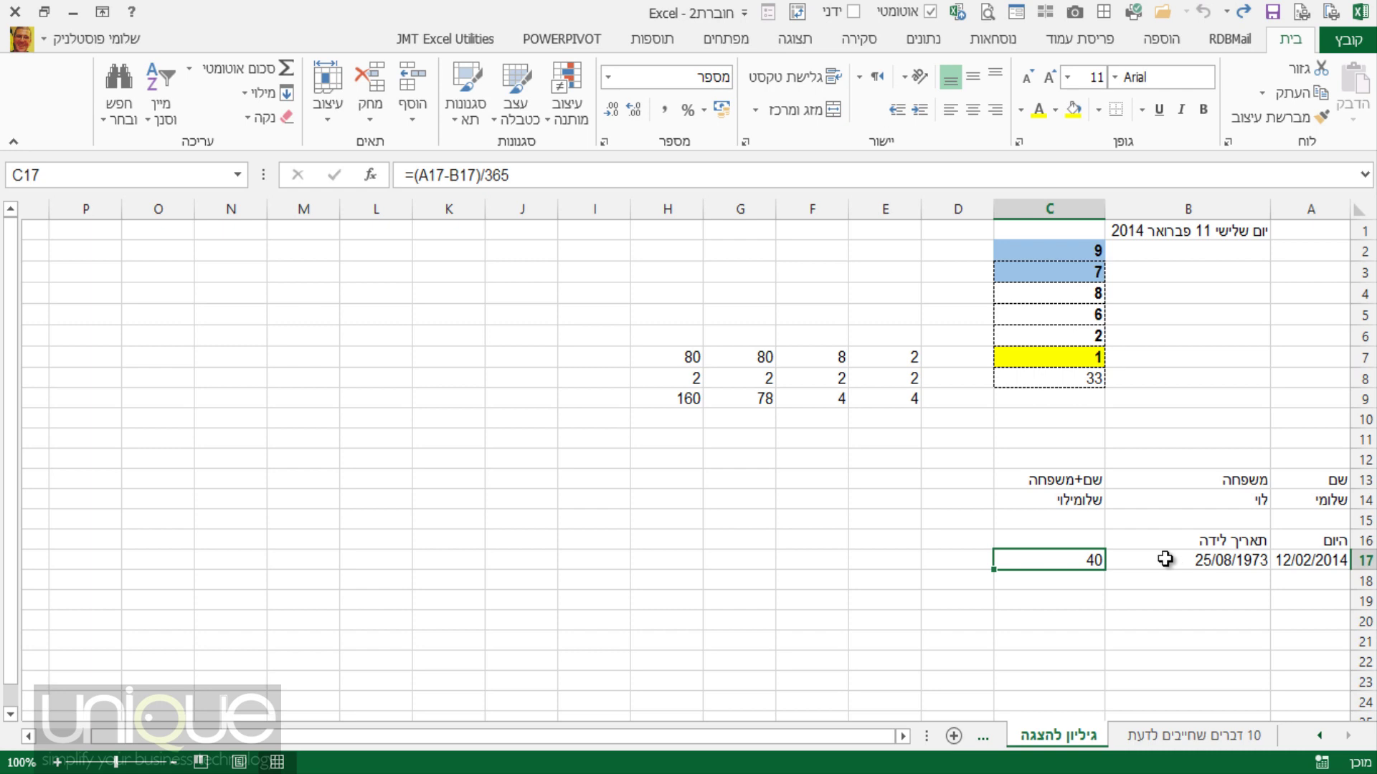
Enter the formula =TODAY() in cell C17.
text(=)
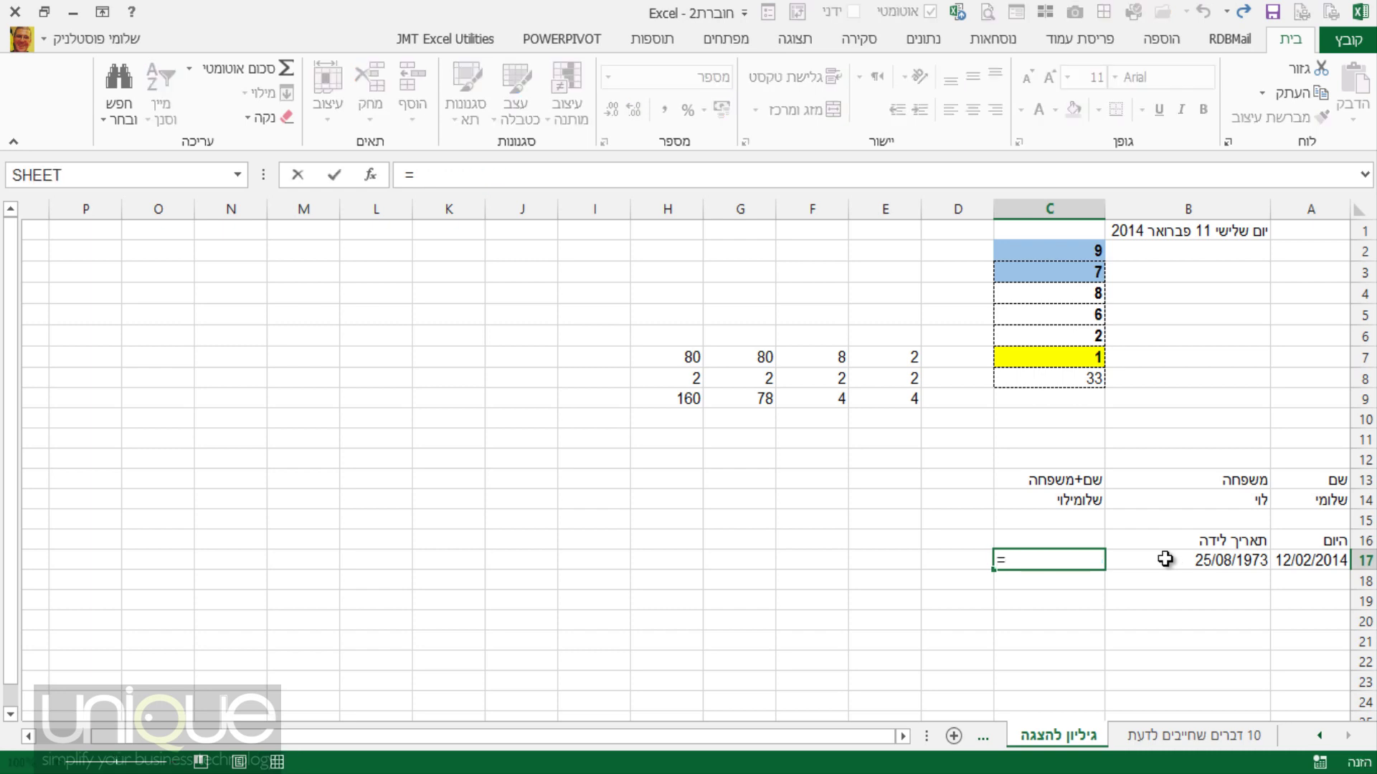
text(אם)
key(BackSpace)
text(to)
key(Tab)
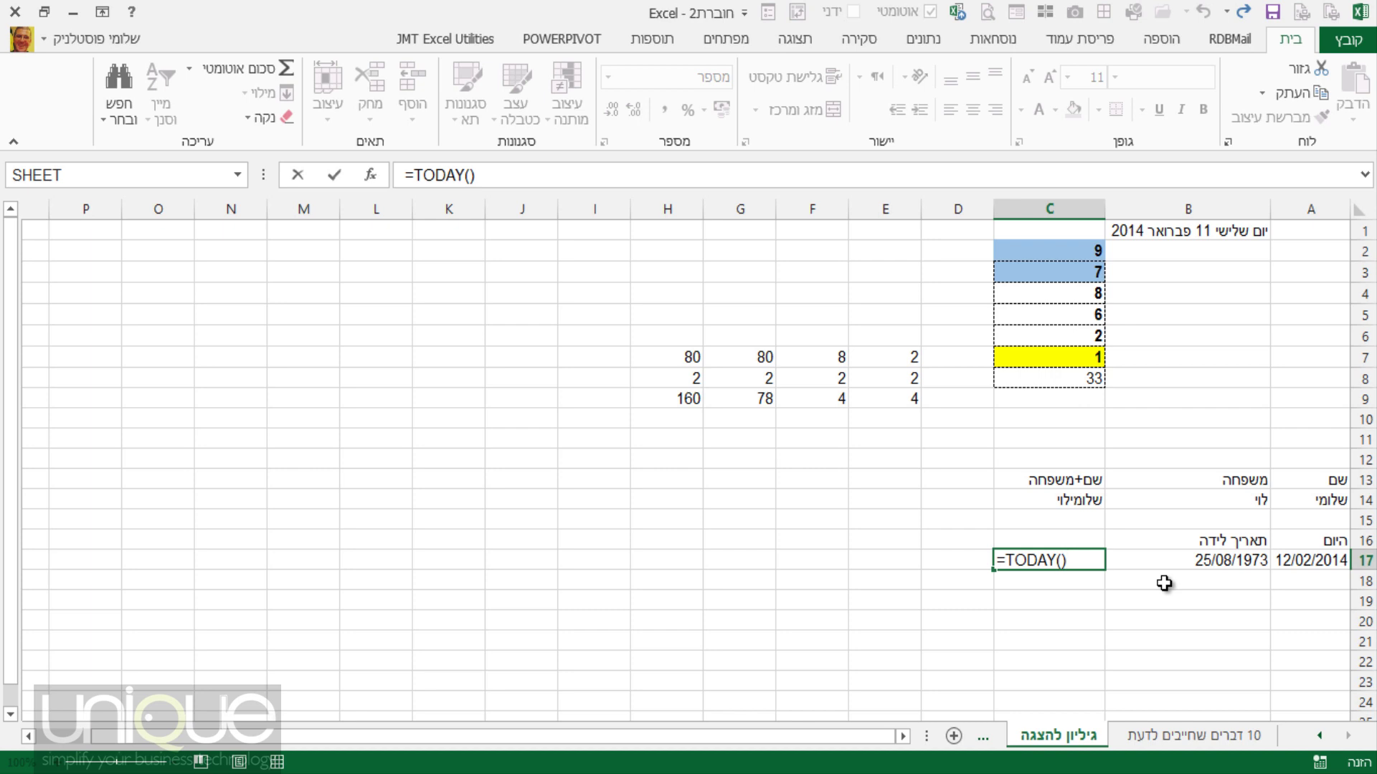
key(Return)
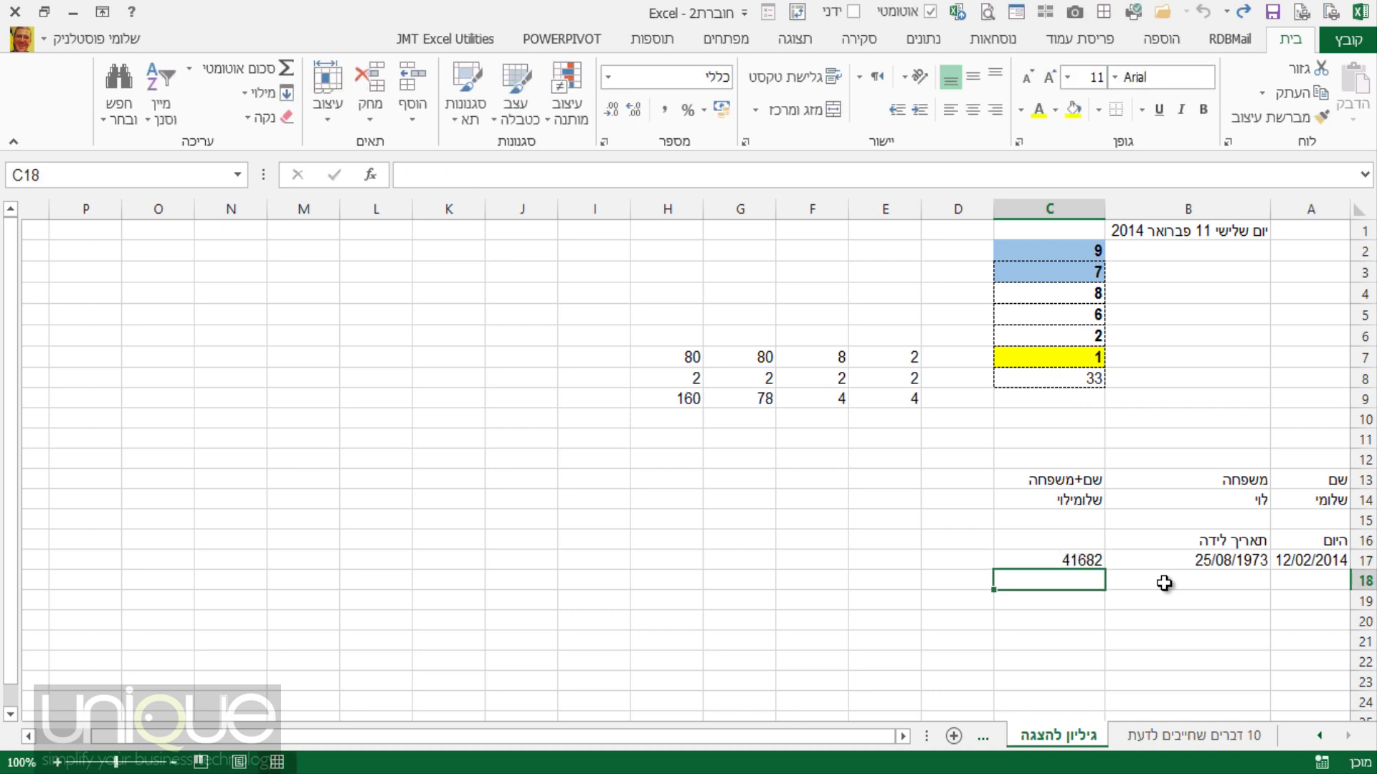
Format C17 as Short Date so it shows 12/02/2014.
click(1070, 560)
right_click(1072, 562)
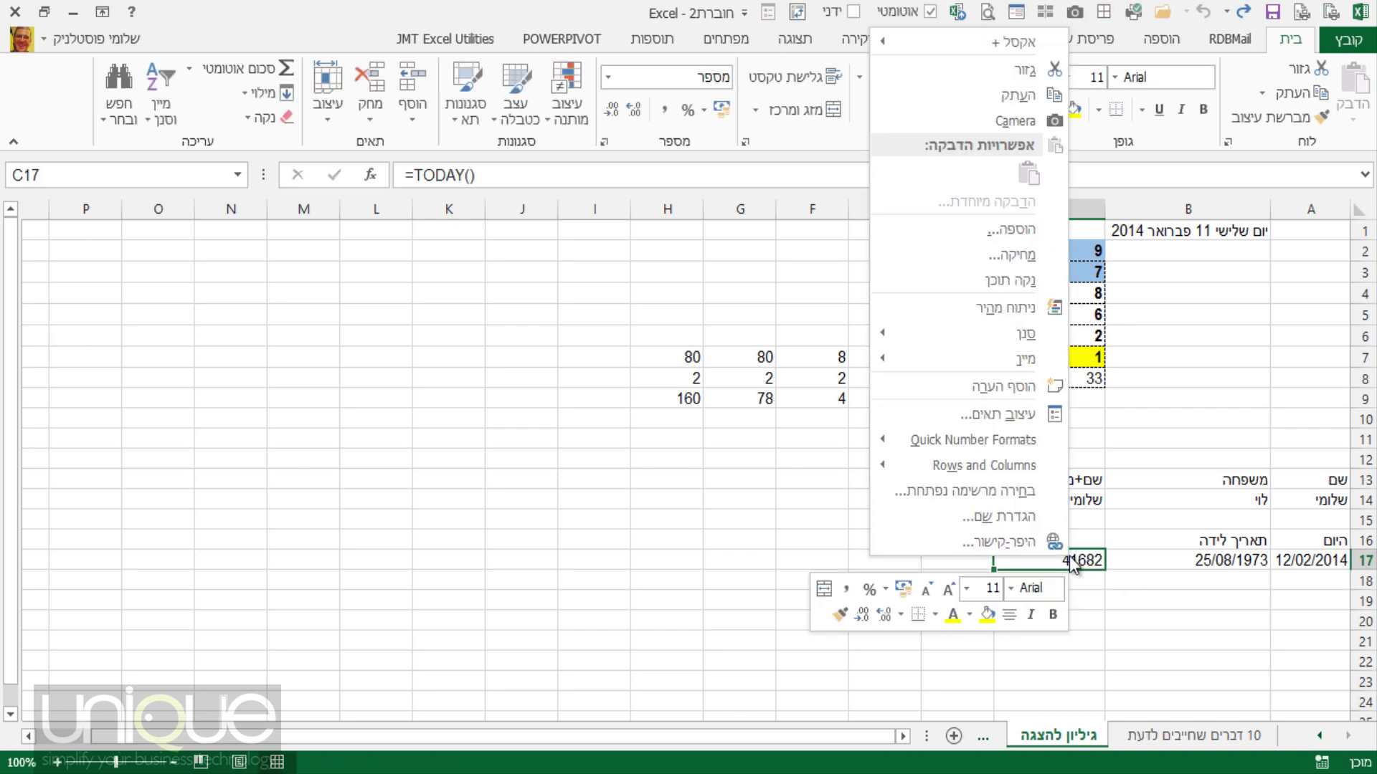
click(608, 78)
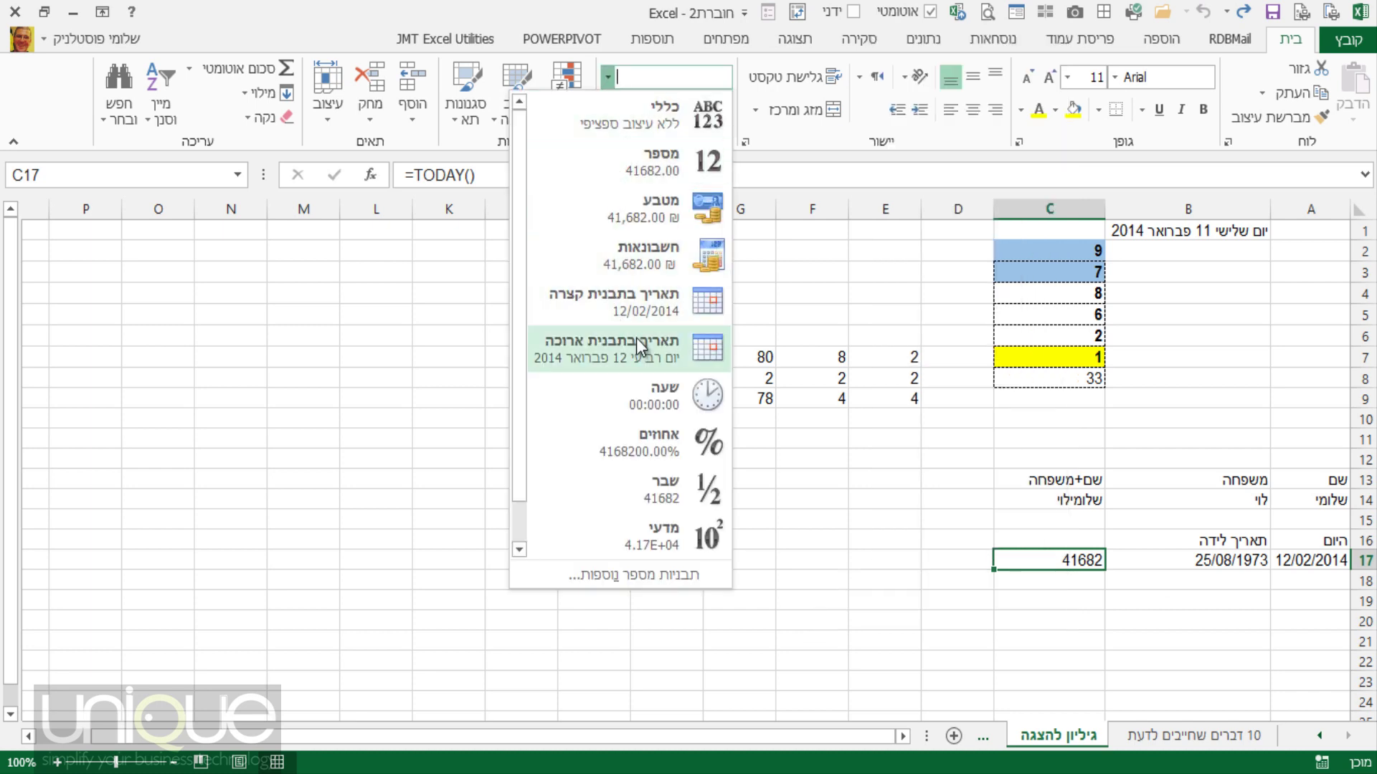
click(635, 306)
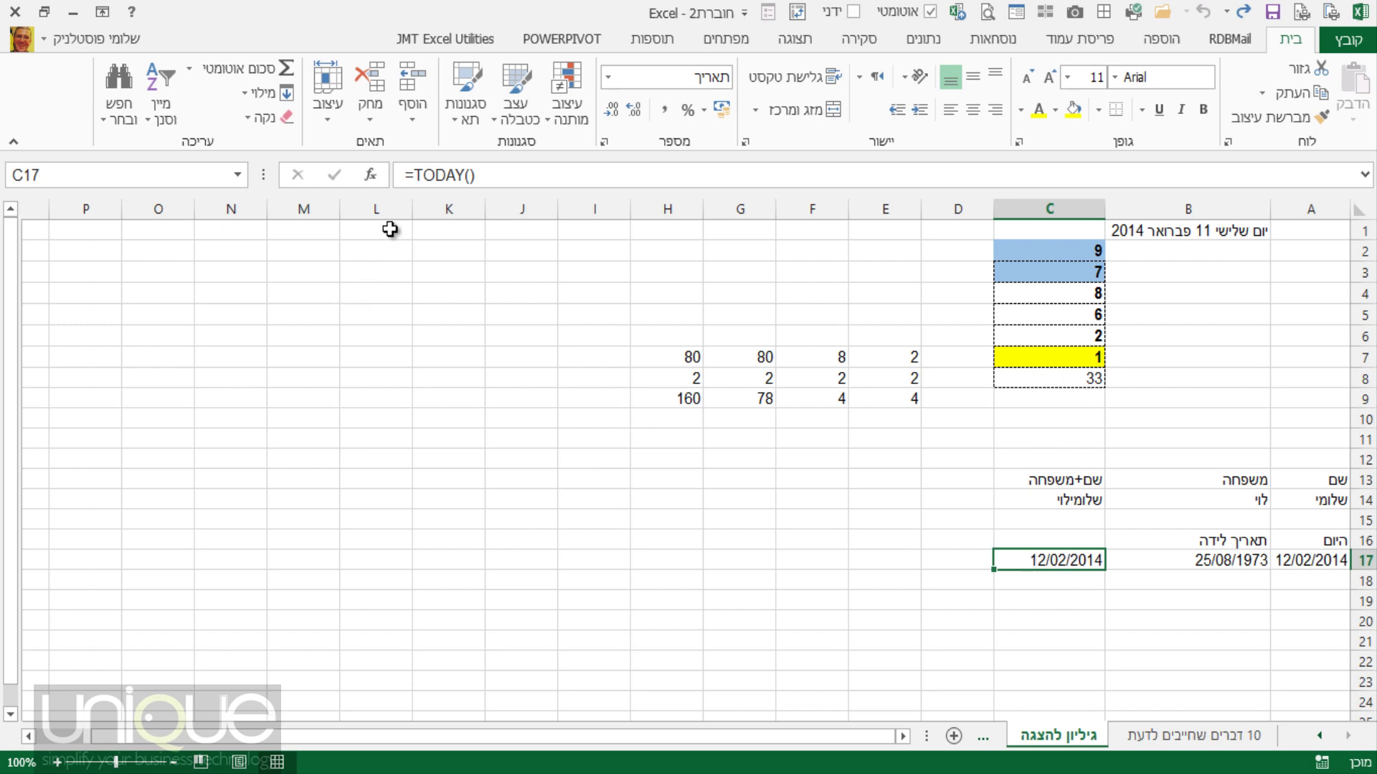
Change C17's formula to =TODAY()-B17 to get the days since the birth date.
click(503, 179)
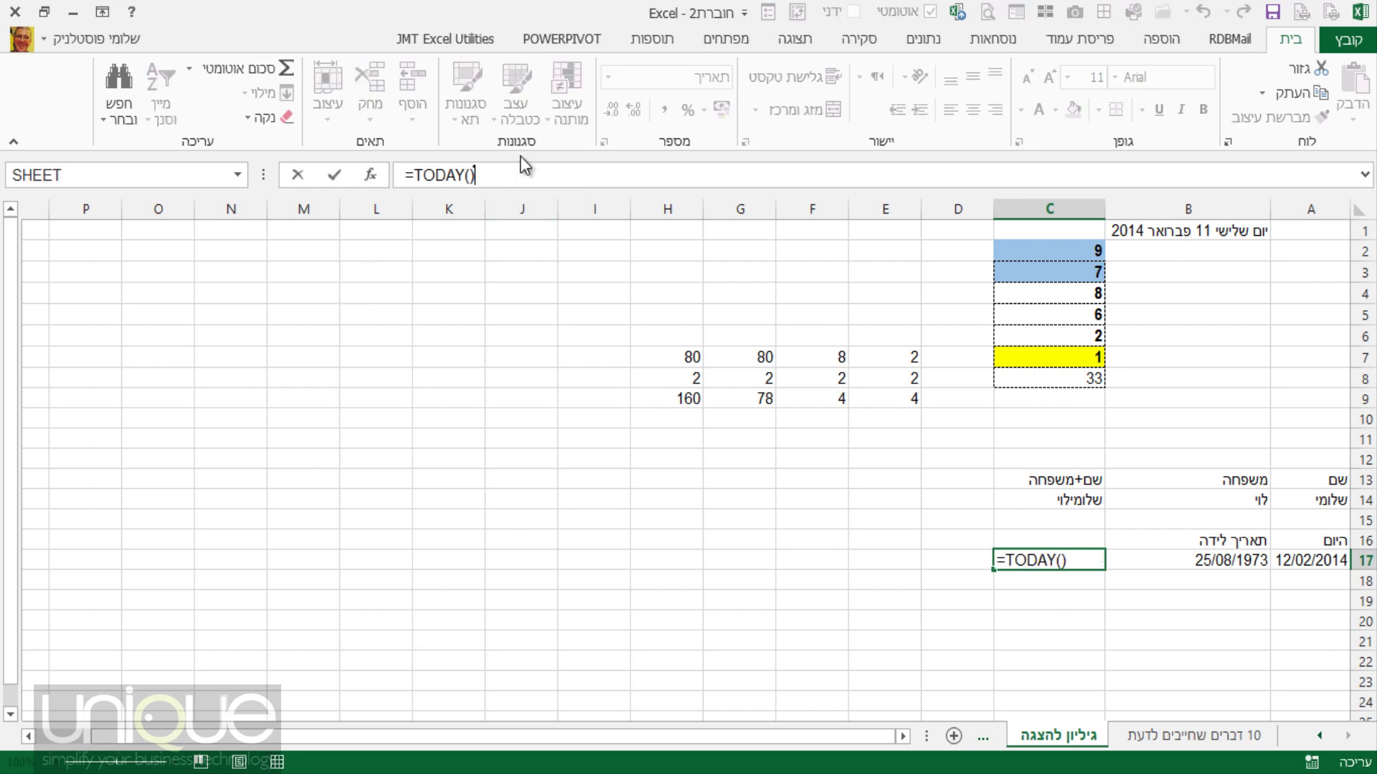
text(-)
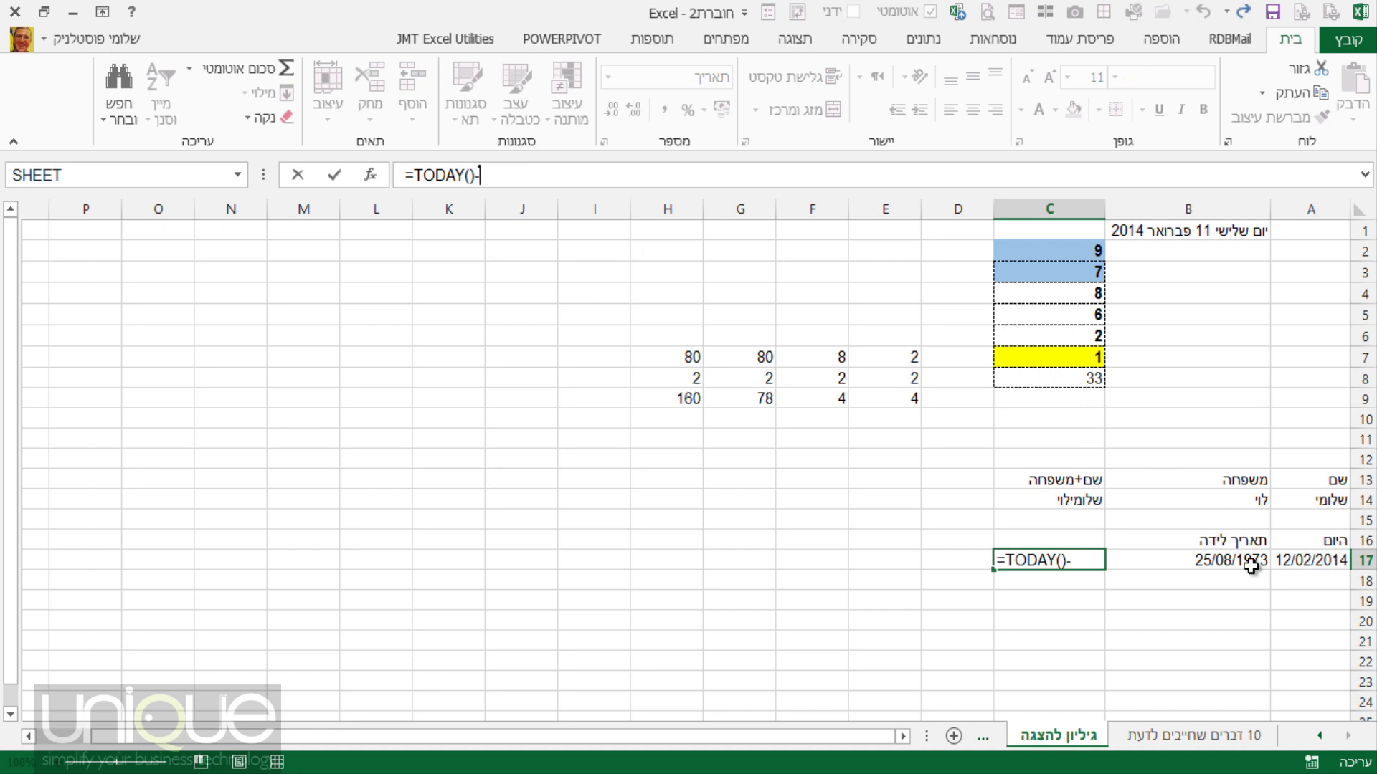
click(1251, 563)
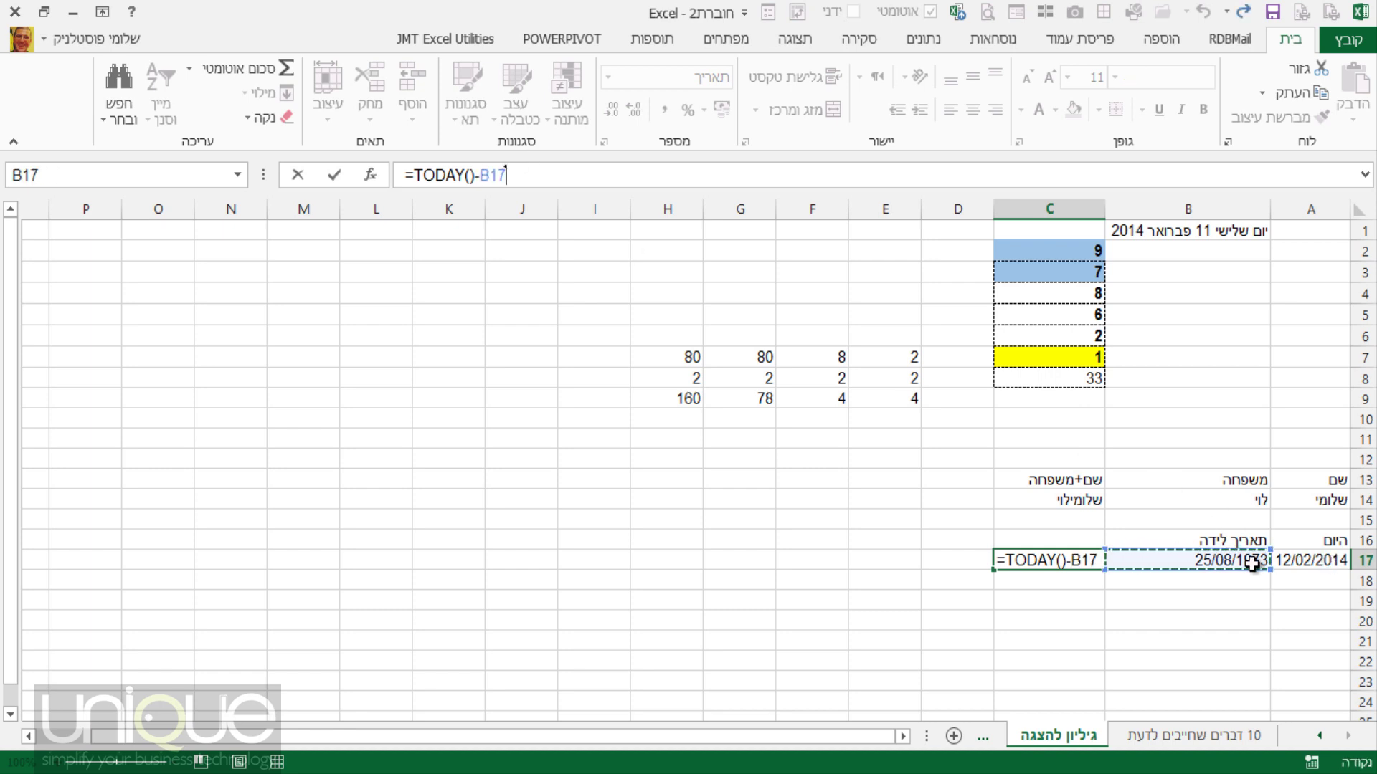
key(Return)
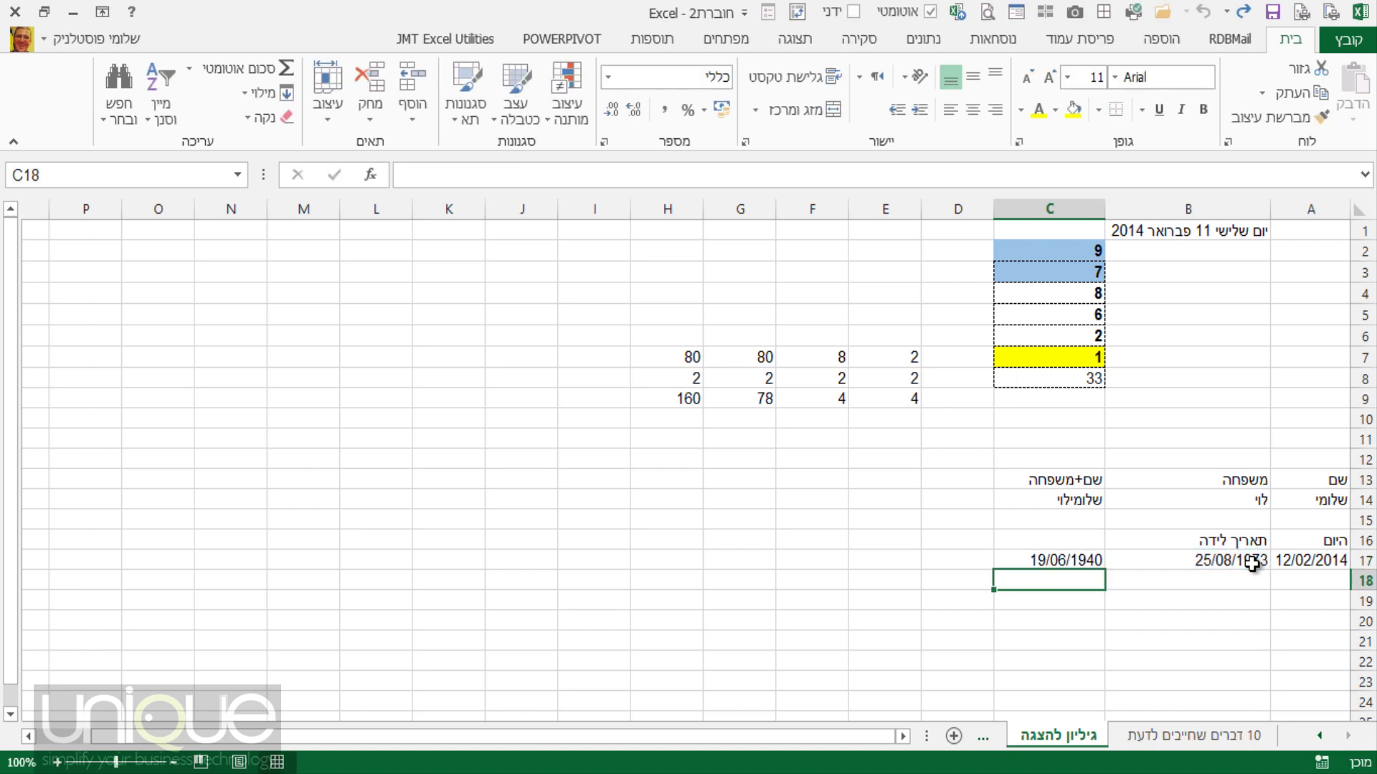
Format C17 as Number with no decimals, showing 14781.
click(1089, 562)
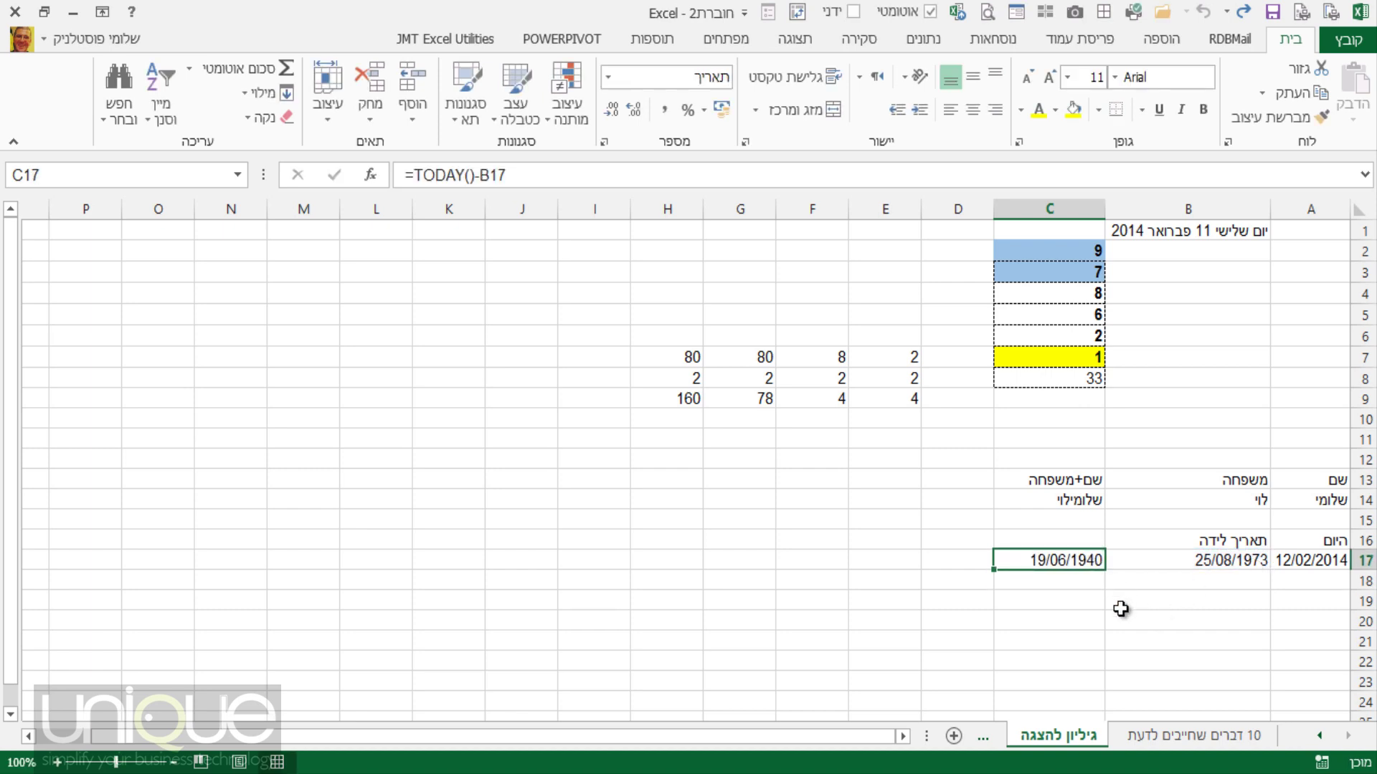
right_click(1049, 561)
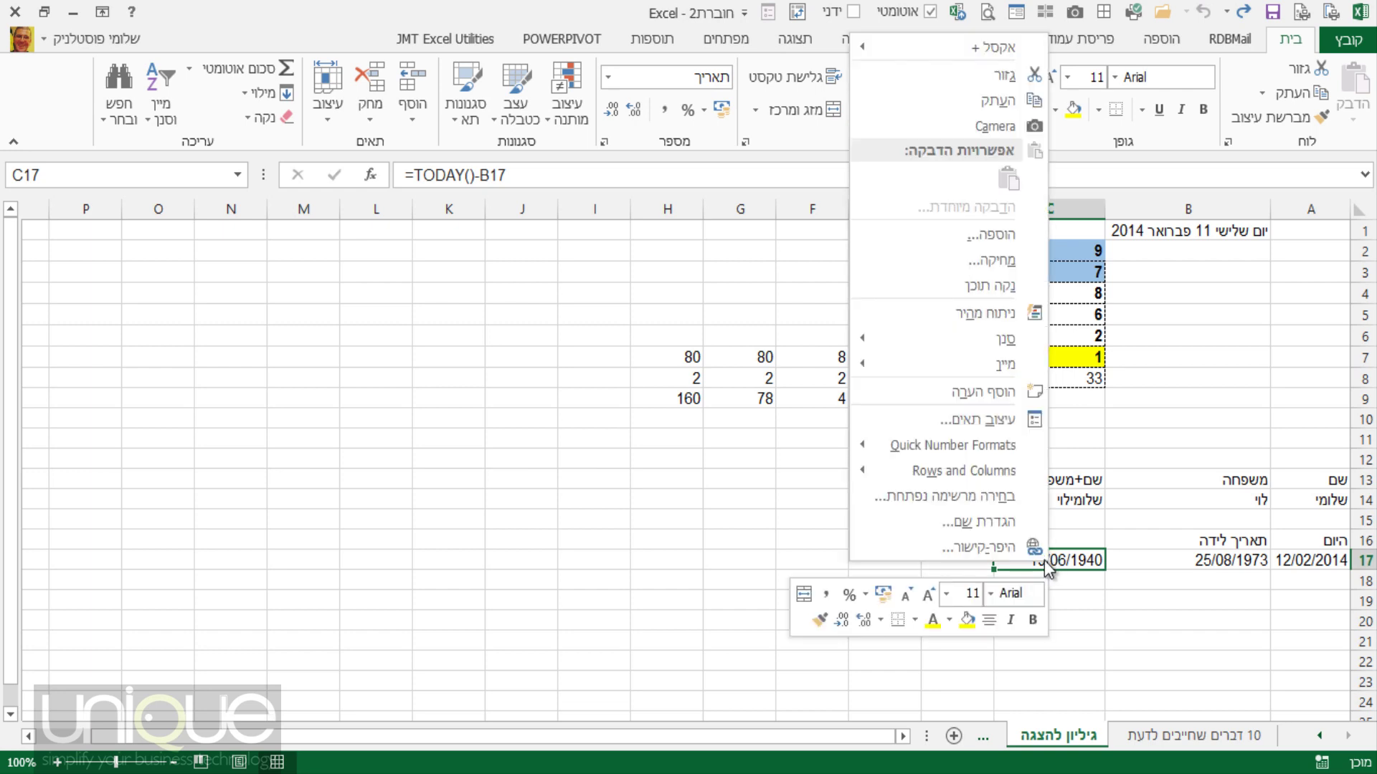
click(995, 423)
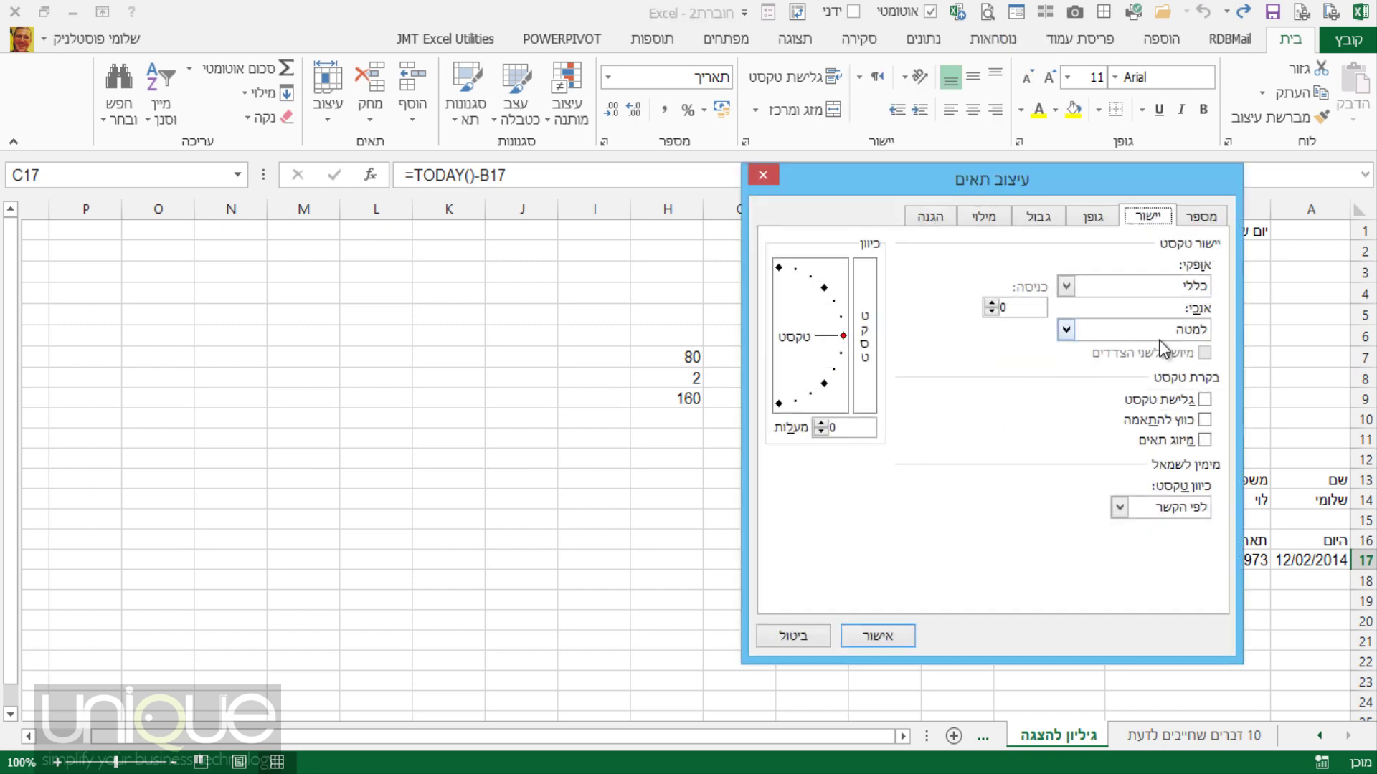
click(1199, 215)
click(1201, 276)
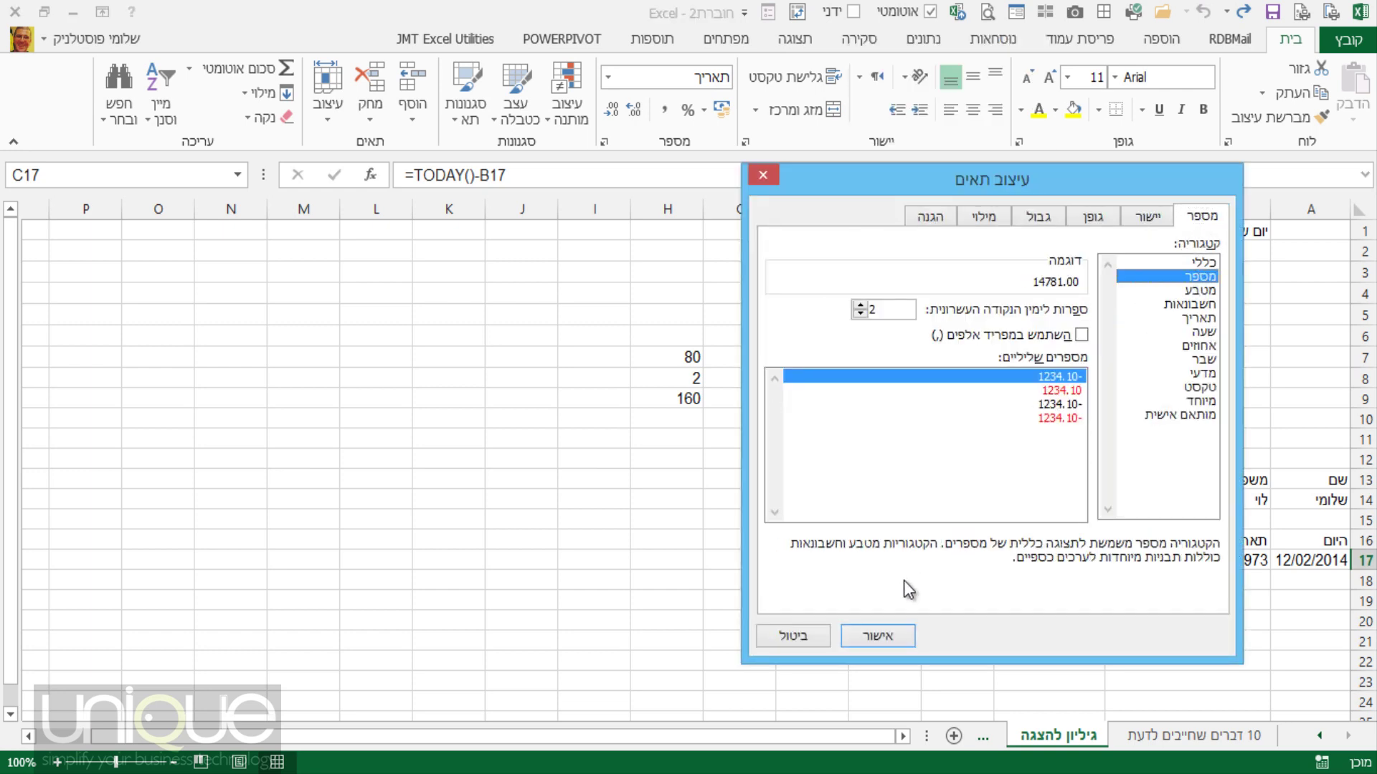
click(869, 639)
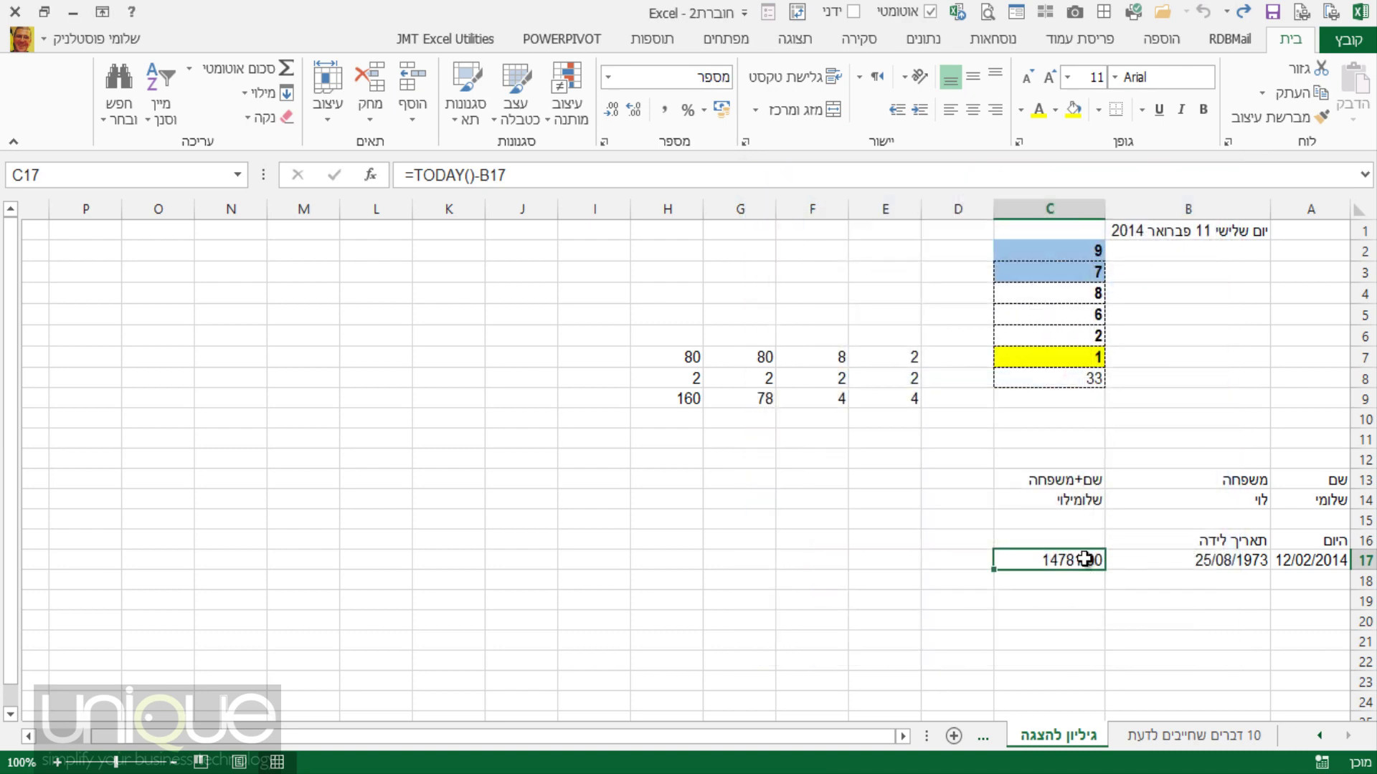
double_click(611, 111)
Append /365 to the formula in C17.
click(525, 175)
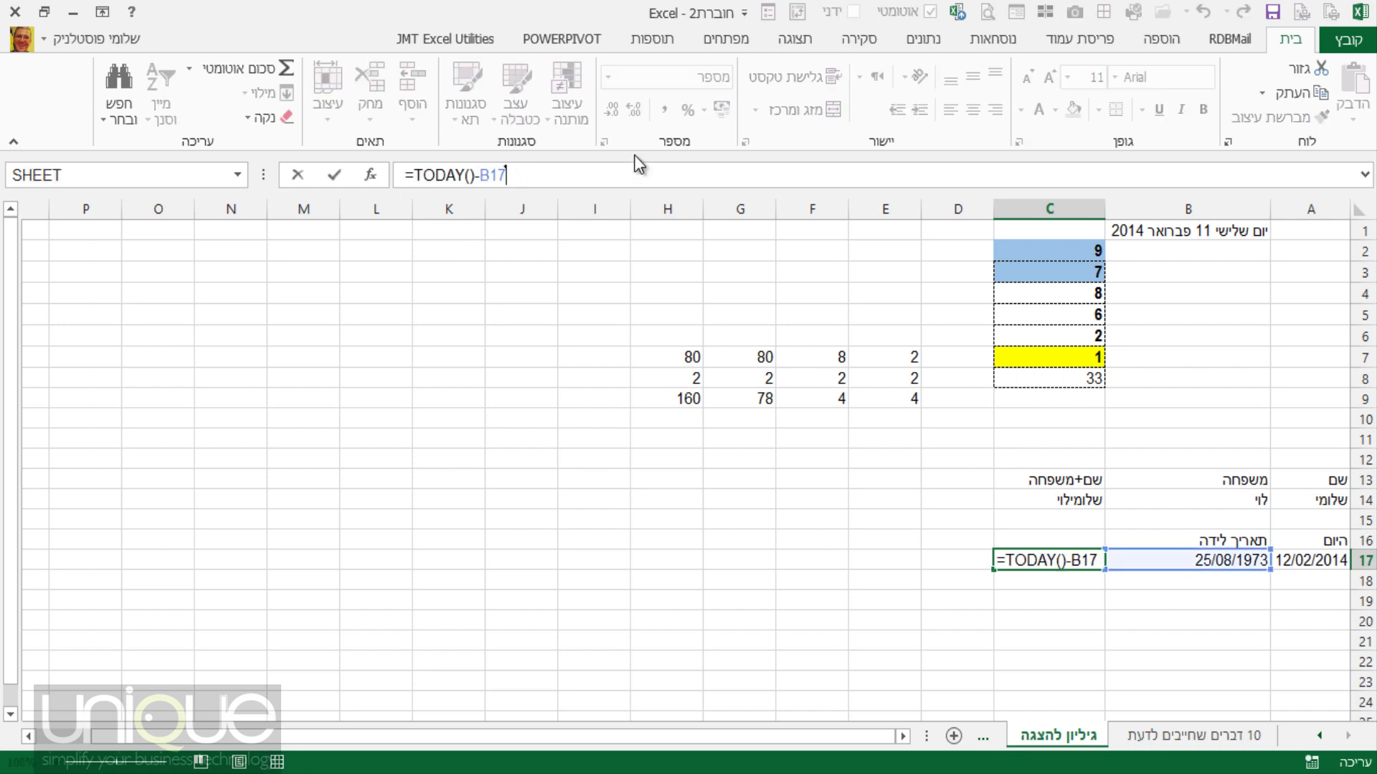
text(/365)
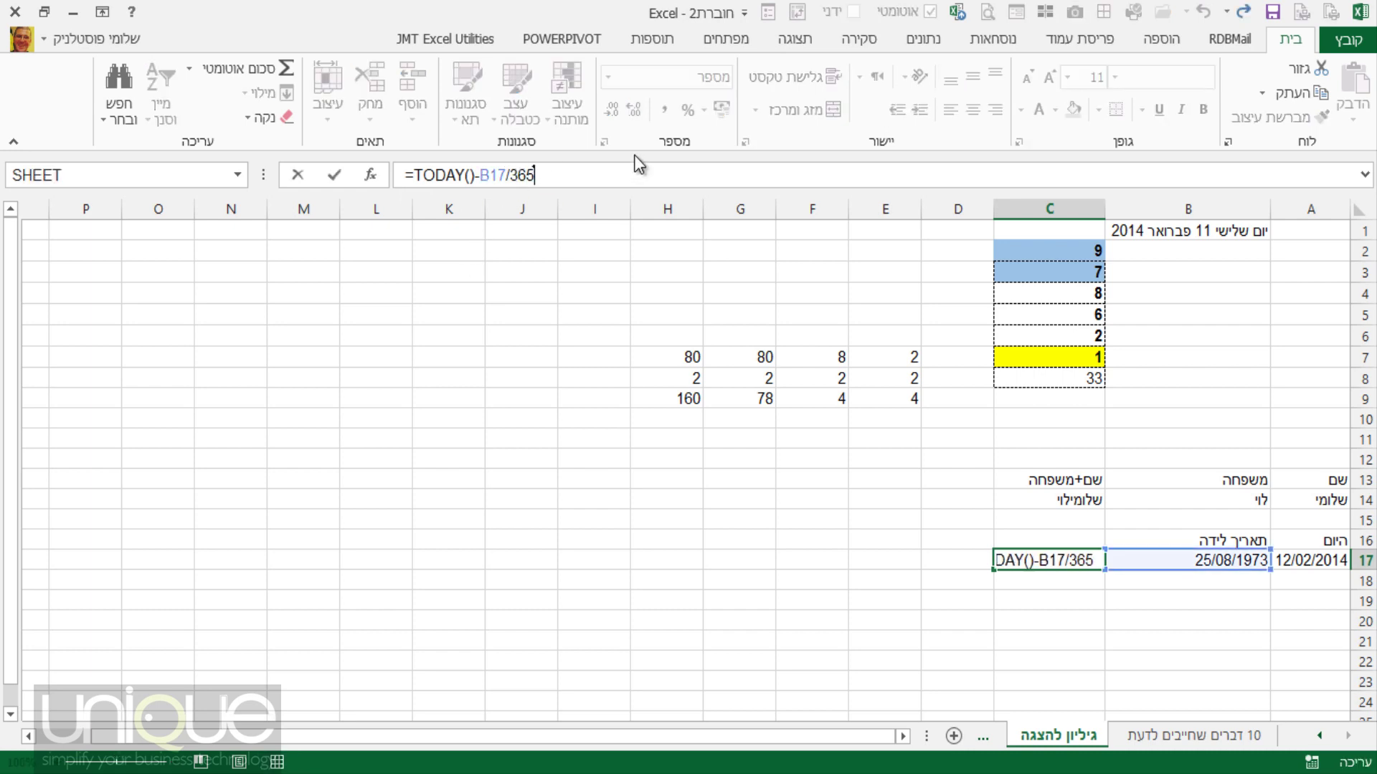
key(Return)
Wrap TODAY()-B17 in parentheses so C17 computes =(TODAY()-B17)/365, showing 40.
click(1033, 560)
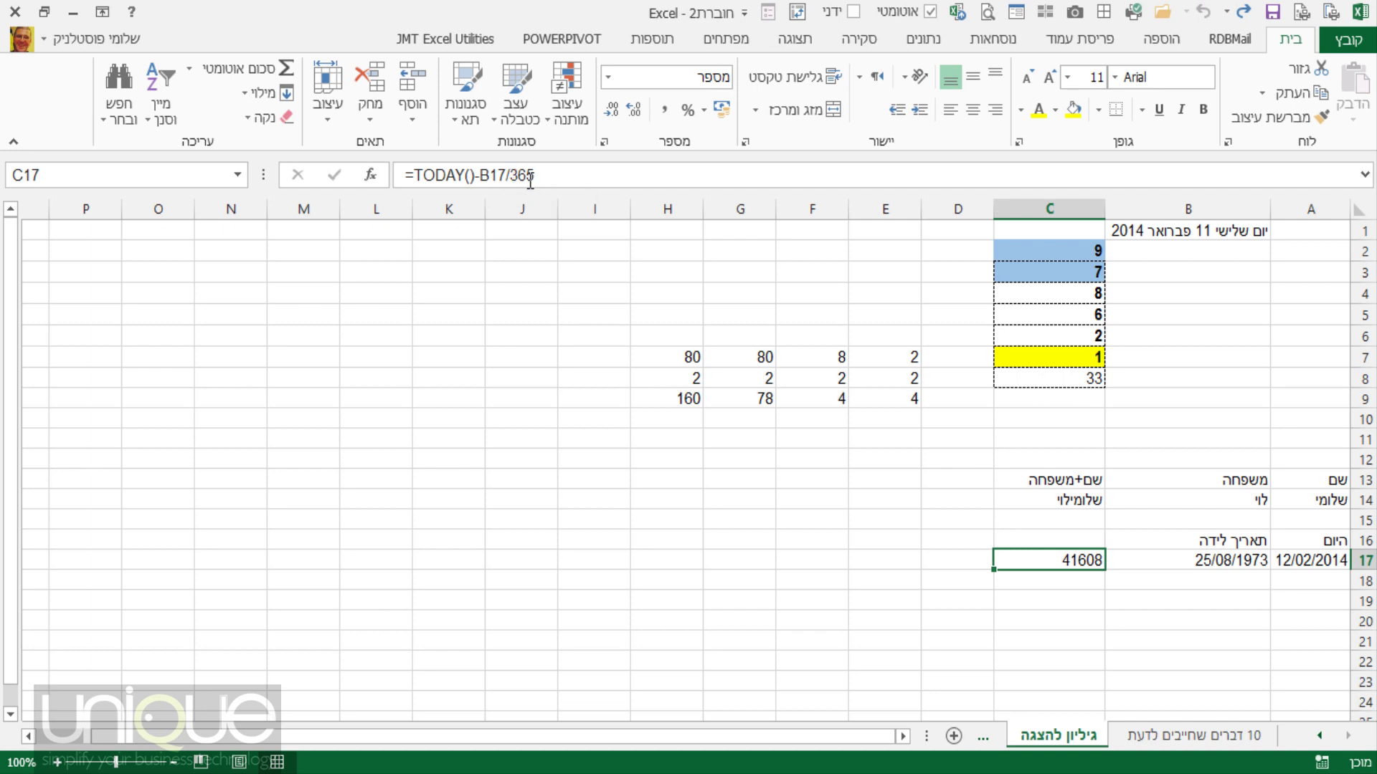
click(506, 175)
text())
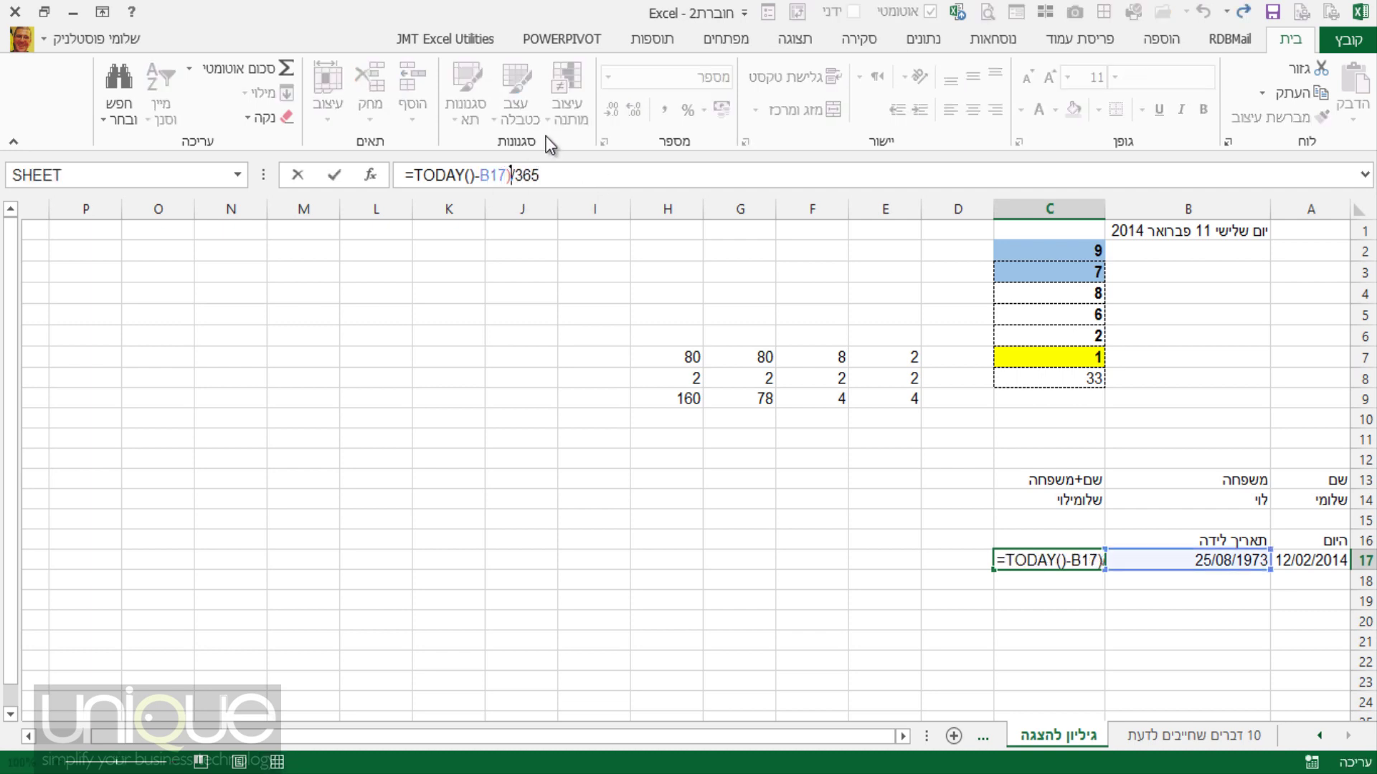
click(416, 179)
text(()
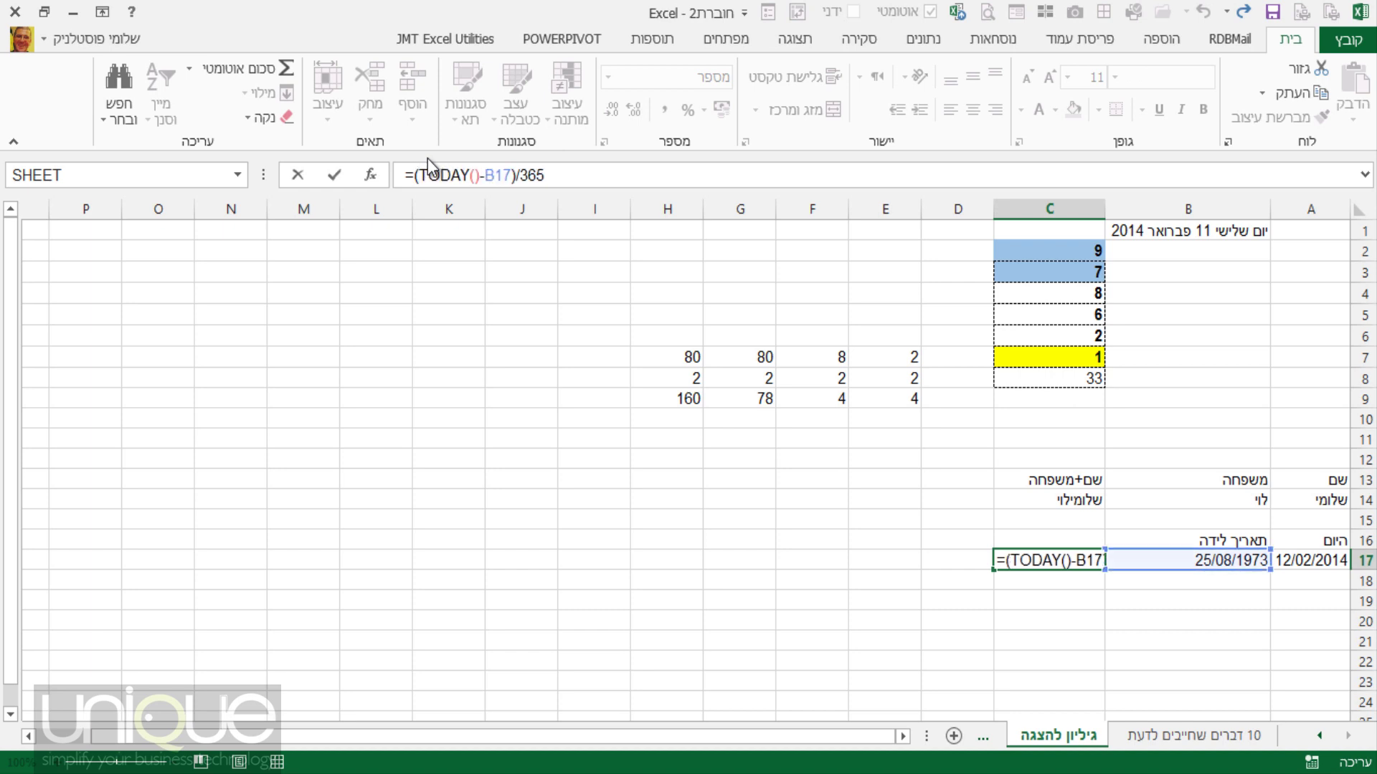
key(Return)
click(1082, 560)
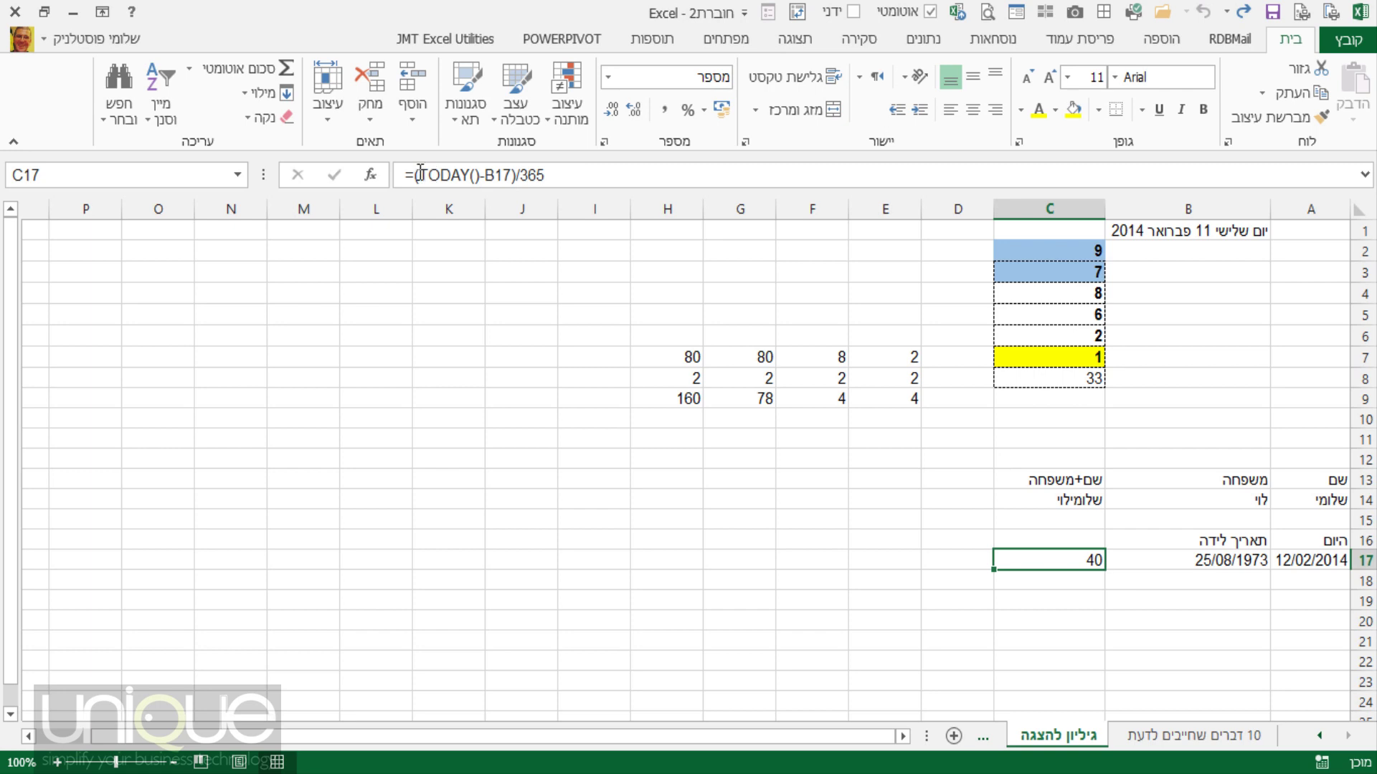
Evaluate the (TODAY()-B17) part with F9, undo, and recommit =(TODAY()-B17)/365 in C17.
drag(421, 174, 484, 177)
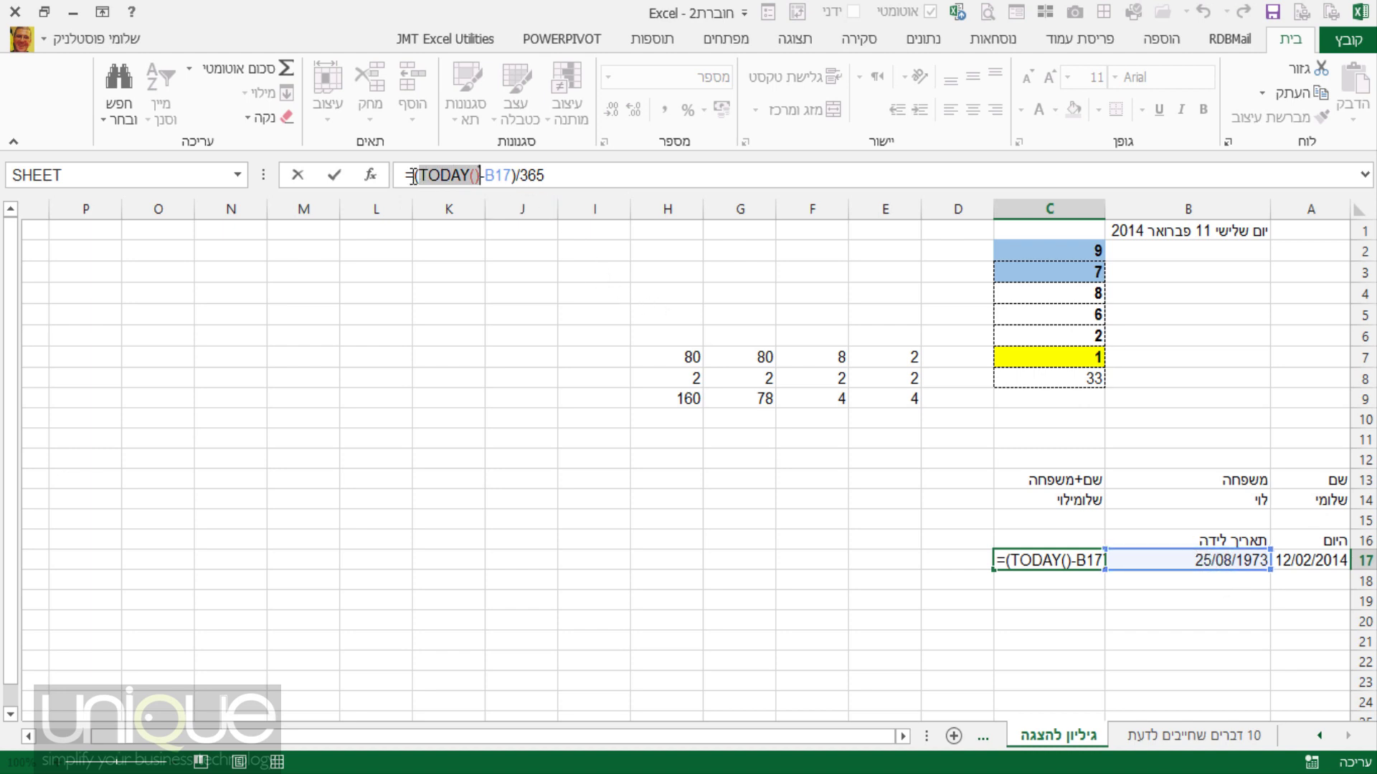
drag(414, 175, 514, 176)
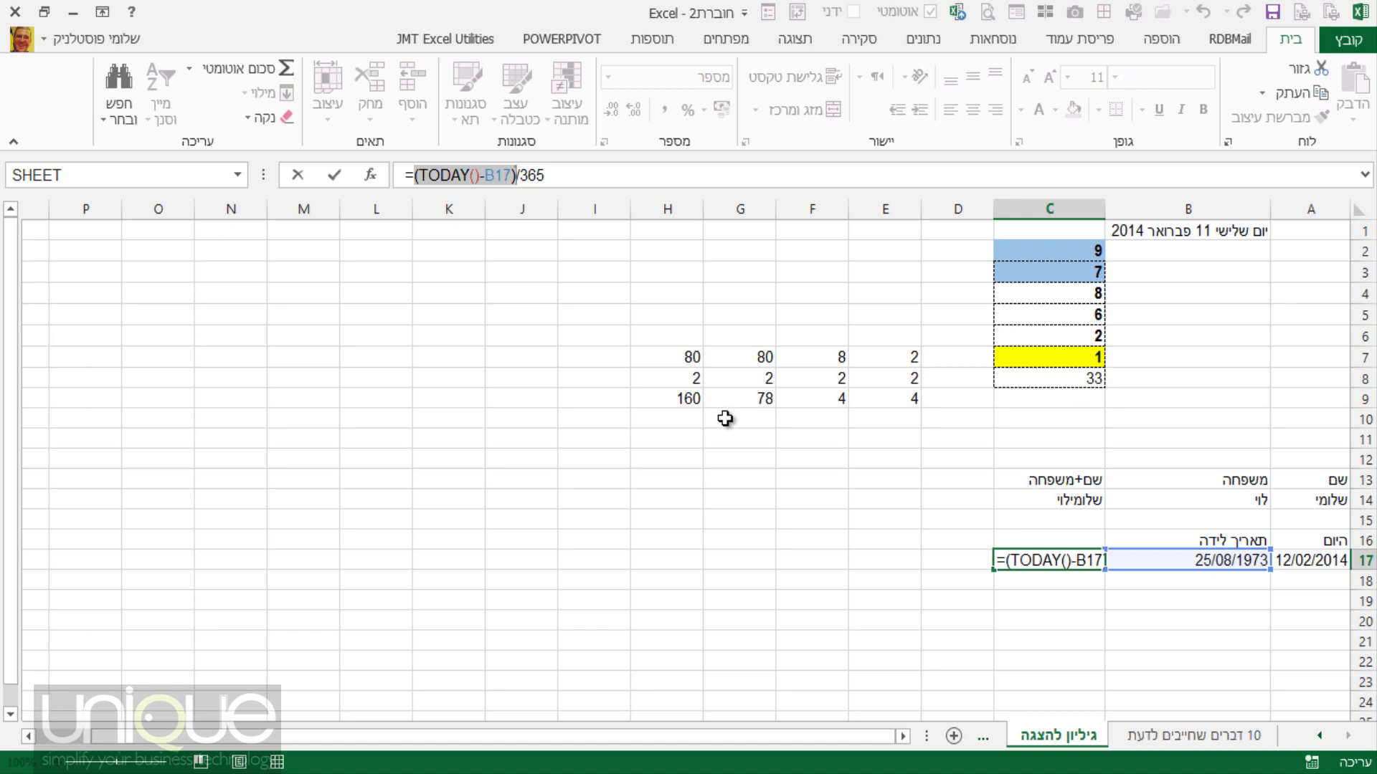
key(F9)
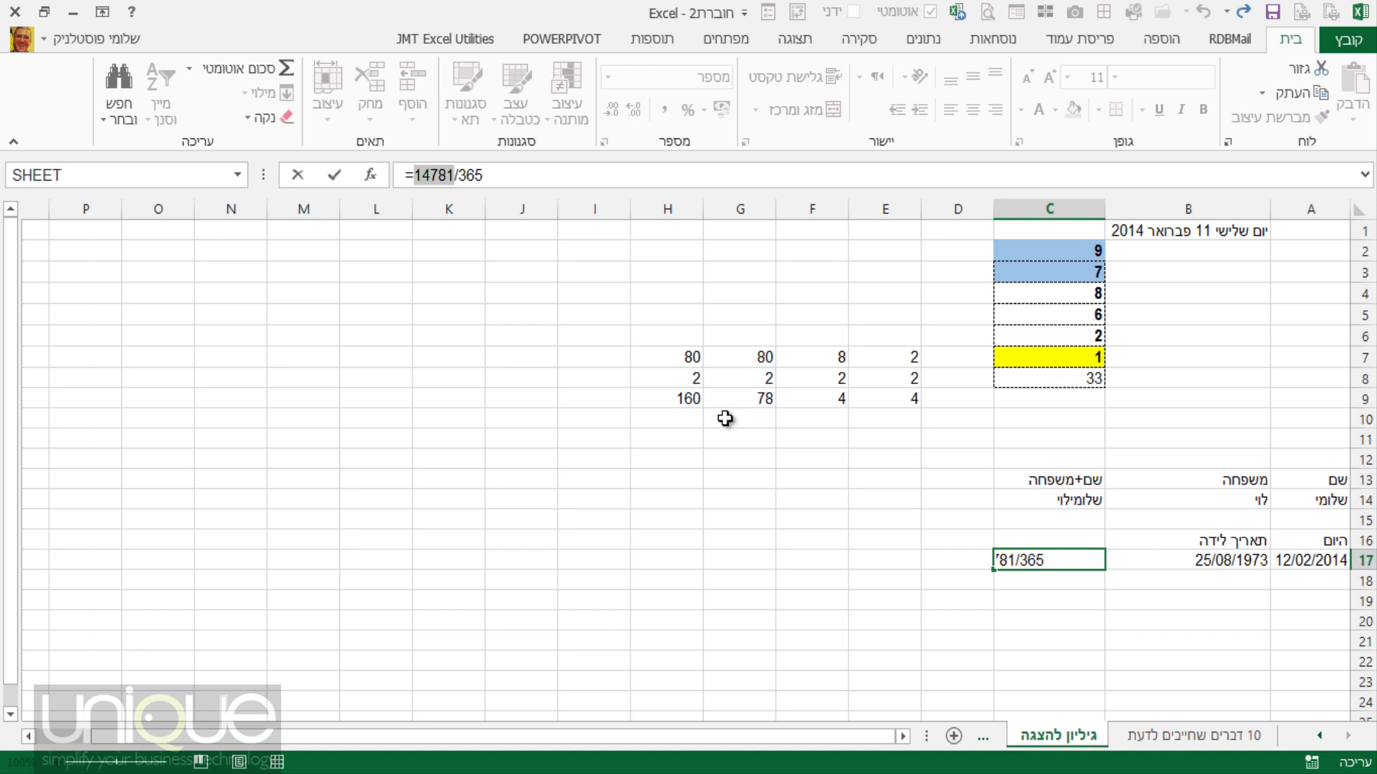
key(ctrl+z)
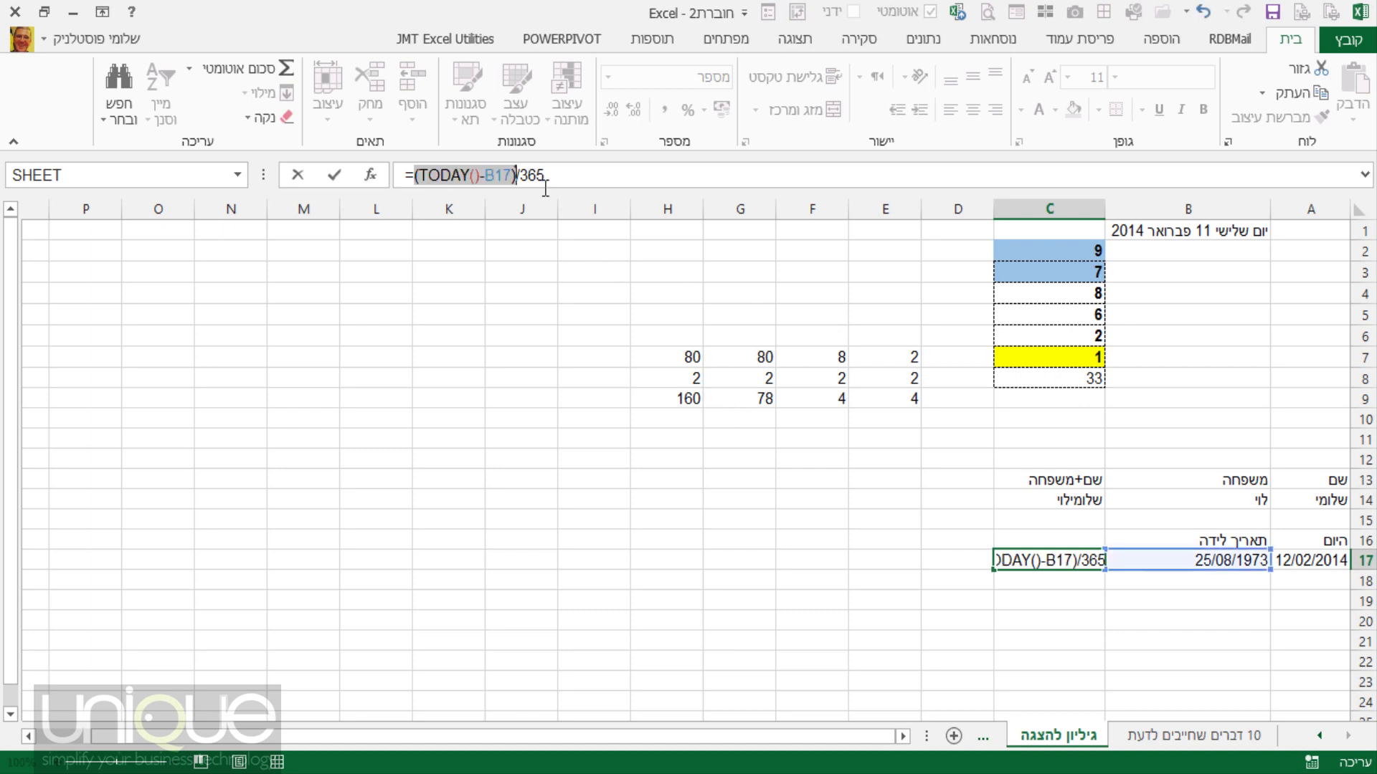
click(537, 175)
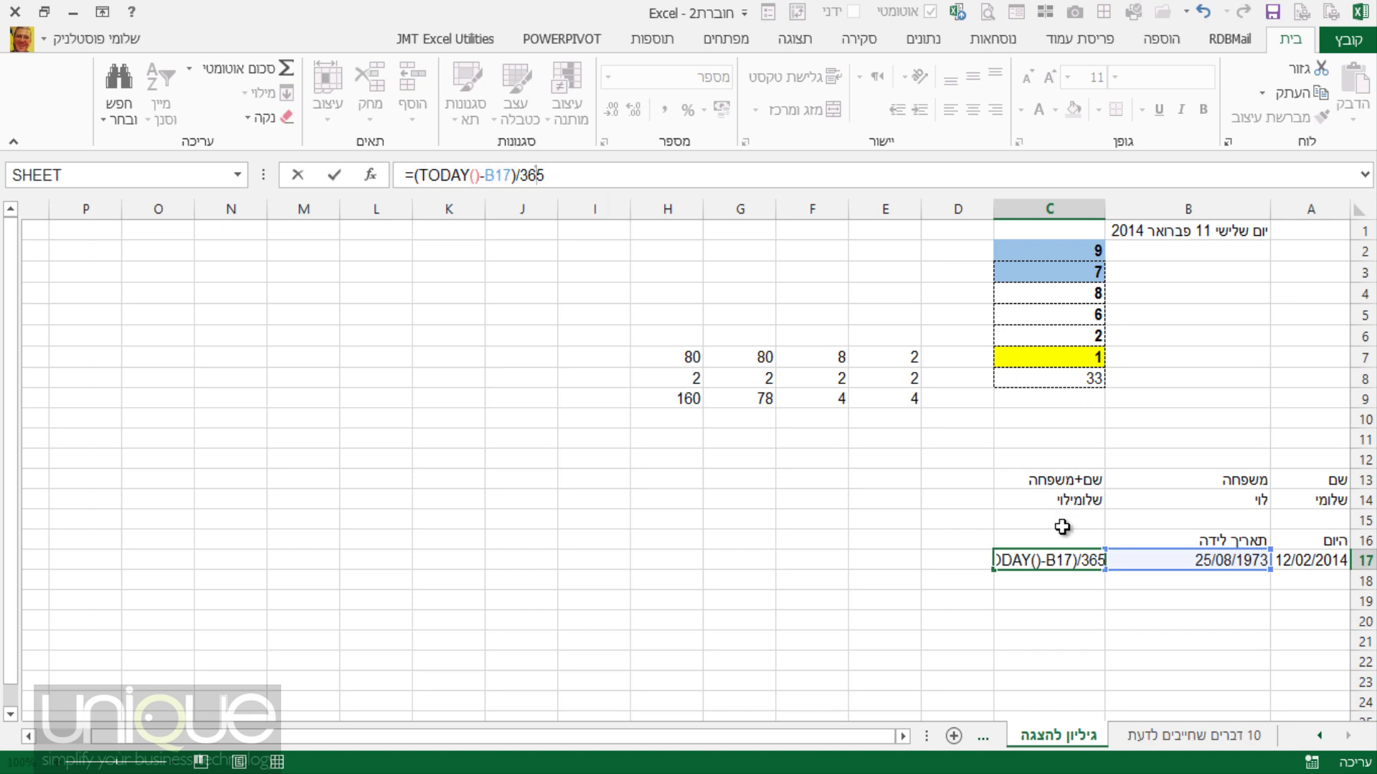
key(Return)
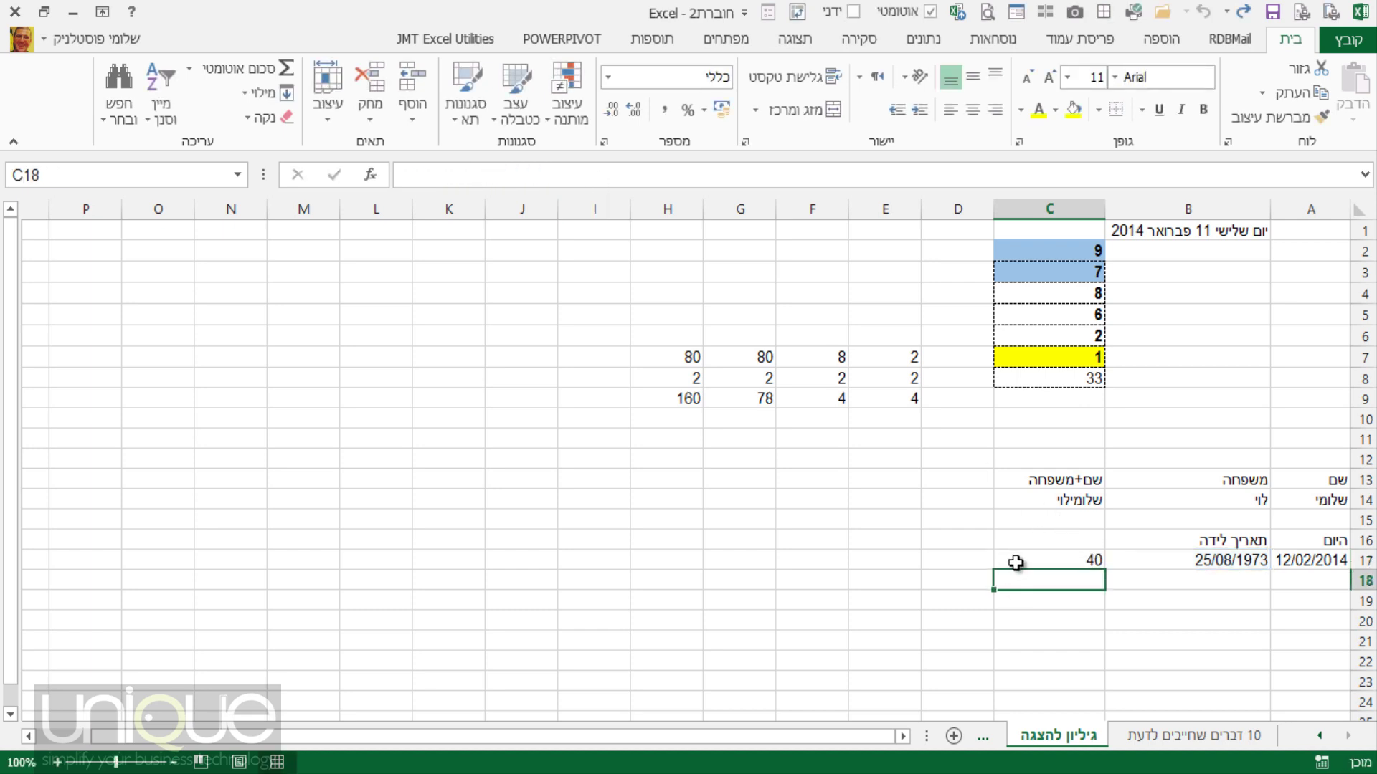
click(1015, 559)
Go to the 10 דברים שחייבים לדעת sheet and select cell I5.
click(1176, 739)
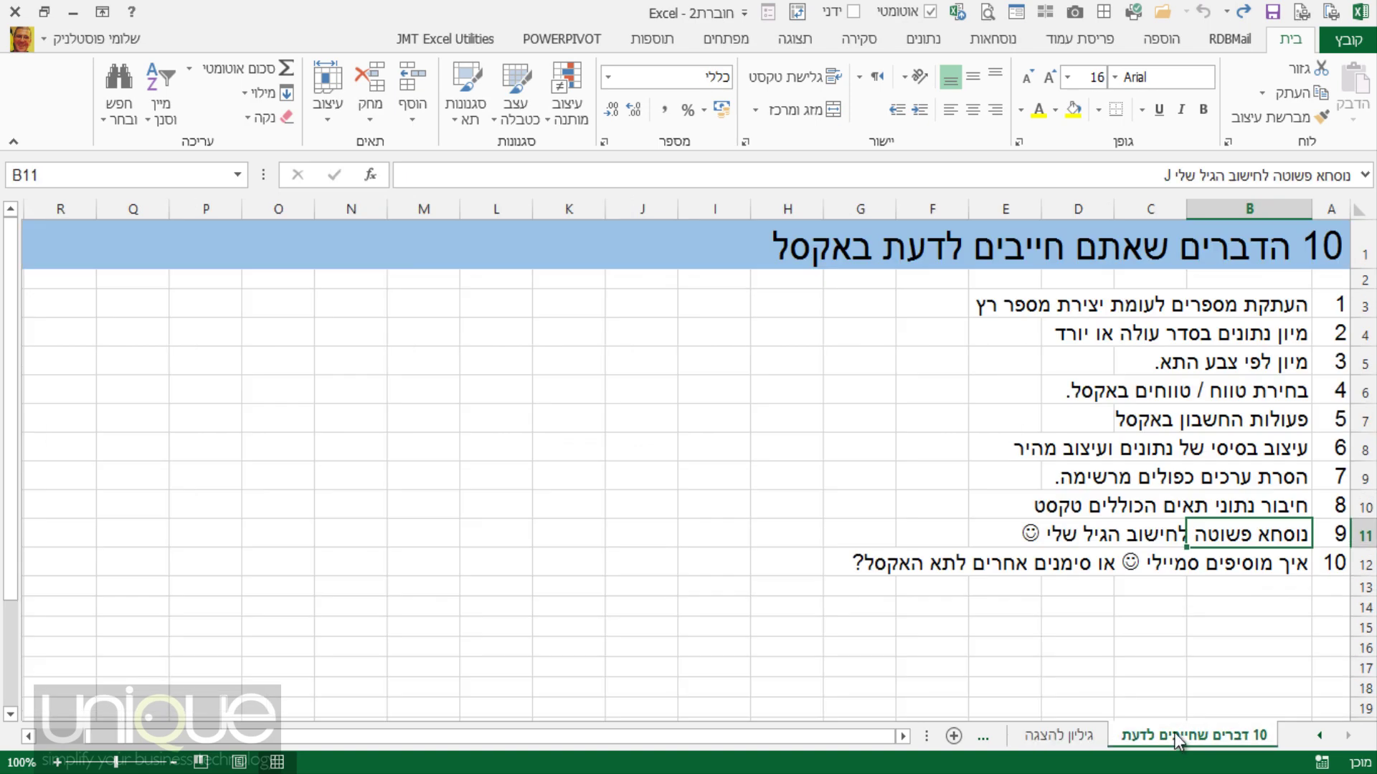
click(1280, 568)
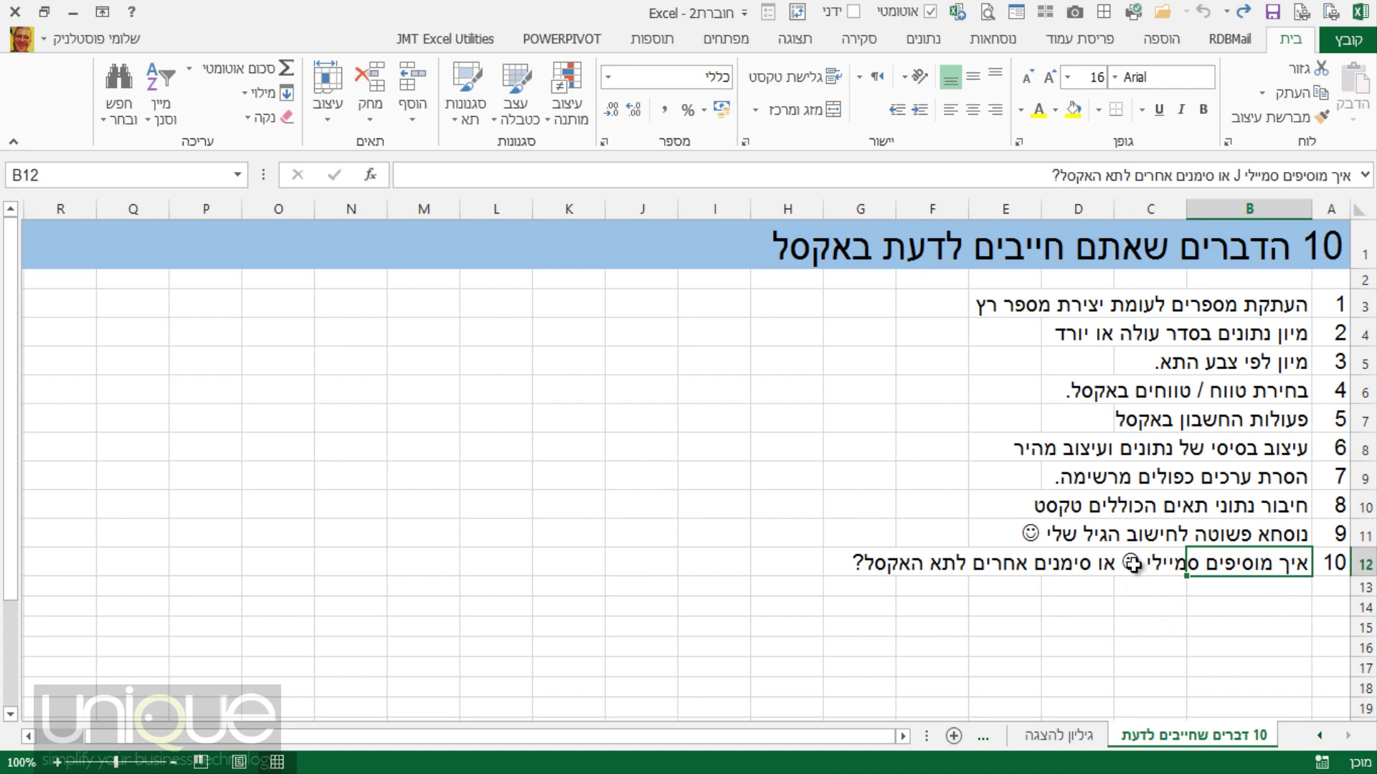
click(732, 368)
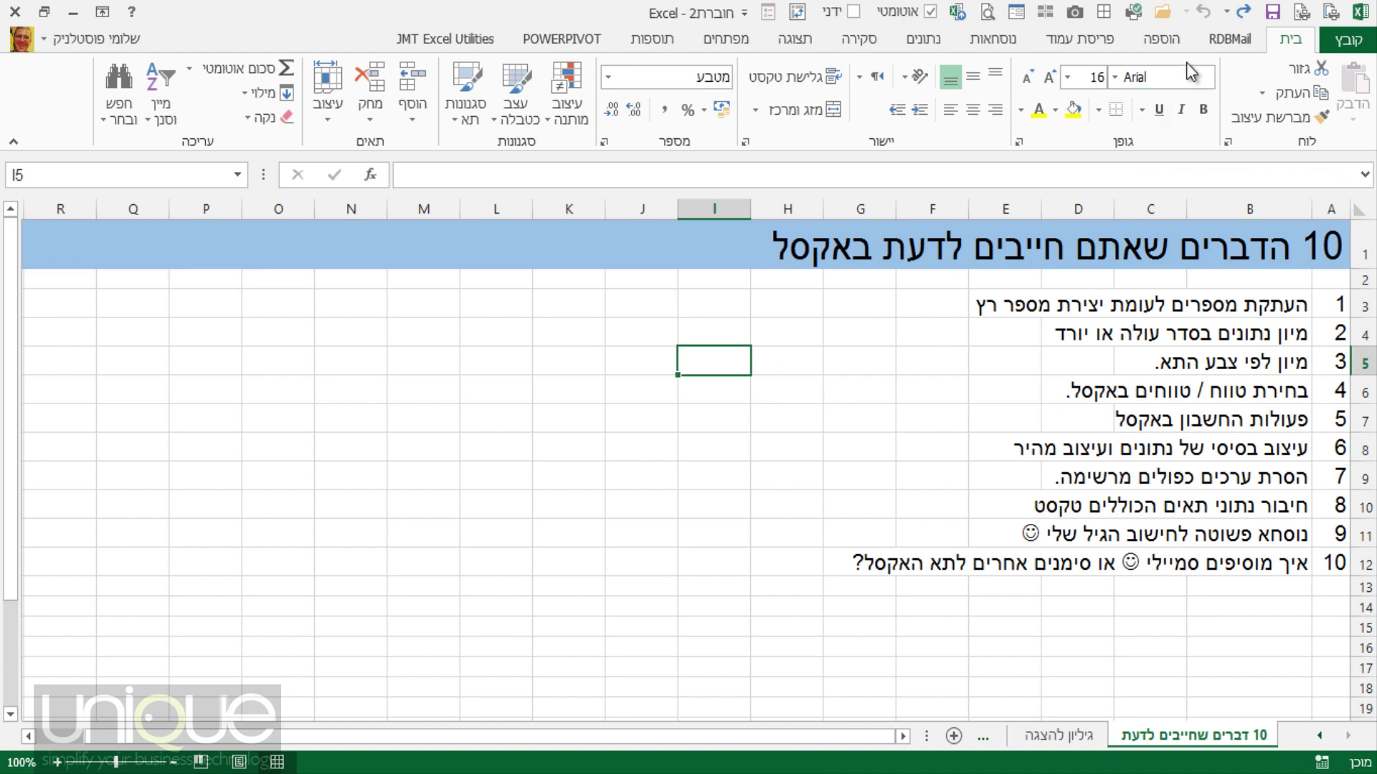
Insert the Wingdings thumbs-up symbol into I5 and close the Symbol dialog.
click(1161, 42)
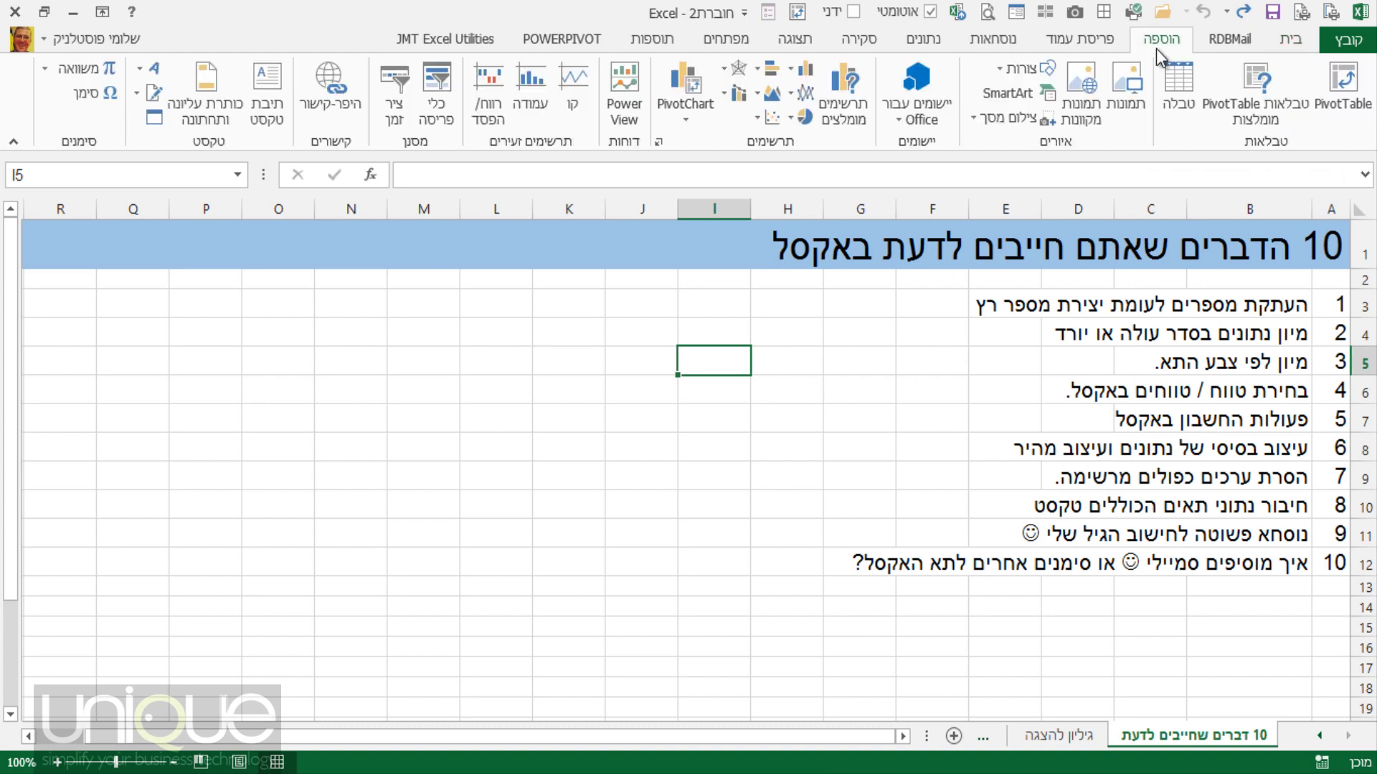
click(92, 101)
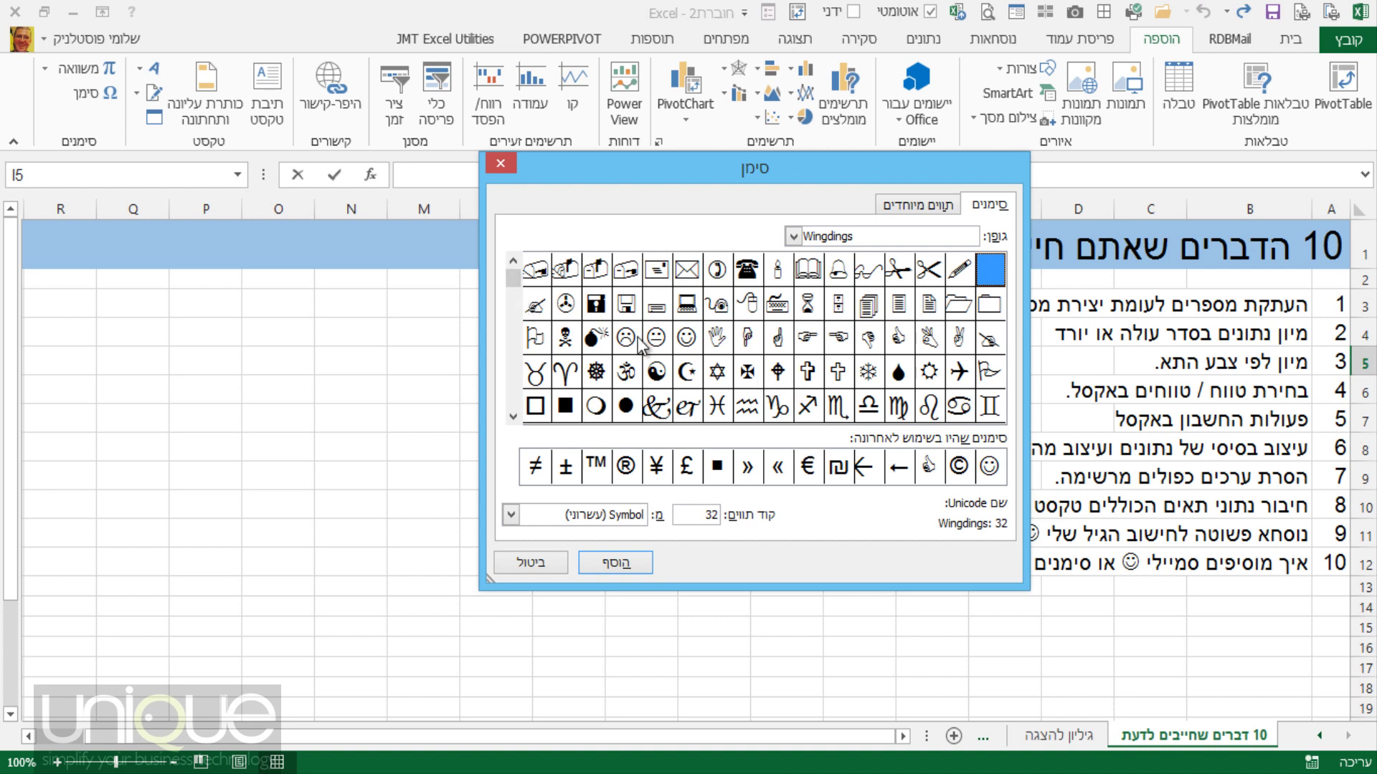
click(793, 236)
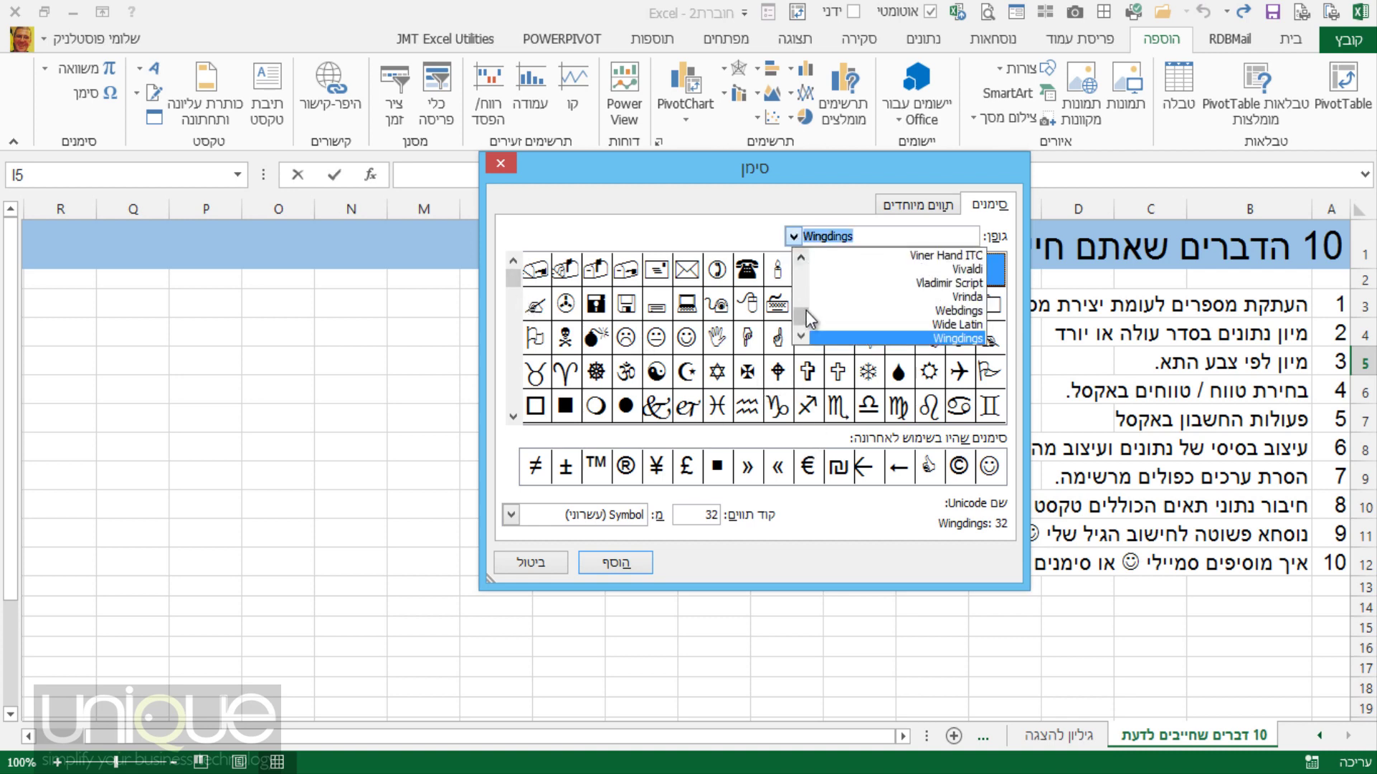
drag(801, 315, 806, 320)
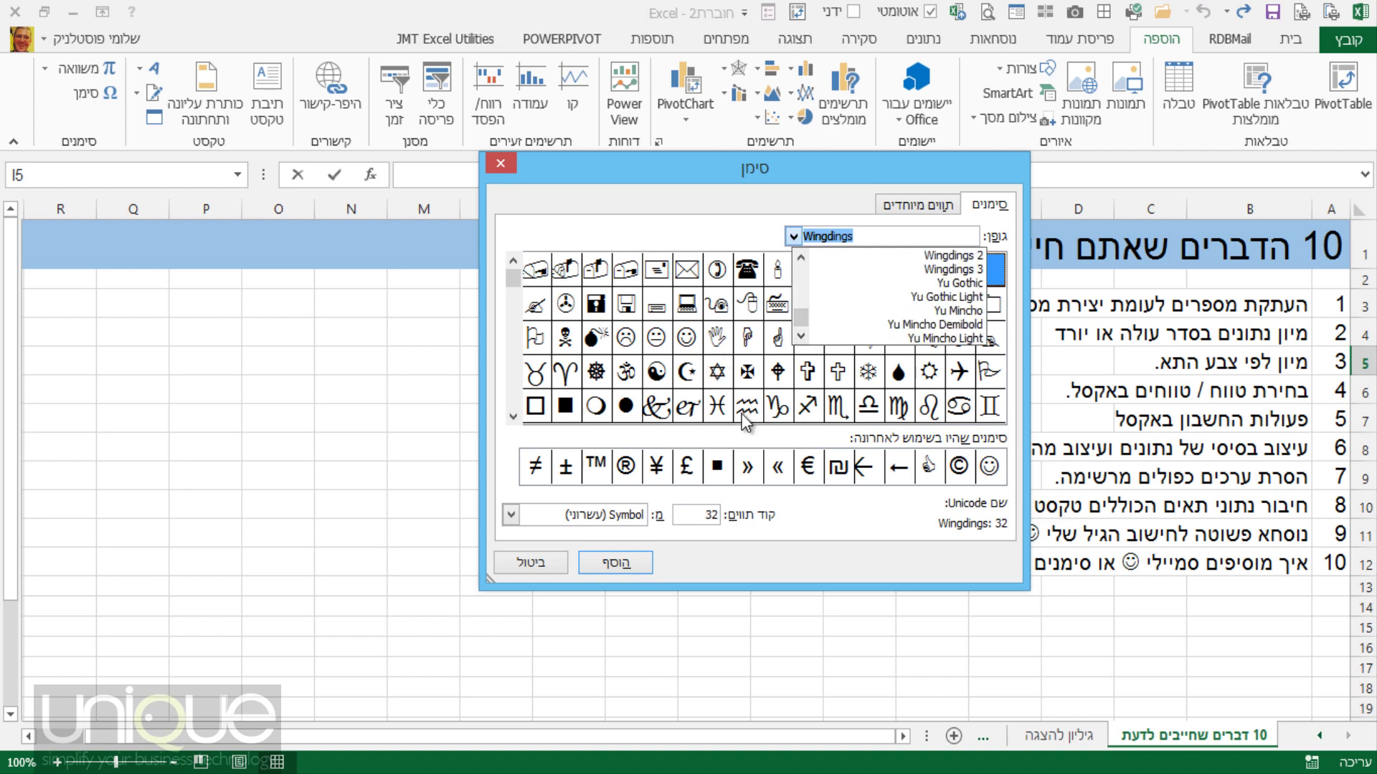
click(716, 372)
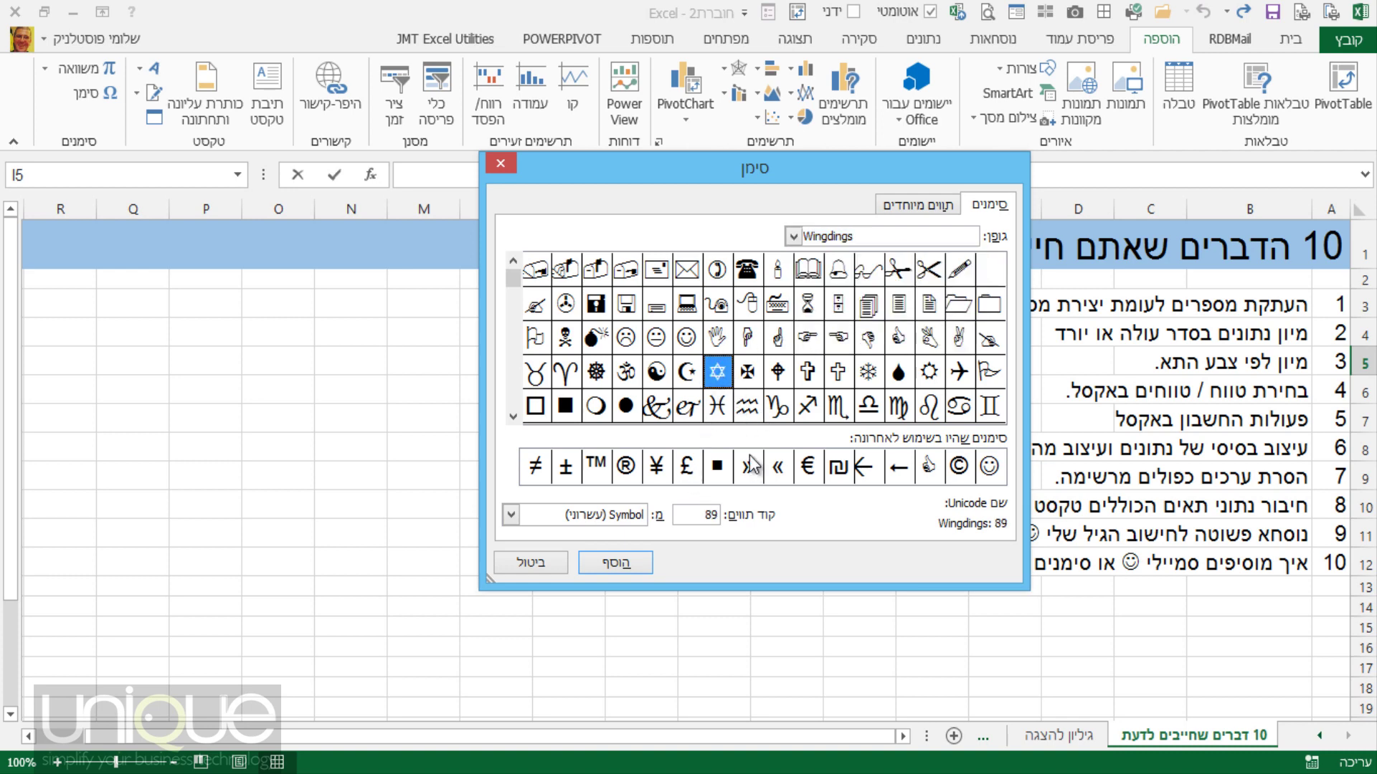
click(688, 377)
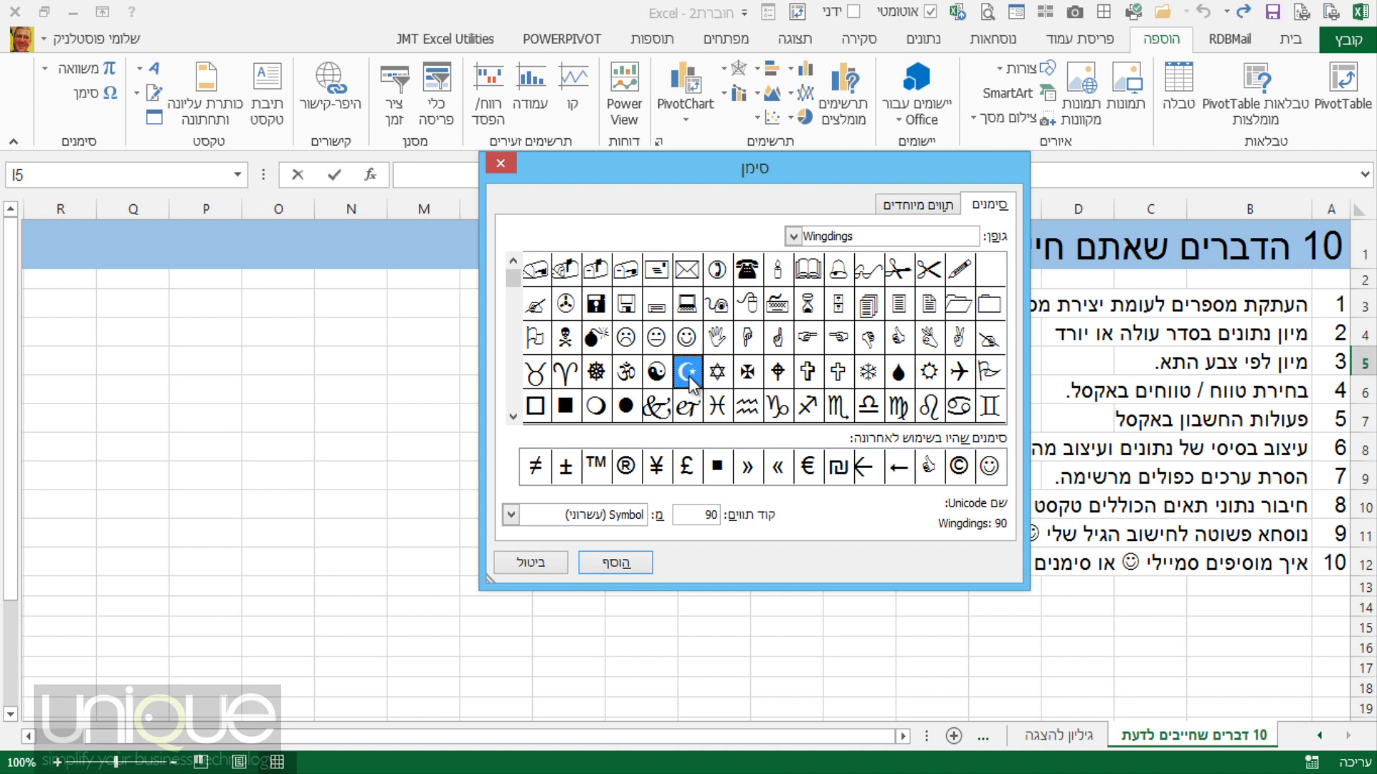
click(658, 342)
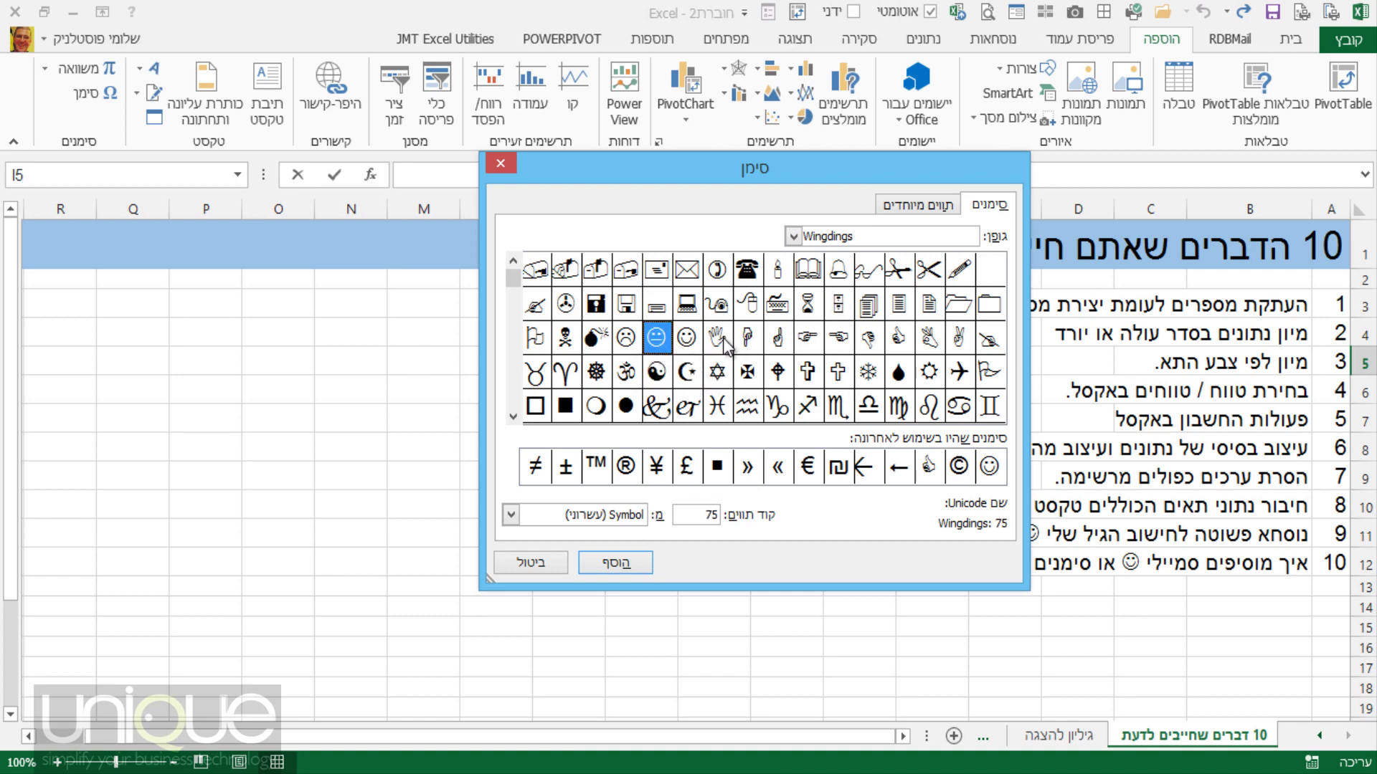
click(905, 344)
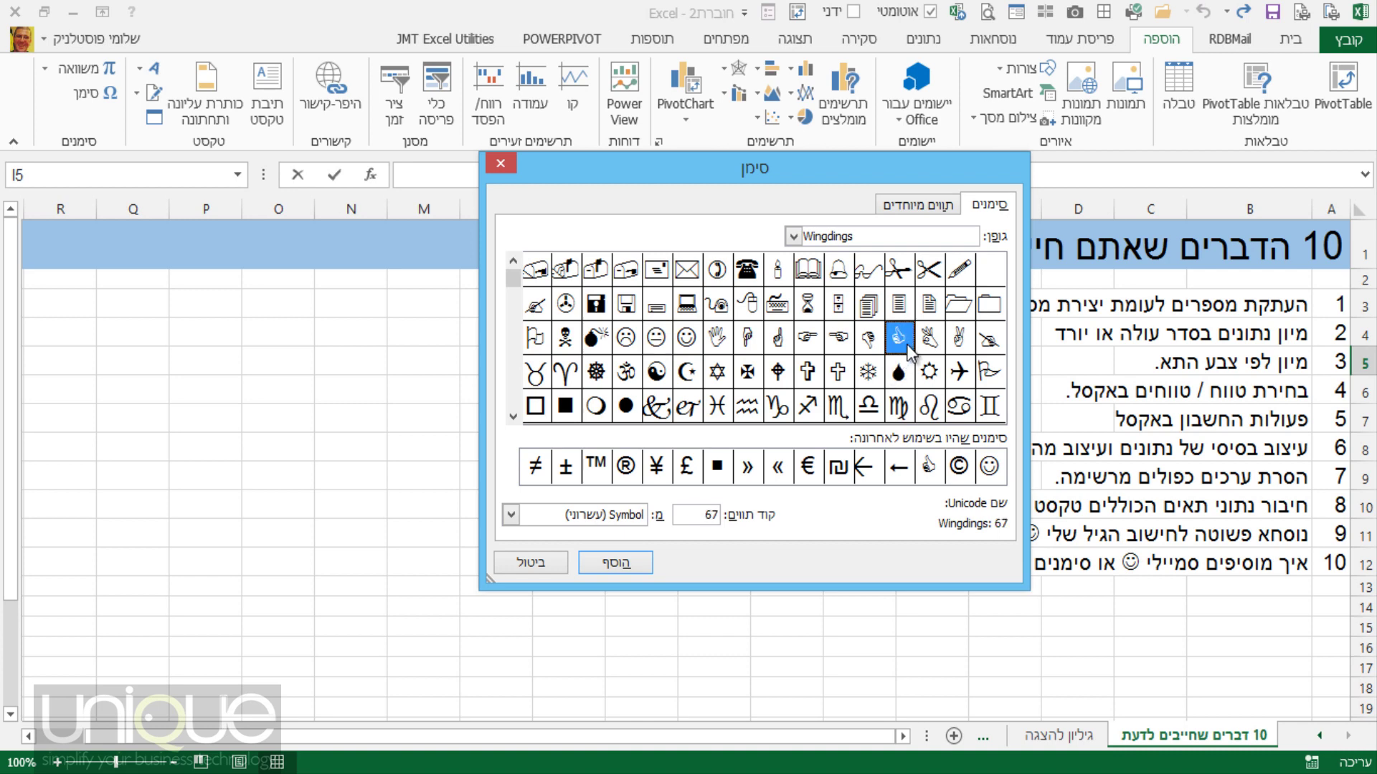
click(615, 563)
drag(789, 169, 539, 110)
drag(697, 112, 1258, 138)
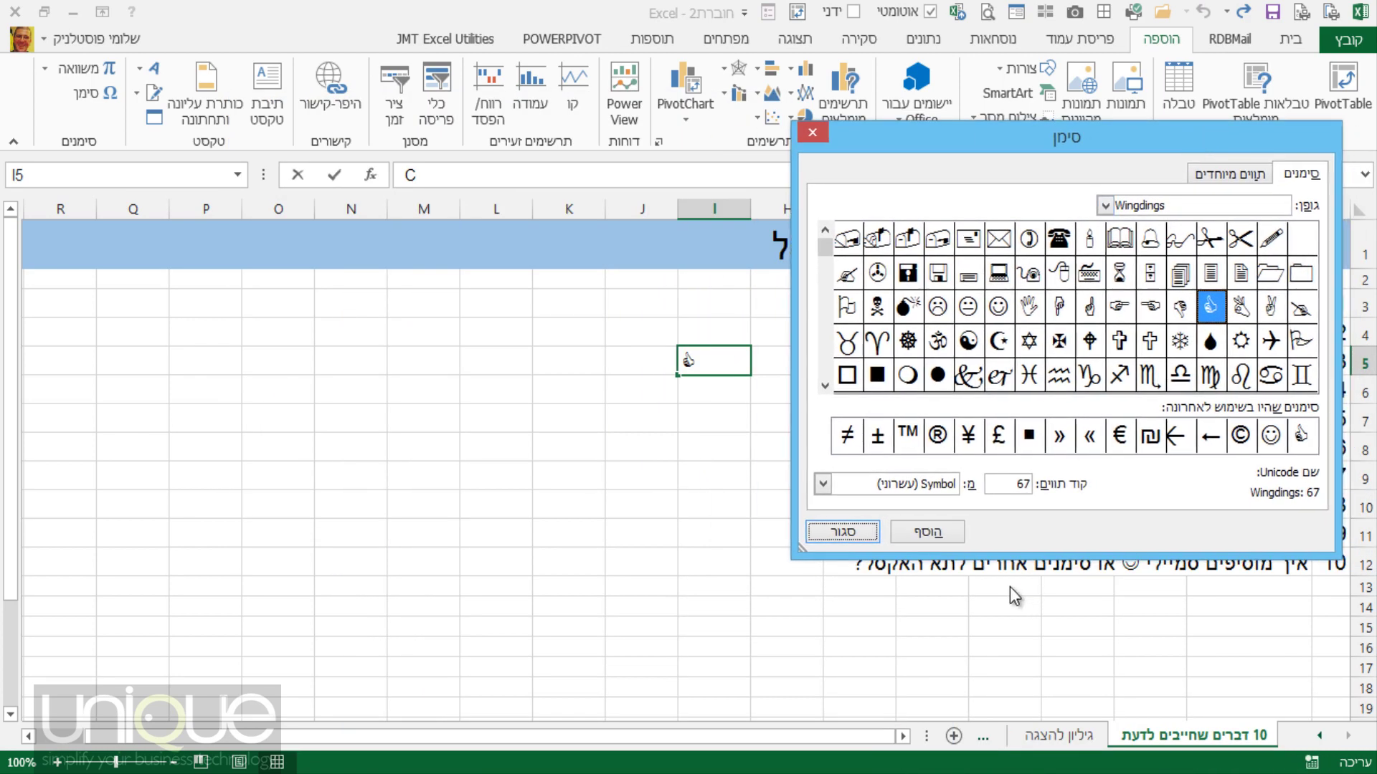
click(843, 533)
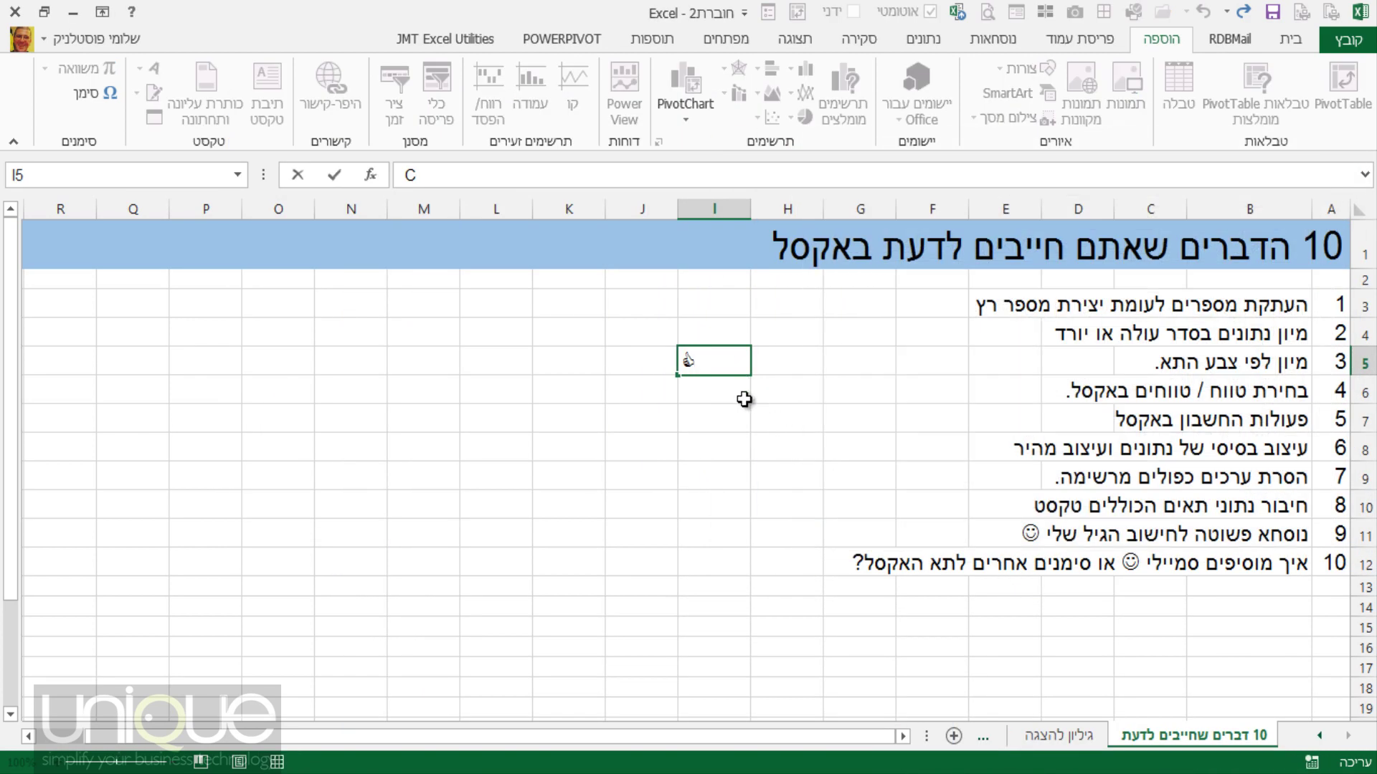
Enlarge the thumbs-up in I5 to 48 pt, fill the cell yellow, and widen the sheet-tab area.
click(1291, 39)
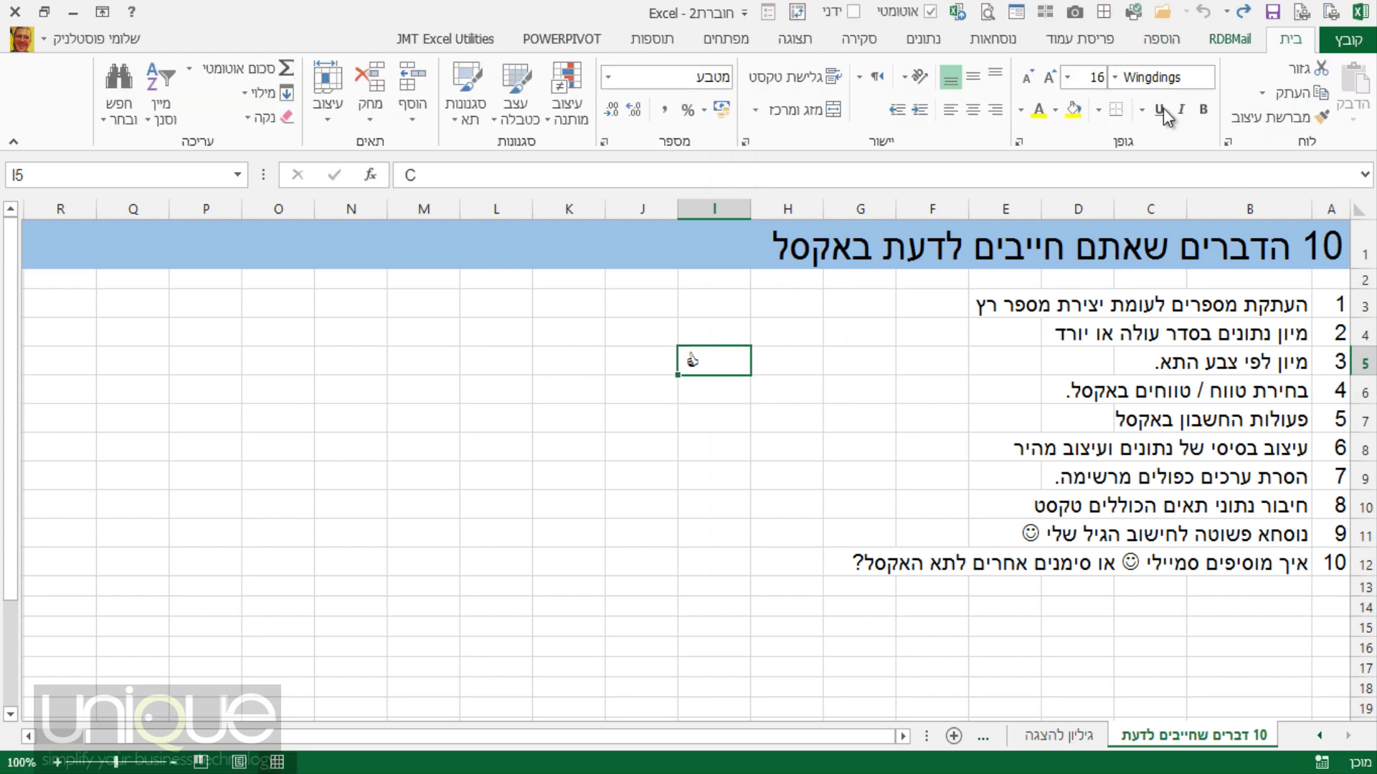
click(1043, 77)
click(1044, 77)
click(1043, 76)
click(1044, 77)
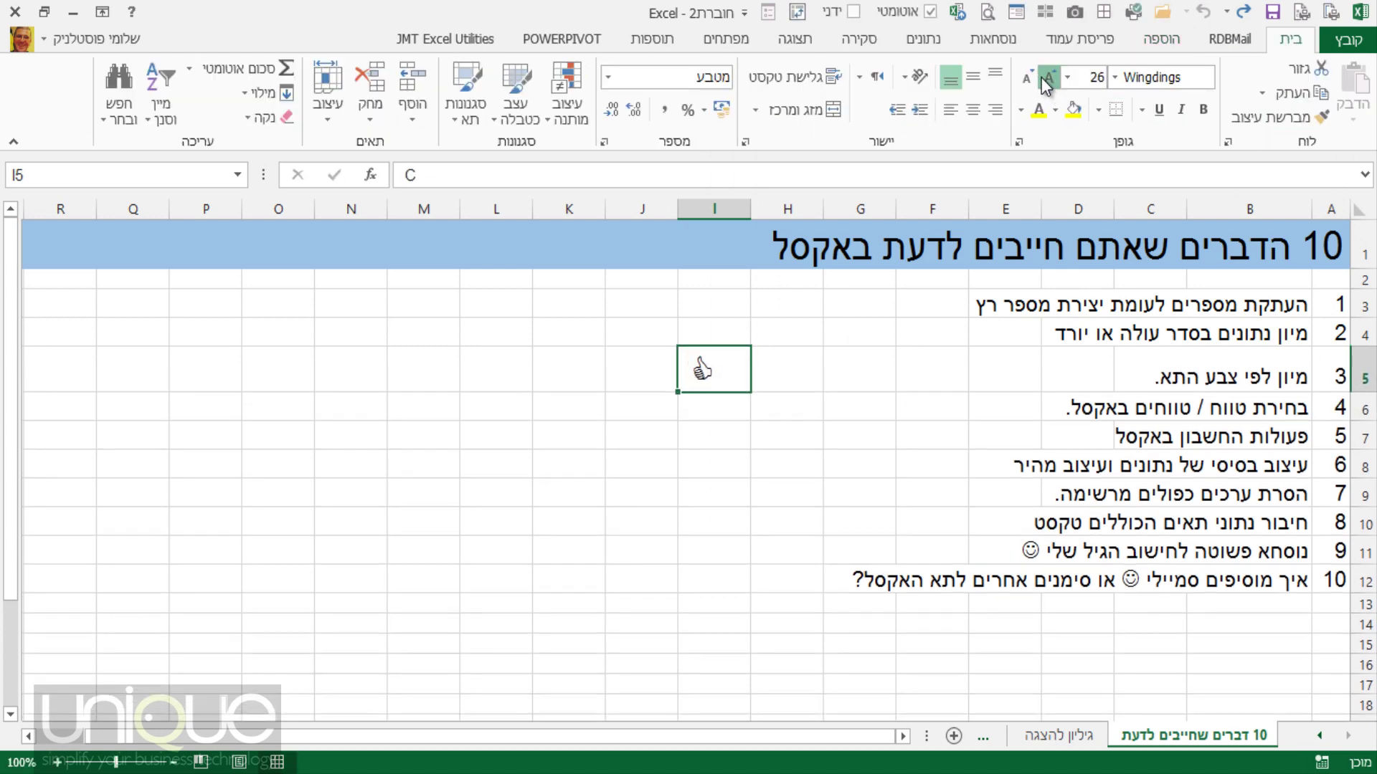
click(1043, 77)
click(1044, 77)
click(1043, 77)
click(1043, 76)
click(1073, 111)
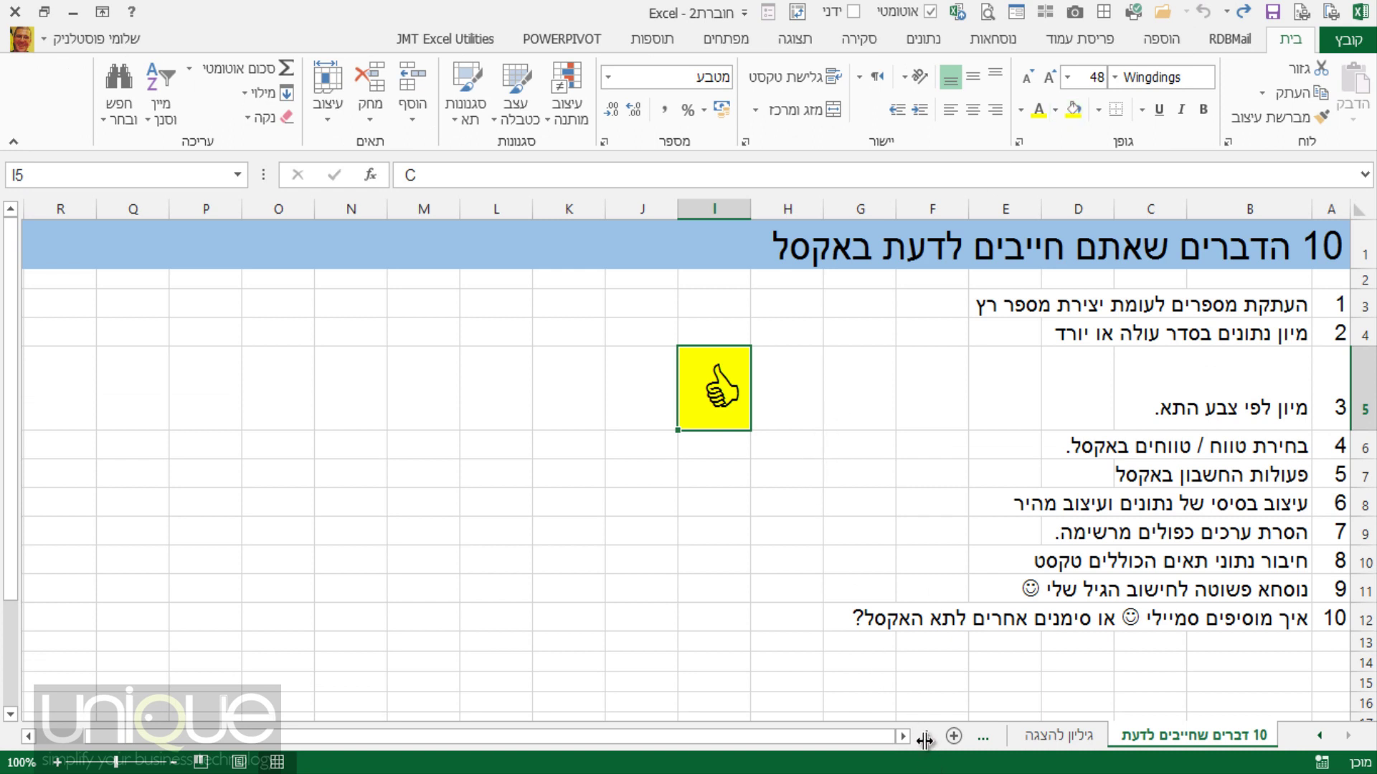
drag(925, 738, 690, 716)
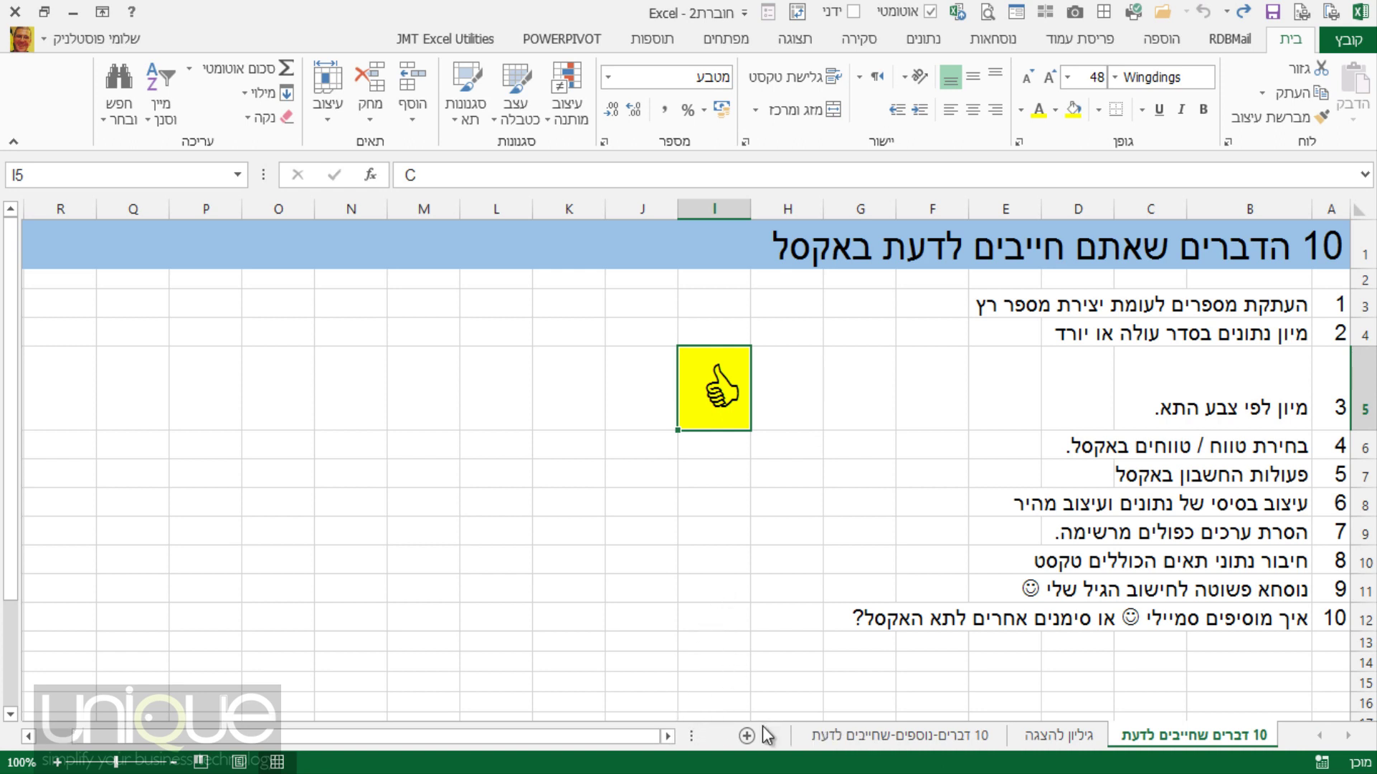